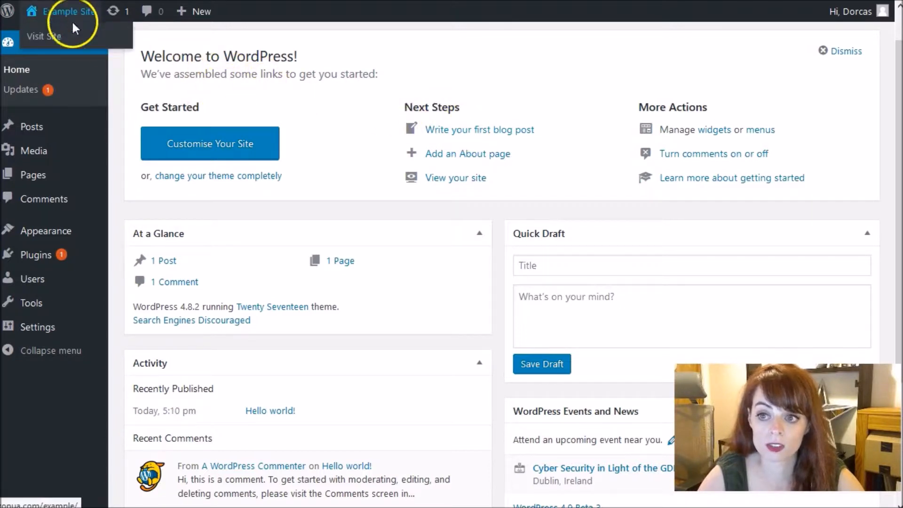
- Open the live site in a separate browser tab and examine its front page header, posts and sidebar
right_click(73, 36)
left_click(117, 50)
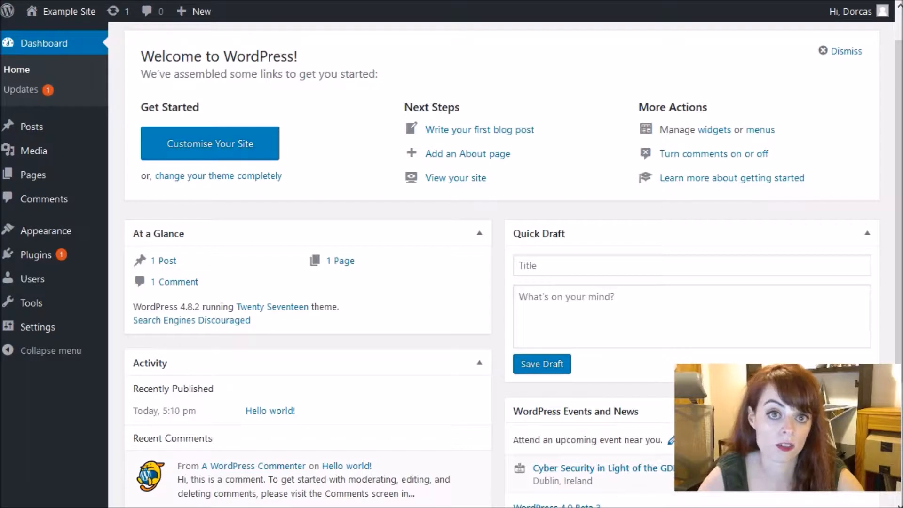
key("ctrl+Tab")
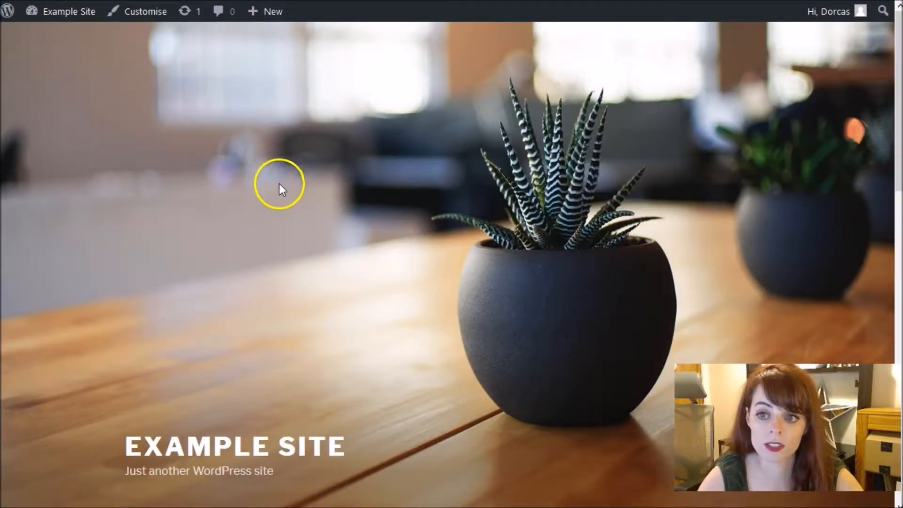
scroll(278, 183, "down", 5)
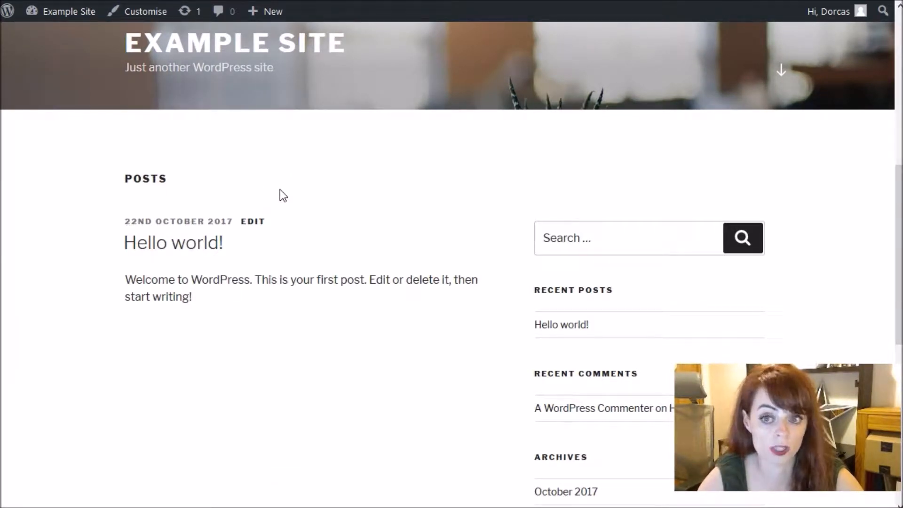
scroll(280, 189, "up", 5)
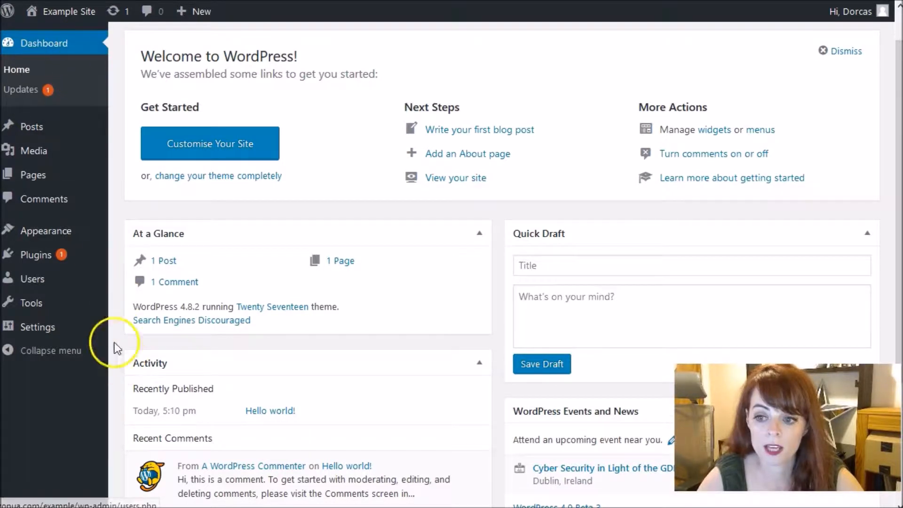
- Change the site title to "Wedding Planner" in the general settings
mouse_move(62, 327)
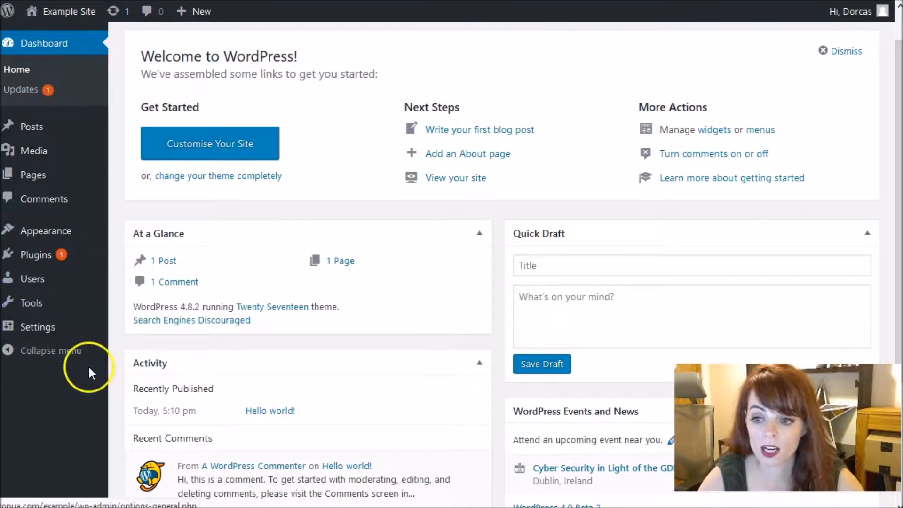
left_click(42, 329)
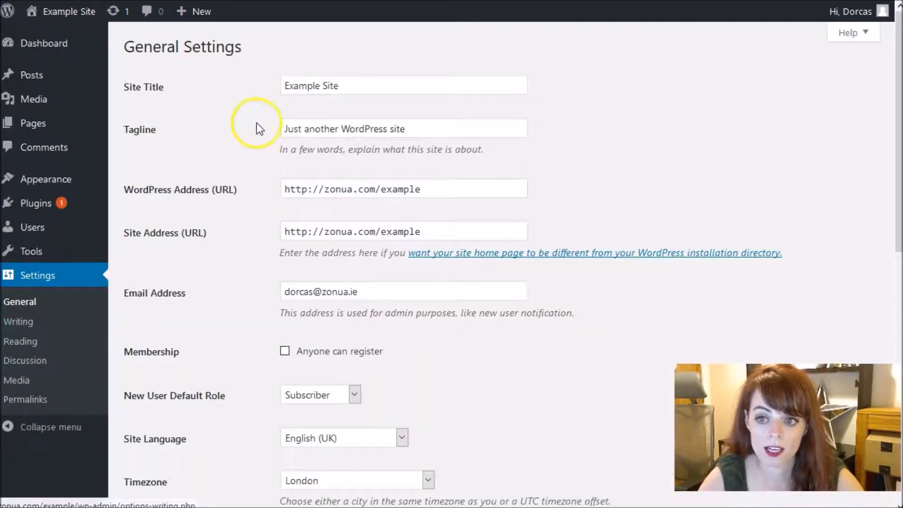
left_click_drag(358, 86, 270, 92)
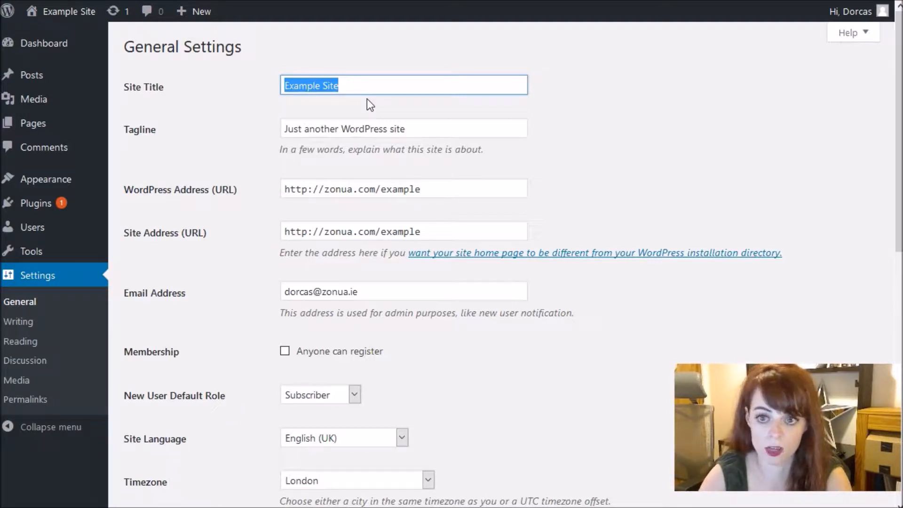
type("Wedding")
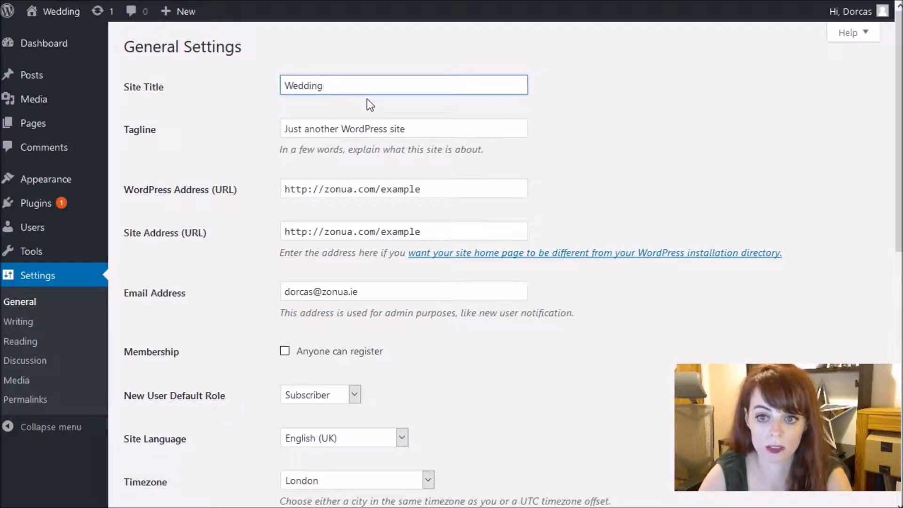
type(" Planner")
left_click(362, 85)
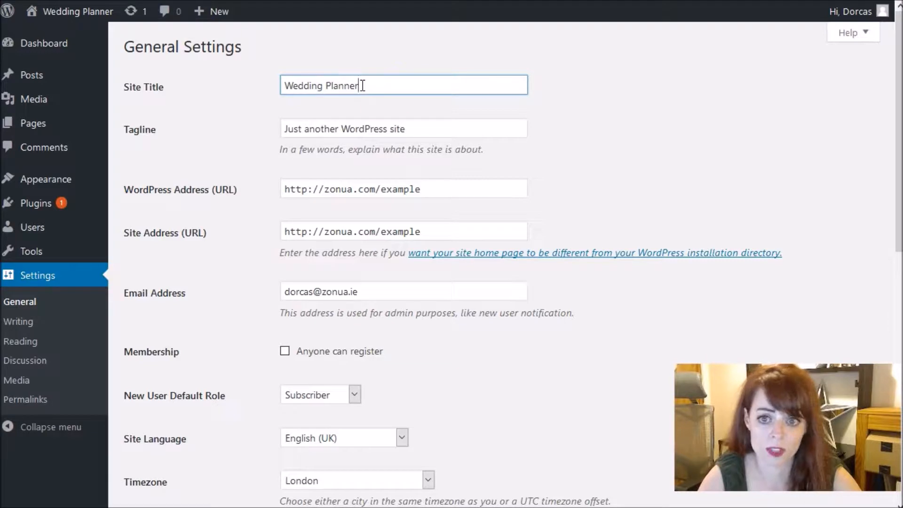
- Set the tagline to "best wedding planner ever" and save the general settings
left_click_drag(432, 132, 269, 141)
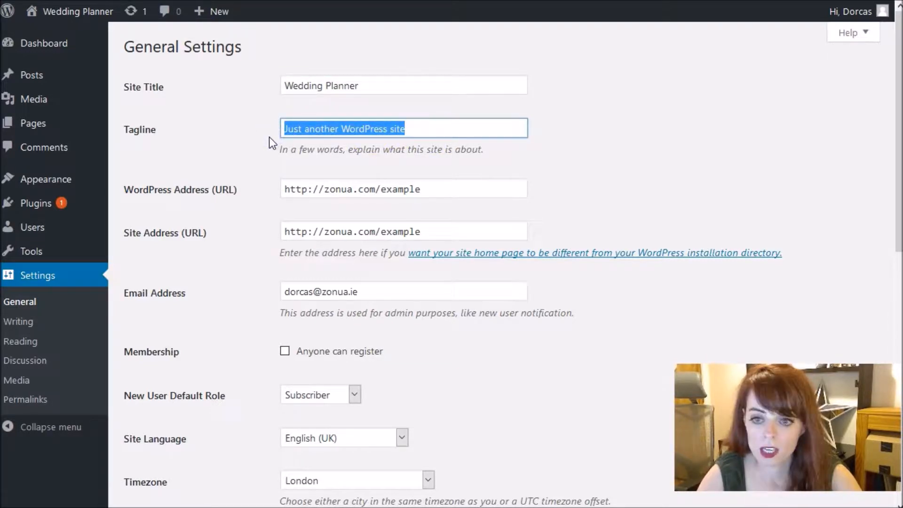
type("best we")
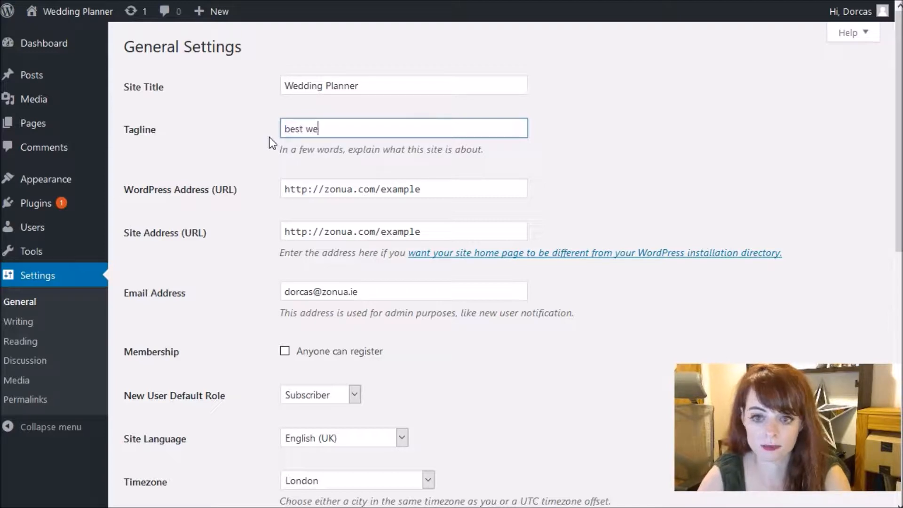
type("dding planner ever")
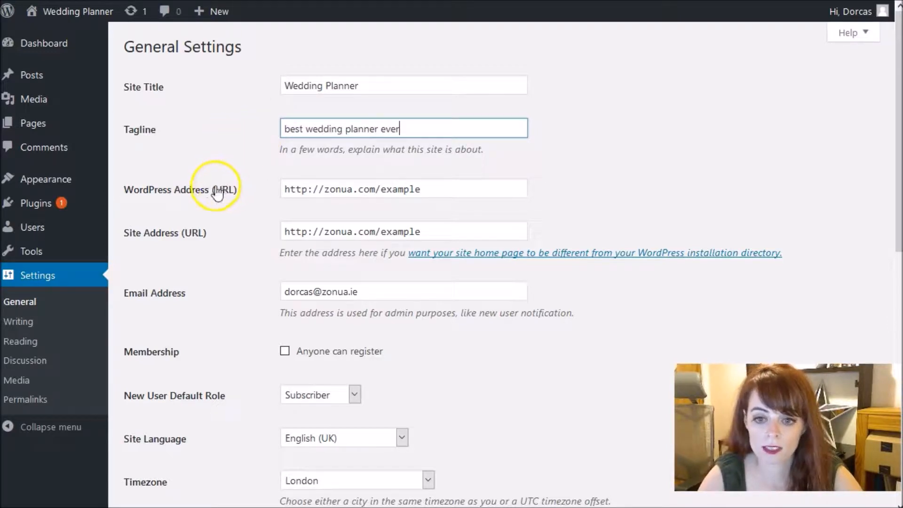
scroll(218, 190, "down", 10)
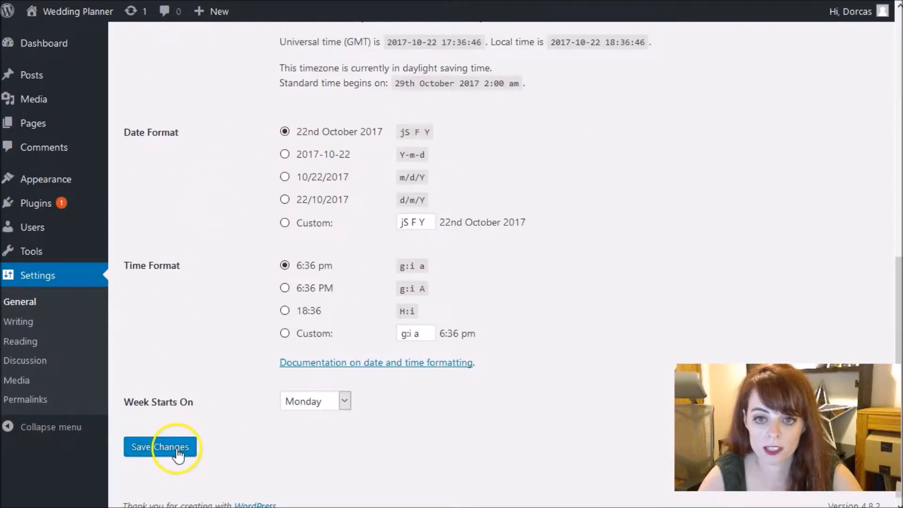
left_click(178, 452)
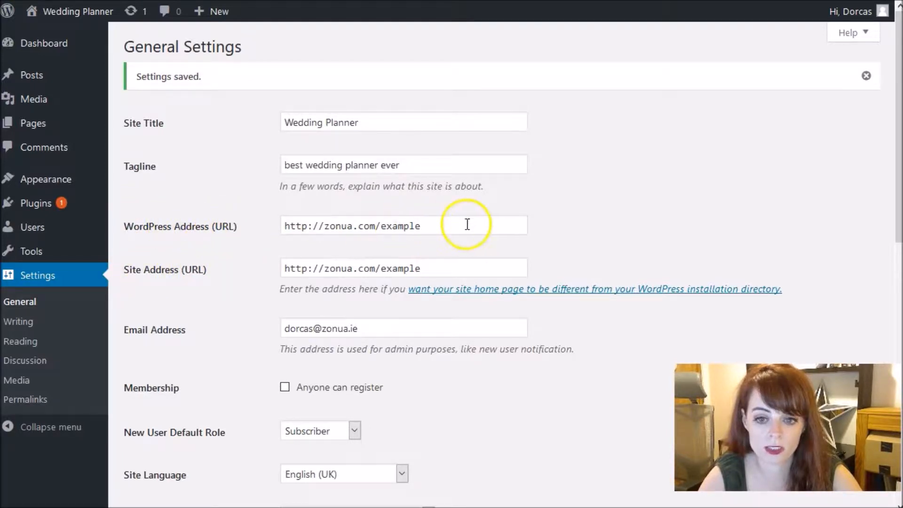
left_click_drag(467, 224, 238, 225)
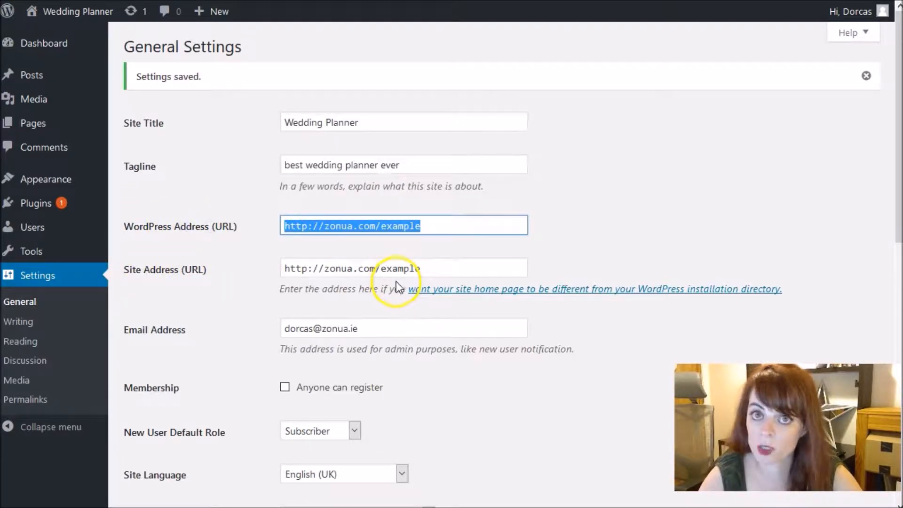
left_click(424, 226)
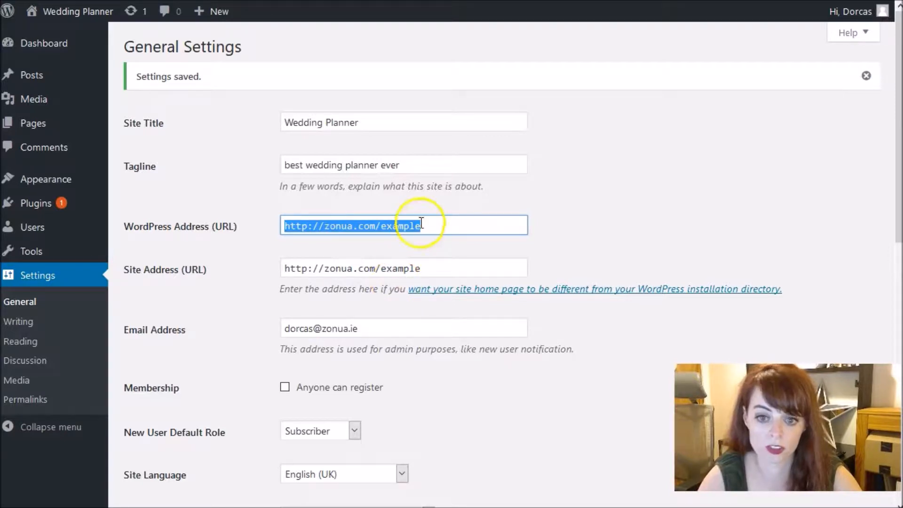
left_click(331, 234)
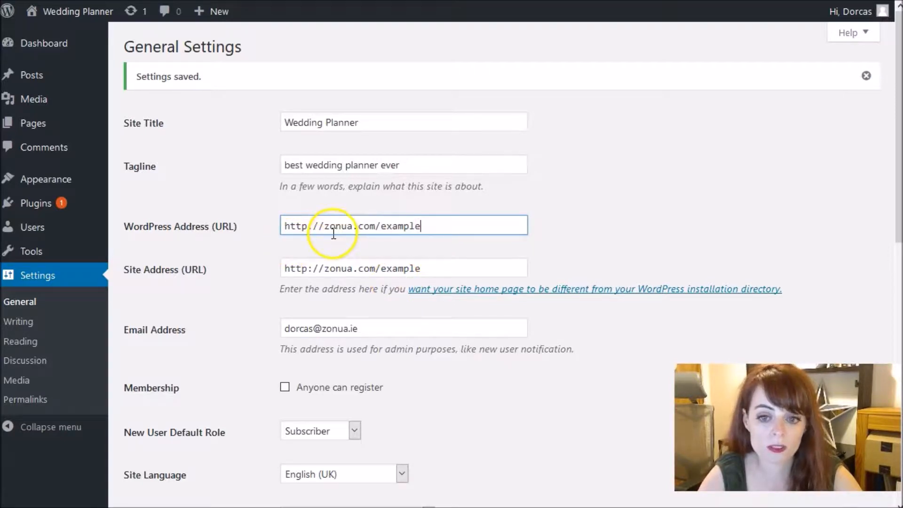
left_click(272, 246)
left_click(452, 230)
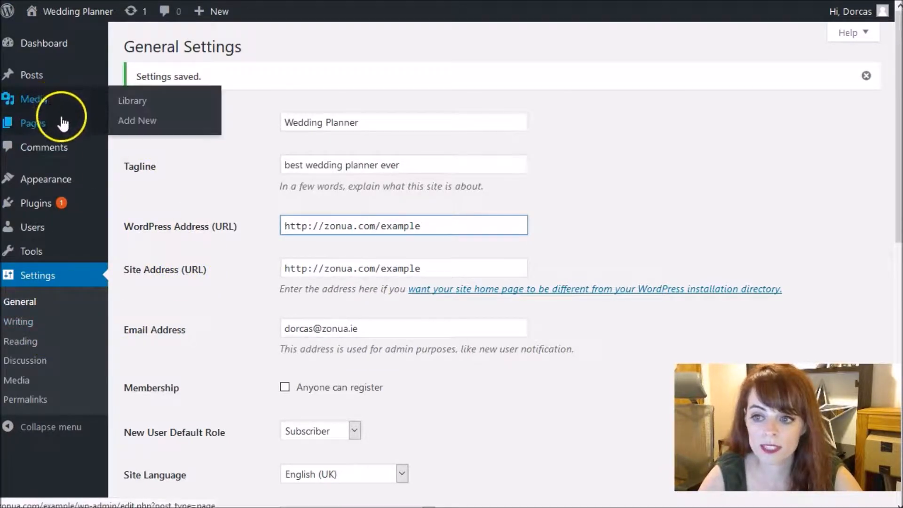
- Look over the site's list of pages and list of posts, returning to the pages
left_click(33, 124)
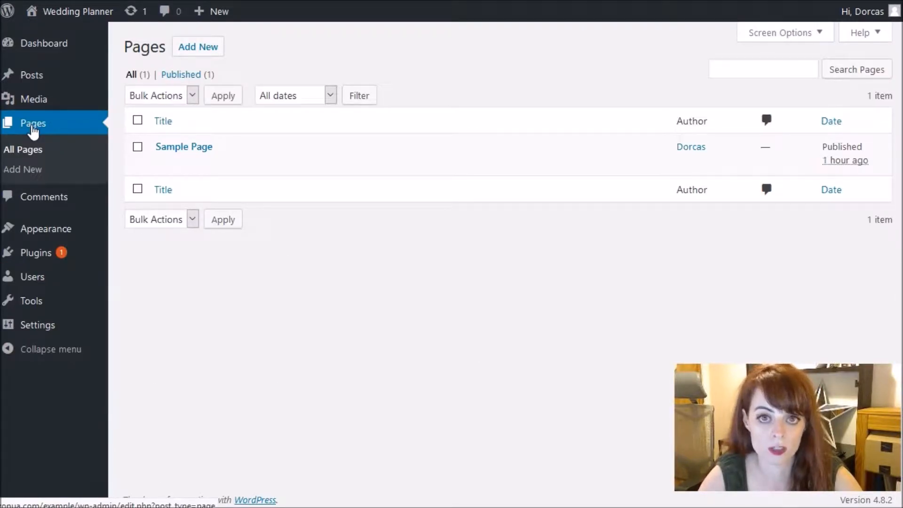
left_click(39, 76)
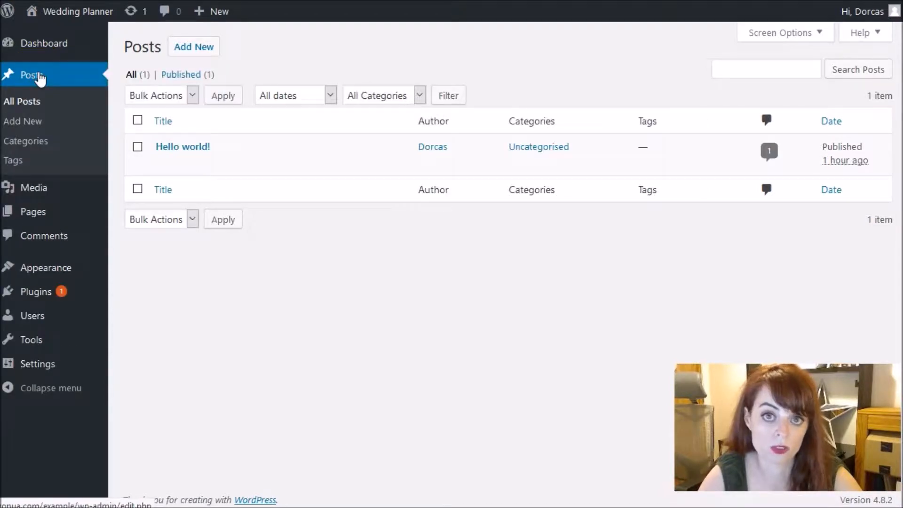
mouse_move(40, 206)
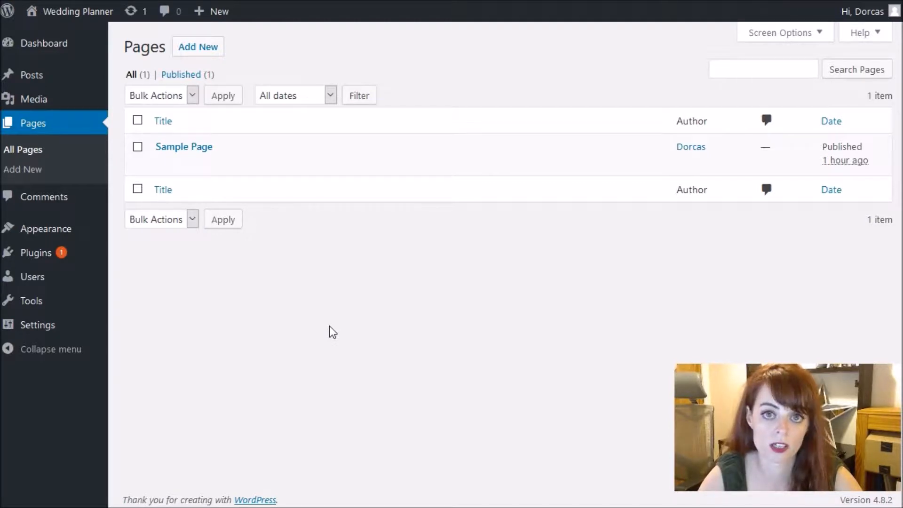
- Add a new page titled "Home"
left_click(382, 246)
left_click(200, 47)
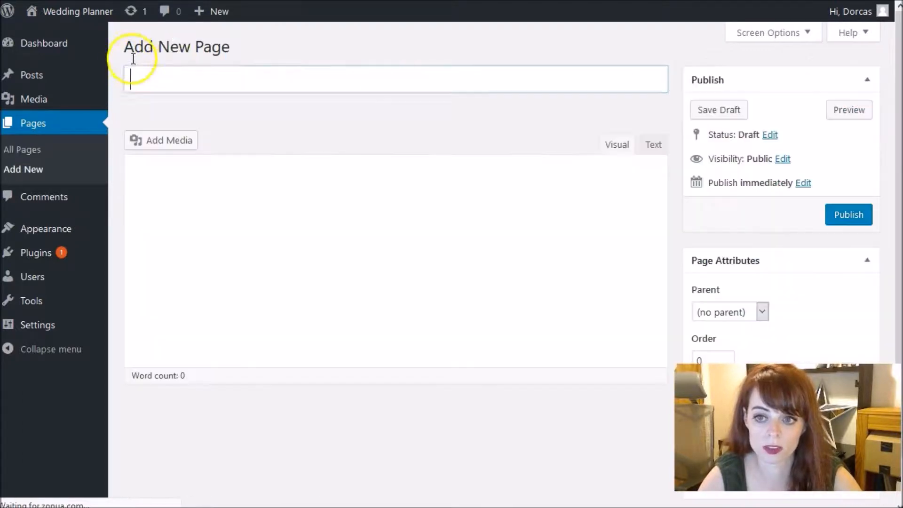
type("Home")
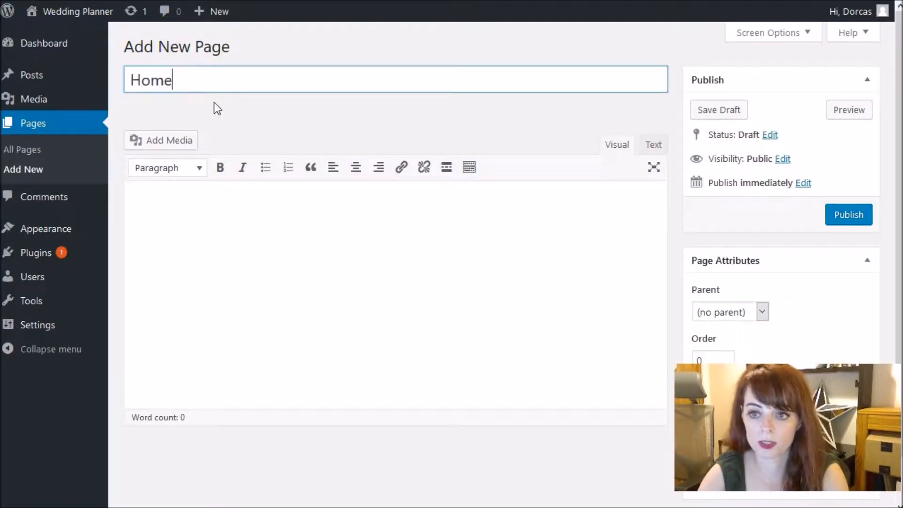
- Enter "This is the text for my homepage." as the page content, publish the page and update it
left_click(248, 254)
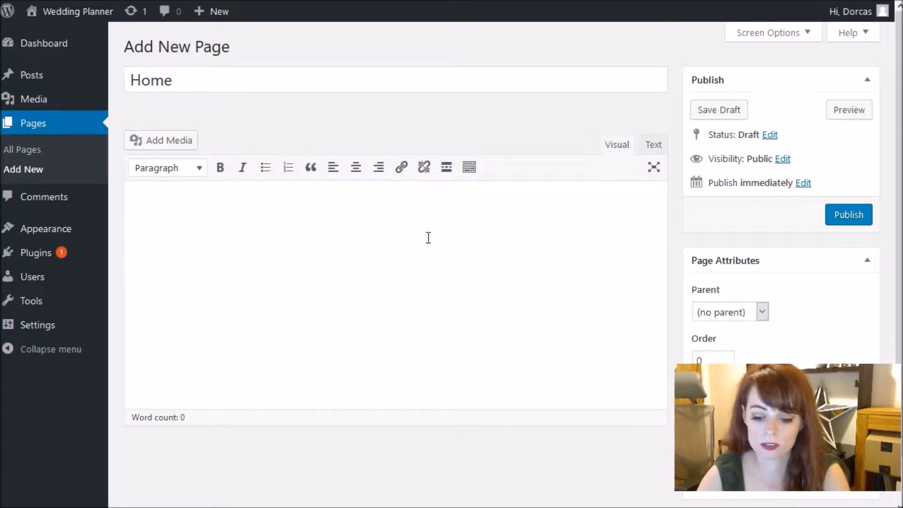
type("This is th")
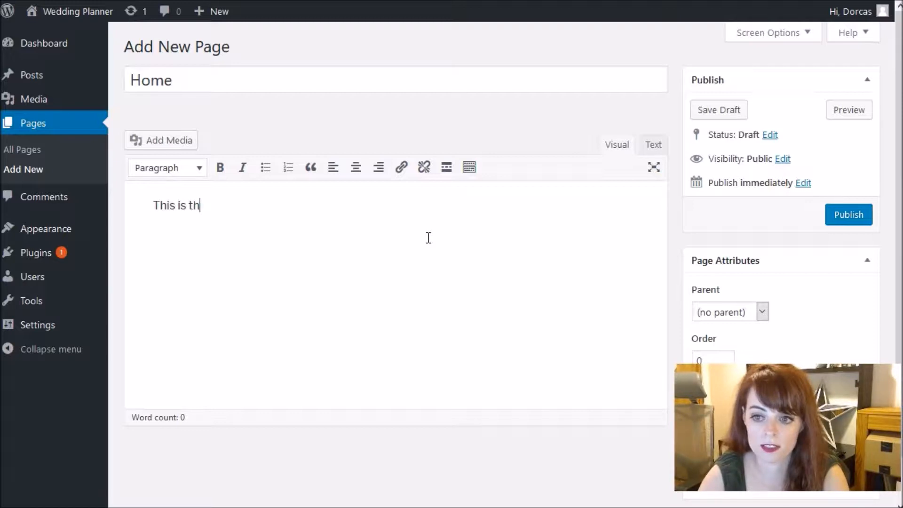
type("e text for my homepage")
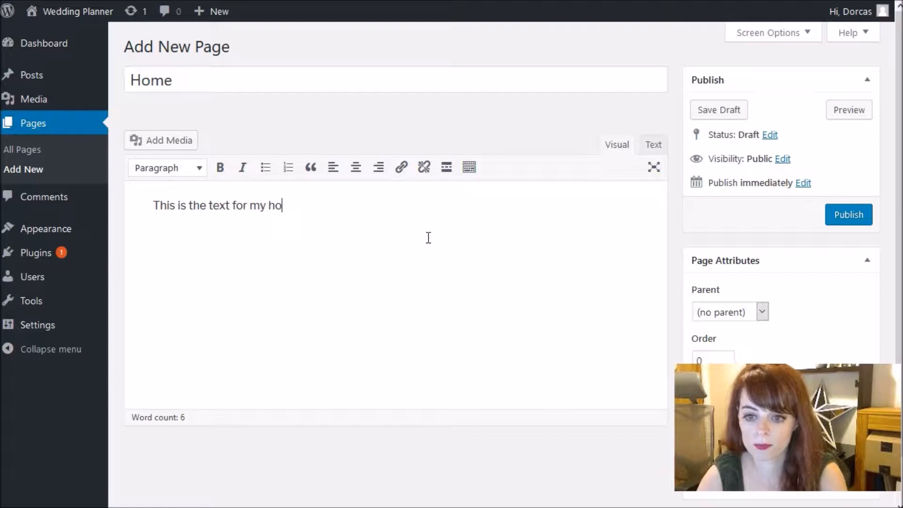
left_click(436, 226)
type(".")
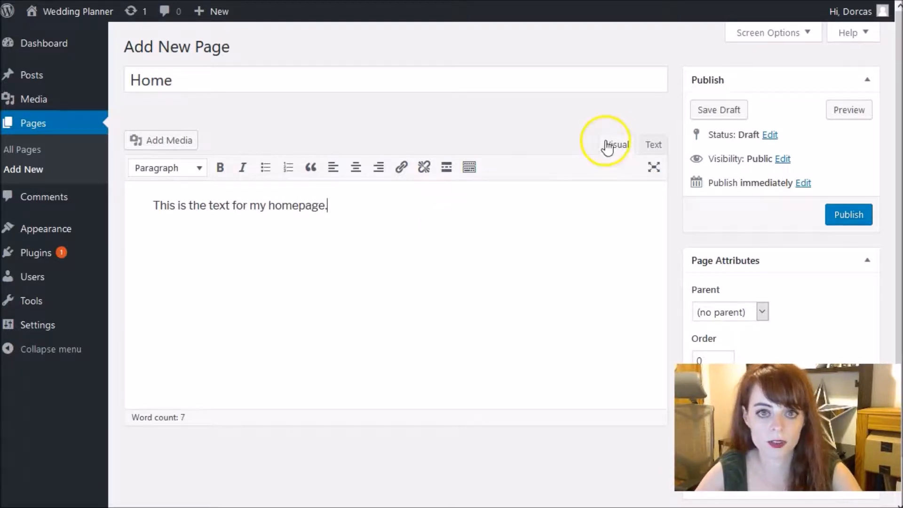
left_click(845, 221)
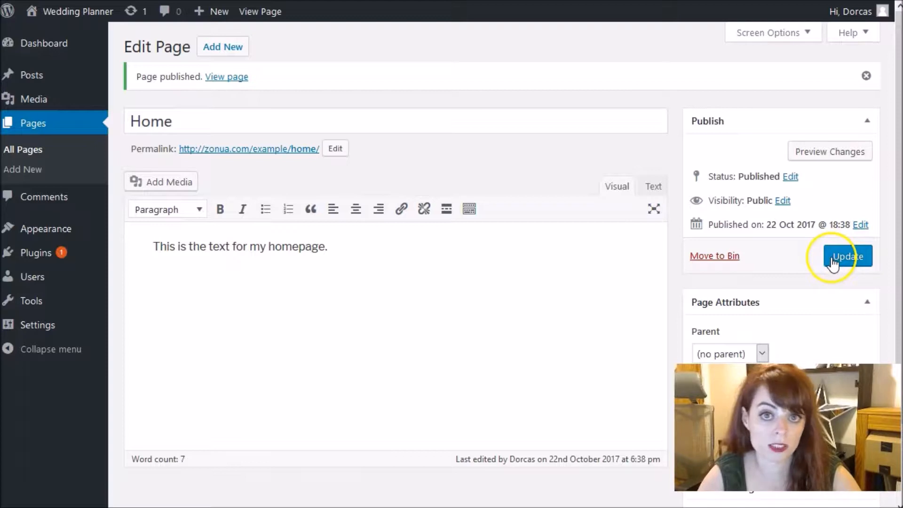
left_click(855, 258)
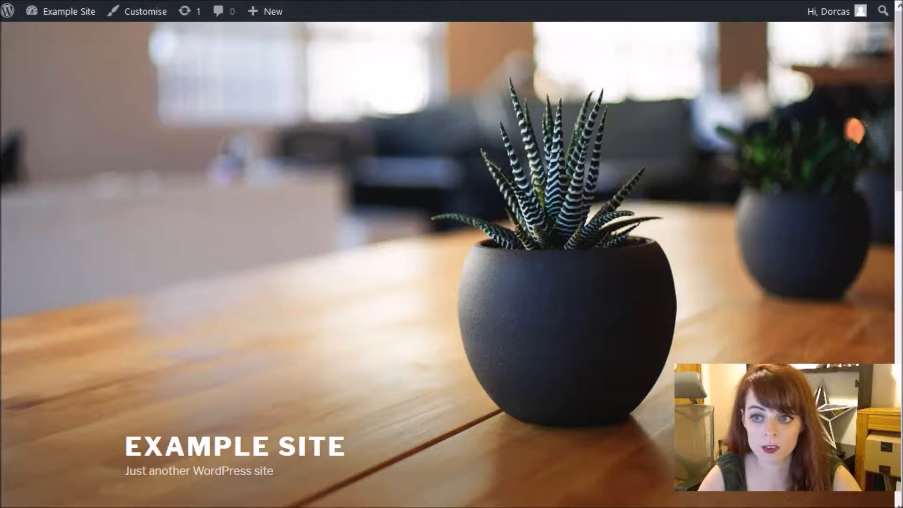
- Reload the live front page, check its title, tagline and displayed content, and return to the page editor
key("F5")
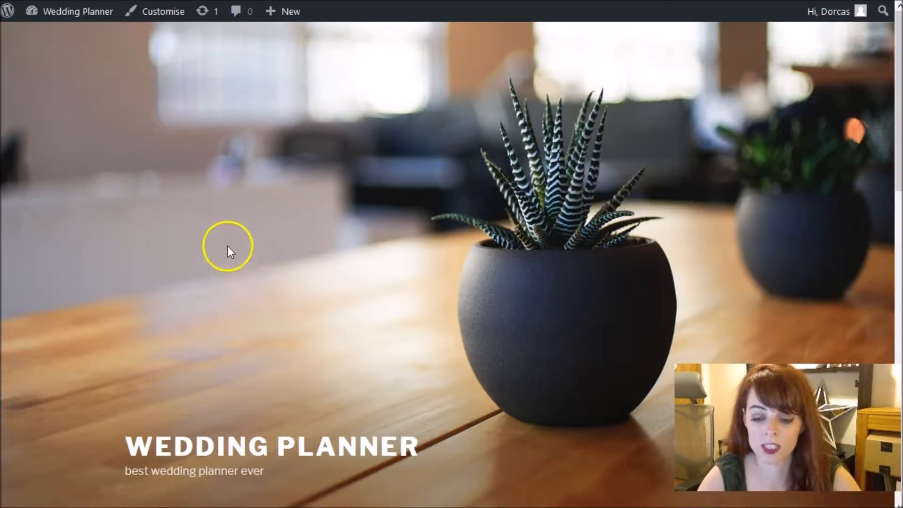
scroll(340, 139, "down", 8)
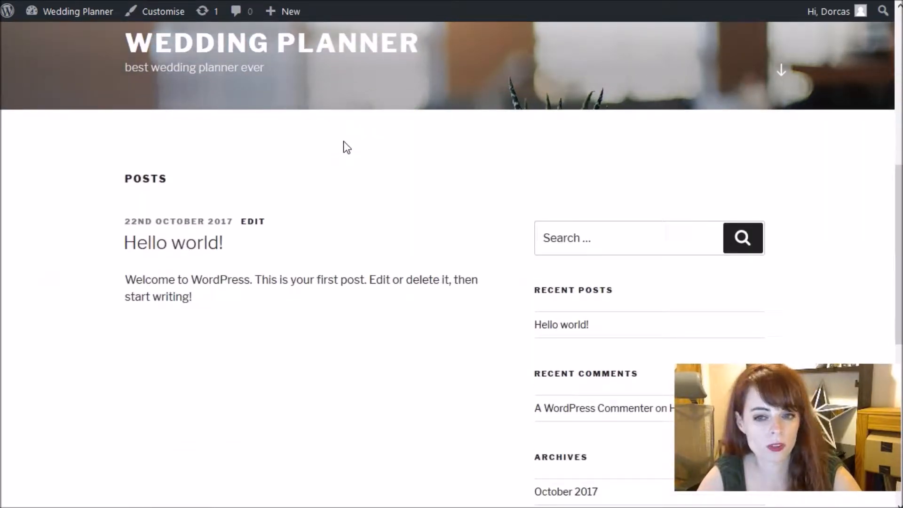
left_click(145, 13)
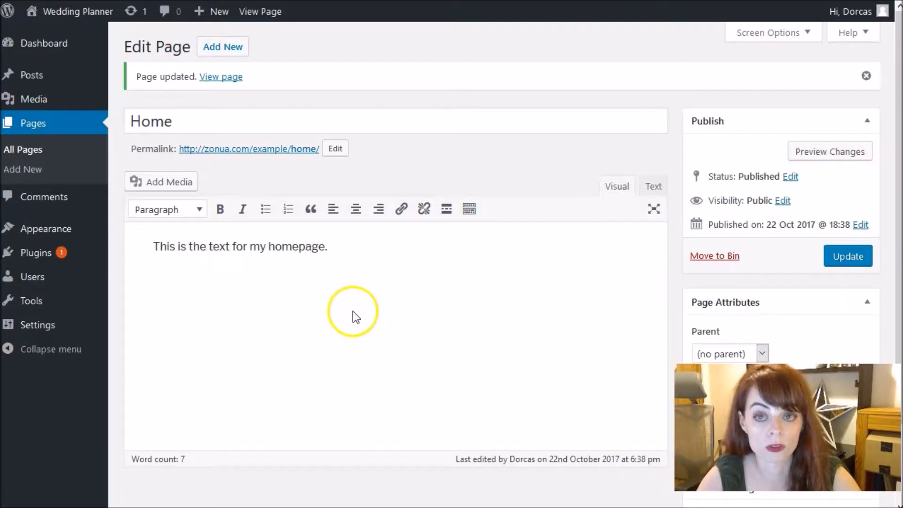
- Set the front page to display a static page, choose Home as the front page, save and publish, and close the customiser
mouse_move(49, 227)
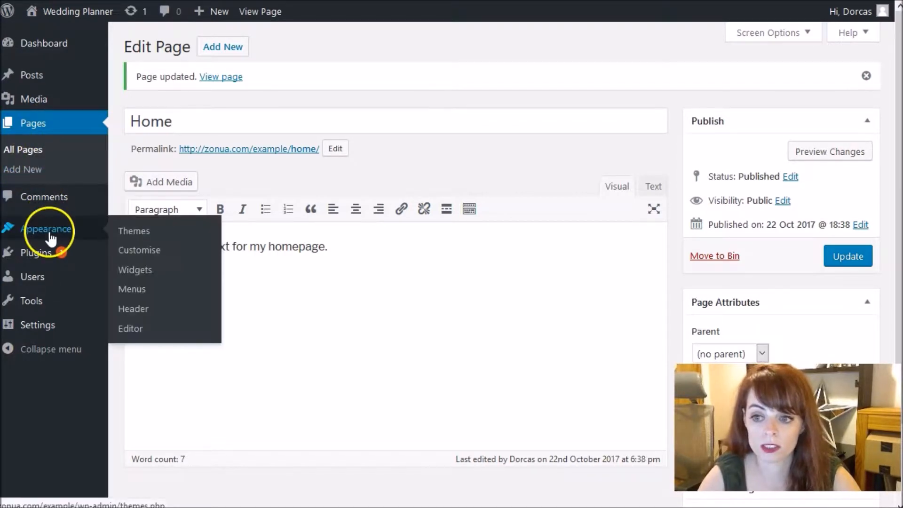
left_click(141, 254)
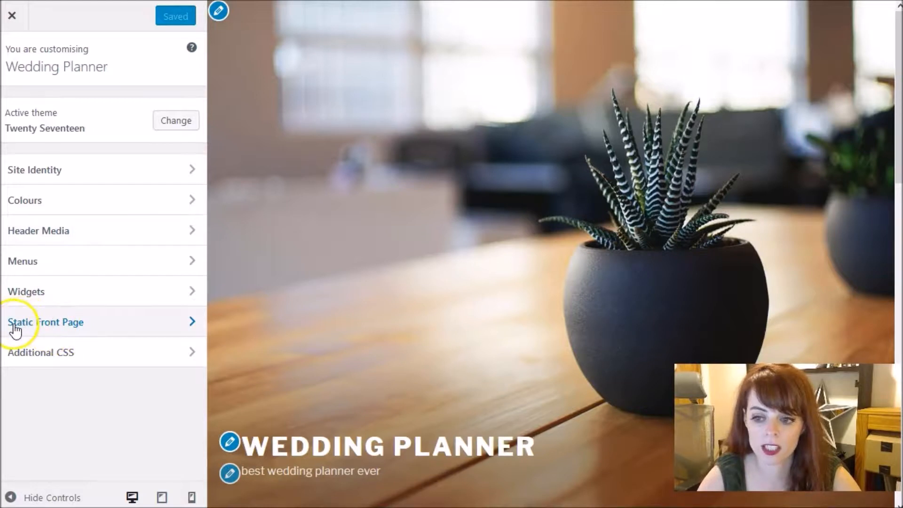
left_click(102, 324)
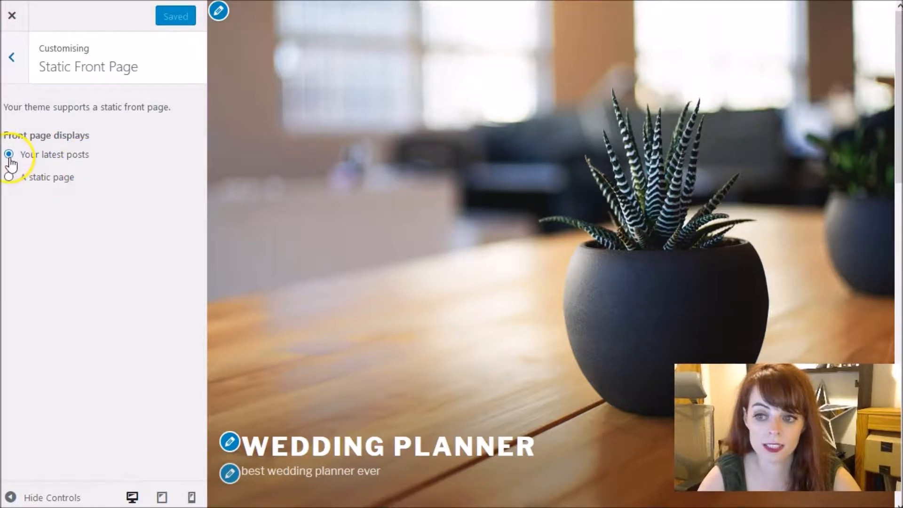
left_click(9, 177)
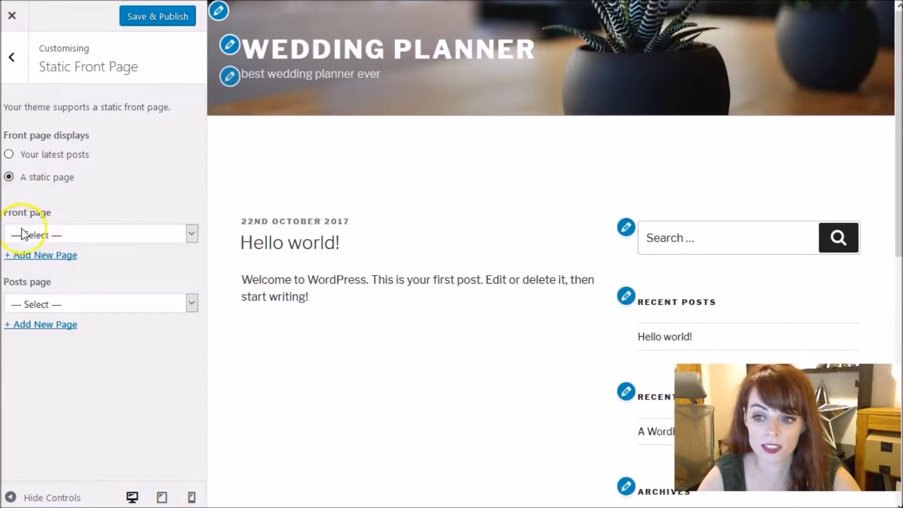
left_click(73, 238)
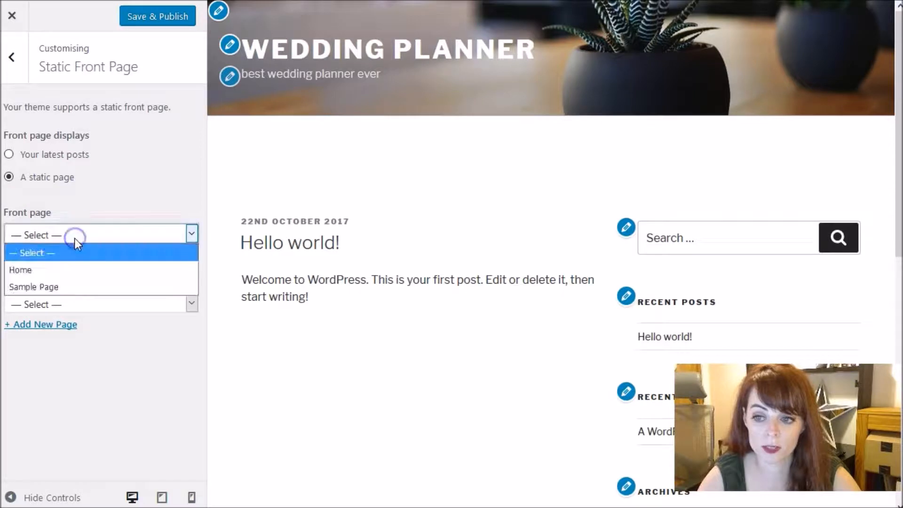
left_click(75, 271)
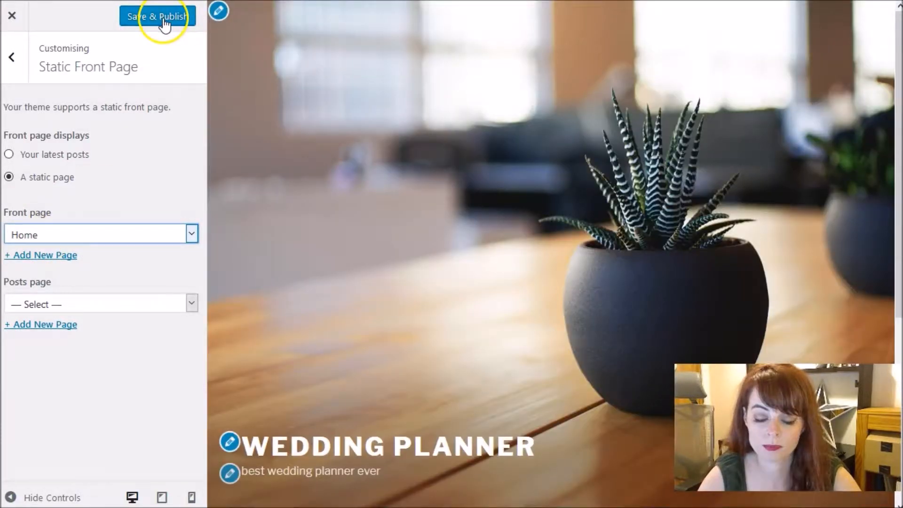
left_click(162, 19)
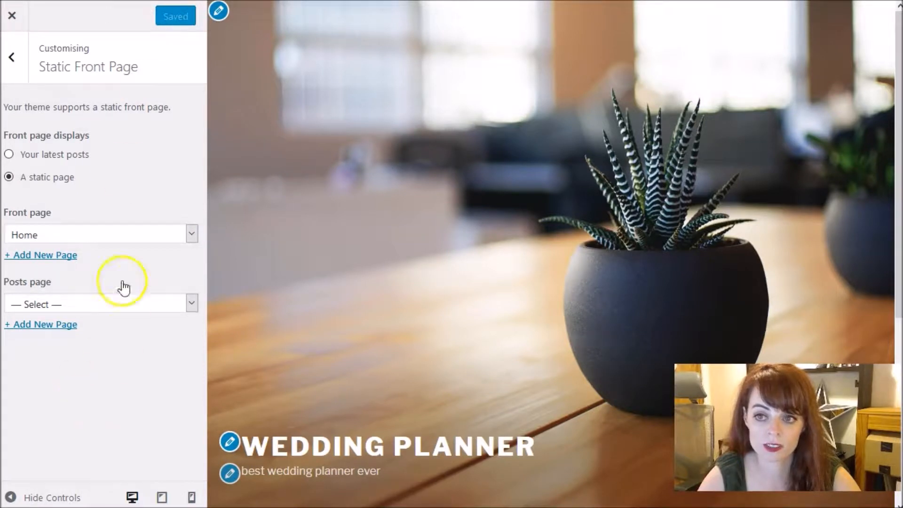
left_click(13, 17)
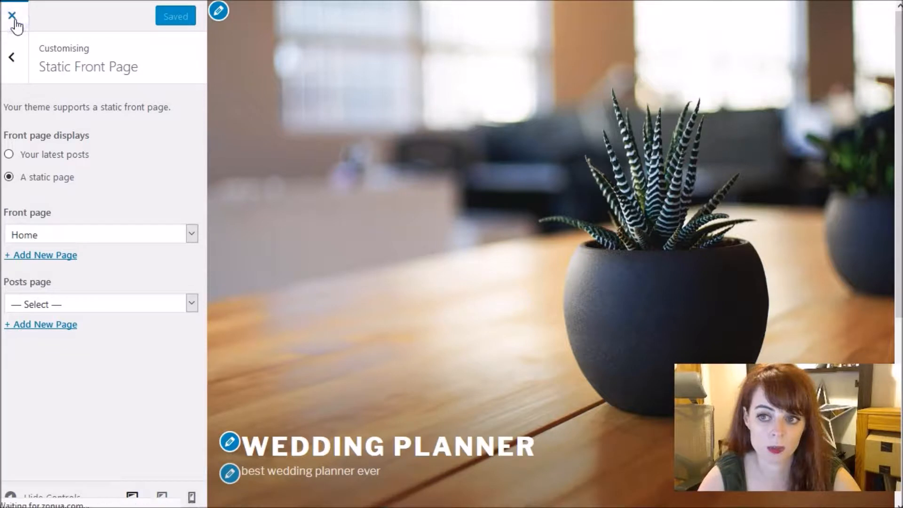
- Reload the live front page, check the content it displays, and return to the Home page editor
key("ctrl+Tab")
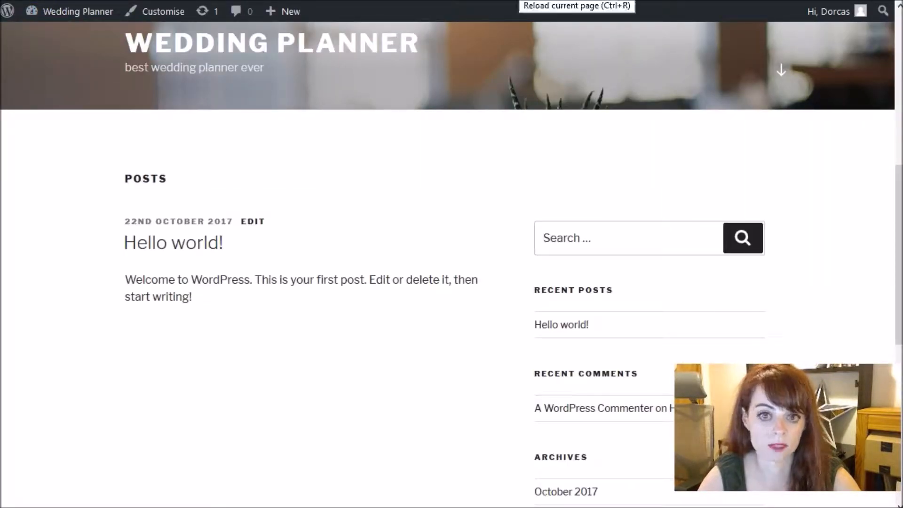
left_click(519, 1)
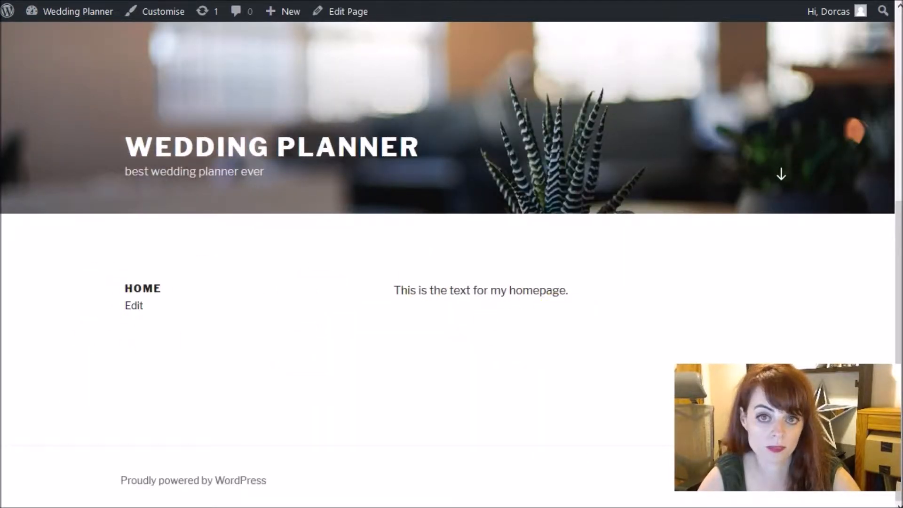
left_click(348, 11)
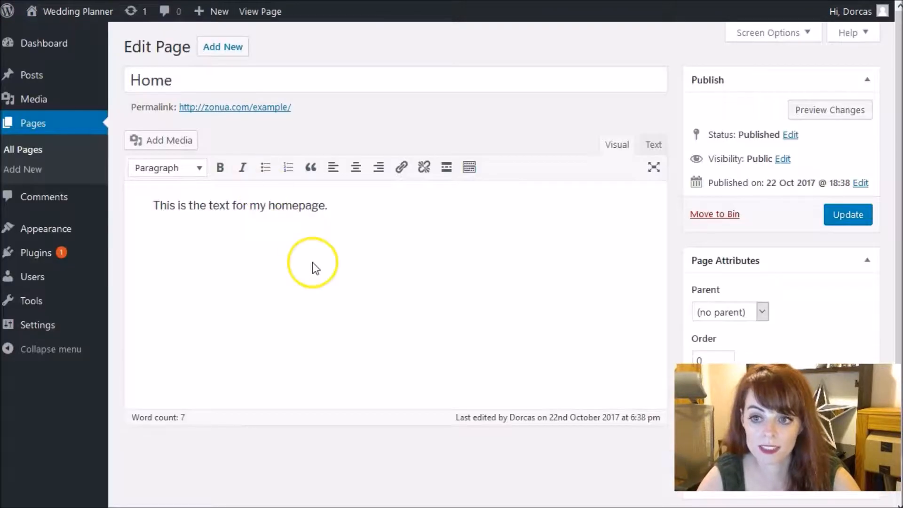
- Add a new page titled "About" with the text "This is the text about my business." and publish it
left_click(230, 52)
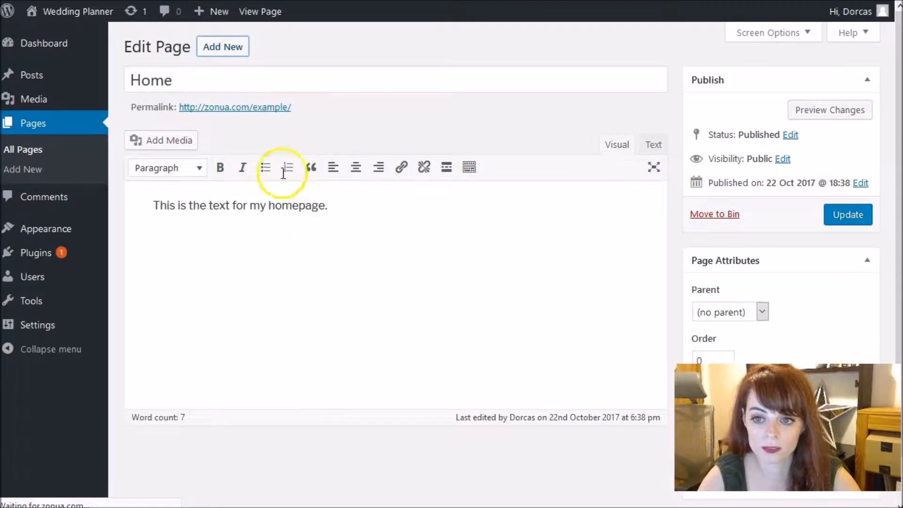
type("About")
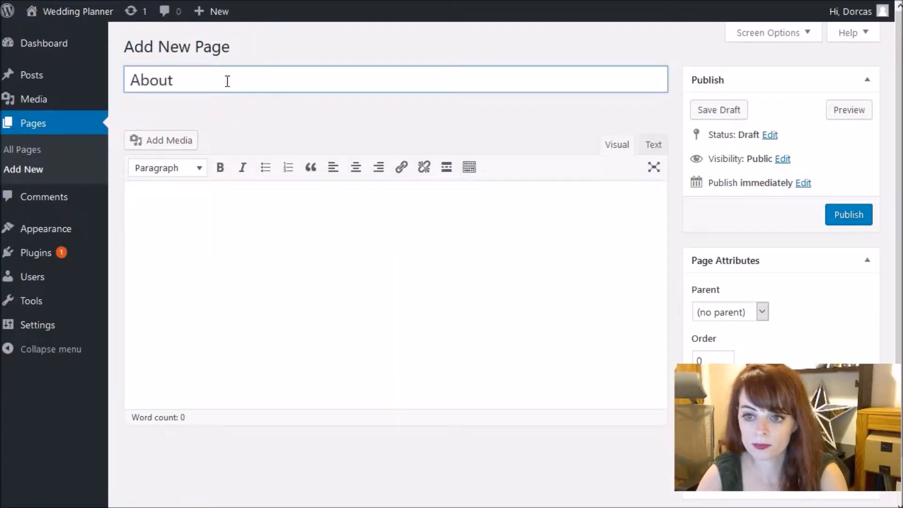
left_click(292, 202)
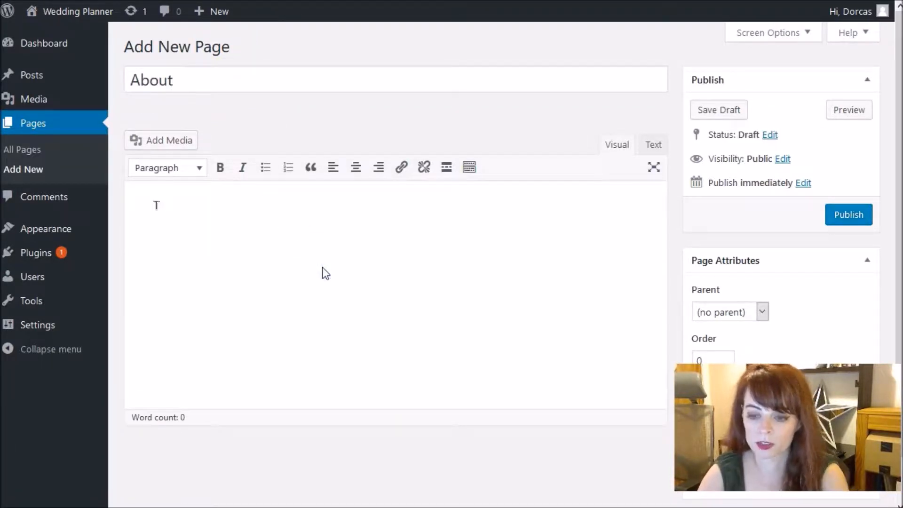
type("This is the text about my m")
key("BackSpace")
type("business.")
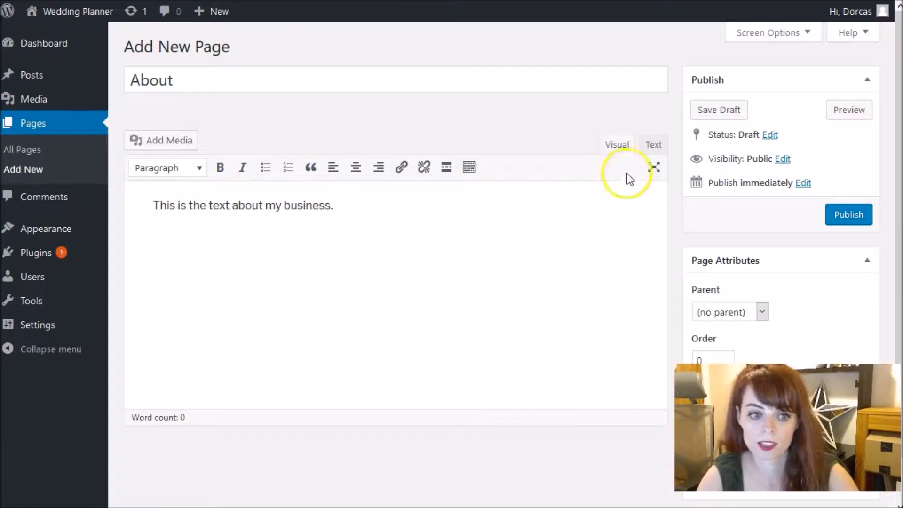
left_click(850, 216)
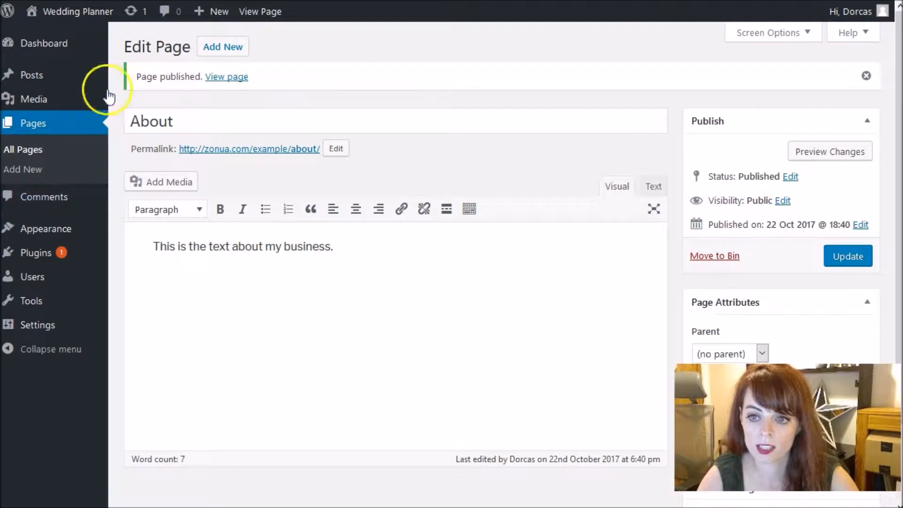
- Add a new page titled "Contact" with the text "This is how to contact me." and publish it
left_click(223, 49)
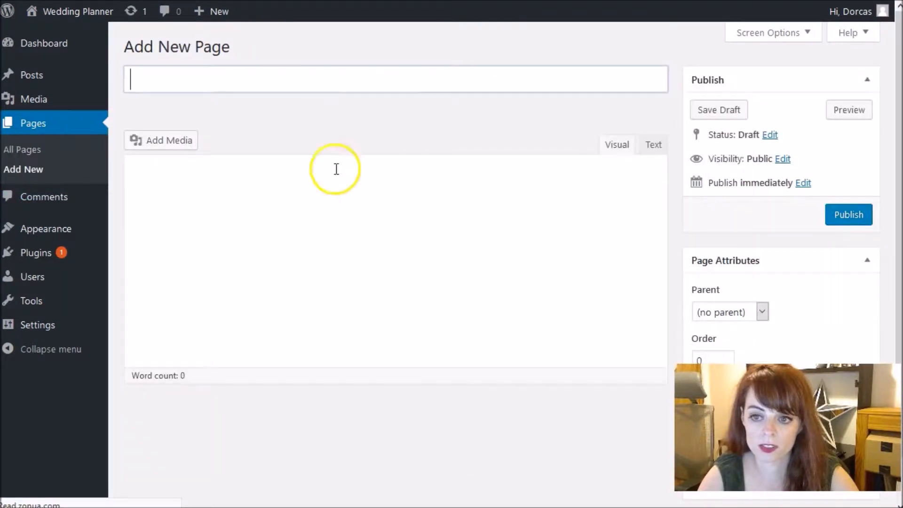
type("Contat")
left_click(324, 221)
type("This is how to contact me.")
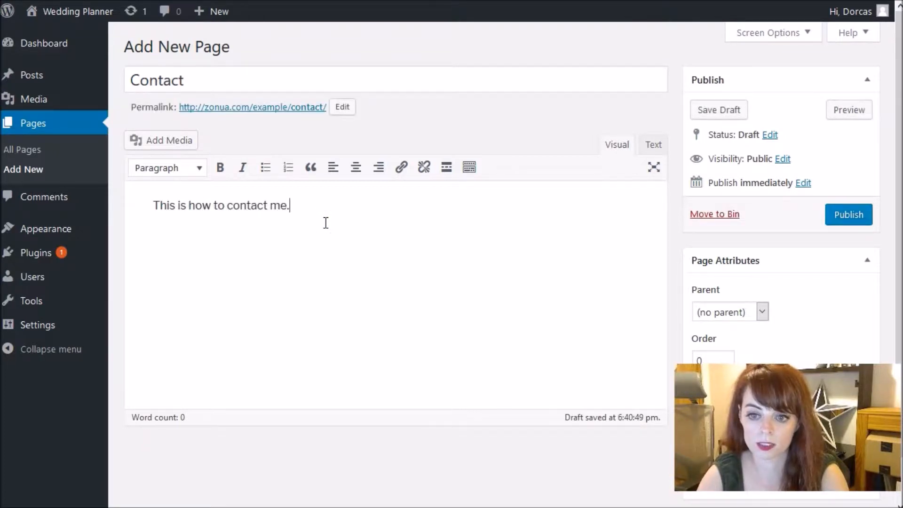
left_click(865, 222)
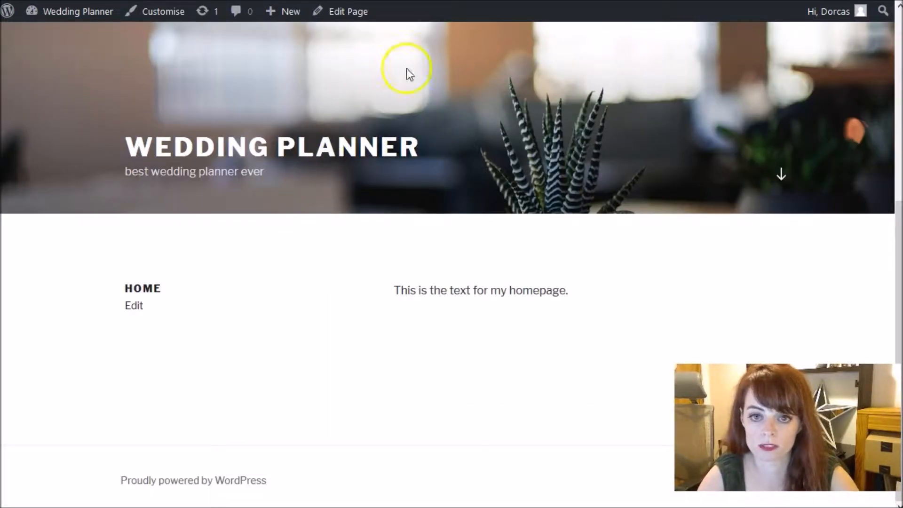
- Reload the live front page and check it for links to the new pages
key("F5")
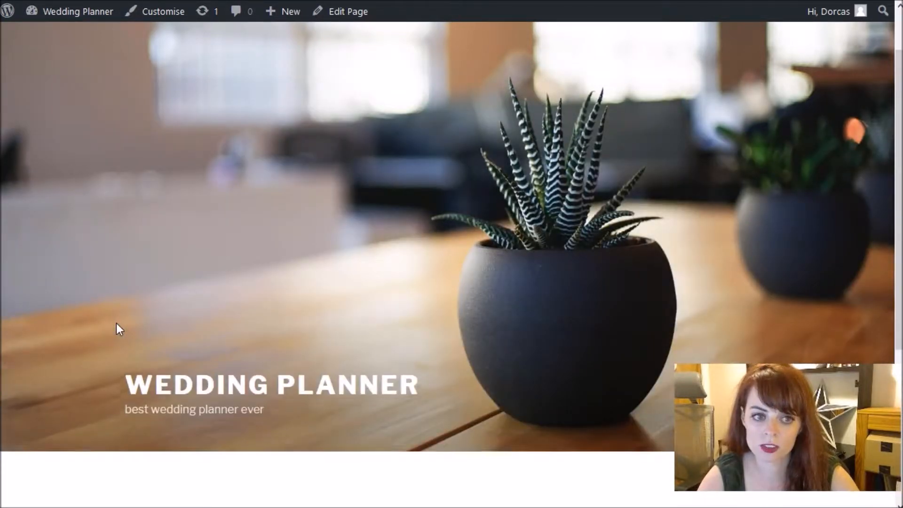
scroll(116, 323, "down", 5)
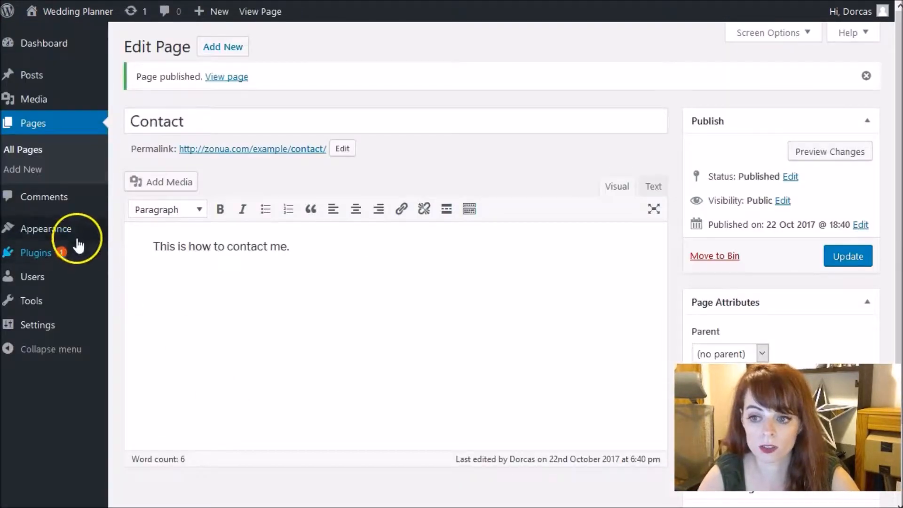
- Create a new navigation menu named "Main Navigation"
mouse_move(70, 233)
left_click(151, 296)
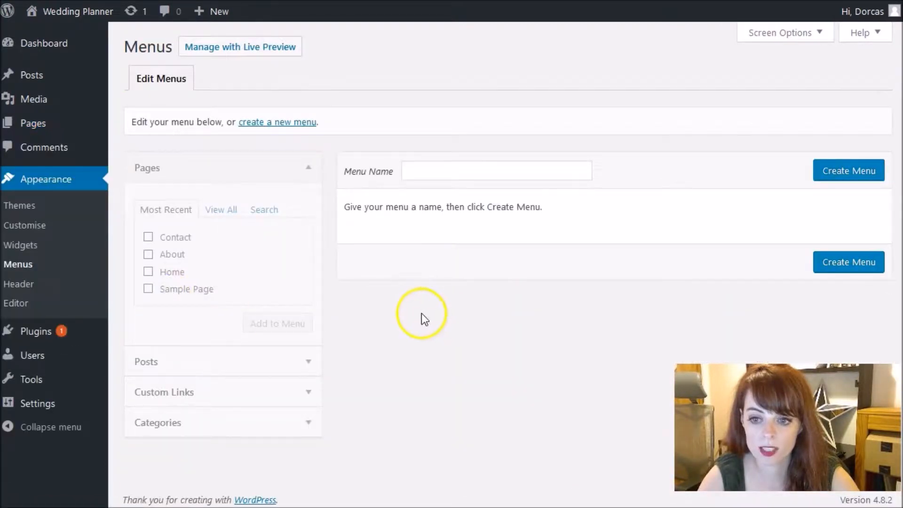
left_click_drag(345, 207, 519, 208)
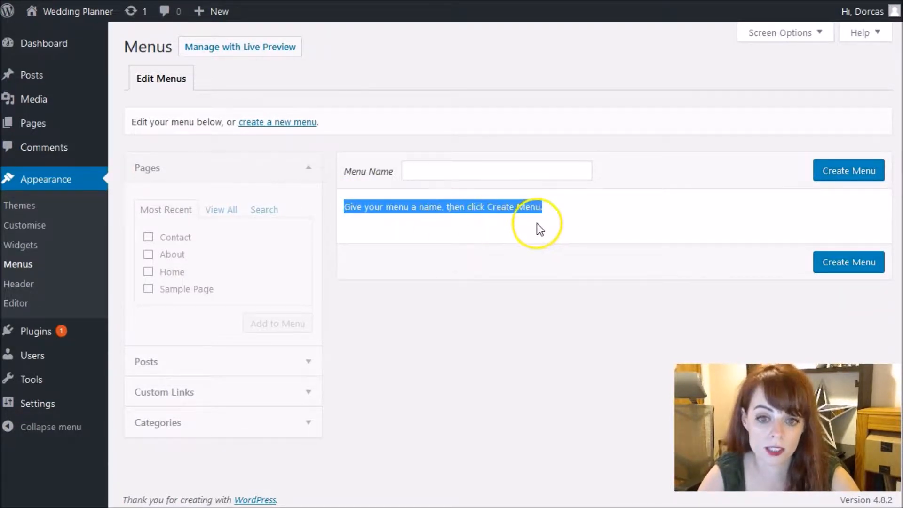
left_click(517, 170)
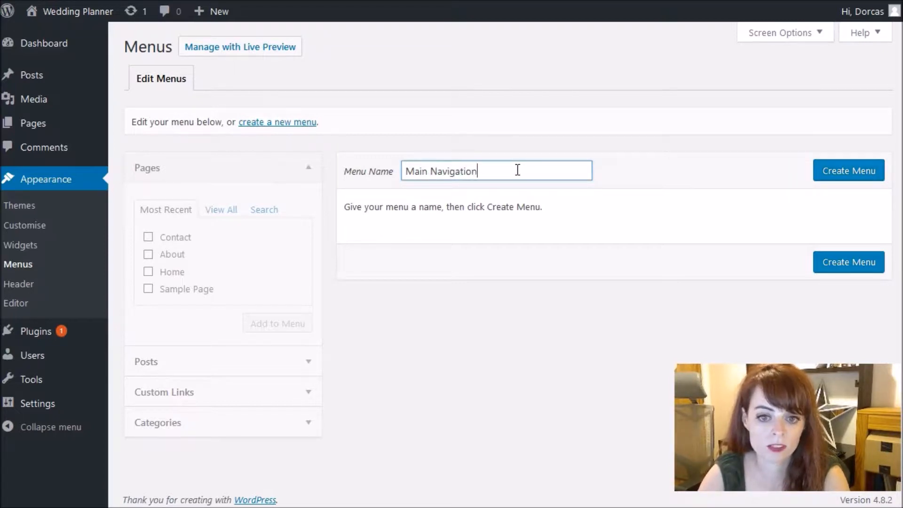
left_click(524, 169)
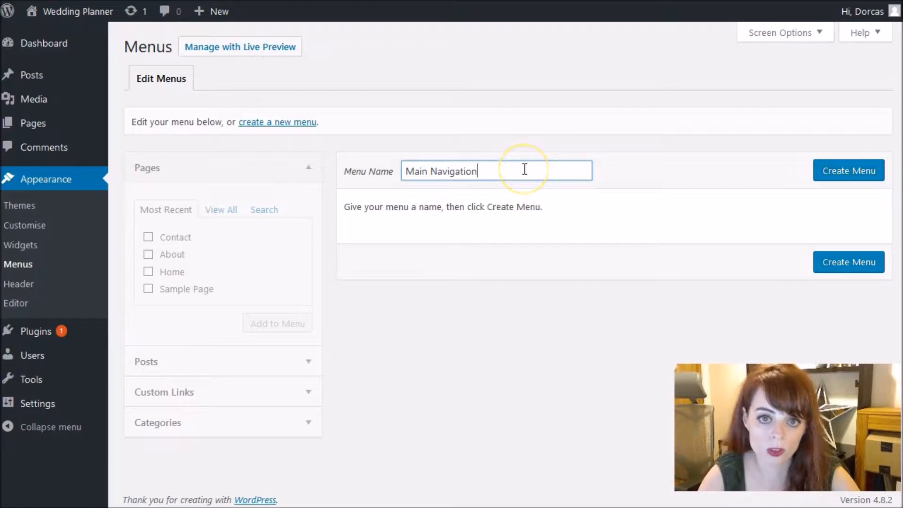
left_click(518, 178)
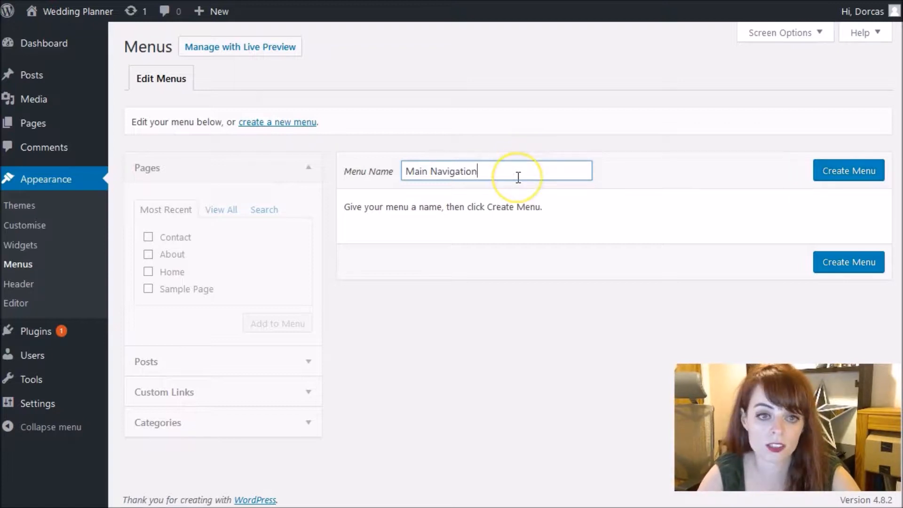
left_click(833, 175)
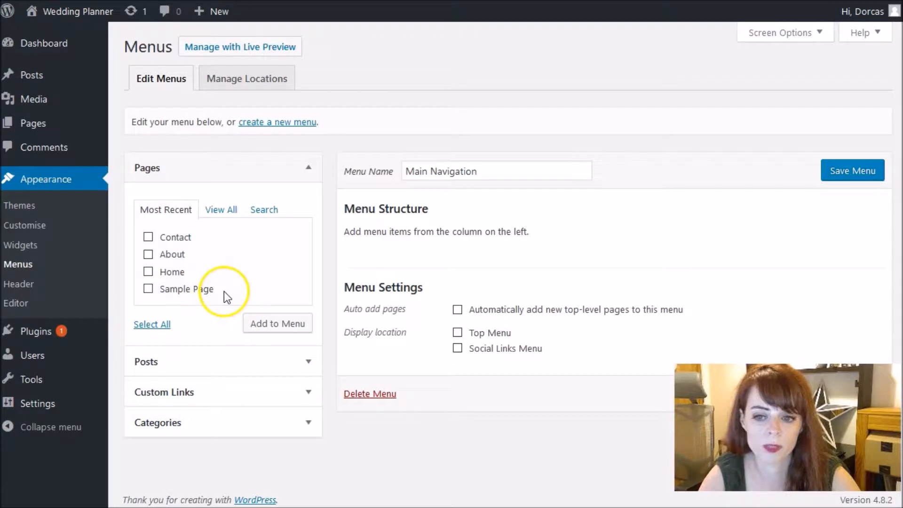
- Add the Home page to the menu, followed by the Contact, About and Home pages together
left_click(149, 272)
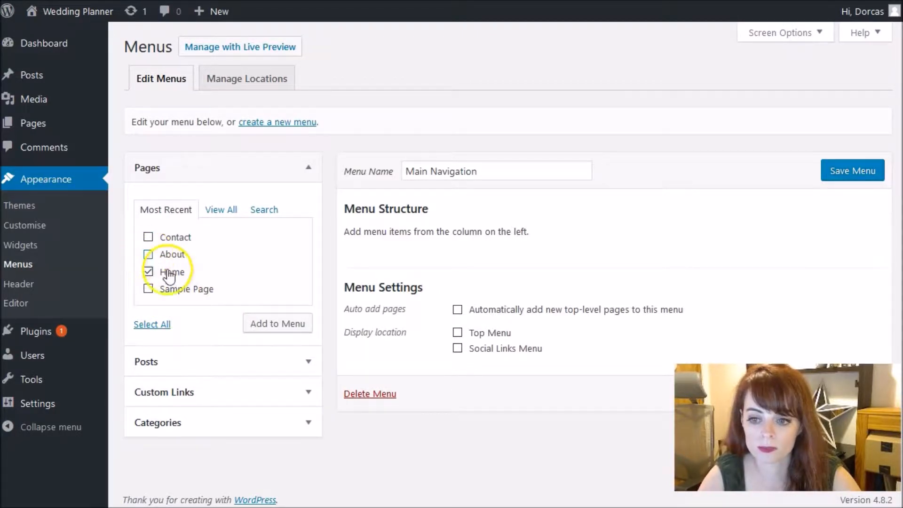
left_click(285, 329)
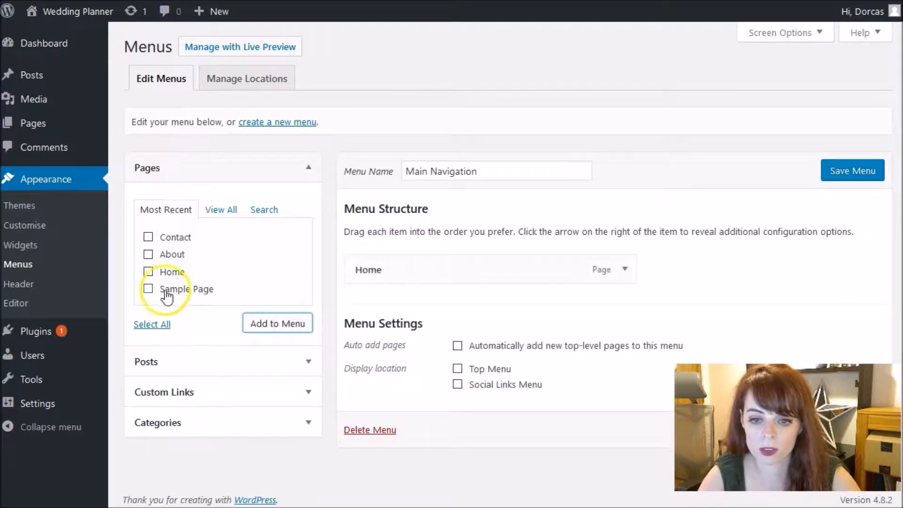
left_click(148, 271)
left_click(148, 254)
left_click(148, 236)
left_click(263, 325)
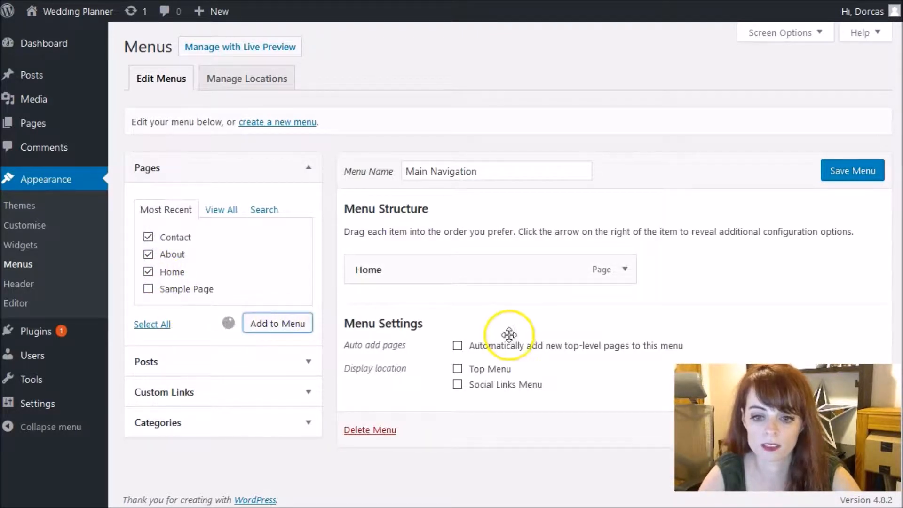
- Remove the duplicate Home item at the end of the menu structure
scroll(683, 272, "down", 2)
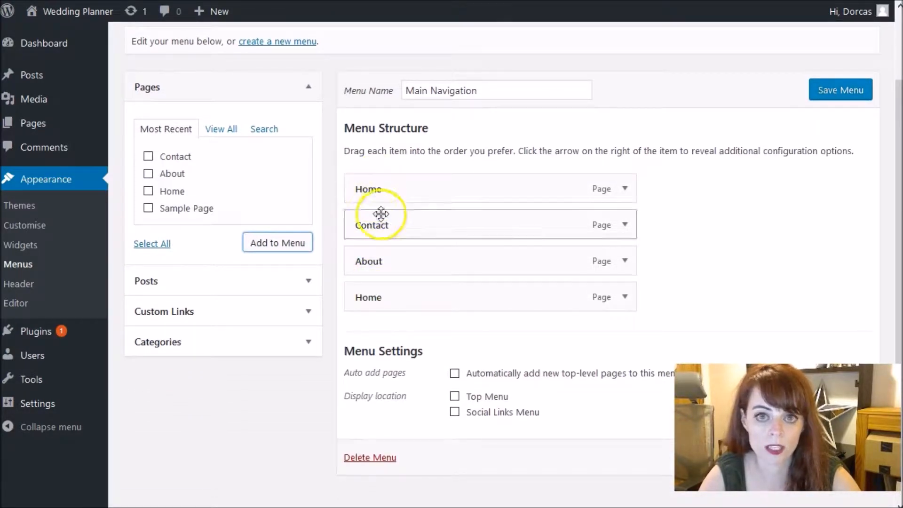
left_click(626, 297)
left_click(362, 426)
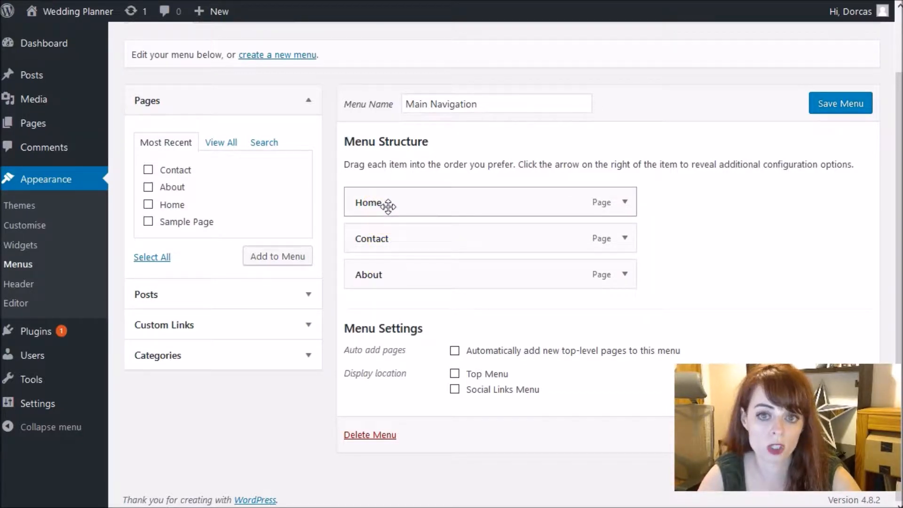
- Move the Contact item below About in the menu structure and save the menu
left_click(384, 241)
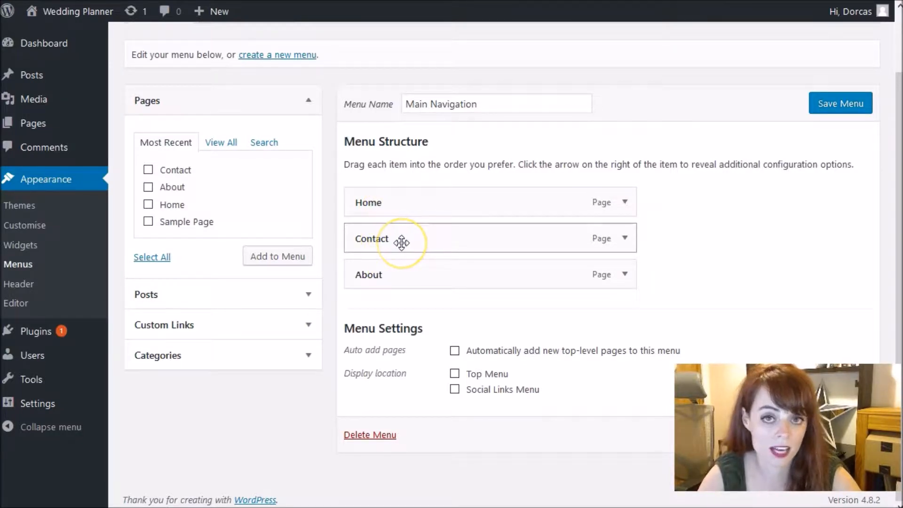
scroll(401, 239, "up", 1)
left_click_drag(401, 238, 401, 313)
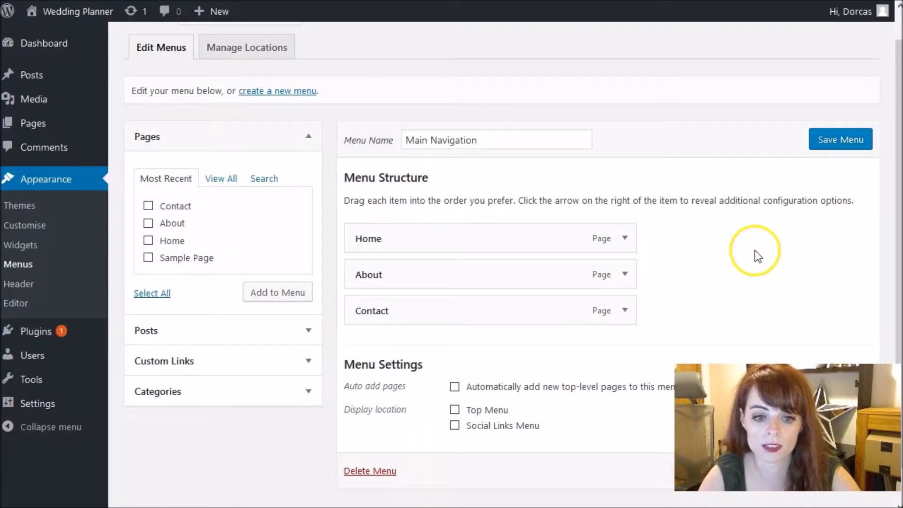
left_click(830, 138)
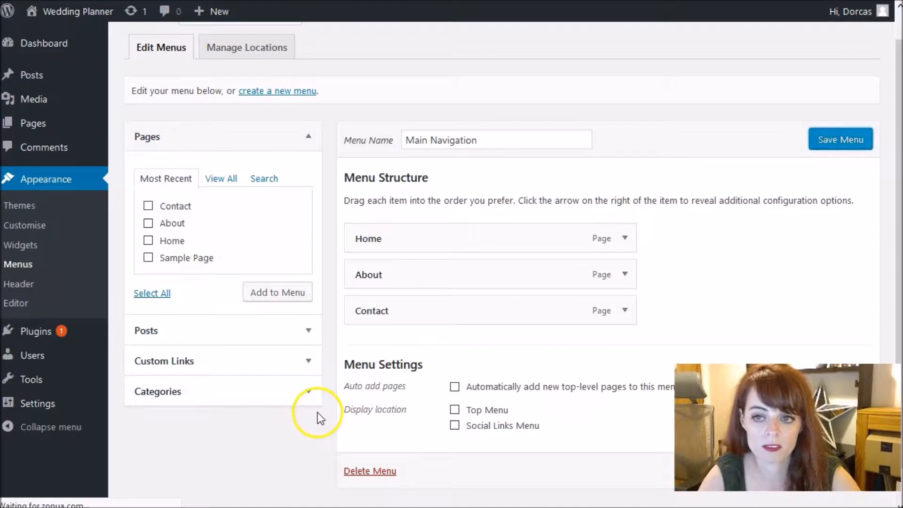
- Reload the live site's homepage to check whether the navigation menu shows
left_click(292, 1)
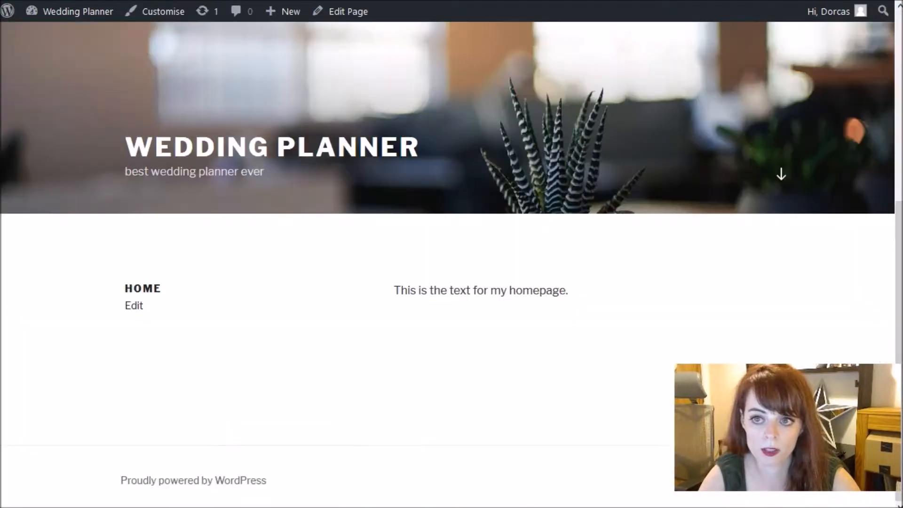
key("F5")
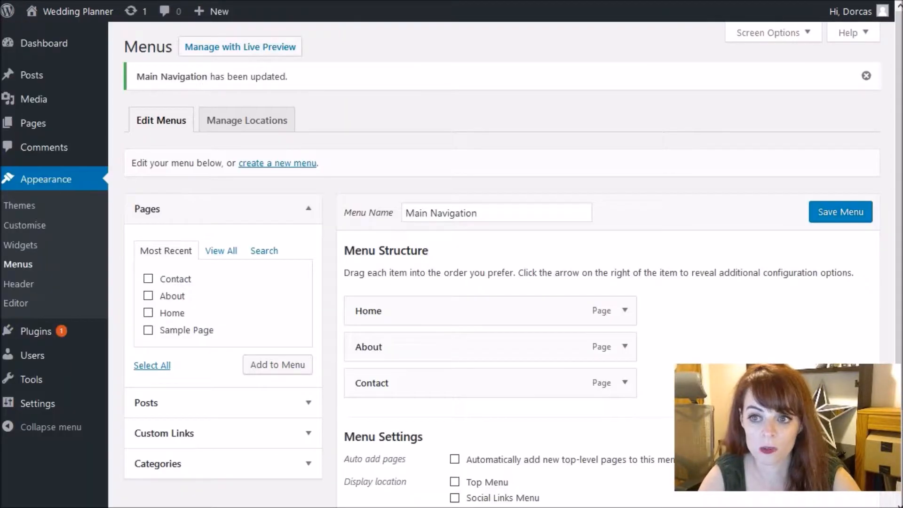
- Set the display location of the Main Navigation menu to Top Menu and save the menu
scroll(319, 267, "down", 2)
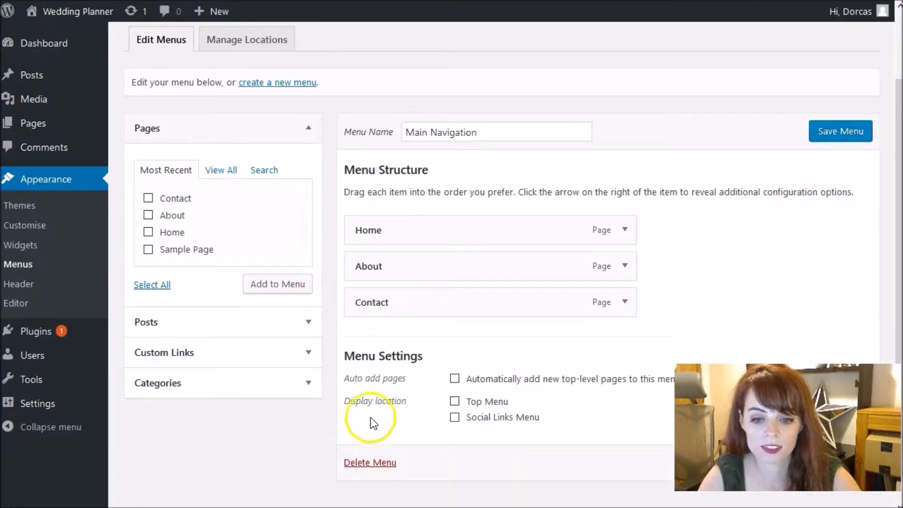
left_click_drag(342, 402, 422, 405)
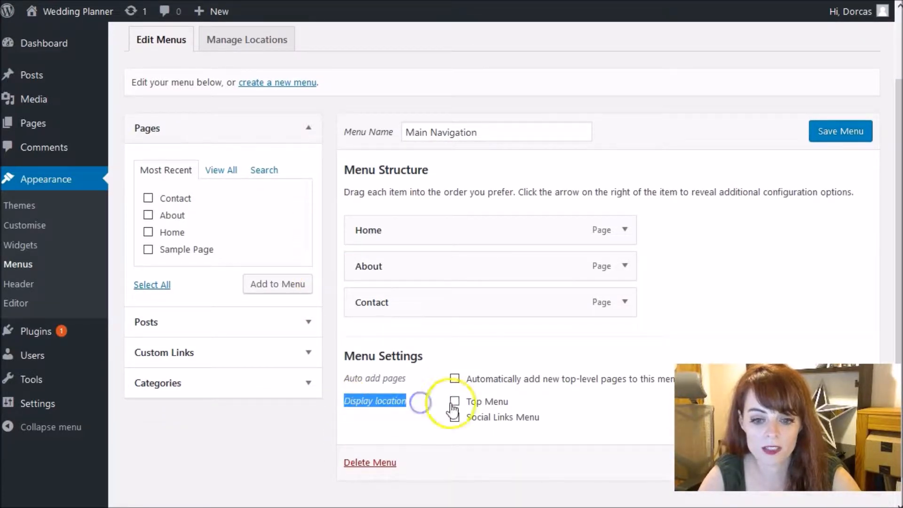
scroll(432, 416, "down", 1)
left_click(421, 413)
left_click_drag(567, 396, 370, 378)
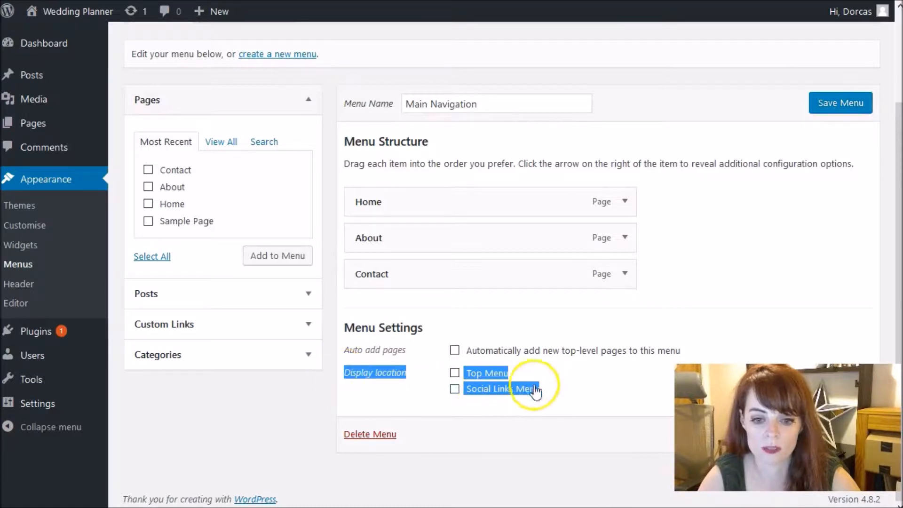
left_click(553, 386)
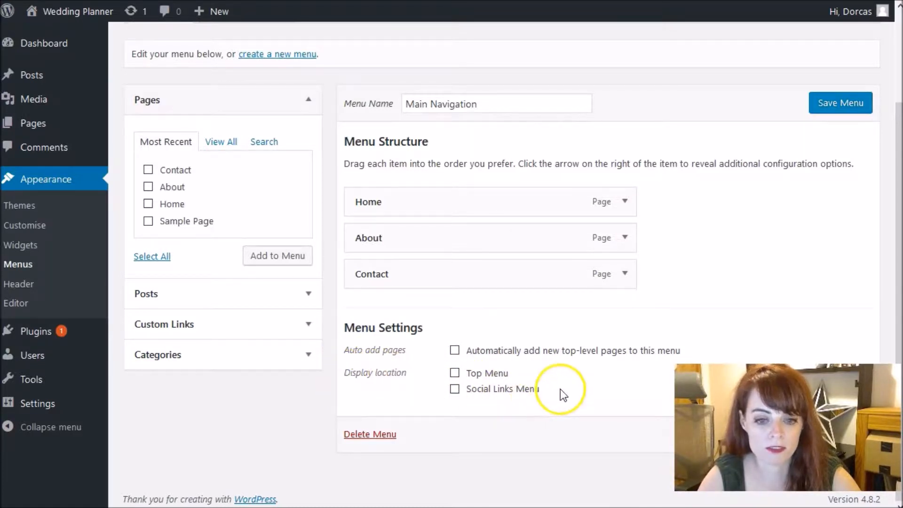
left_click_drag(563, 393, 468, 376)
left_click(550, 405)
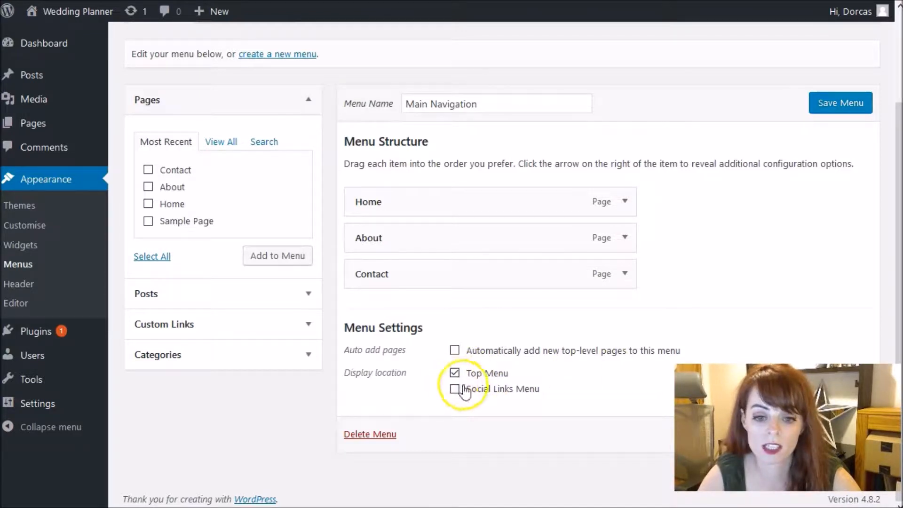
left_click(840, 102)
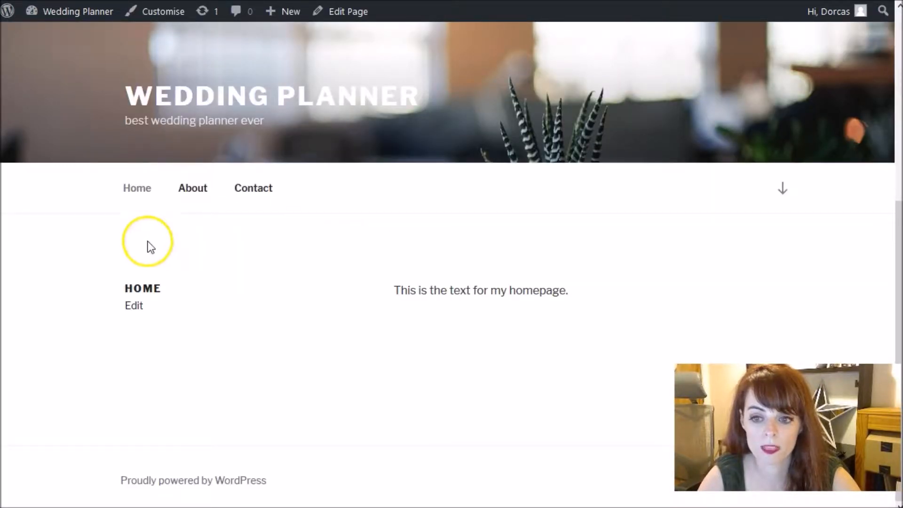
- Open the About and Contact pages from the live site's navigation menu to test the links
left_click(195, 193)
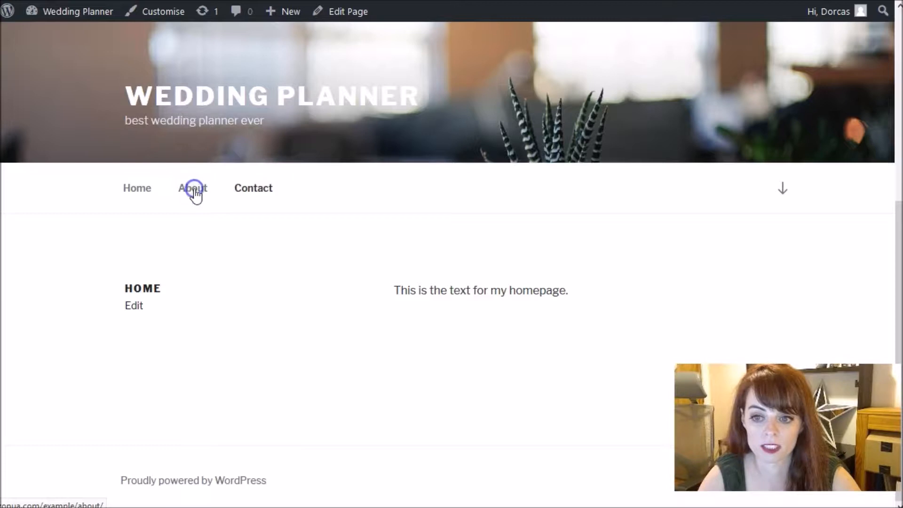
left_click(256, 166)
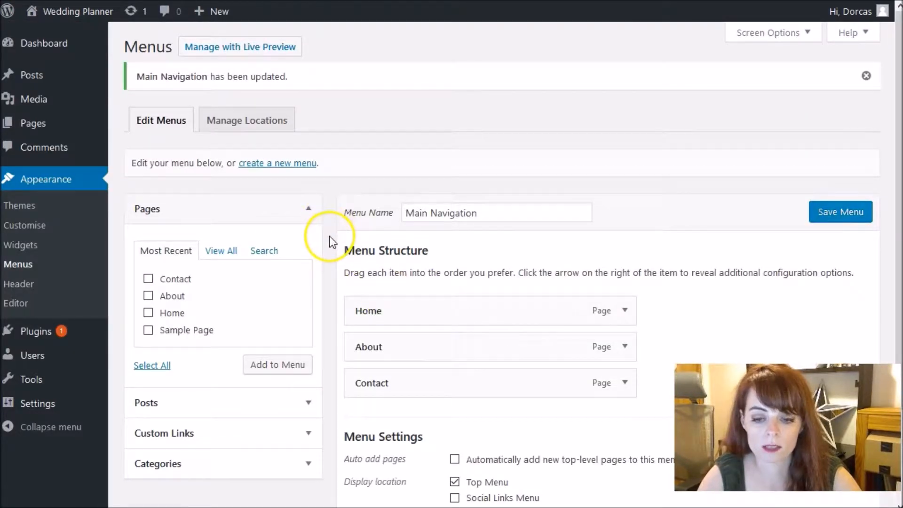
- Review the item order in the Main Navigation menu's structure and save the menu again
scroll(329, 236, "down", 2)
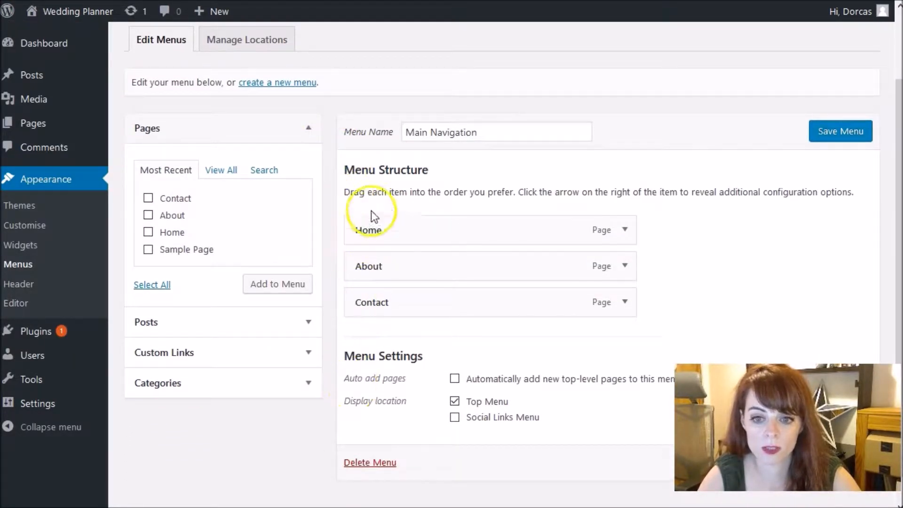
mouse_move(369, 302)
left_mouse_down()
mouse_move(371, 272)
mouse_move(374, 320)
left_mouse_up()
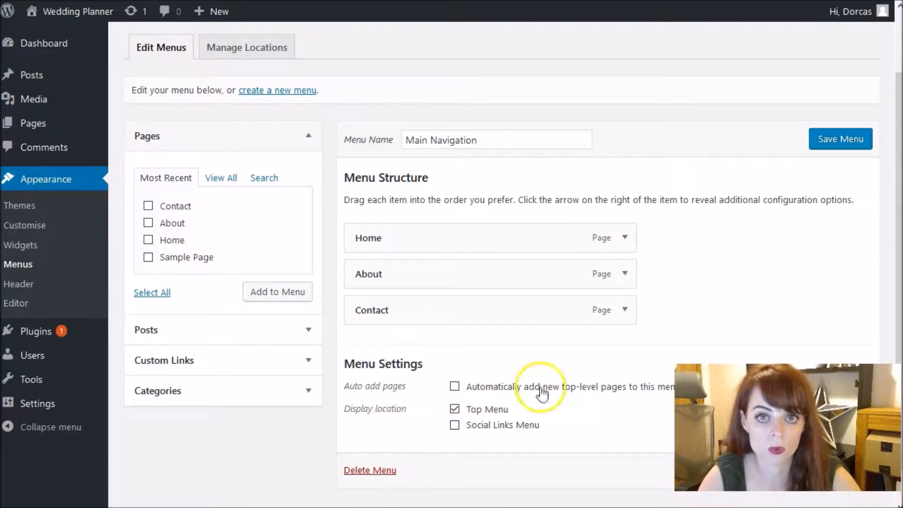
left_click(830, 138)
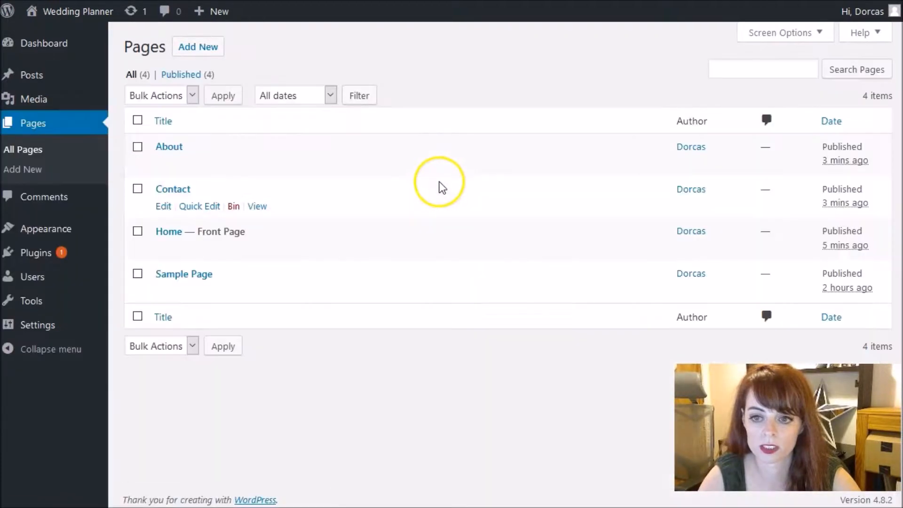
- Create and publish a new page titled "Services"
left_click(198, 47)
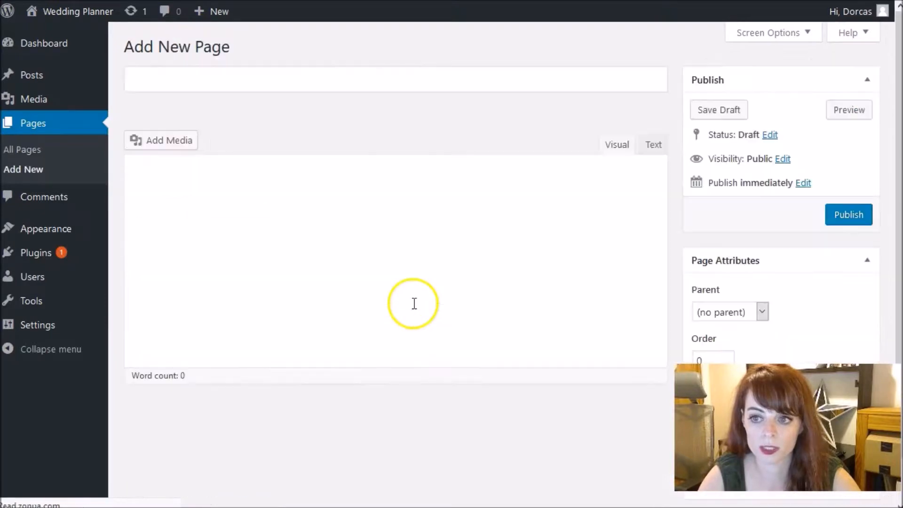
type("Services")
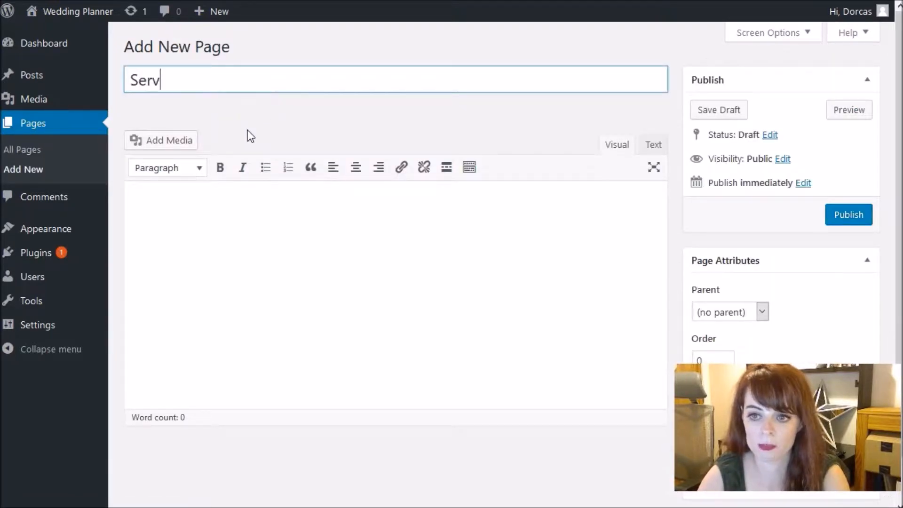
left_click(835, 215)
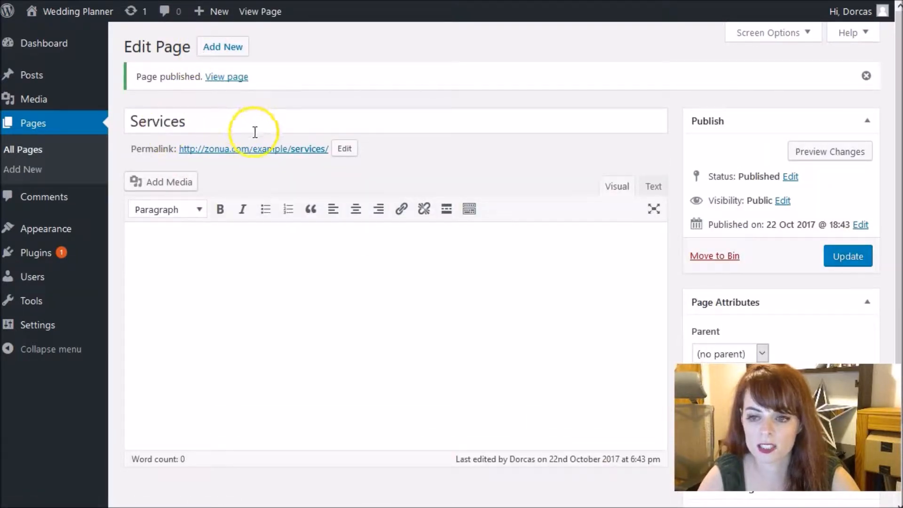
- Retitle the Services page "Wedding Planning Services", add the body text "This is all about our services" and update the page
double_click(156, 122)
type("Wedding Planning")
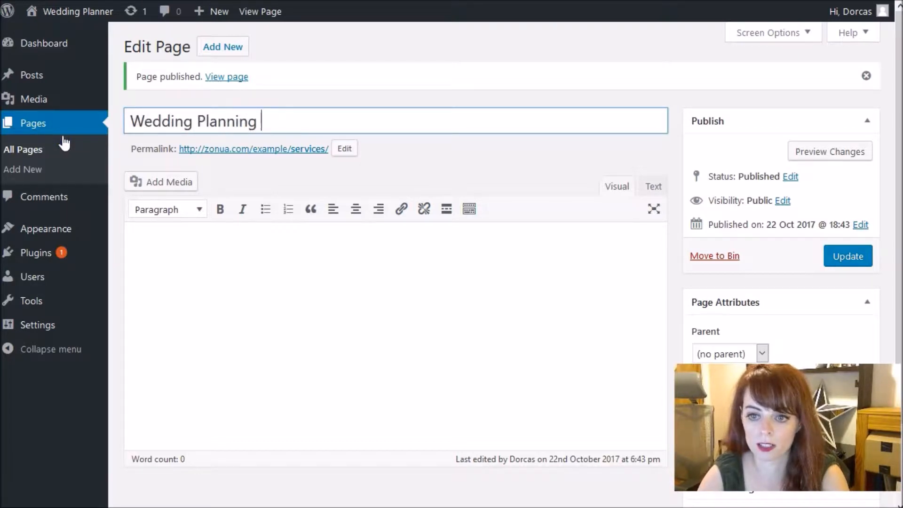
left_click(217, 295)
type("T")
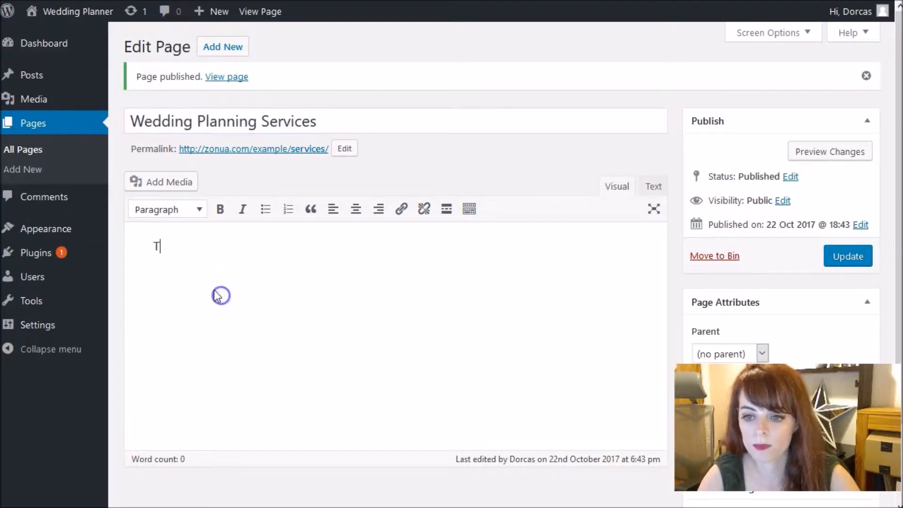
type("his is all about our")
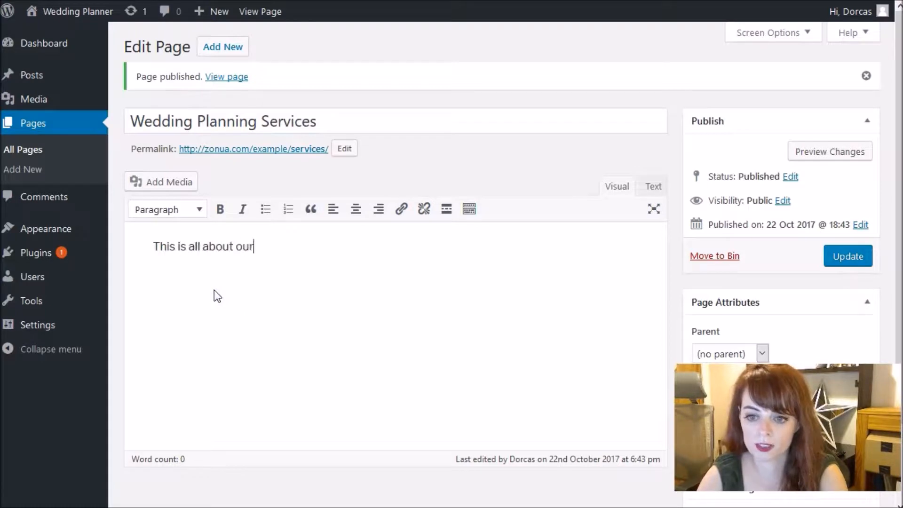
type(" services")
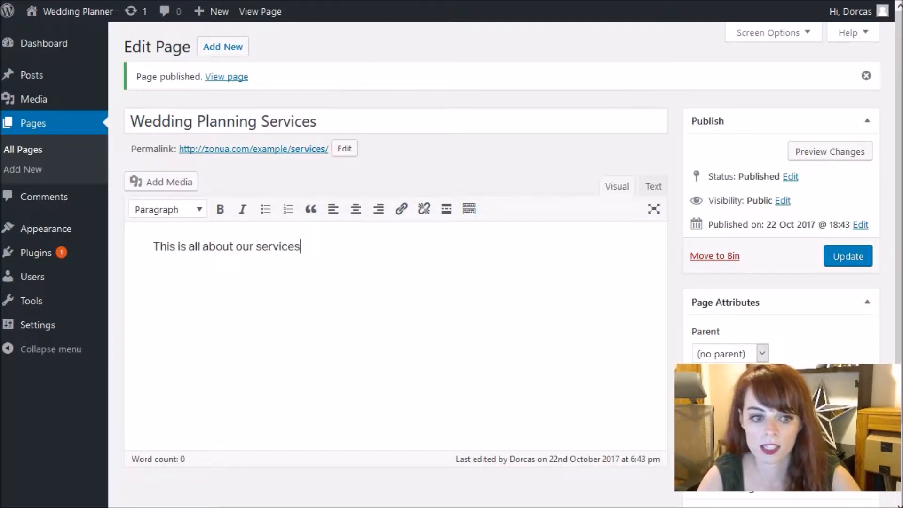
left_click(843, 255)
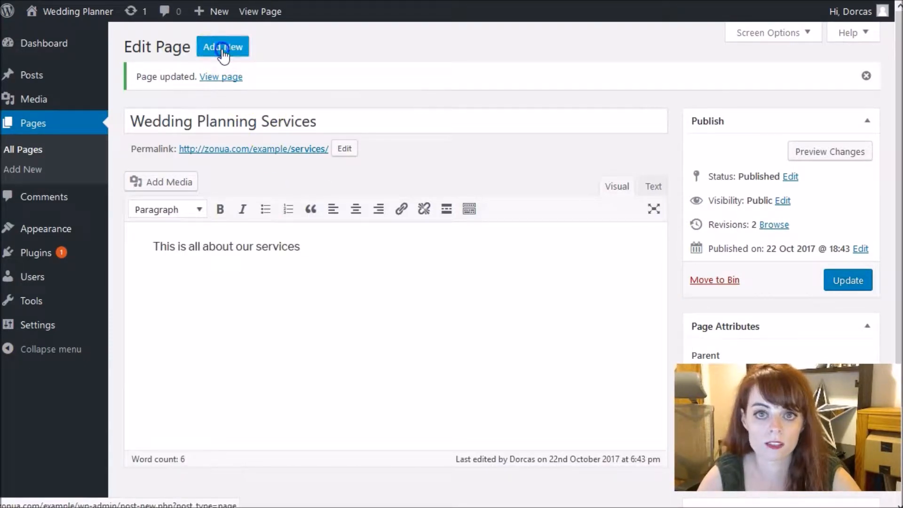
- Create and publish a new page titled "Venue" without body text
left_click(222, 52)
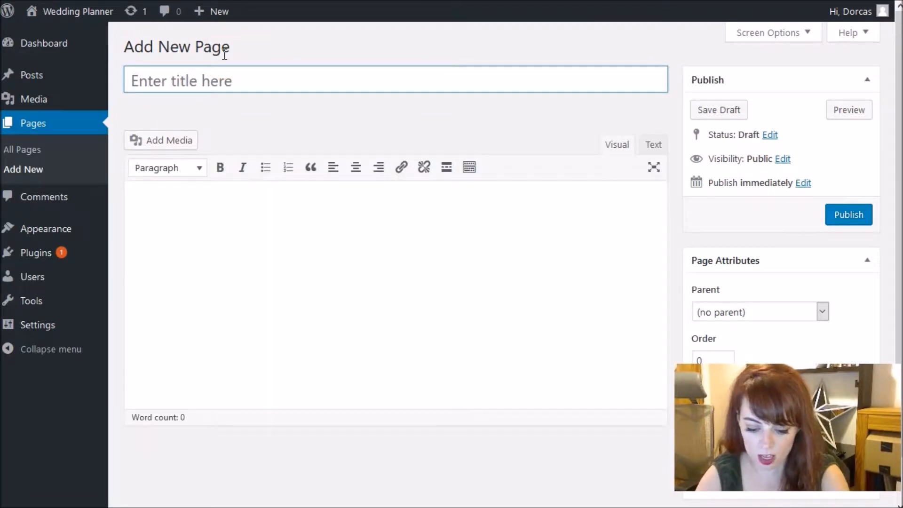
type("Venue")
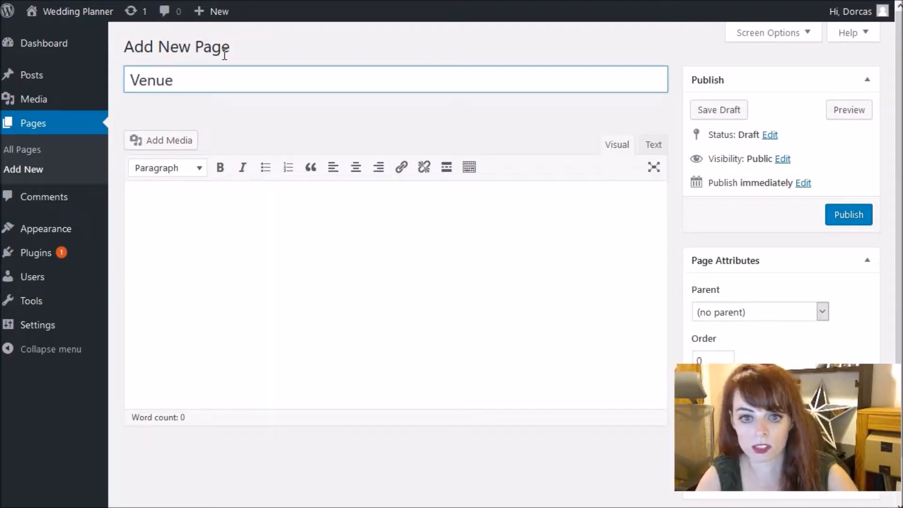
left_click(848, 214)
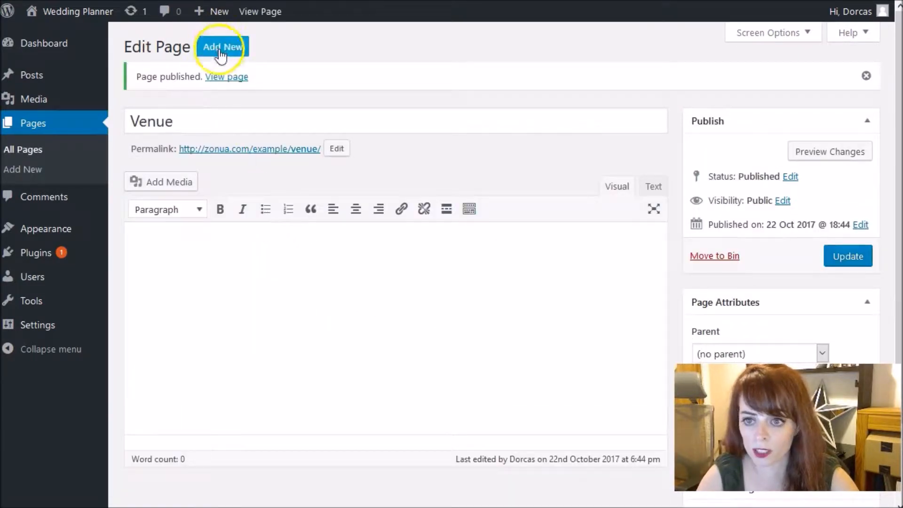
- Create and publish a new page titled "Wedding Decoration" without body text
left_click(222, 49)
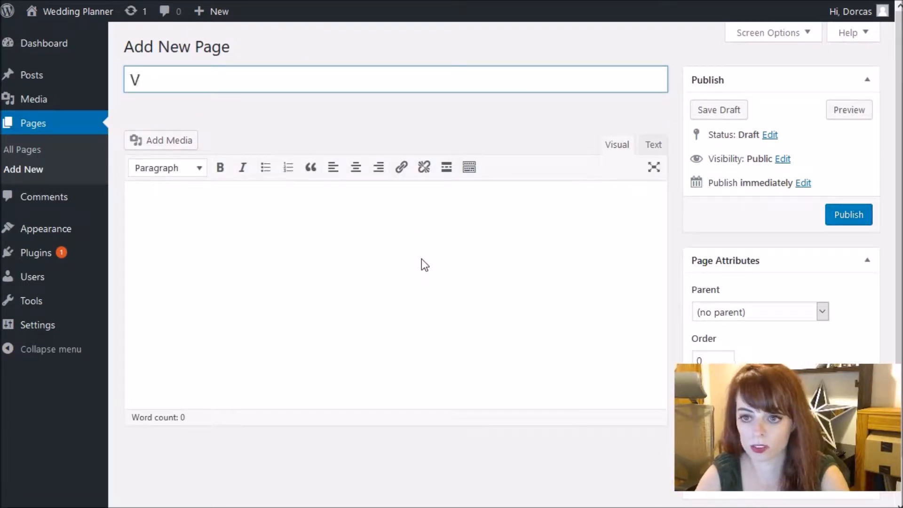
type("Wedding Decoration")
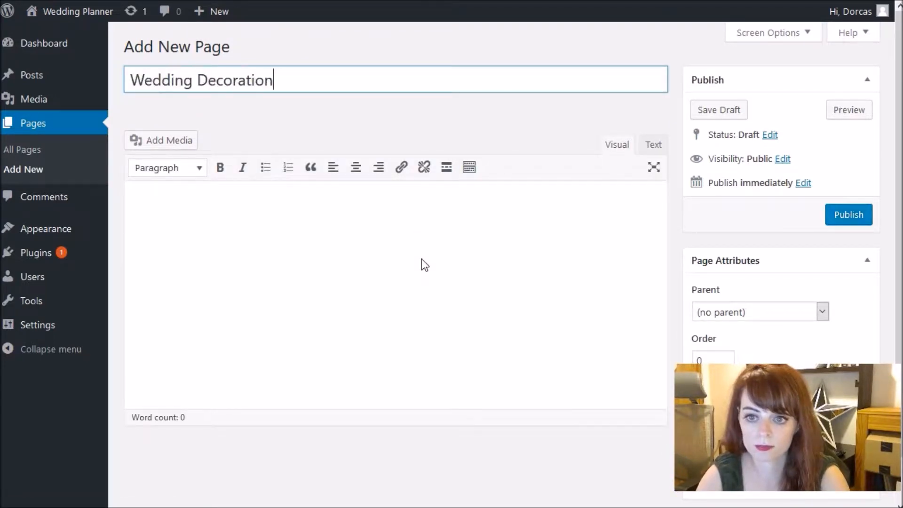
left_click(839, 217)
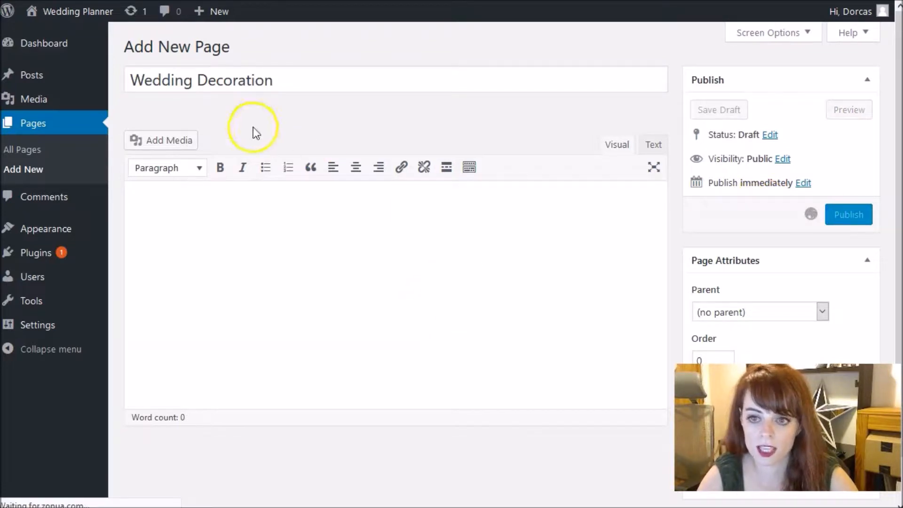
- Create and publish a new page titled "Co-Ordination" without body text
left_click(219, 47)
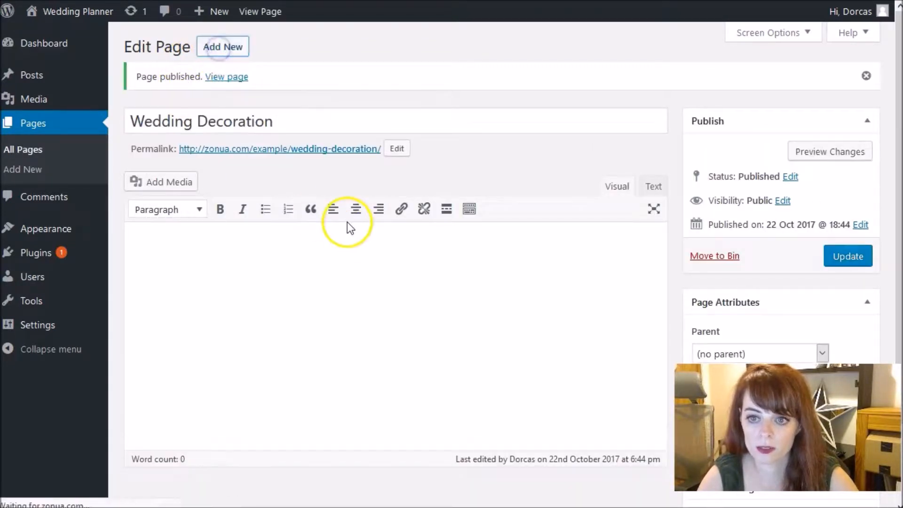
type("Co")
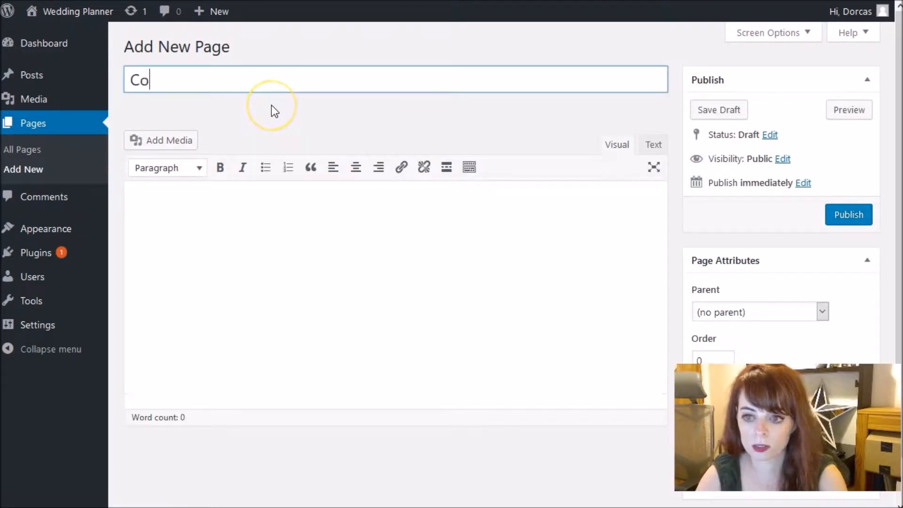
type("-Ordination")
left_click(846, 215)
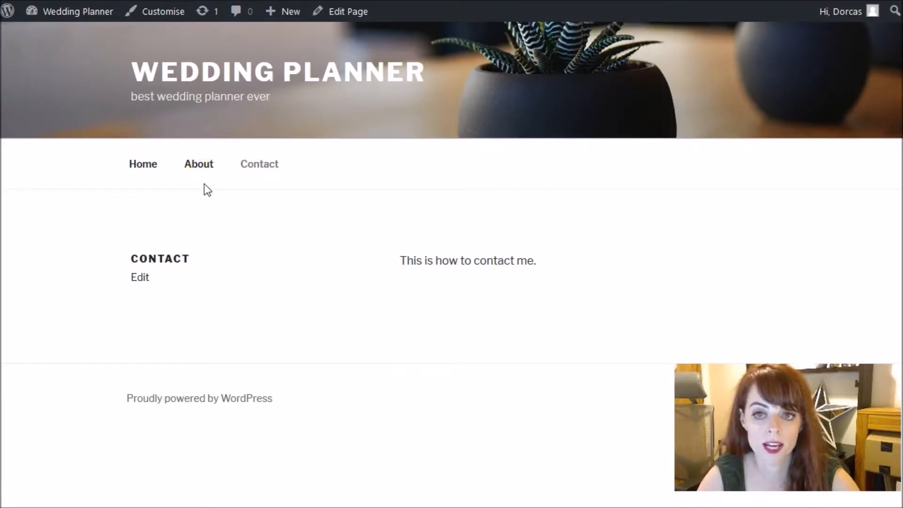
- Add the Co-Ordination, Wedding Decoration, Venue and Wedding Planning Services pages to the Main Navigation menu
left_click(233, 212)
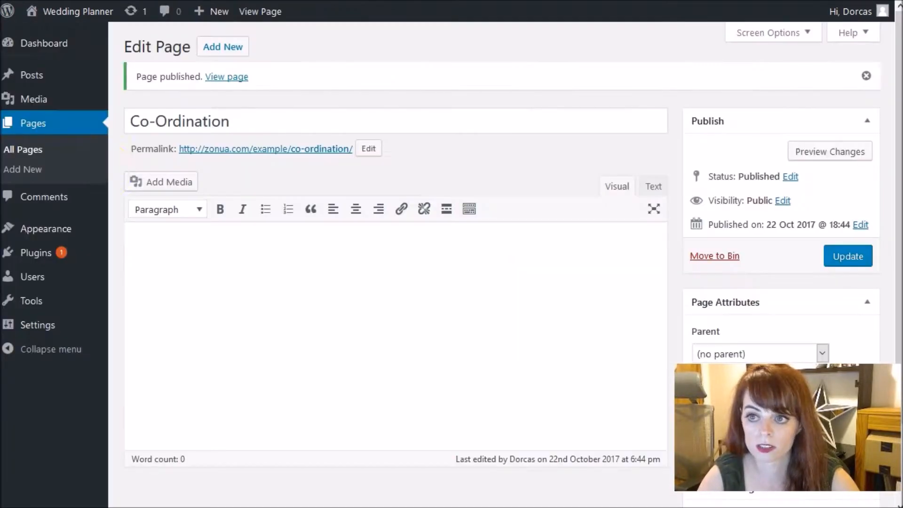
left_click(55, 237)
mouse_move(55, 237)
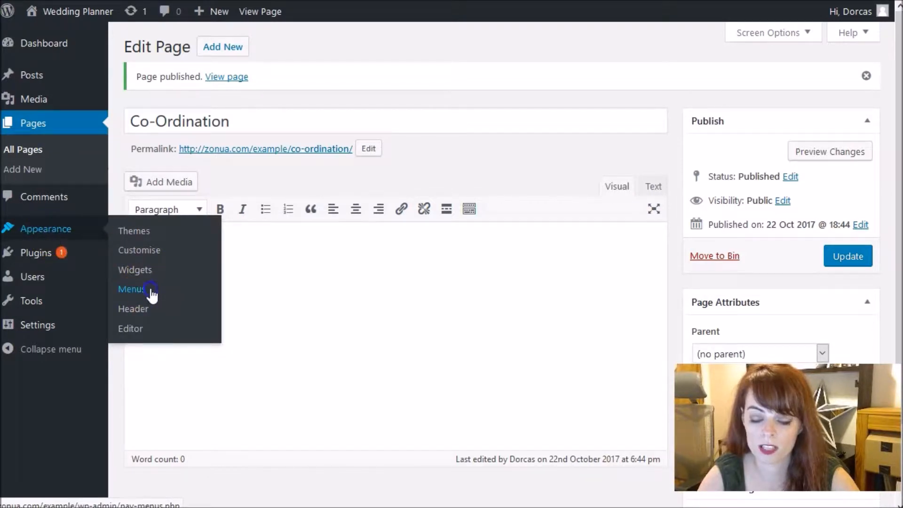
left_click(210, 297)
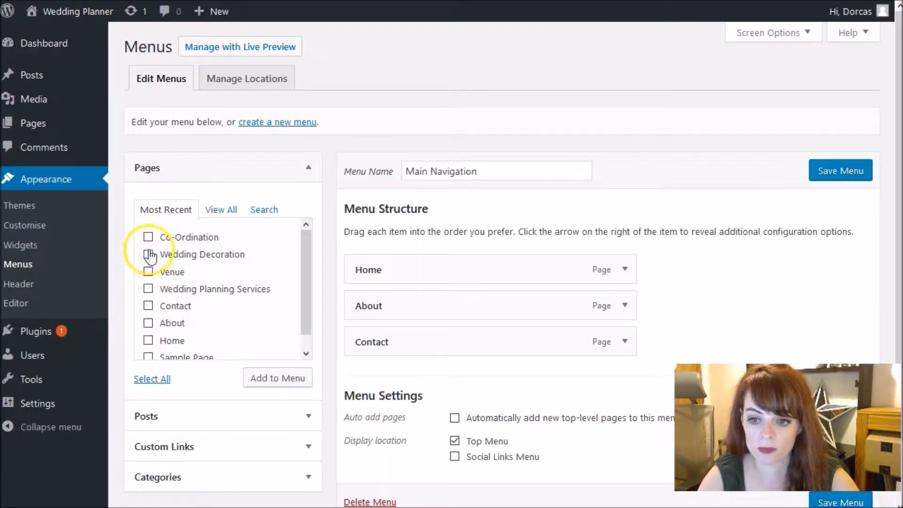
left_click(148, 289)
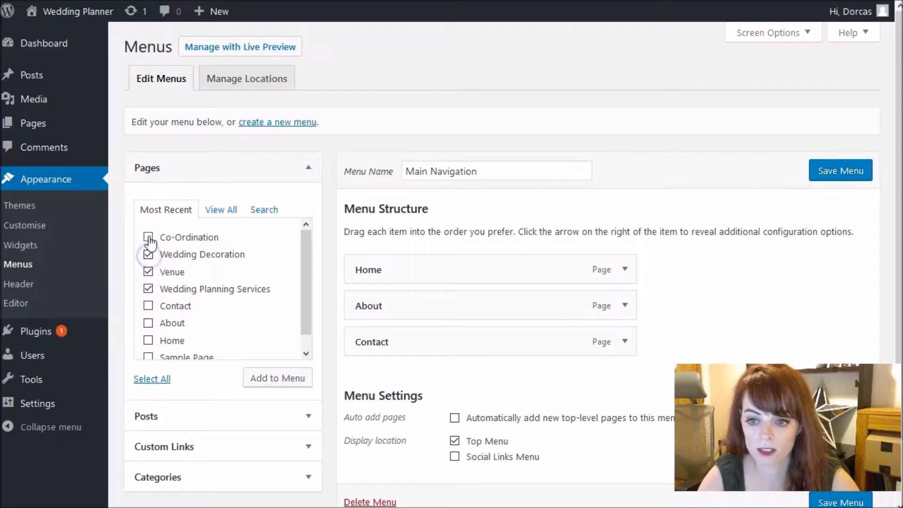
left_click(272, 379)
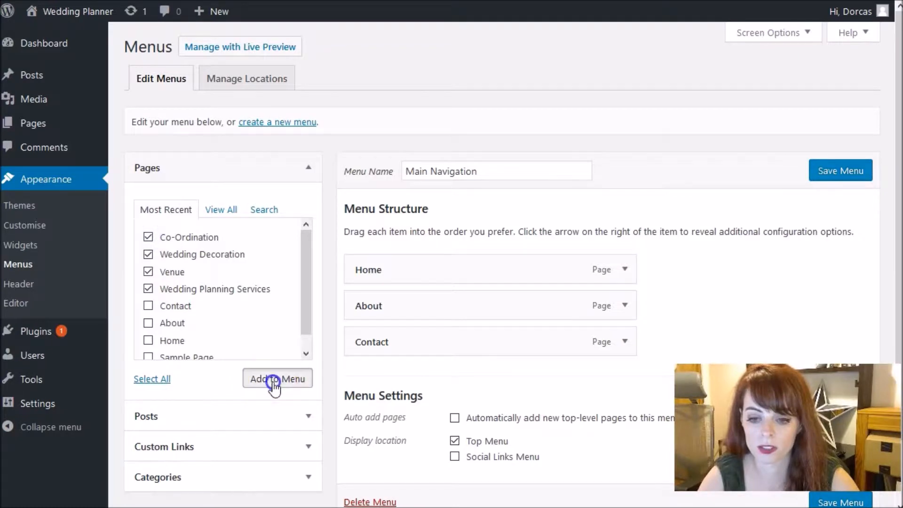
- Move the Contact item to the end of the Main Navigation menu and save the menu
scroll(414, 294, "down", 5)
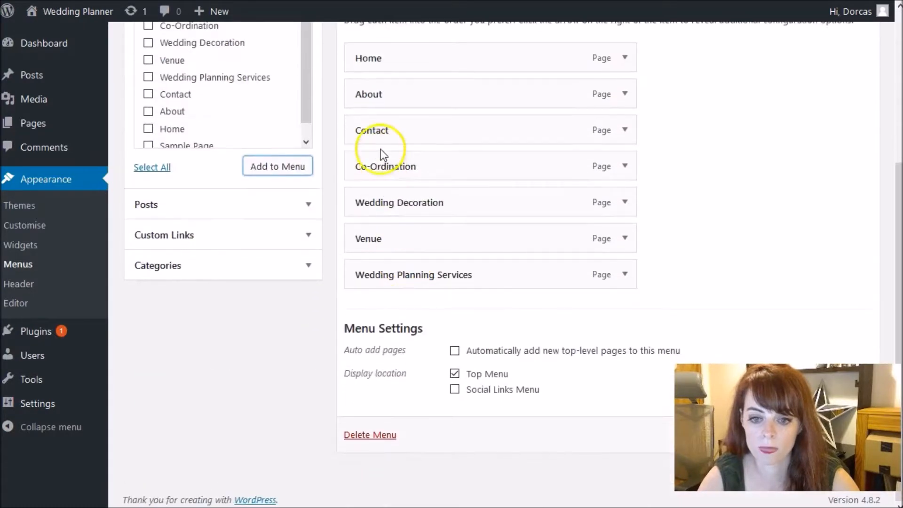
left_click_drag(377, 125, 378, 311)
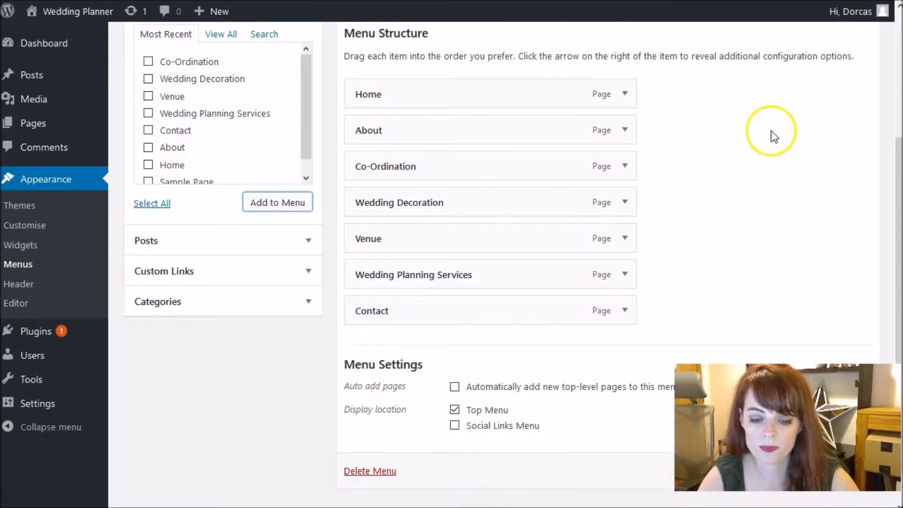
scroll(770, 135, "up", 5)
left_click(836, 169)
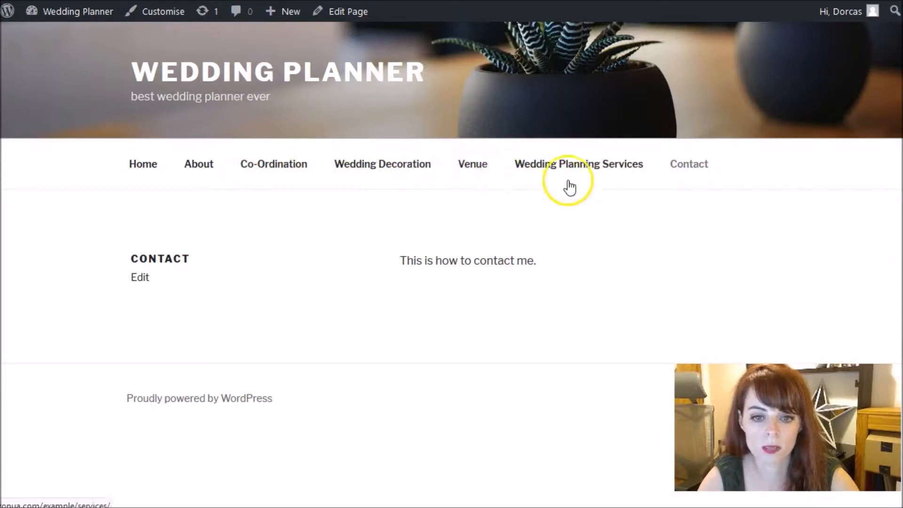
- Nest Venue, Wedding Decoration and Co-Ordination in that order as sub items under Wedding Planning Services and save the menu
left_click(159, 14)
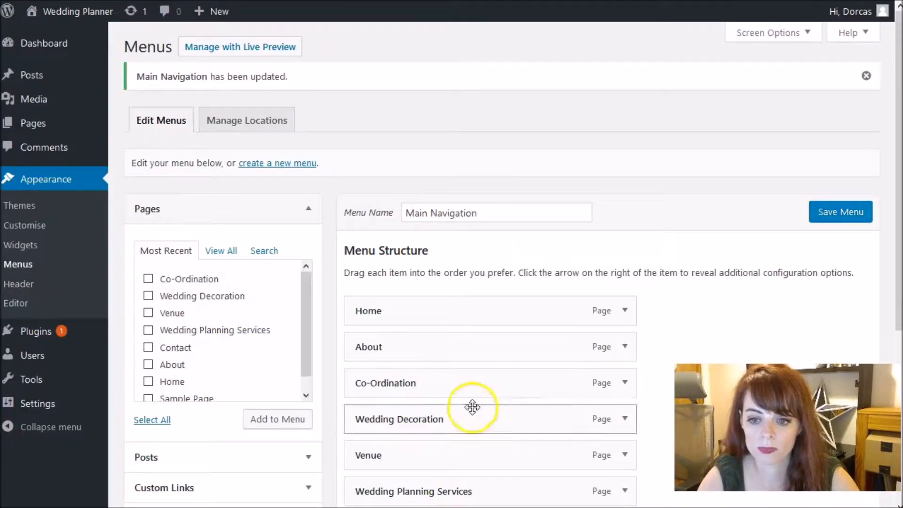
scroll(500, 284, "down", 3)
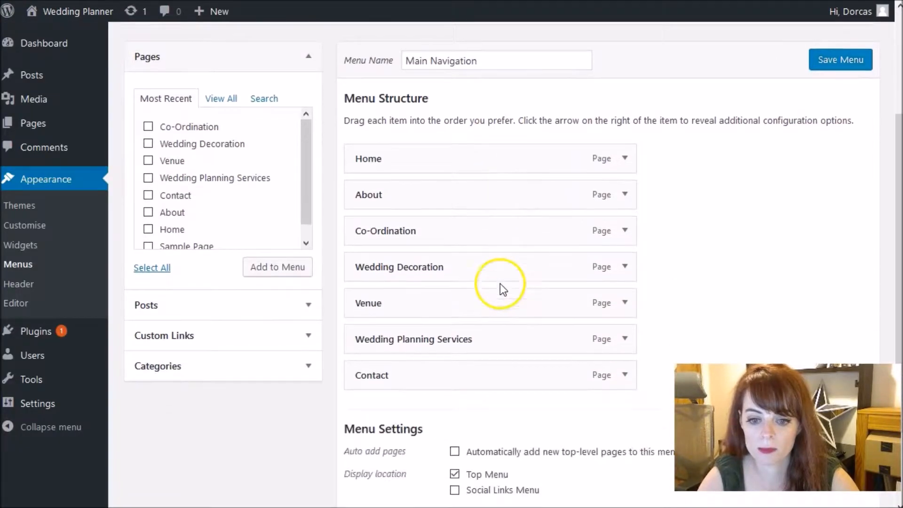
left_click_drag(371, 300, 399, 332)
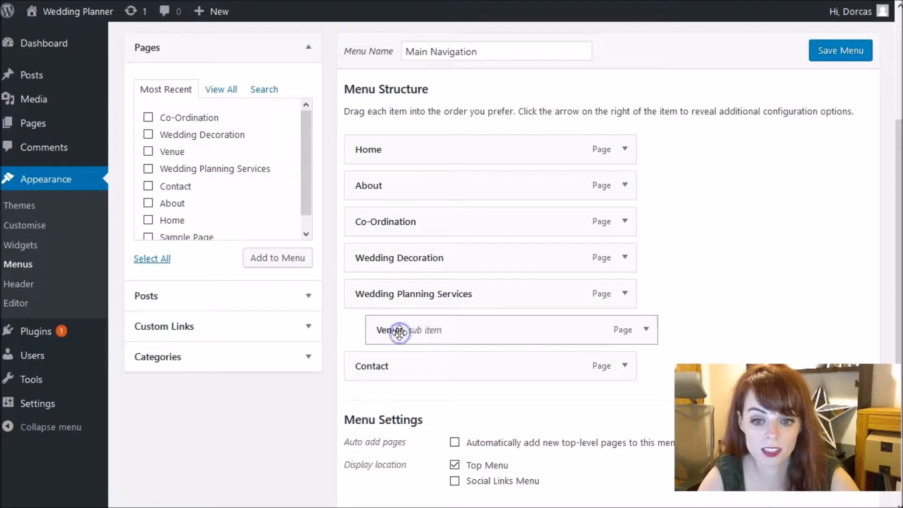
left_click(394, 259)
left_click_drag(394, 262, 418, 335)
left_click_drag(394, 221, 413, 328)
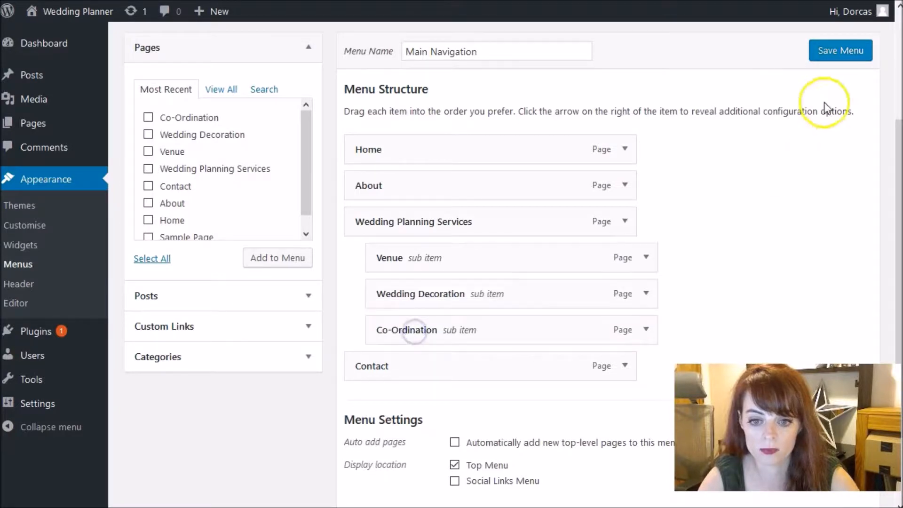
left_click(835, 52)
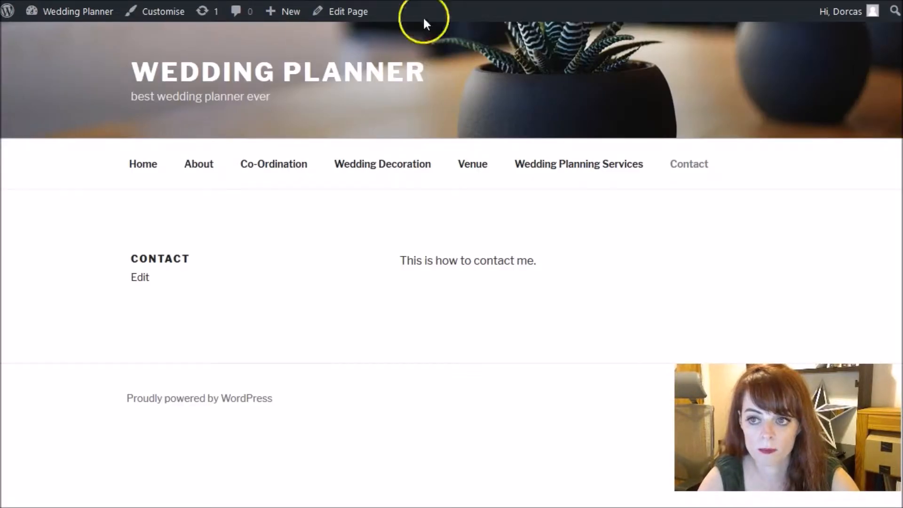
- Reload the live site and examine the Wedding Planning Services dropdown, comparing it with the menu structure
key("F5")
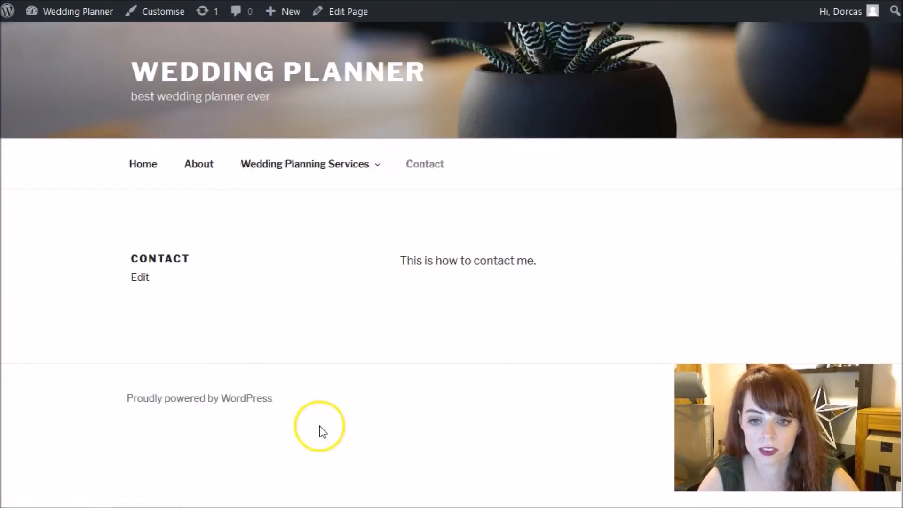
mouse_move(382, 170)
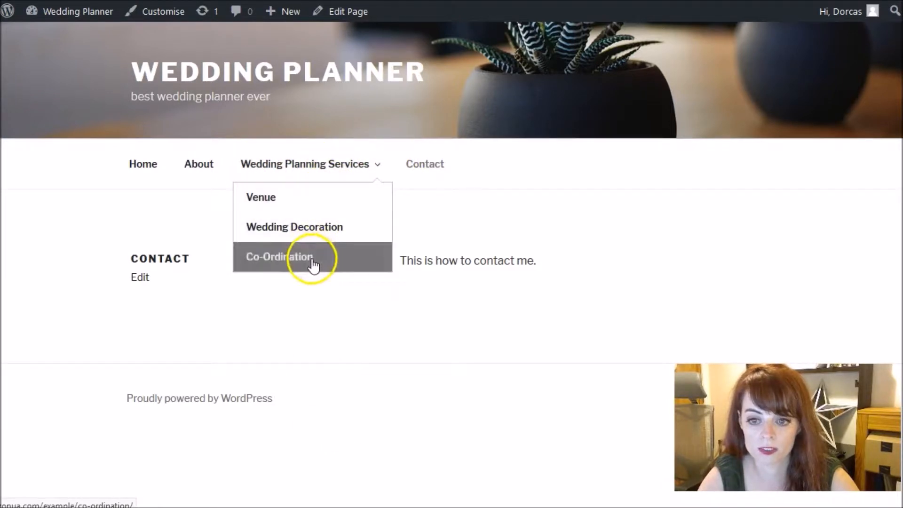
left_click(104, 1)
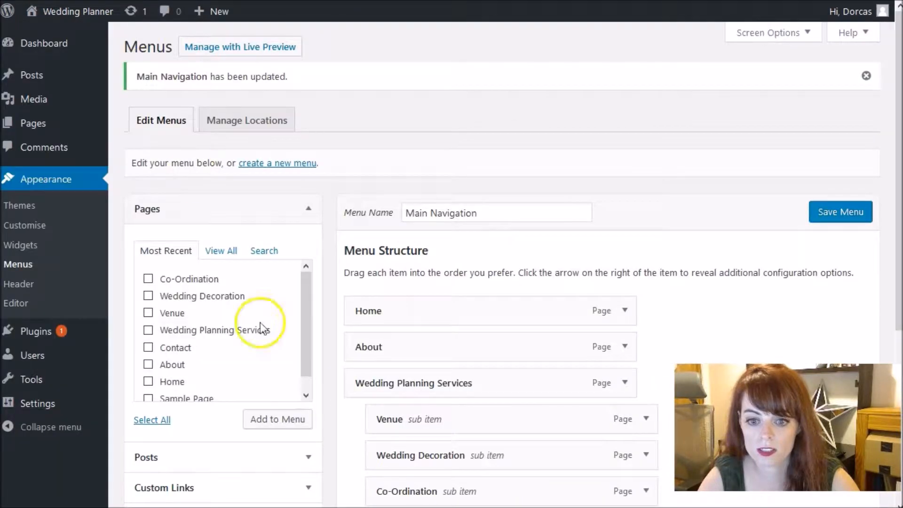
scroll(392, 403, "down", 3)
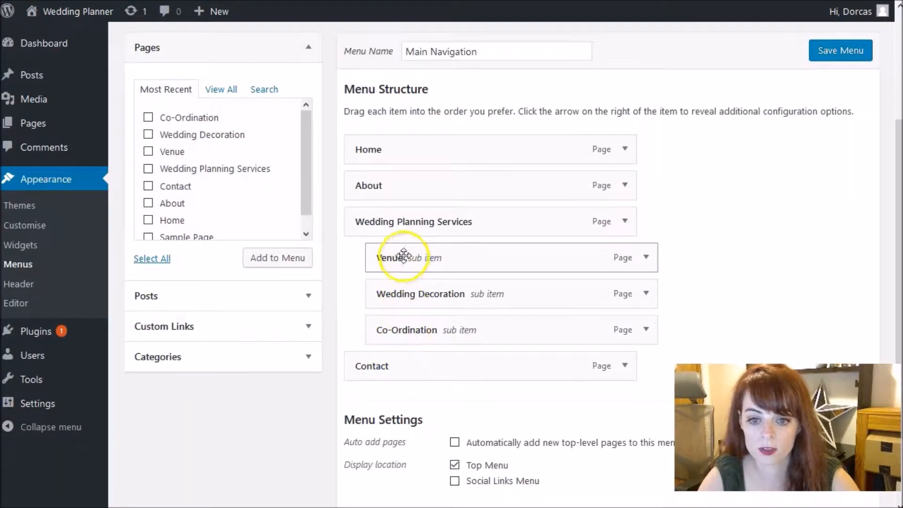
left_click(211, 1)
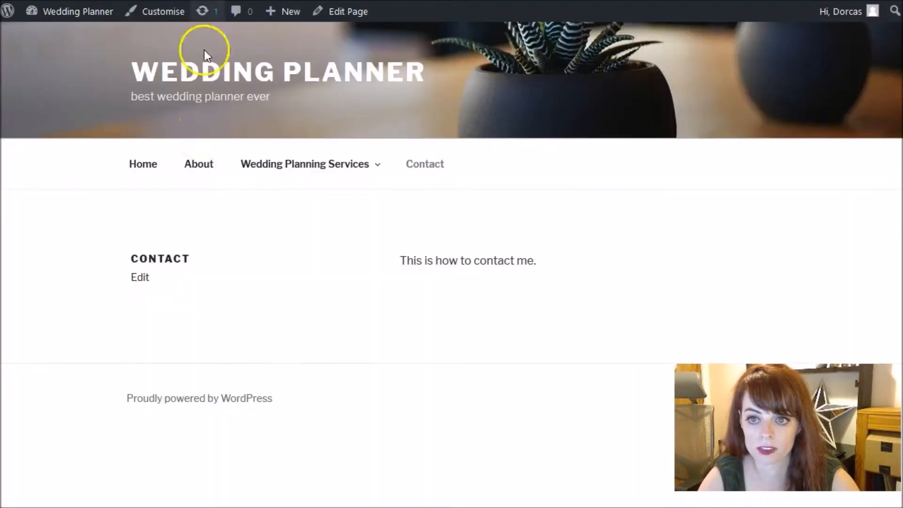
mouse_move(265, 169)
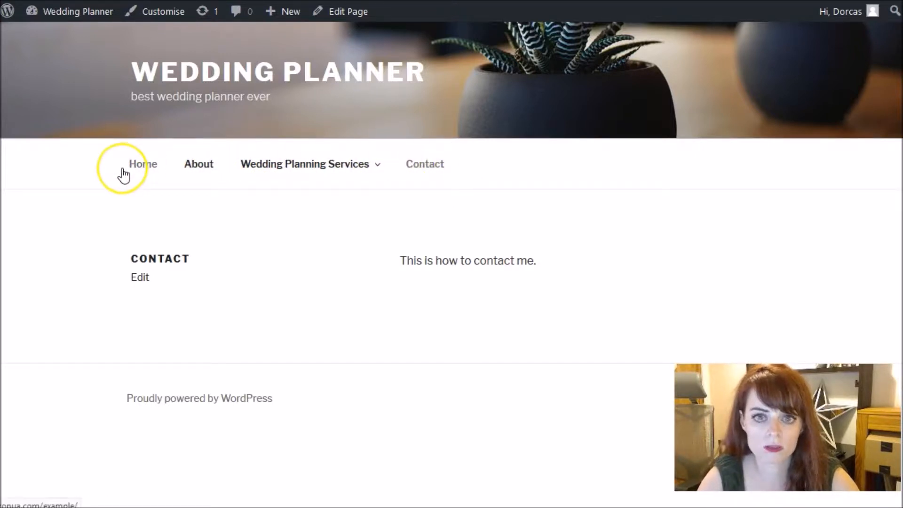
mouse_move(388, 169)
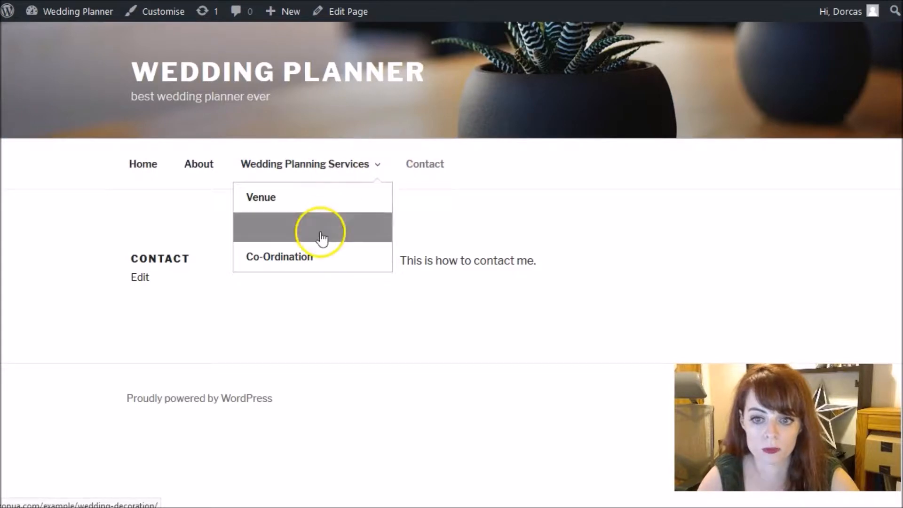
mouse_move(274, 186)
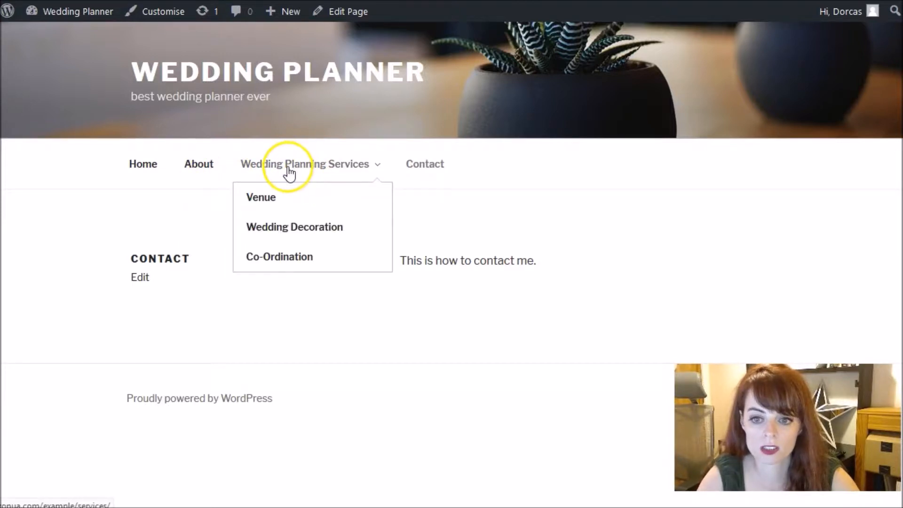
mouse_move(393, 172)
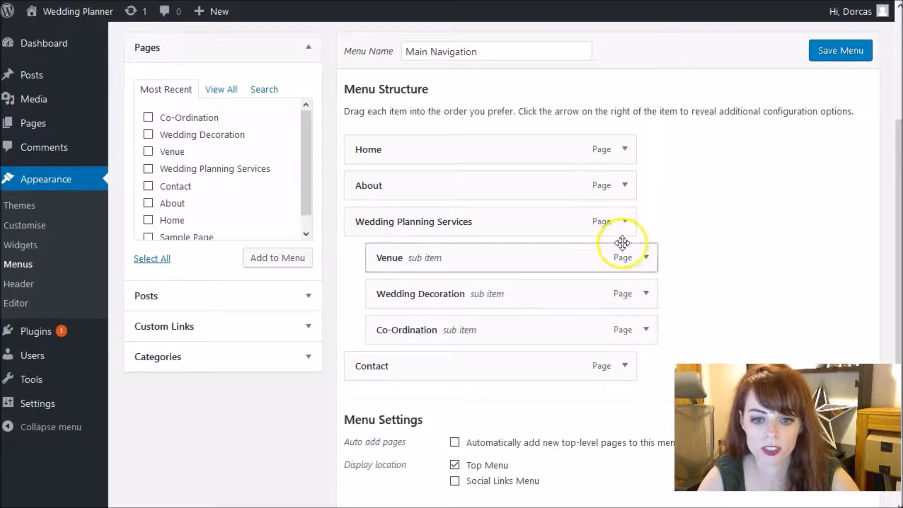
- Shorten the navigation label of the Wedding Planning Services menu item to "Services" and save the menu
left_click(624, 220)
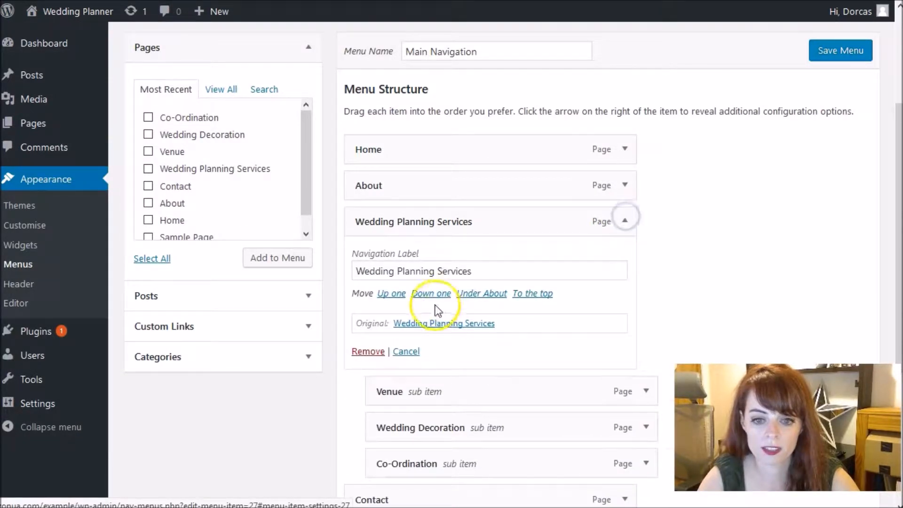
left_click_drag(437, 270, 315, 275)
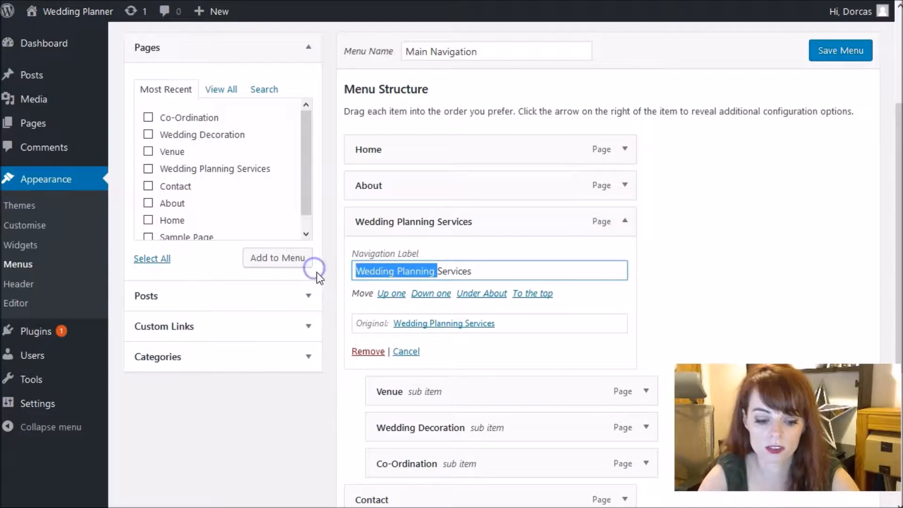
key("BackSpace")
left_click(842, 50)
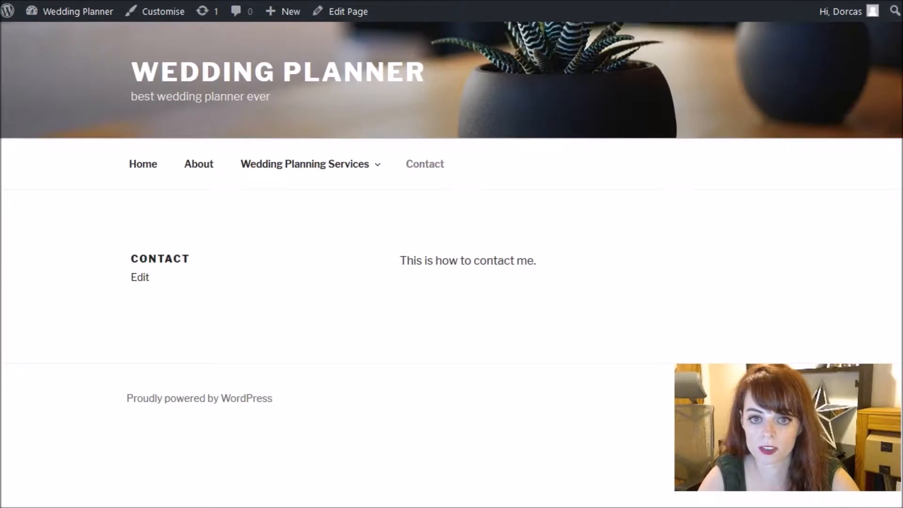
- Reload the live site and open the Services page from the navigation to check its label and title
key("F5")
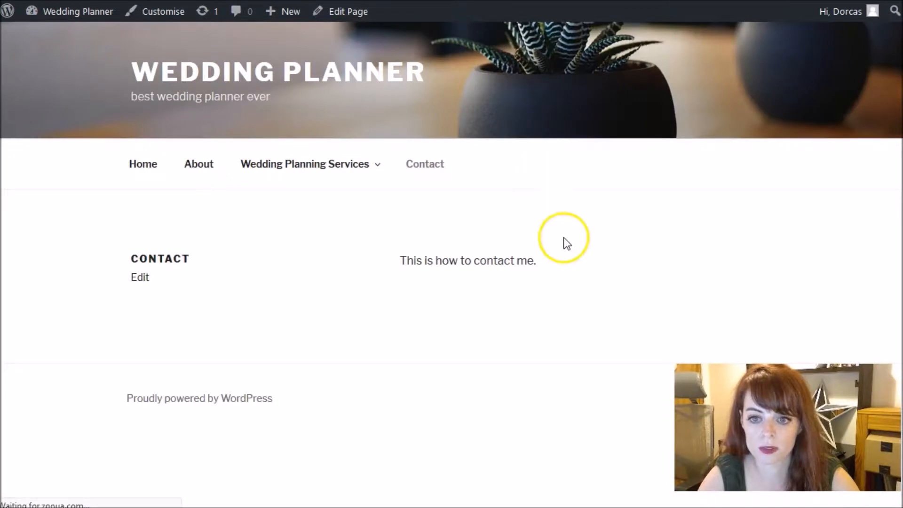
mouse_move(285, 177)
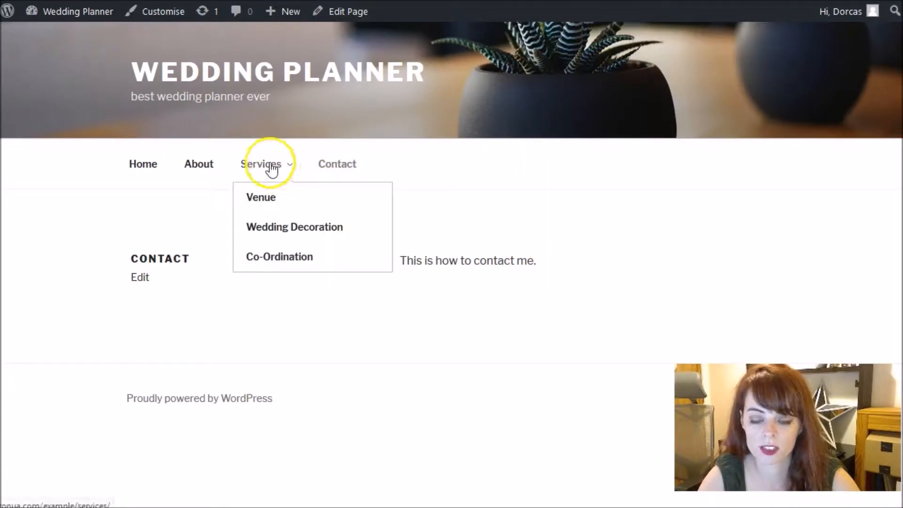
left_click(272, 169)
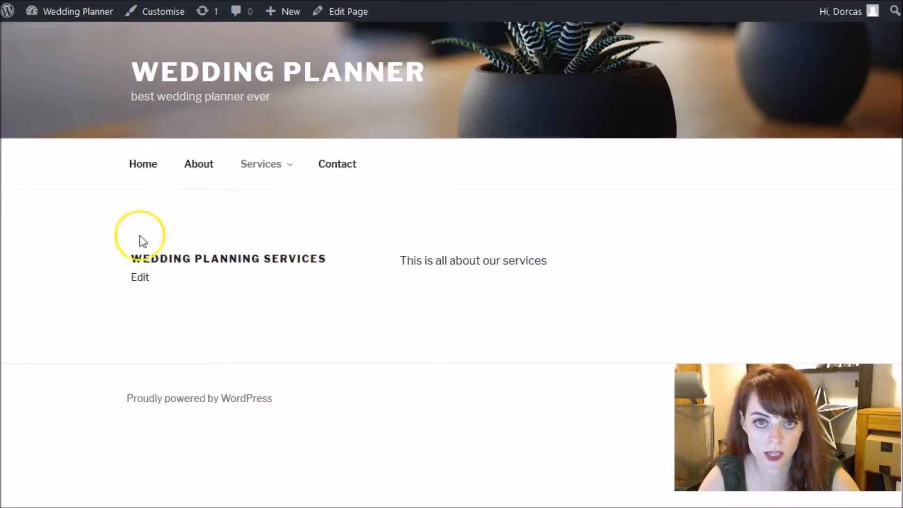
mouse_move(261, 150)
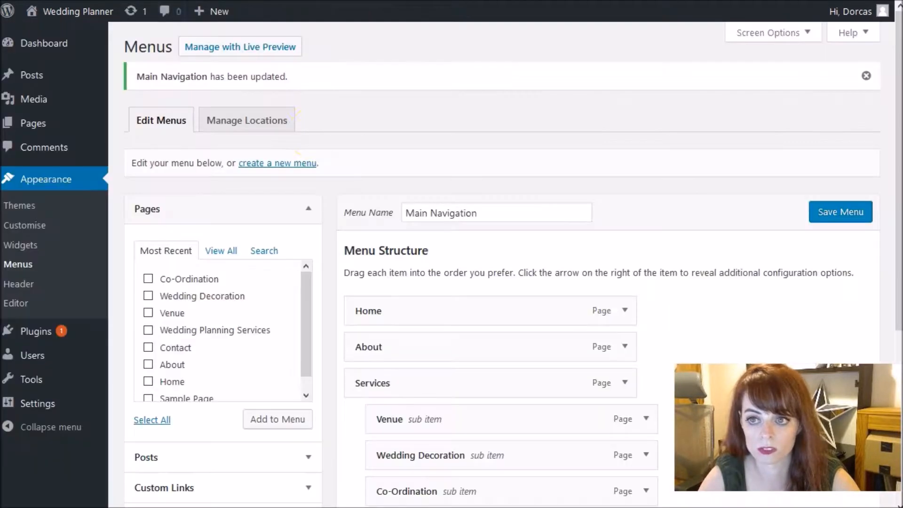
- Check the settings of the Services menu item, collapse them again and save the Main Navigation menu
scroll(658, 282, "down", 3)
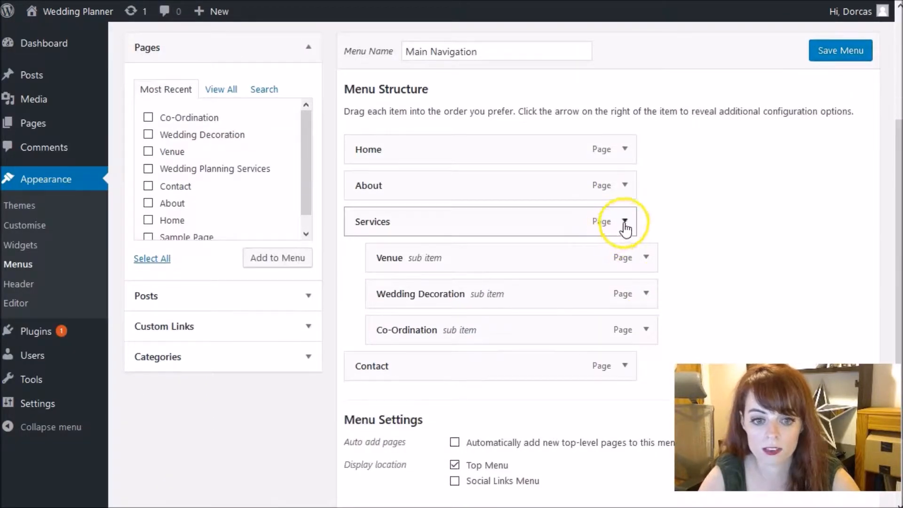
left_click(625, 227)
left_click(625, 238)
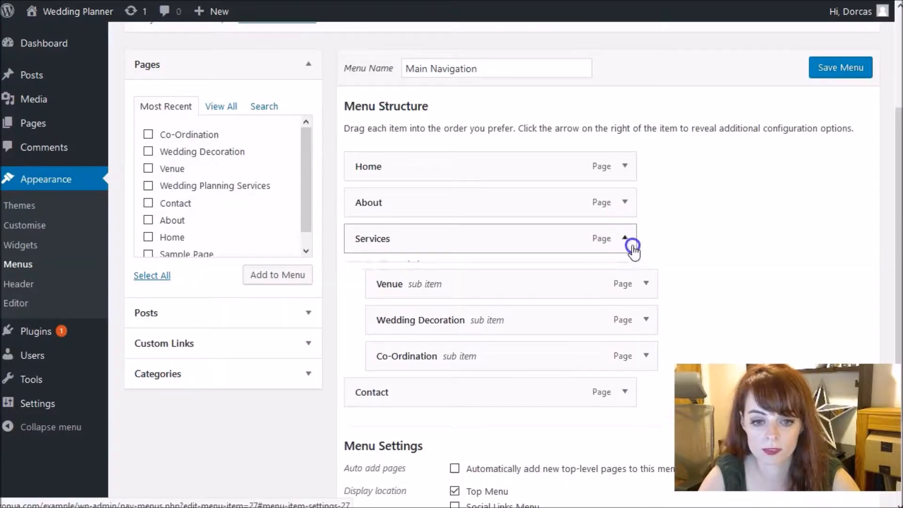
left_click(850, 67)
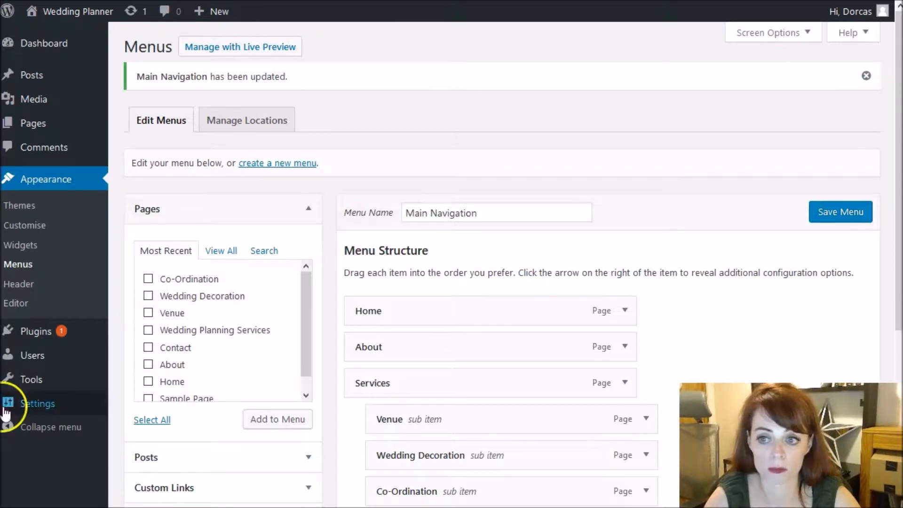
- Activate the Twenty Fifteen theme and check how the Wedding Planning Services page looks on the live site
left_click(104, 426)
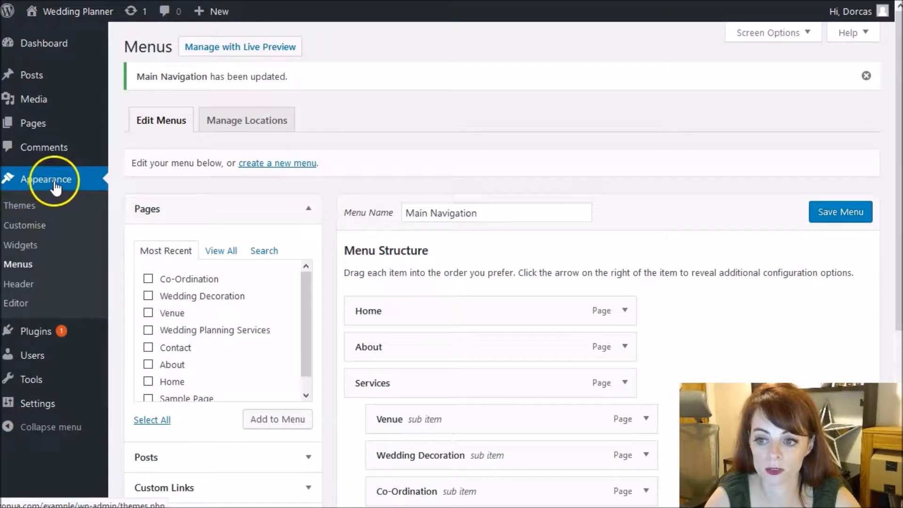
left_click(25, 213)
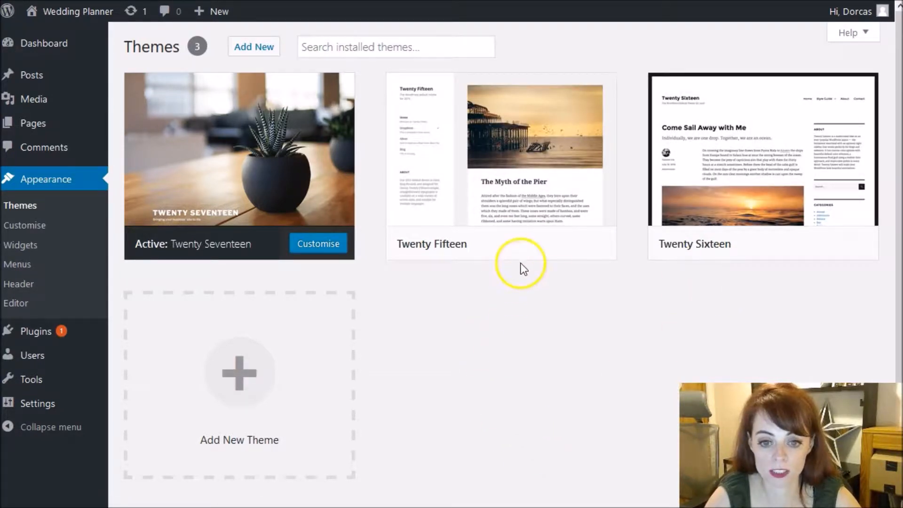
left_click(517, 249)
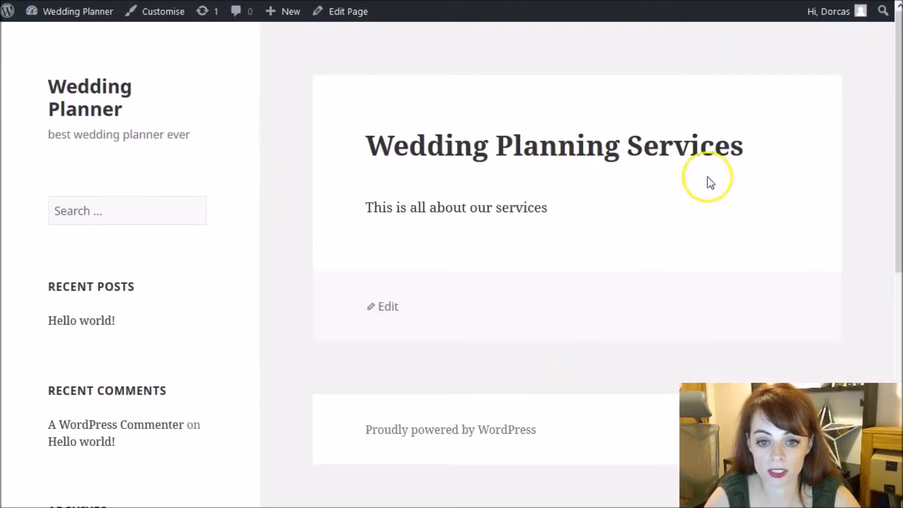
left_click_drag(369, 141, 548, 207)
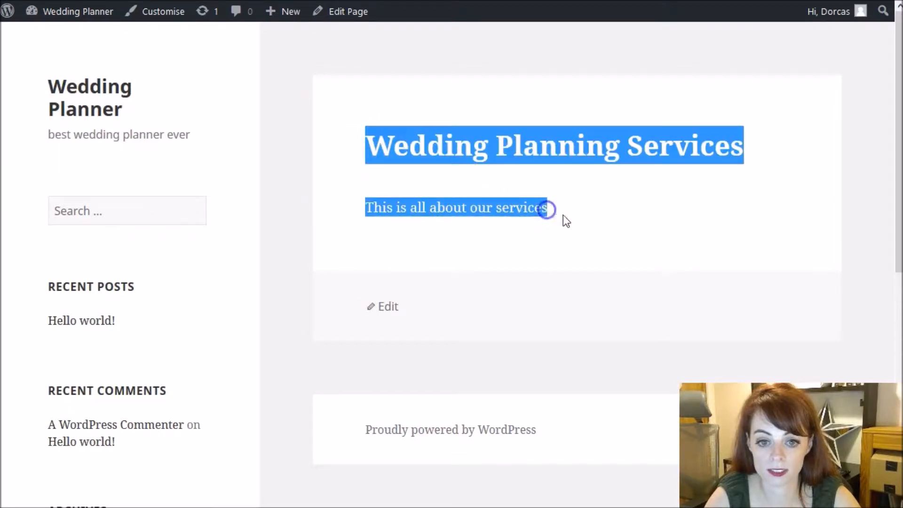
left_click(591, 210)
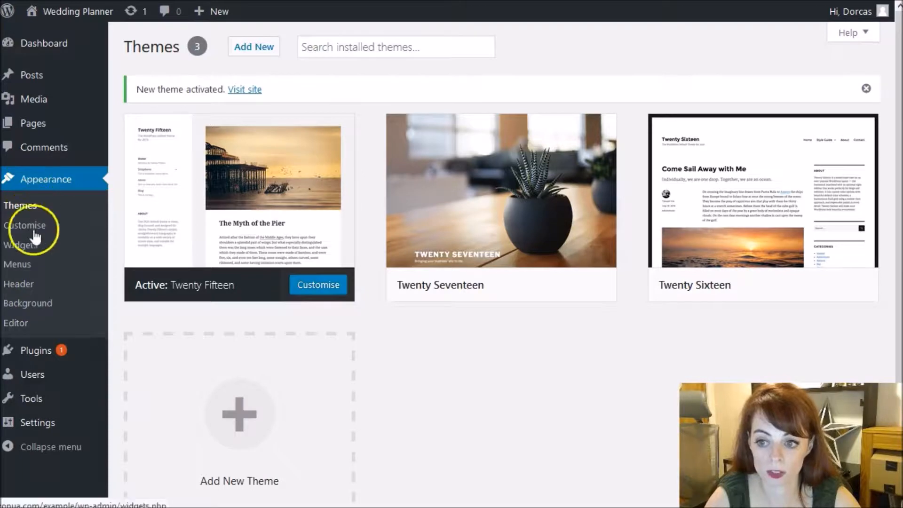
- Assign the Main Navigation menu to the Primary Menu display location of the new theme and save the menu
left_click(27, 268)
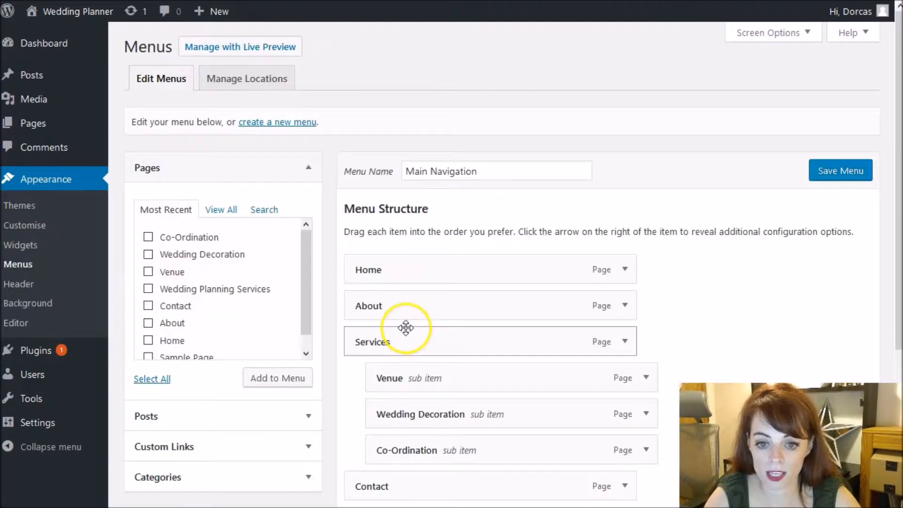
scroll(312, 290, "down", 5)
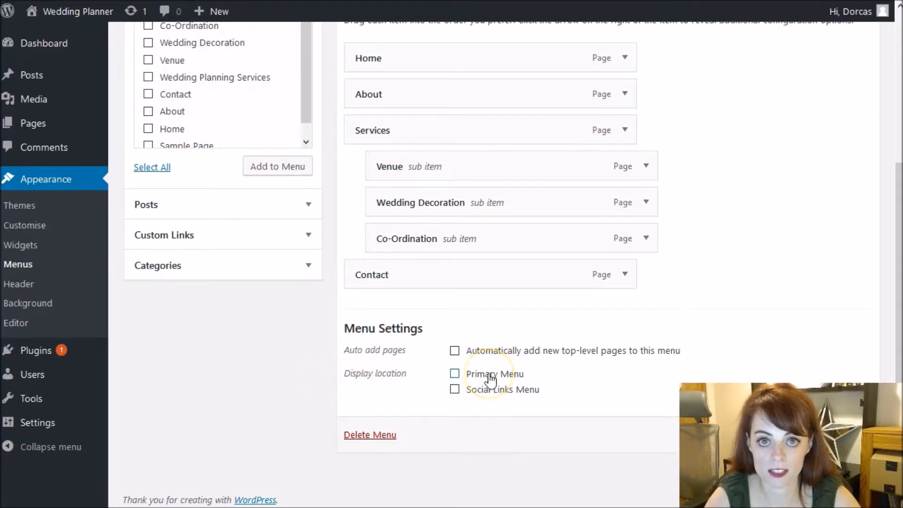
left_click(453, 374)
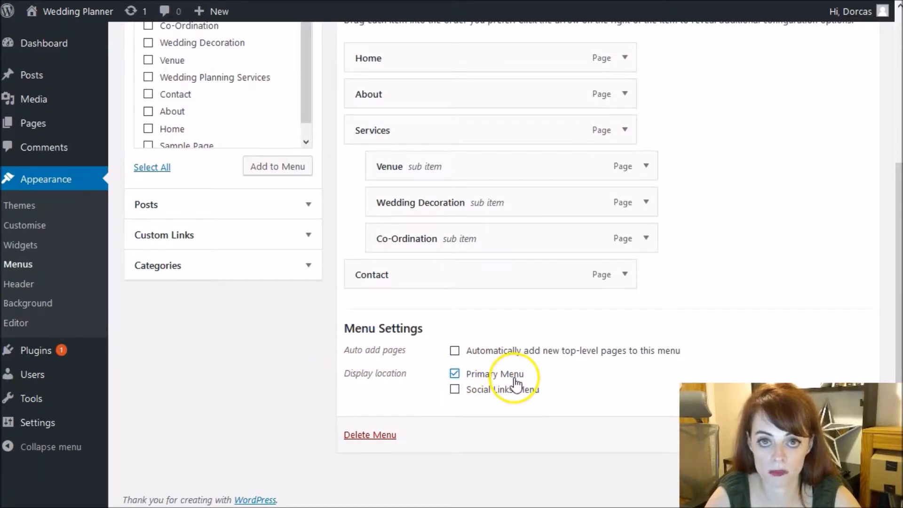
scroll(809, 235, "up", 5)
left_click(838, 178)
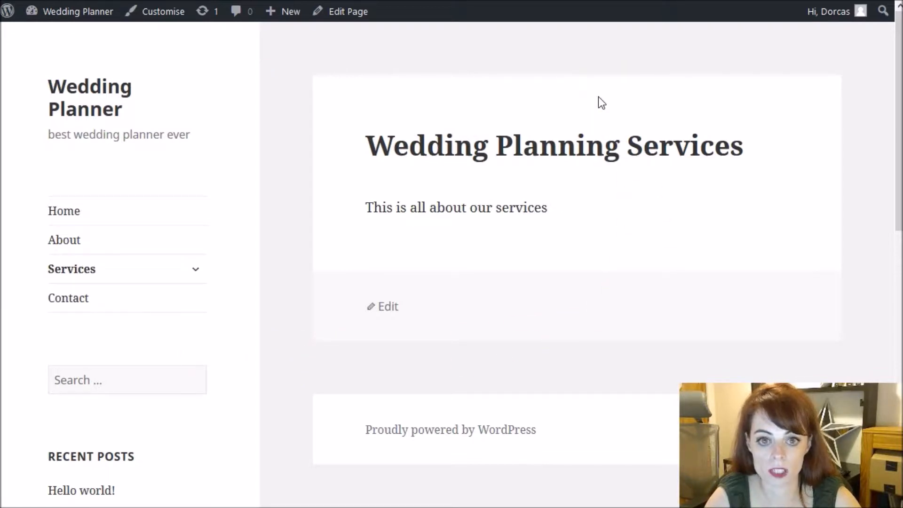
- Return to the site admin, start adding a new theme and search the available themes for "virtue"
left_click(92, 0)
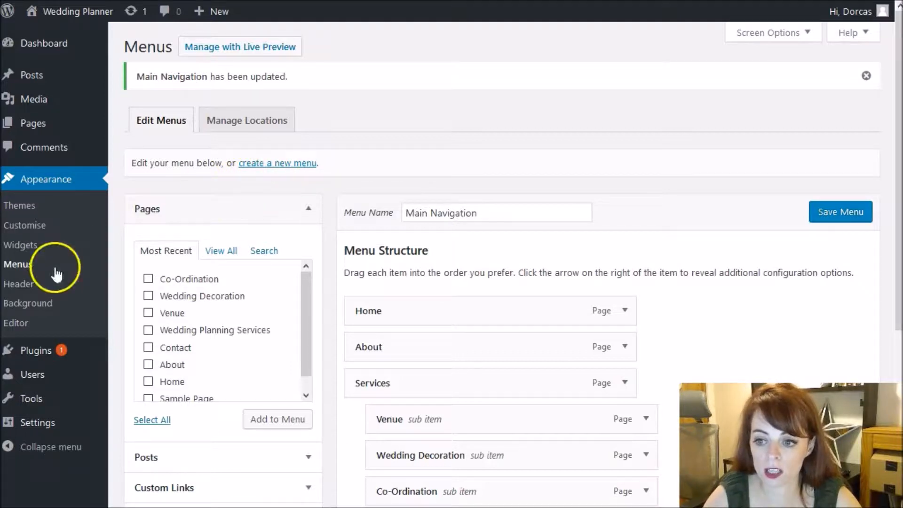
left_click(27, 208)
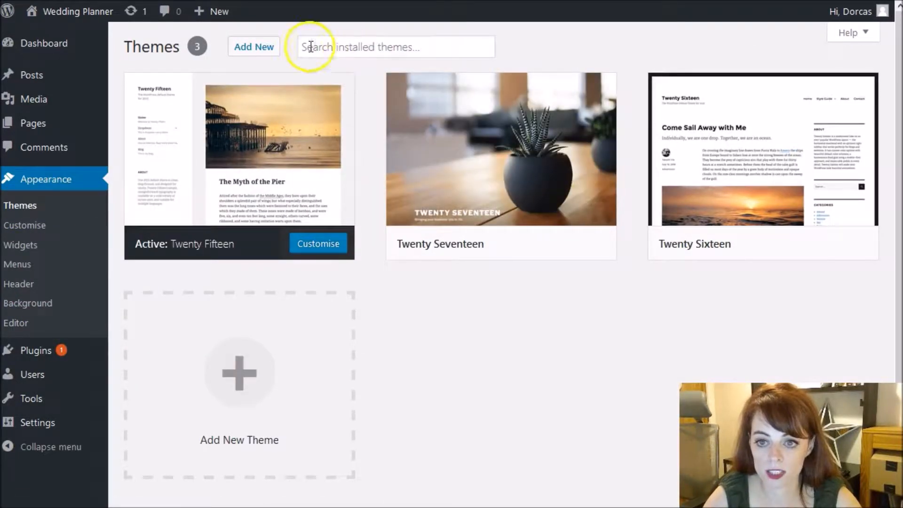
left_click(255, 47)
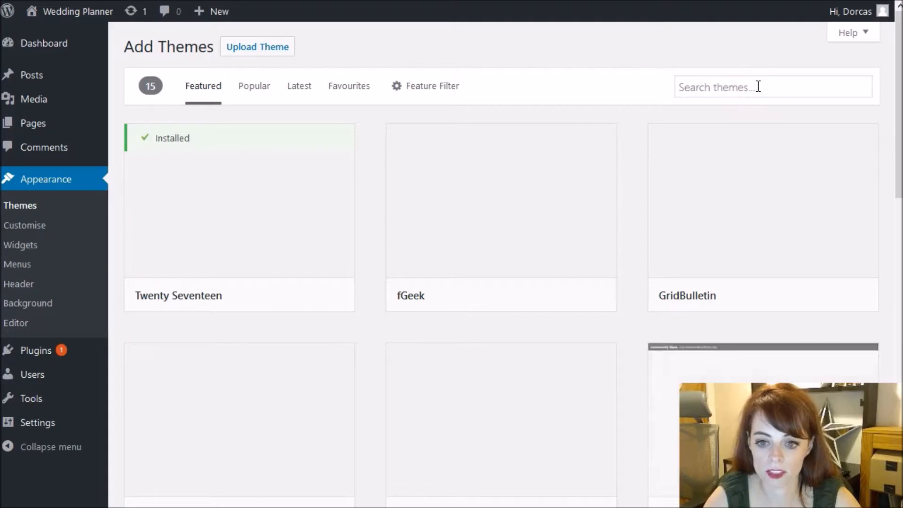
left_click(758, 86)
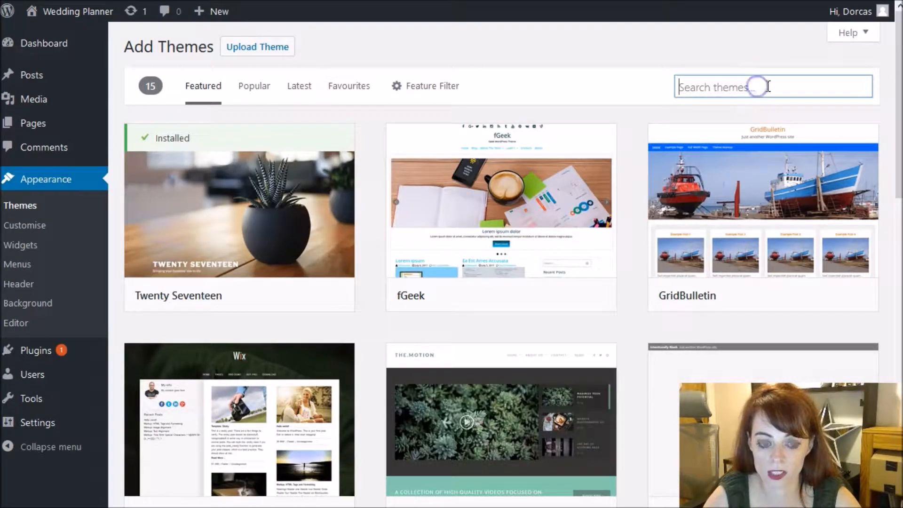
type("virtue")
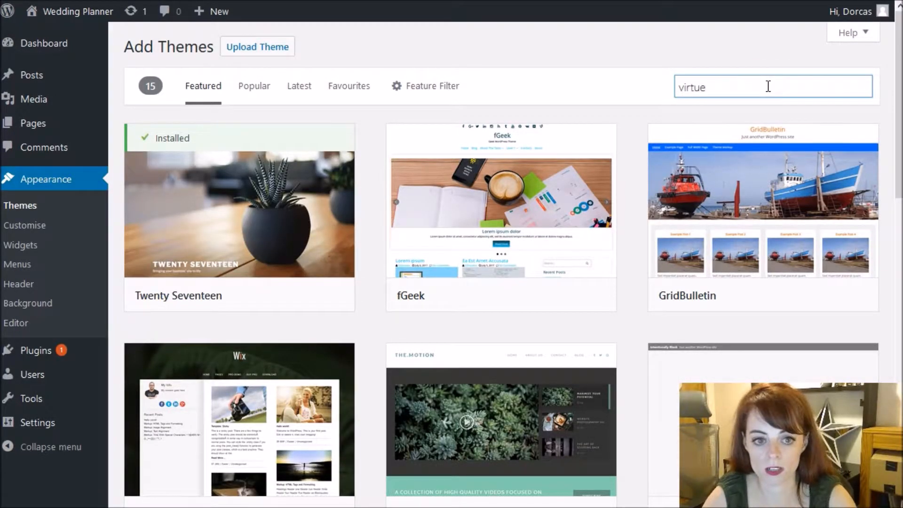
key("Return")
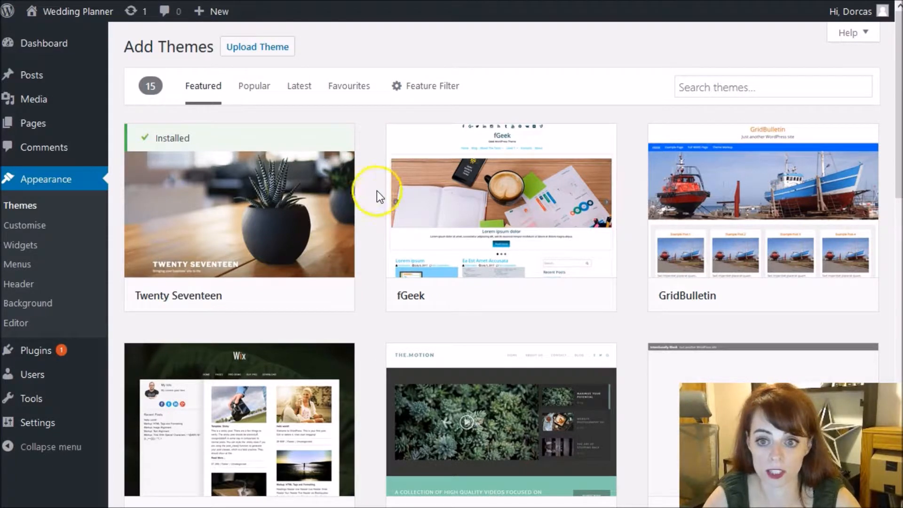
- Repeat the theme search for "virtue" and install the Virtue theme
mouse_move(308, 209)
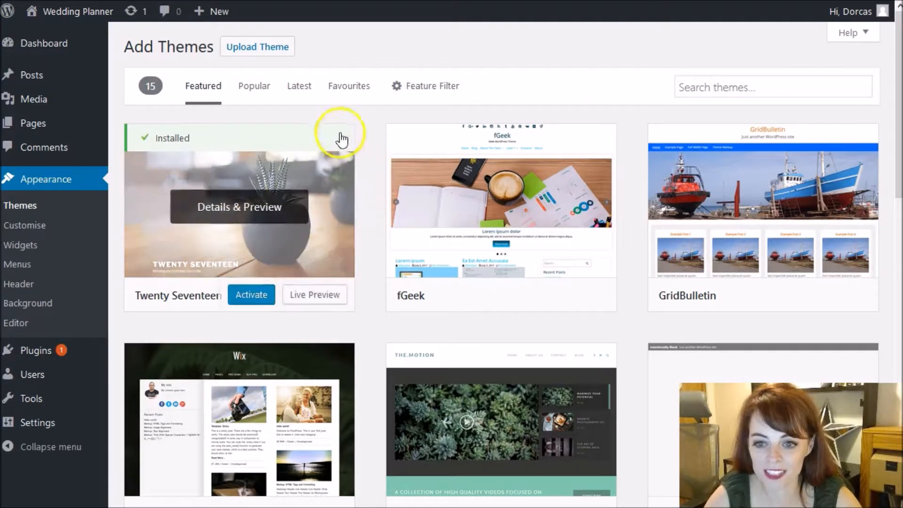
left_click(810, 78)
type("virtue")
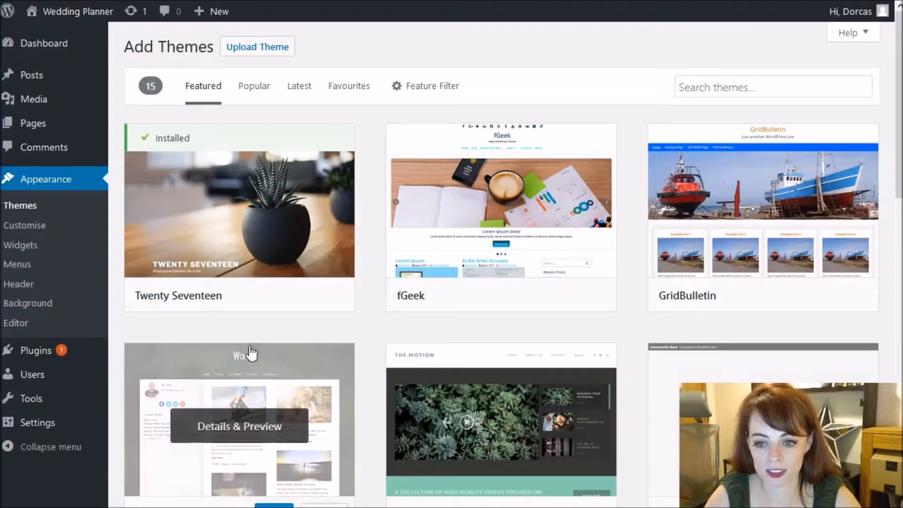
left_click(788, 88)
type("irtue")
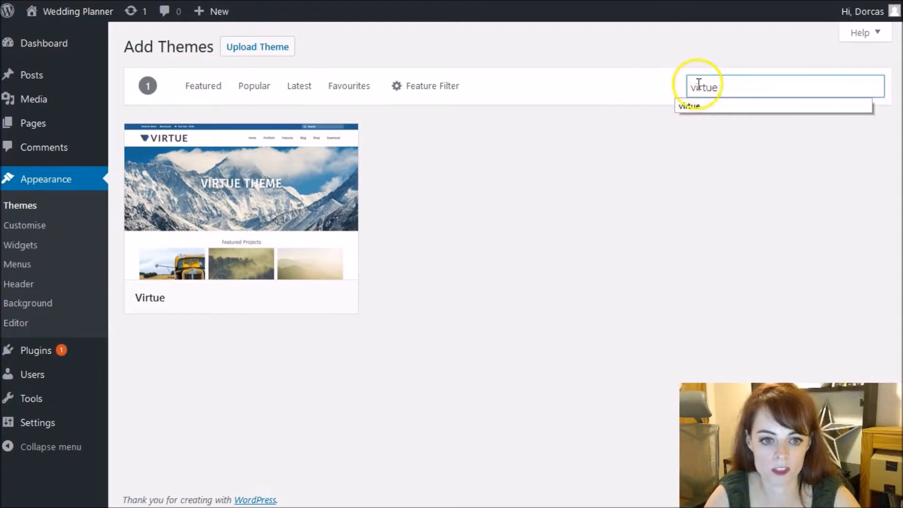
left_click(279, 302)
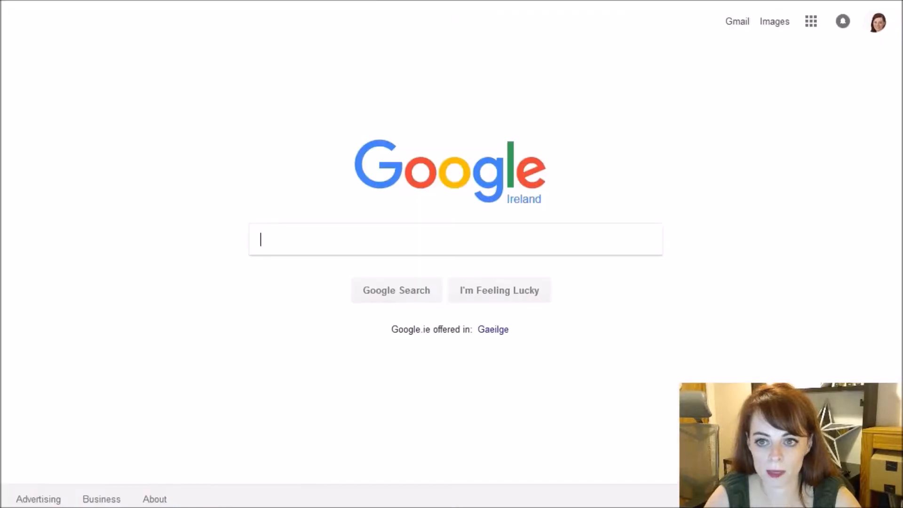
- Open the Theme Directory on wordpress.org and check the site's installed themes in the admin
type("wordpress.org")
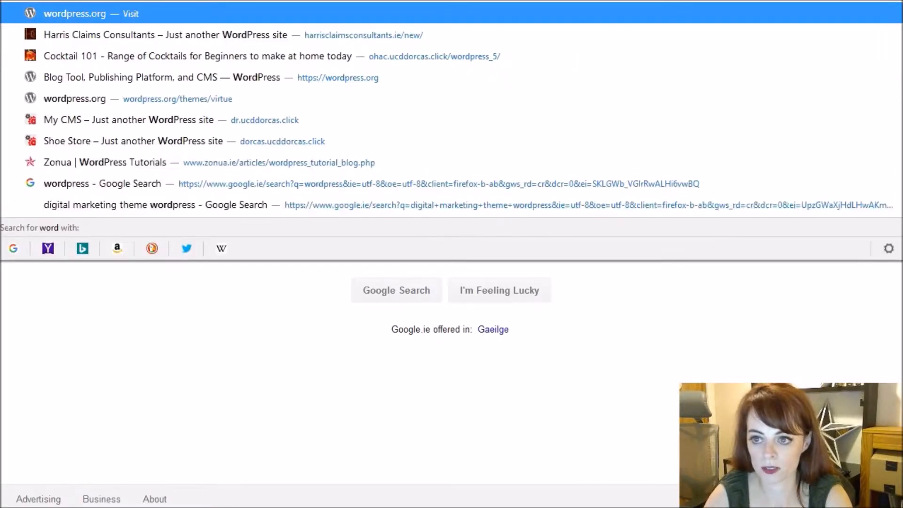
key("Return")
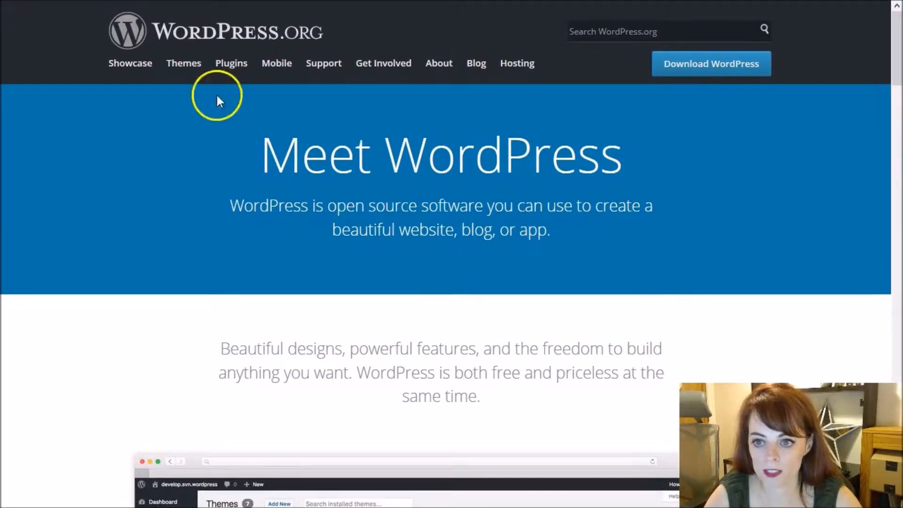
left_click(183, 64)
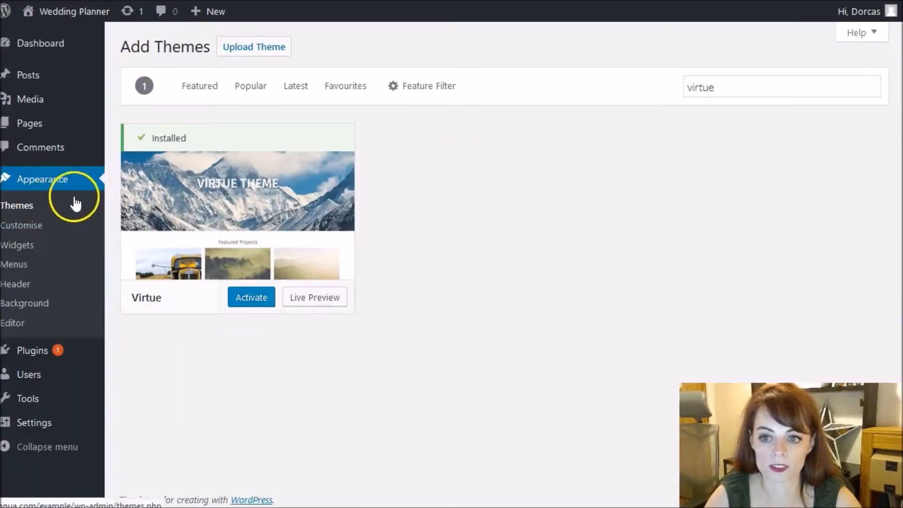
left_click(47, 206)
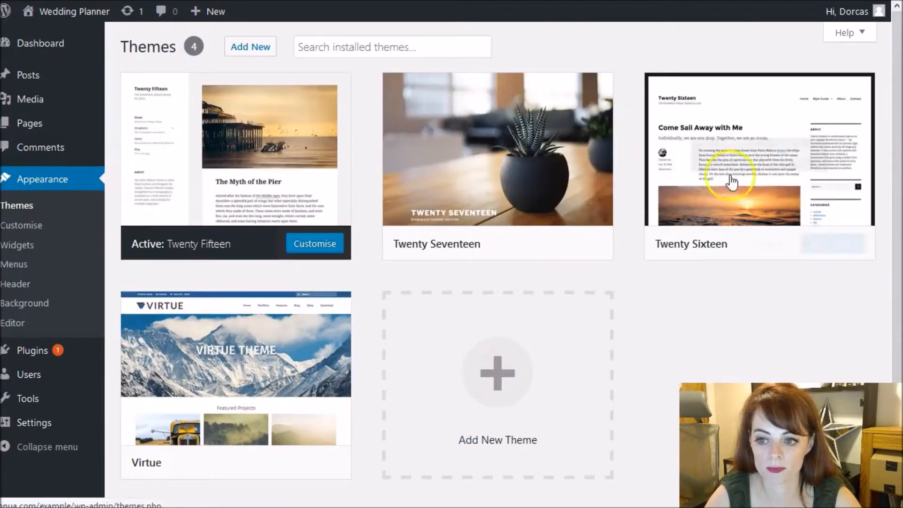
left_click(243, 58)
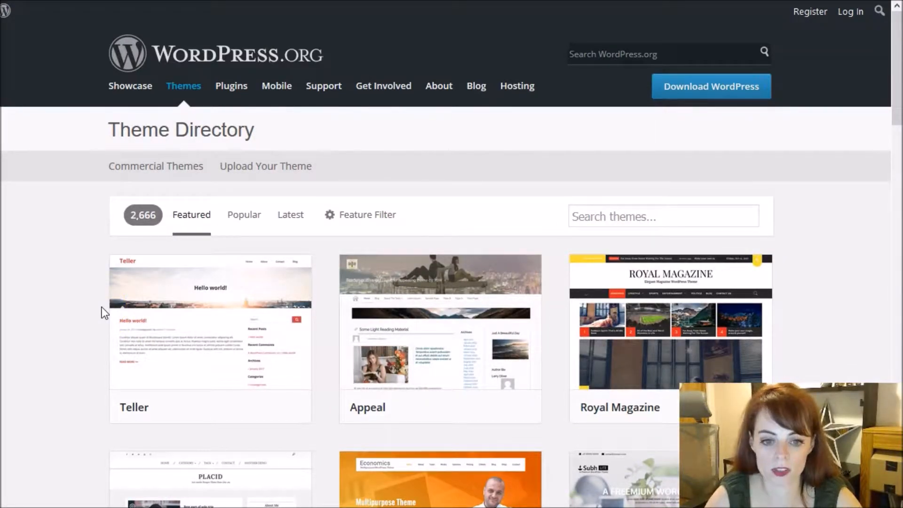
- Browse the featured themes in the wordpress.org Theme Directory and view the details page of the Sveva theme
scroll(102, 306, "down", 5)
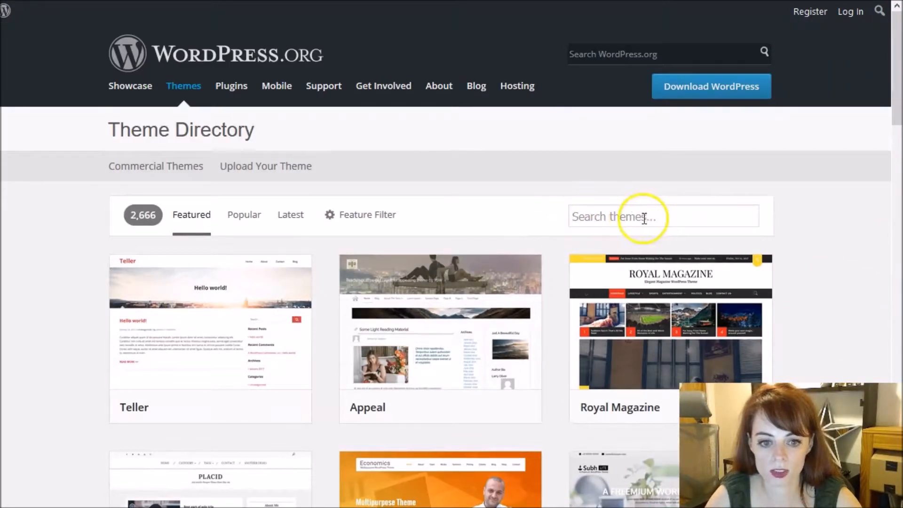
scroll(290, 312, "down", 3)
scroll(290, 313, "down", 20)
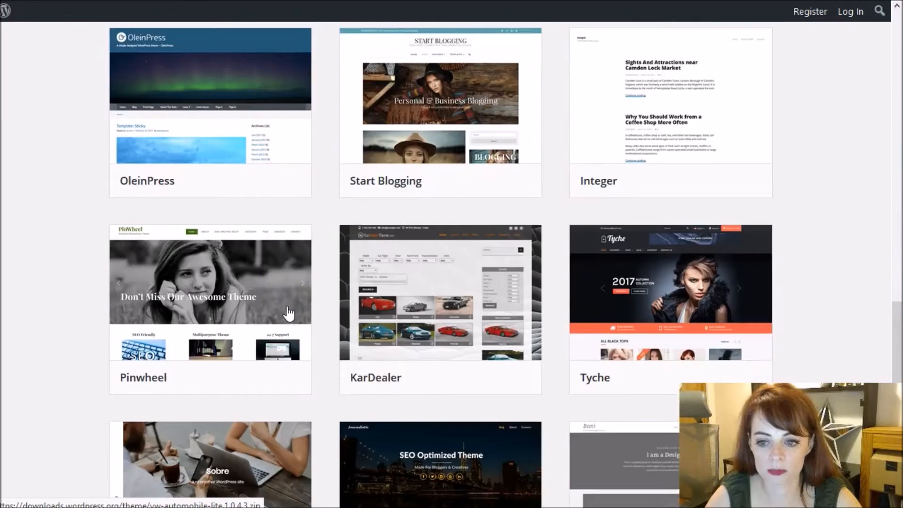
scroll(289, 312, "down", 5)
scroll(289, 313, "up", 19)
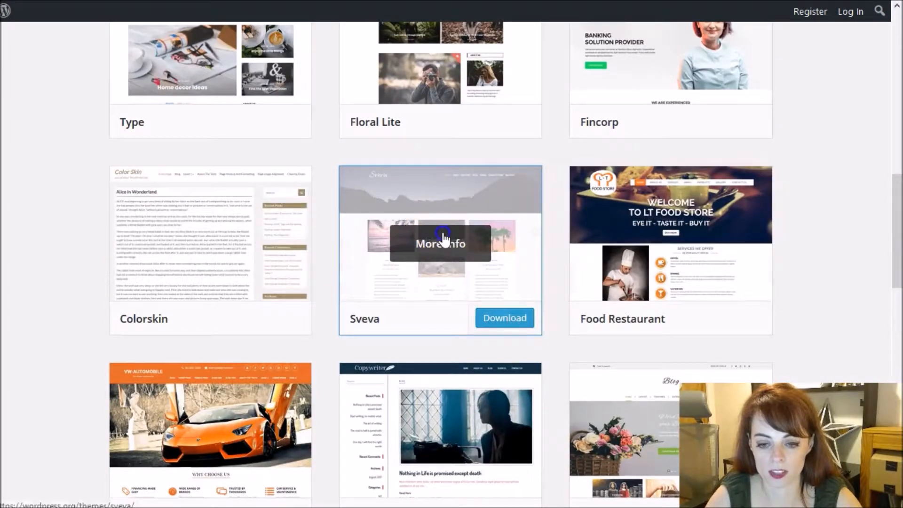
left_click(442, 235)
scroll(442, 233, "up", 12)
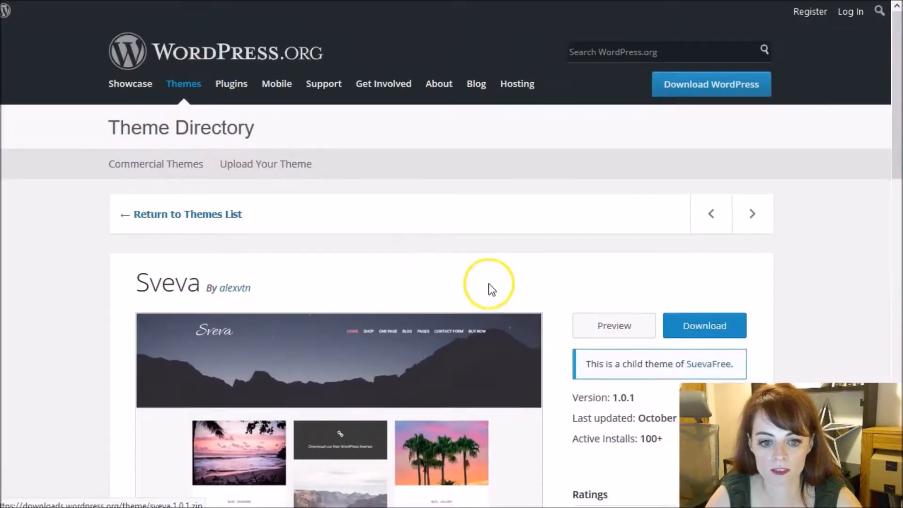
scroll(489, 284, "down", 3)
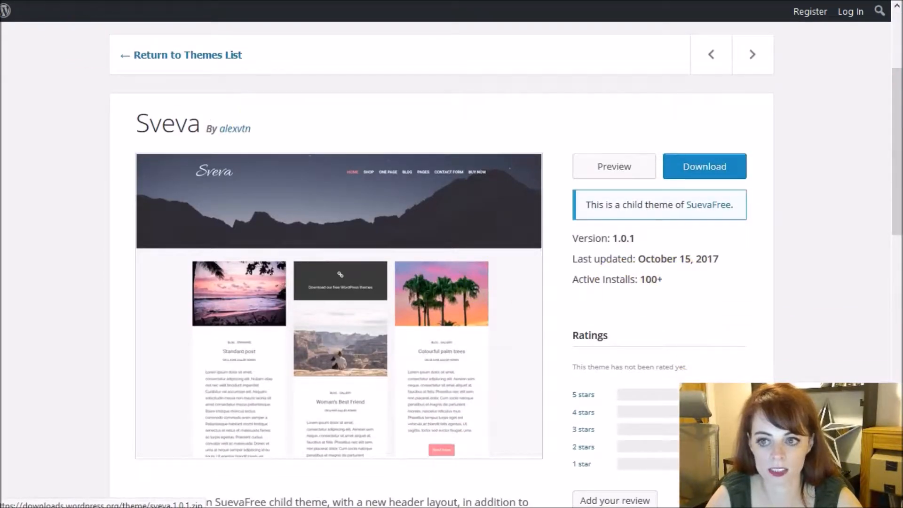
key("alt+Left")
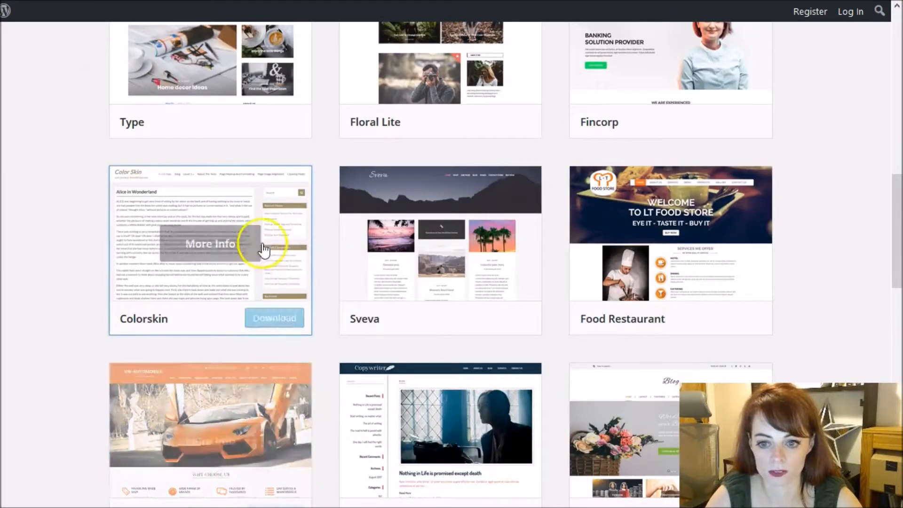
- Search the Theme Directory for "vantage" and open the details page of the Vantage theme
scroll(262, 240, "up", 10)
left_click(605, 175)
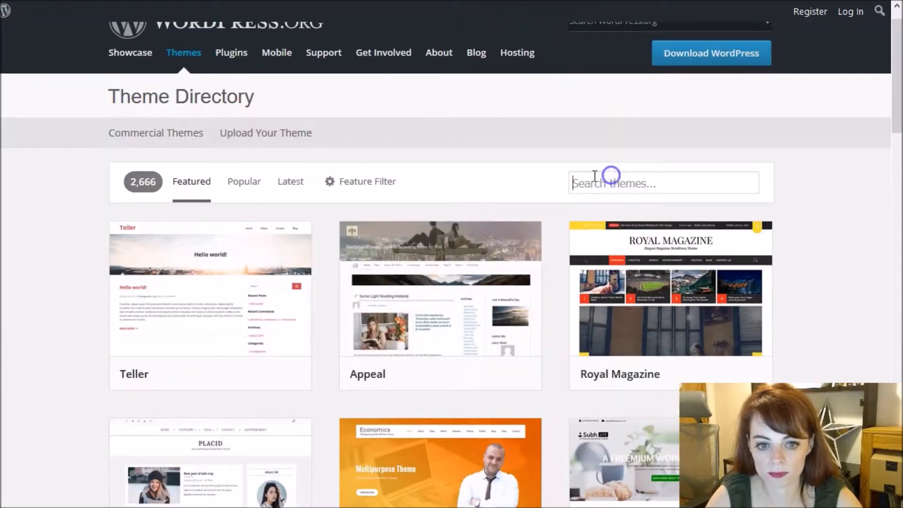
type("vantage")
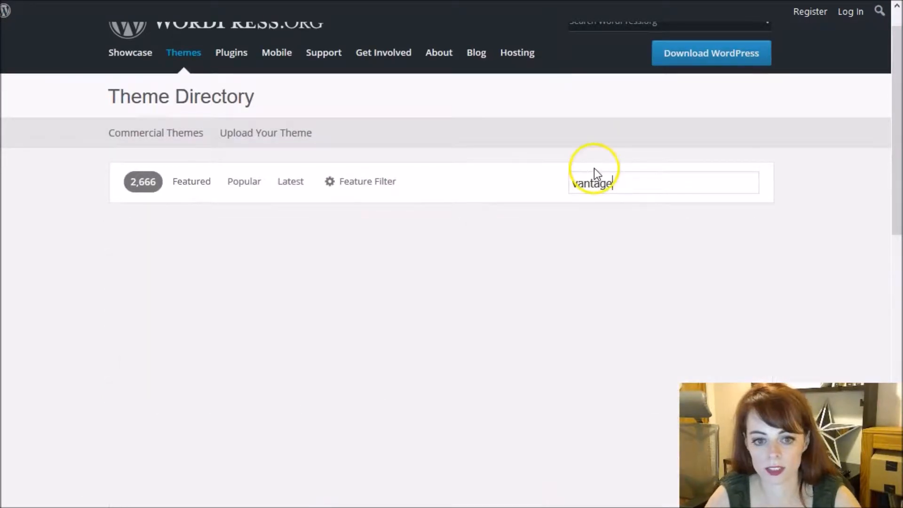
left_click(470, 301)
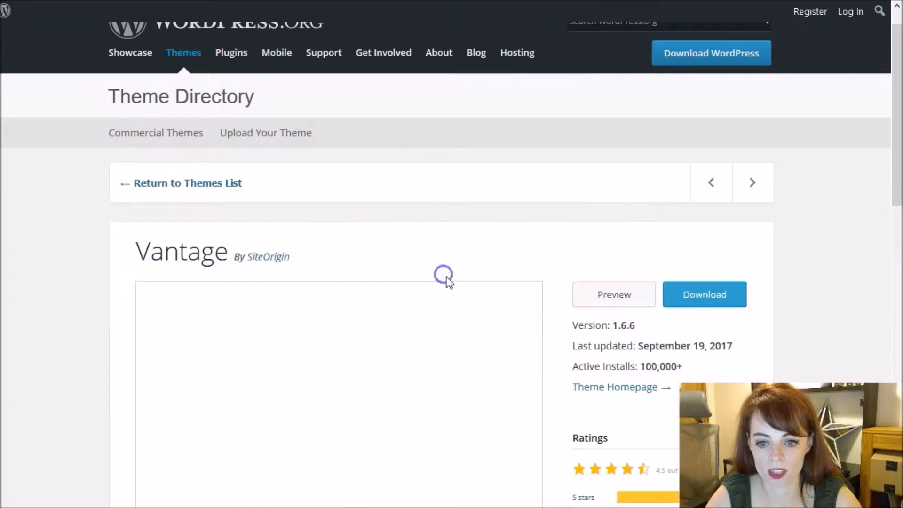
- Examine the number of active installs listed in the Vantage theme's details
scroll(342, 306, "down", 2)
left_click_drag(687, 290, 564, 284)
left_click(669, 294)
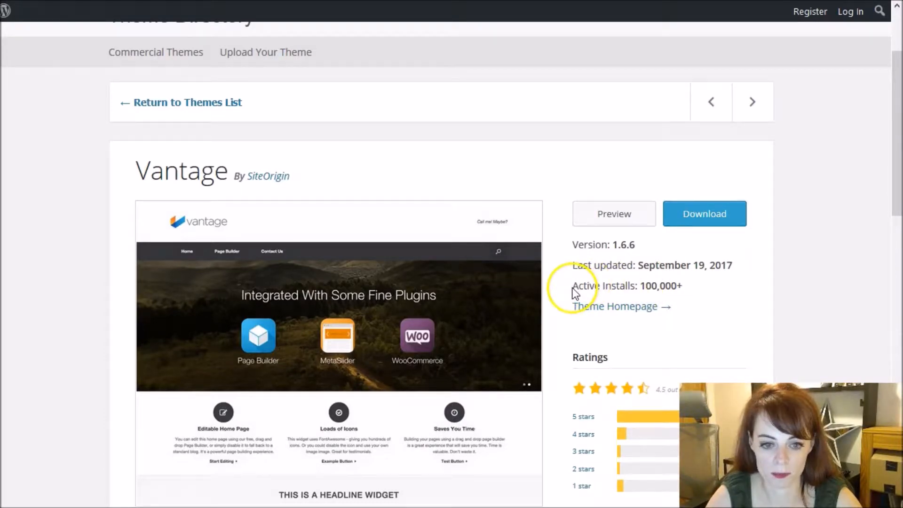
scroll(562, 277, "down", 2)
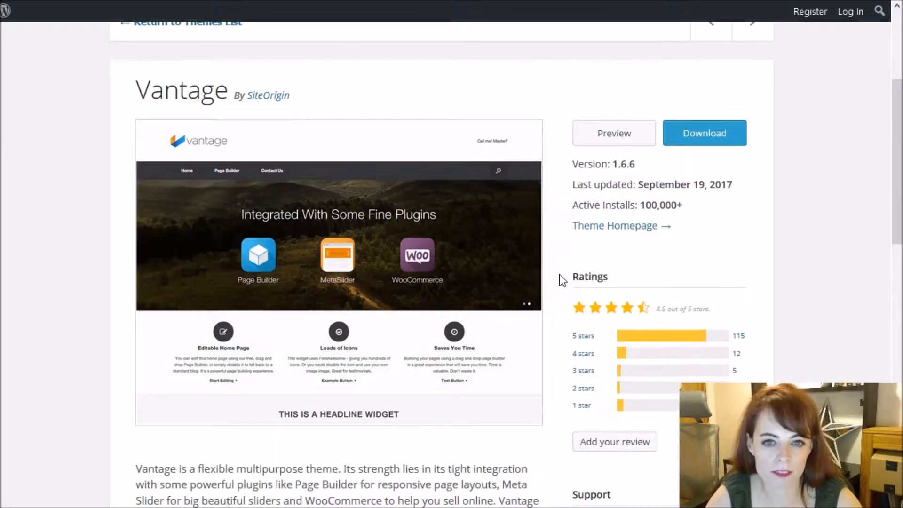
left_click_drag(701, 203, 573, 205)
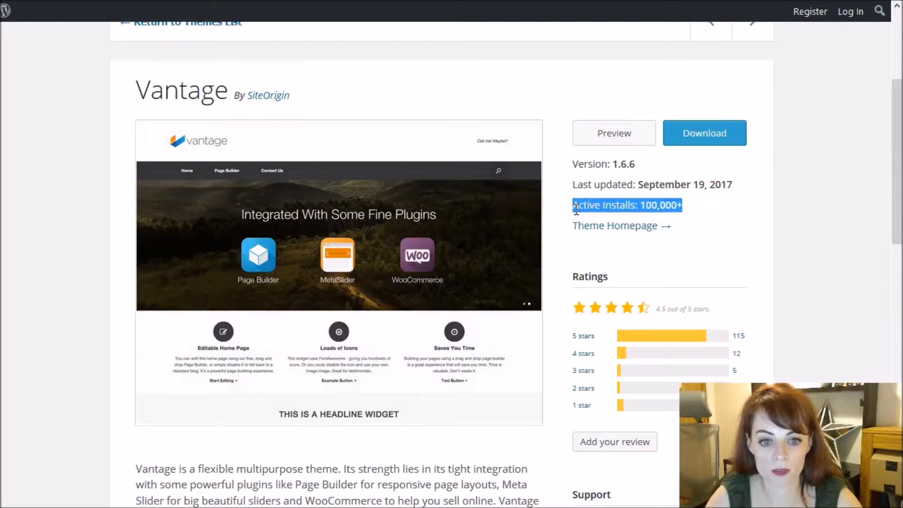
left_click(696, 205)
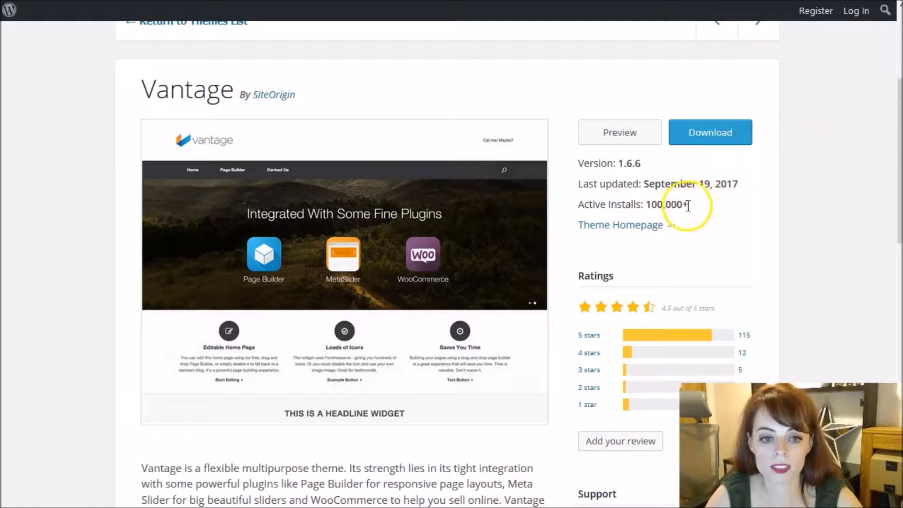
left_click_drag(647, 204, 686, 204)
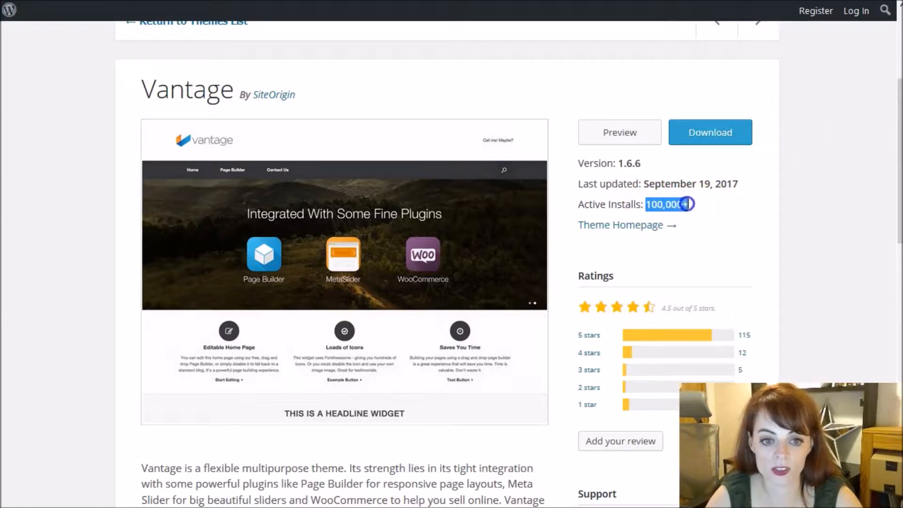
left_click(714, 214)
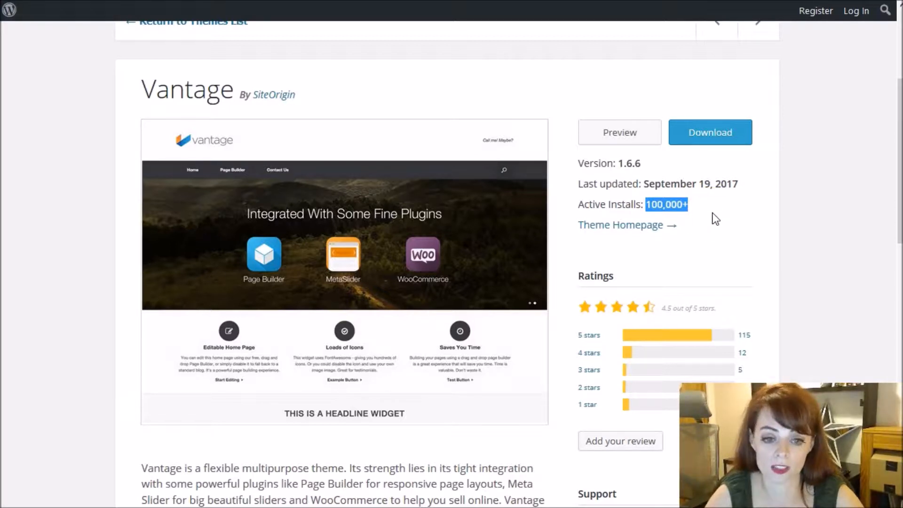
left_click_drag(579, 204, 695, 206)
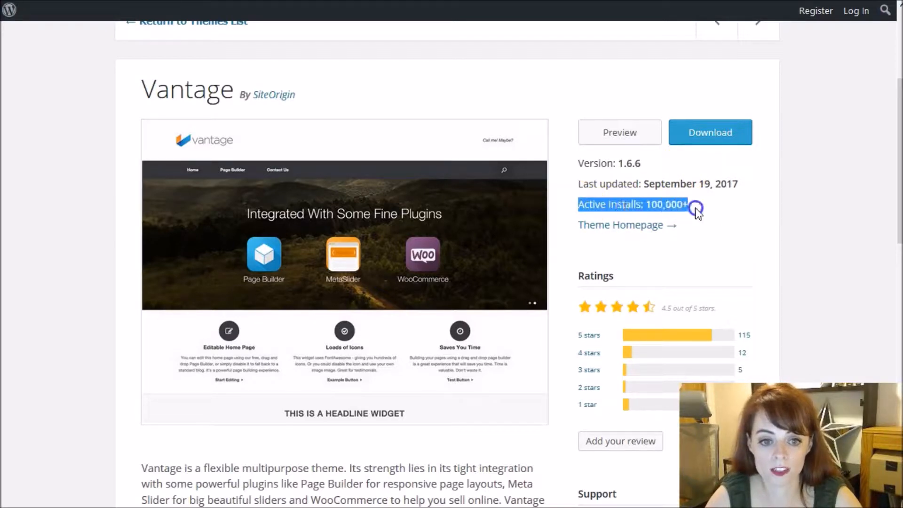
- Examine the Vantage theme's star ratings and read its description for responsive support
left_click(575, 241)
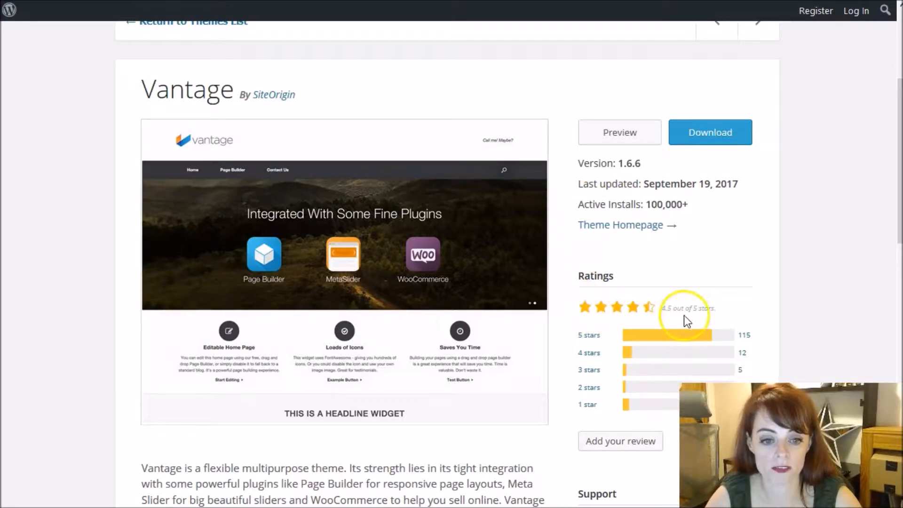
scroll(682, 312, "down", 1)
scroll(681, 311, "down", 3)
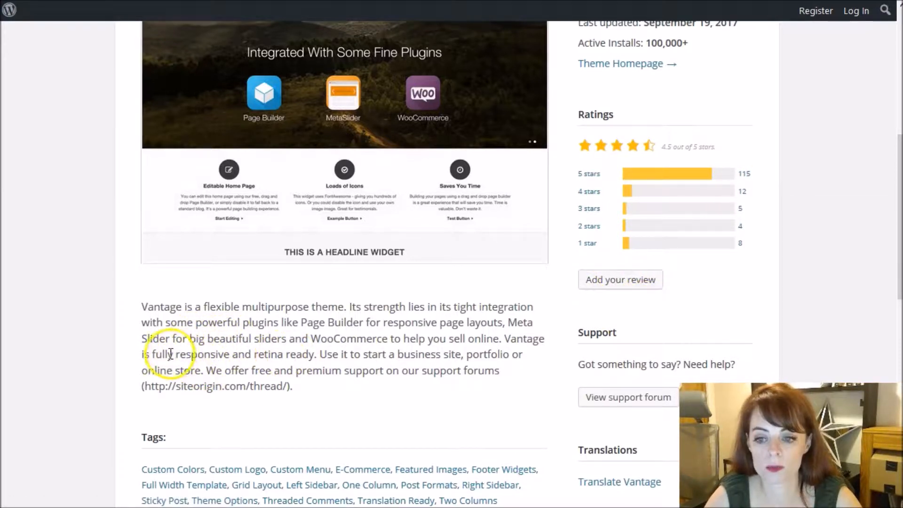
left_click_drag(176, 354, 230, 354)
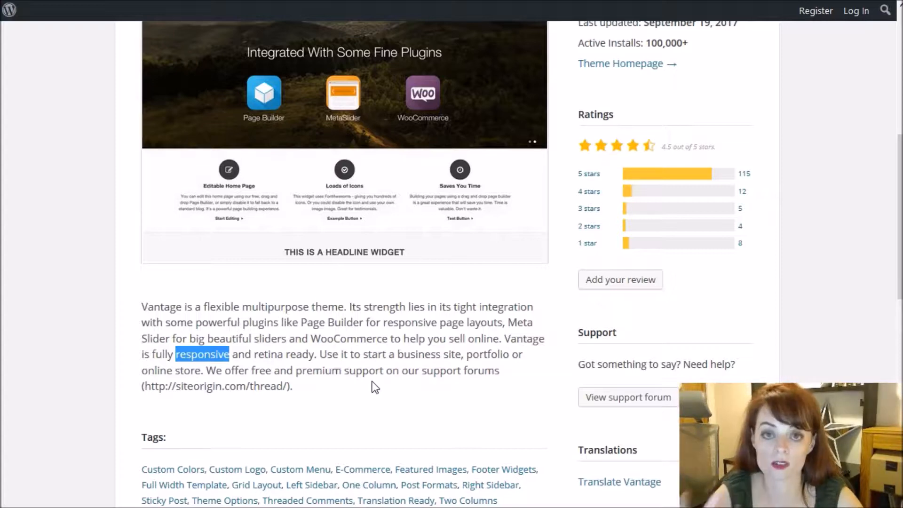
- Preview the Vantage theme and return to its details page
scroll(375, 386, "up", 5)
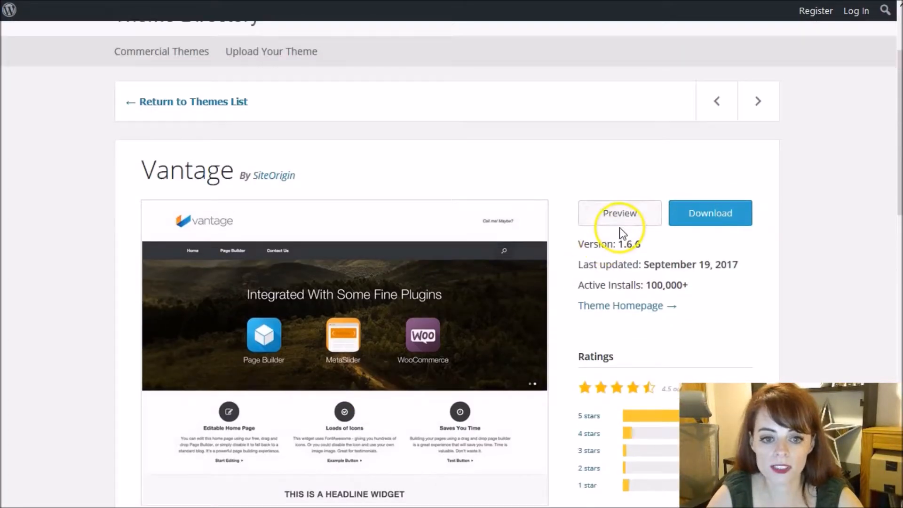
left_click(620, 214)
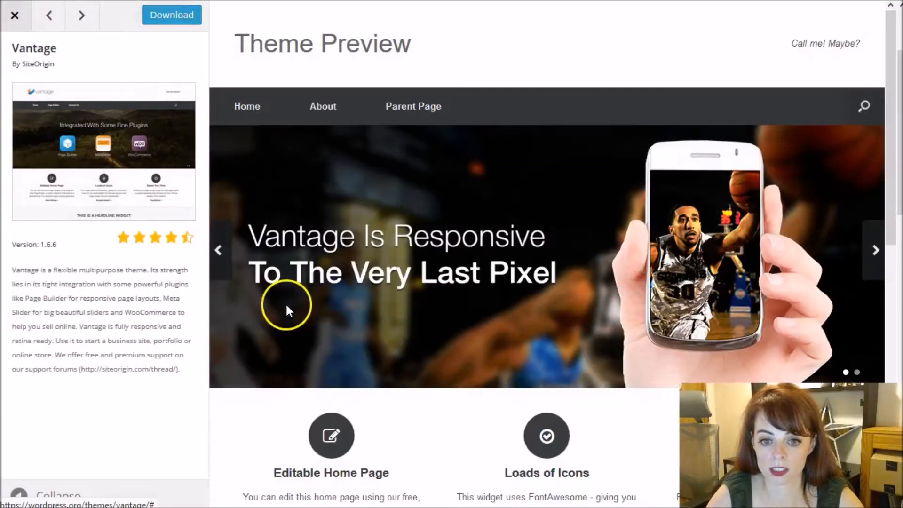
left_click(16, 17)
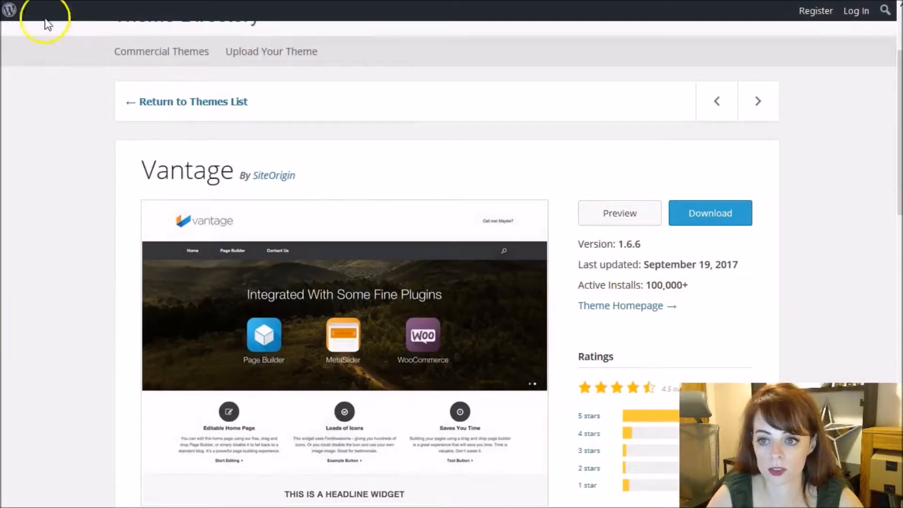
scroll(149, 118, "up", 1)
scroll(148, 114, "up", 1)
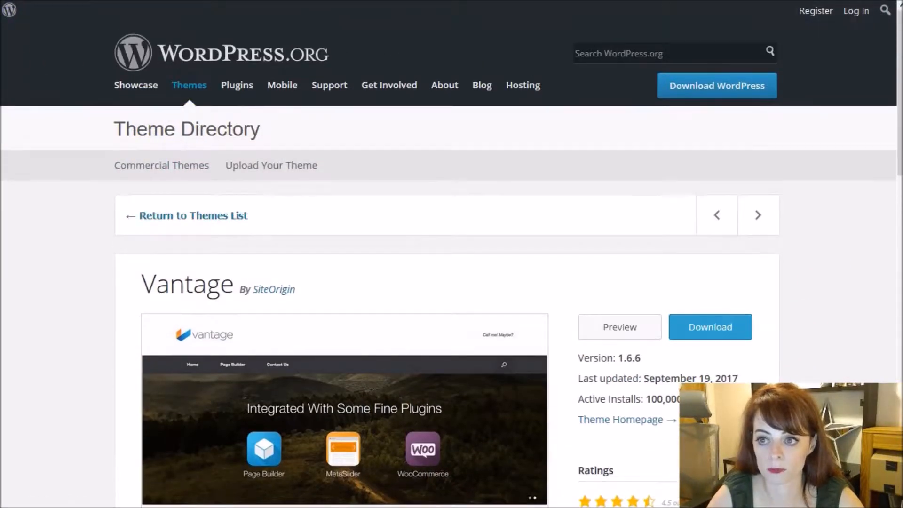
- Search the Theme Directory for "virtue" and open the details page of the Virtue theme
key("alt+Left")
left_click(669, 182)
key("ctrl+a")
type("virtue")
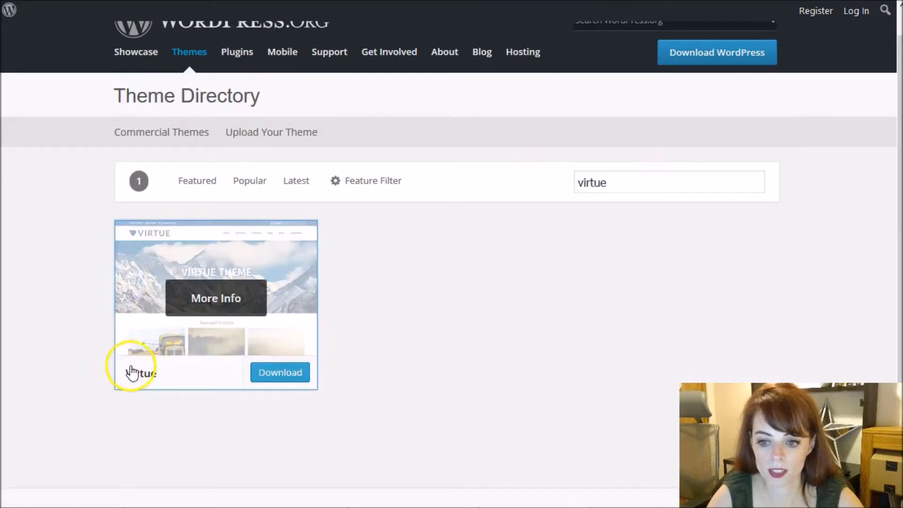
left_click(224, 335)
scroll(636, 357, "down", 2)
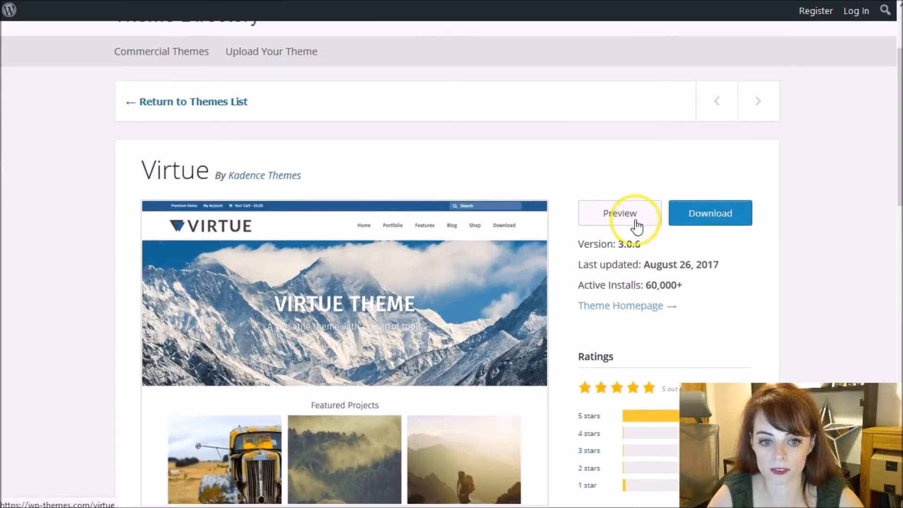
- Preview the Virtue theme, close the preview and open the theme's demo from its Kadence Themes homepage
left_click(632, 211)
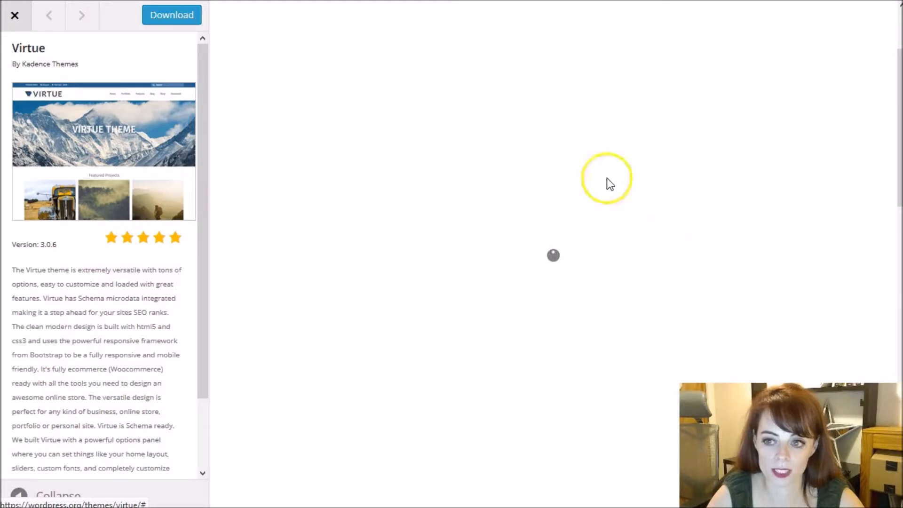
left_click(15, 16)
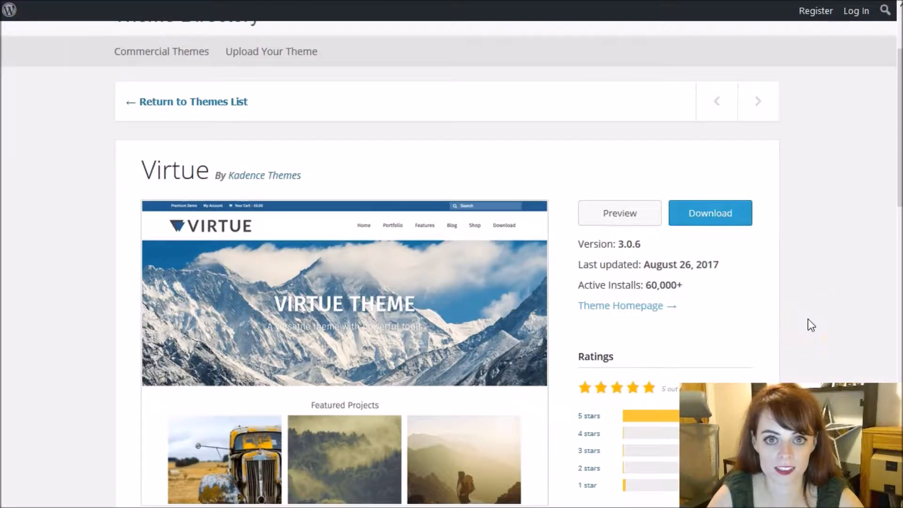
left_click(638, 305)
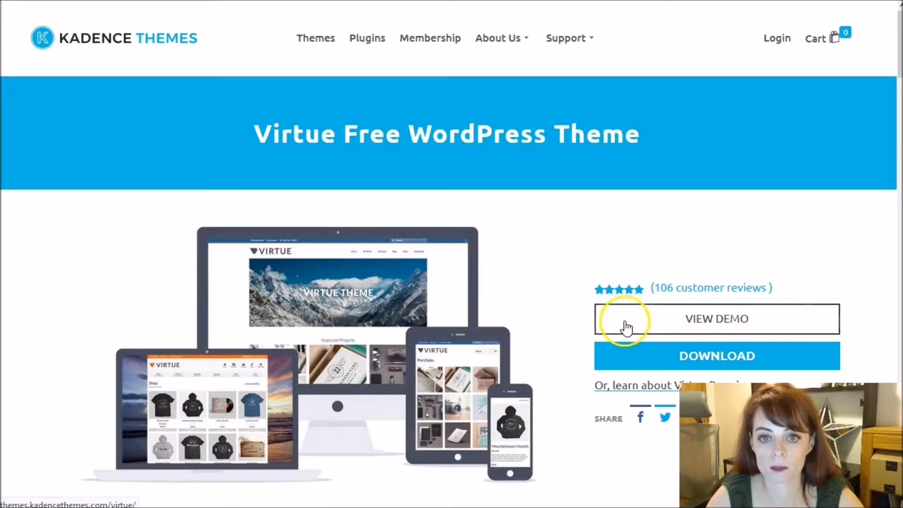
left_click(697, 318)
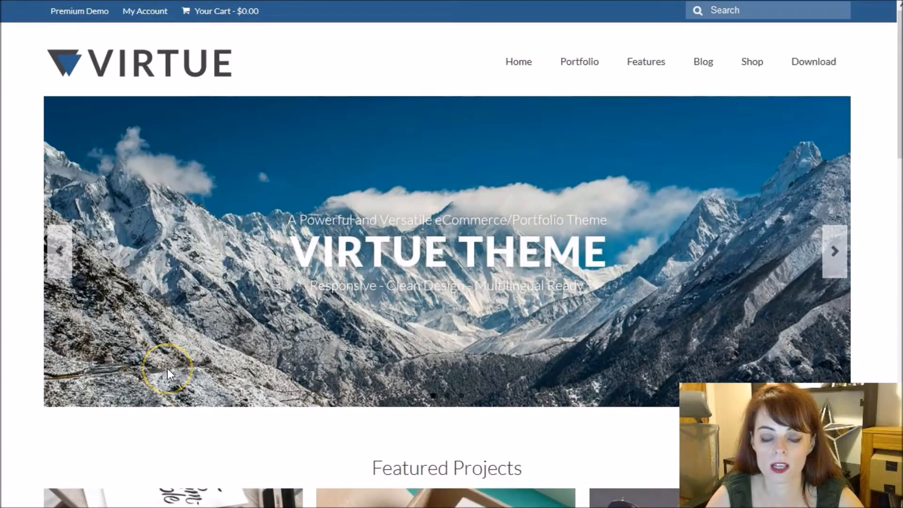
- Look through the Virtue demo's home page, including its image slider, featured projects and latest blog posts
left_click(63, 251)
scroll(40, 253, "down", 5)
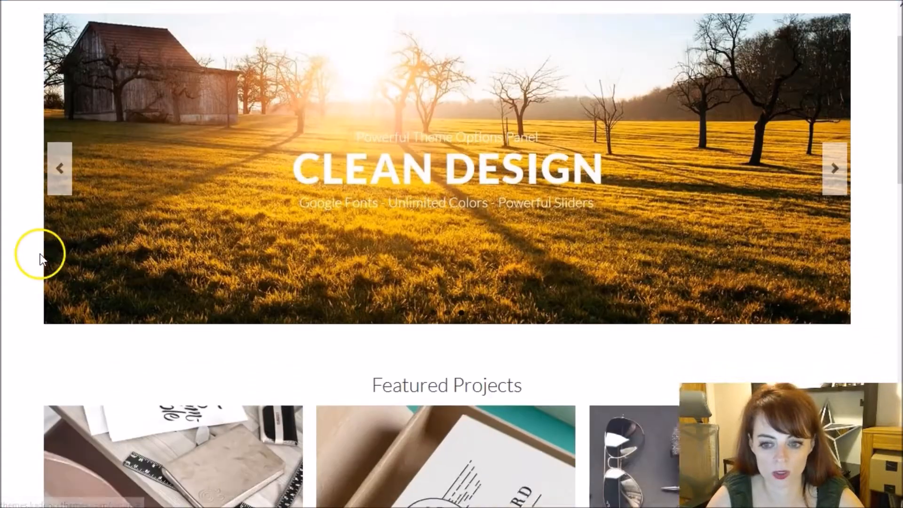
scroll(39, 258, "up", 5)
scroll(38, 263, "down", 18)
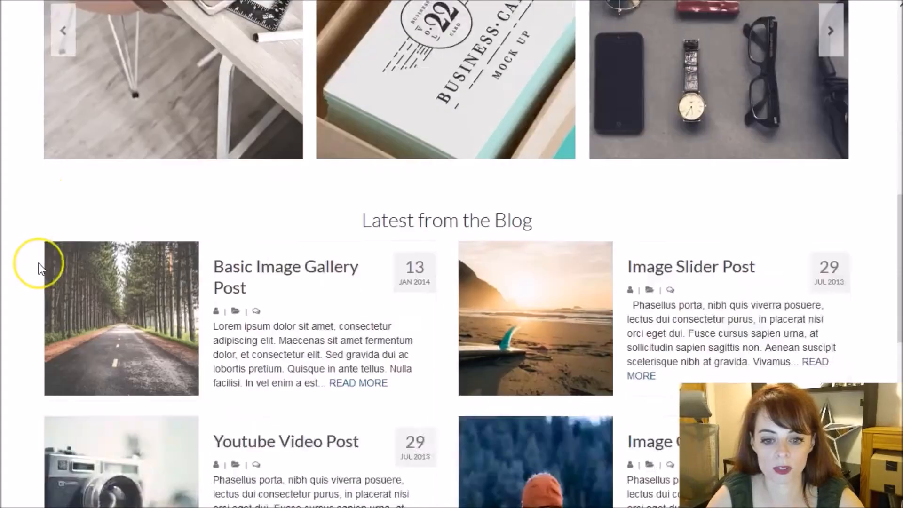
scroll(39, 263, "up", 15)
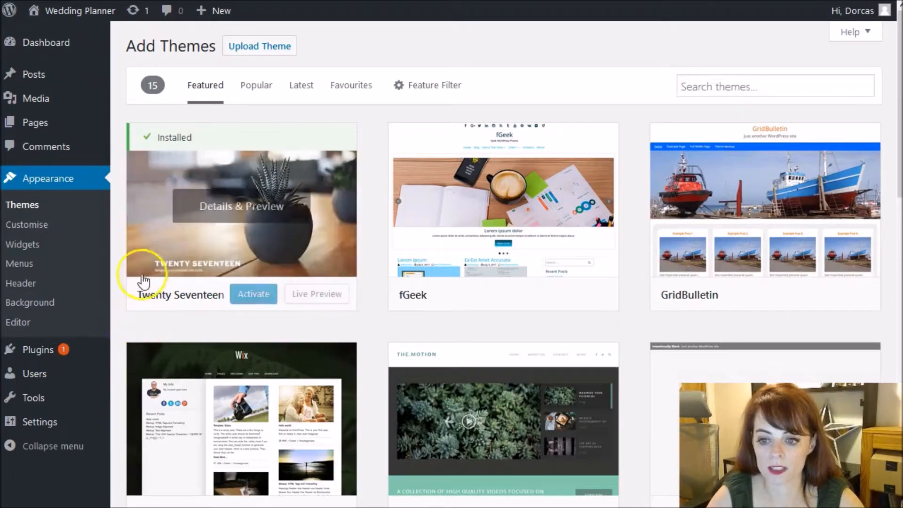
- Switch back to the site's WordPress admin and activate the installed Virtue theme
left_click(21, 207)
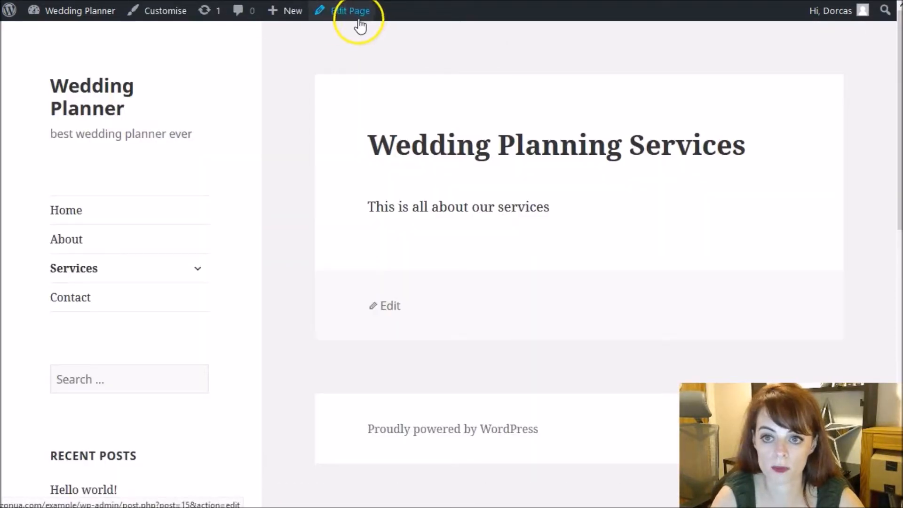
left_click(359, 22)
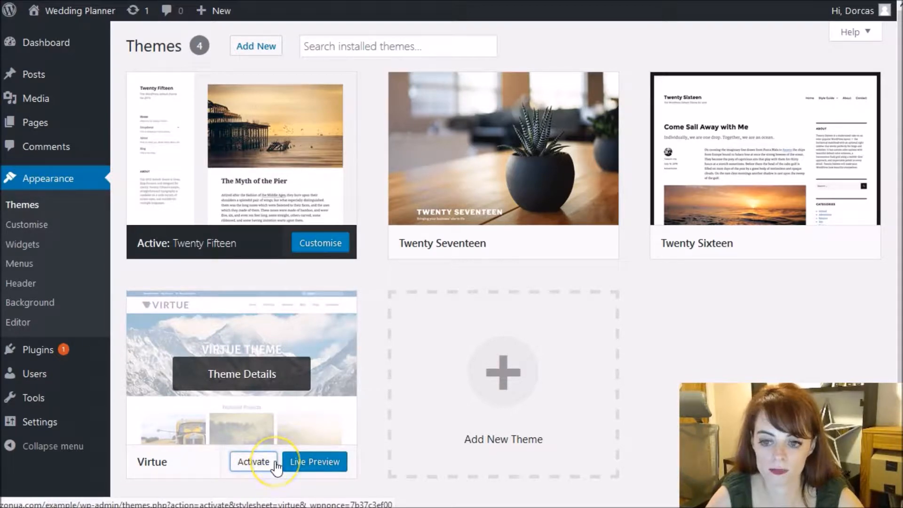
left_click(275, 463)
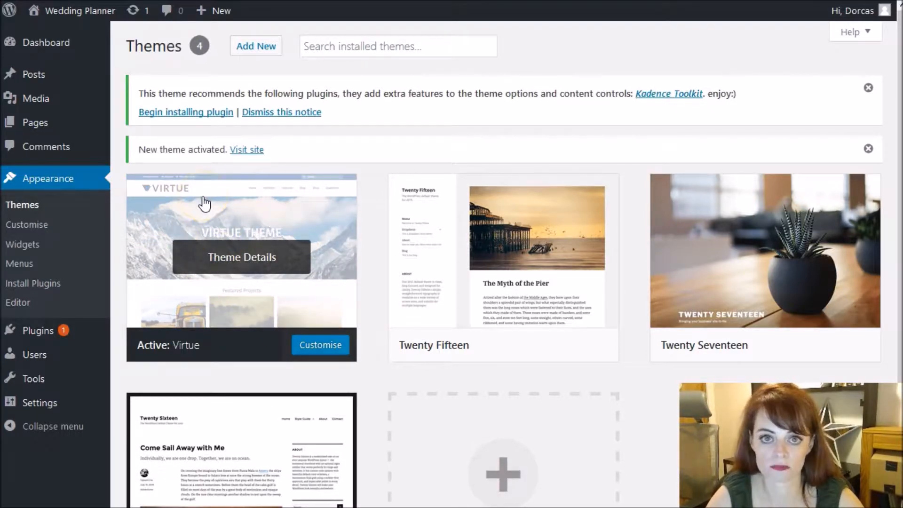
- Install and activate the Kadence Toolkit plugin recommended by the Virtue theme, and view the Services page on the site
left_click(220, 113)
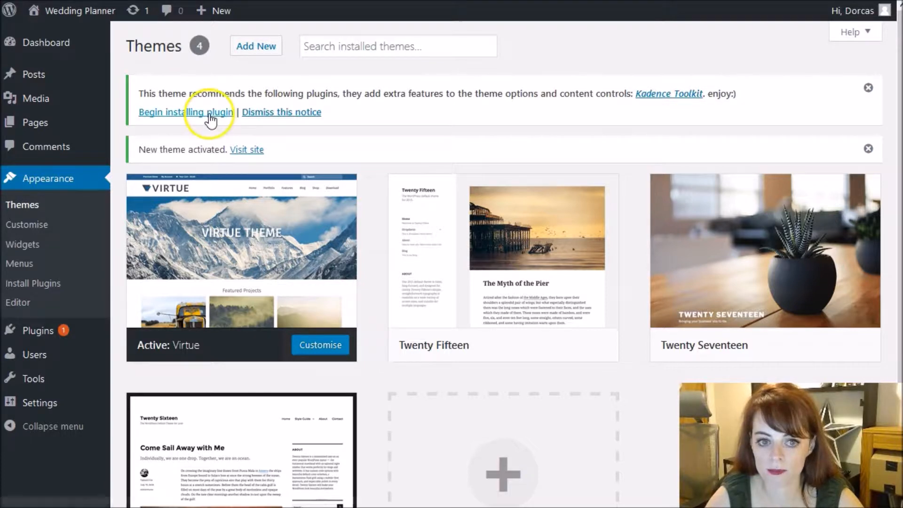
left_click_drag(140, 92, 333, 97)
left_click(332, 97)
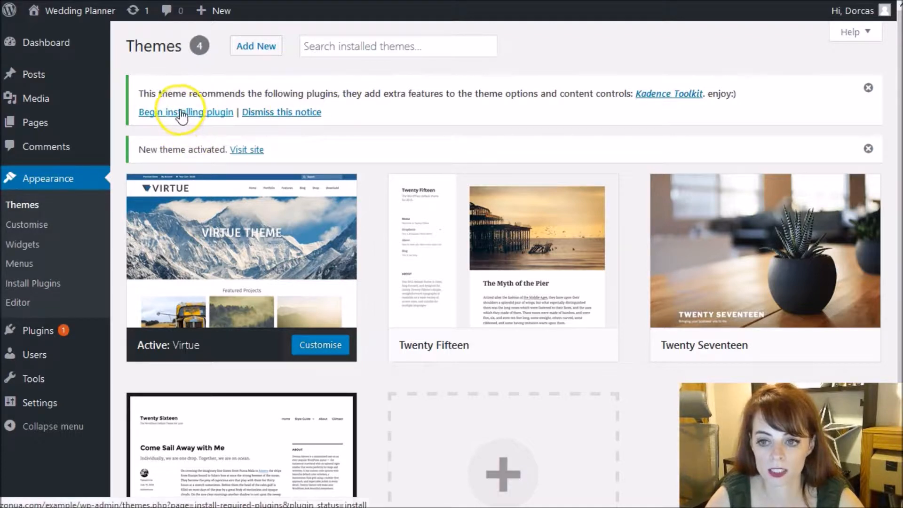
left_click(211, 113)
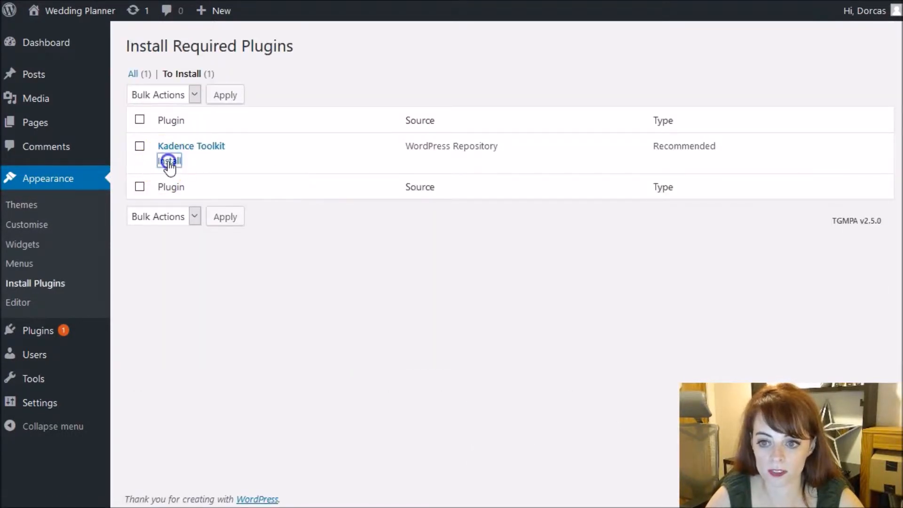
left_click(169, 161)
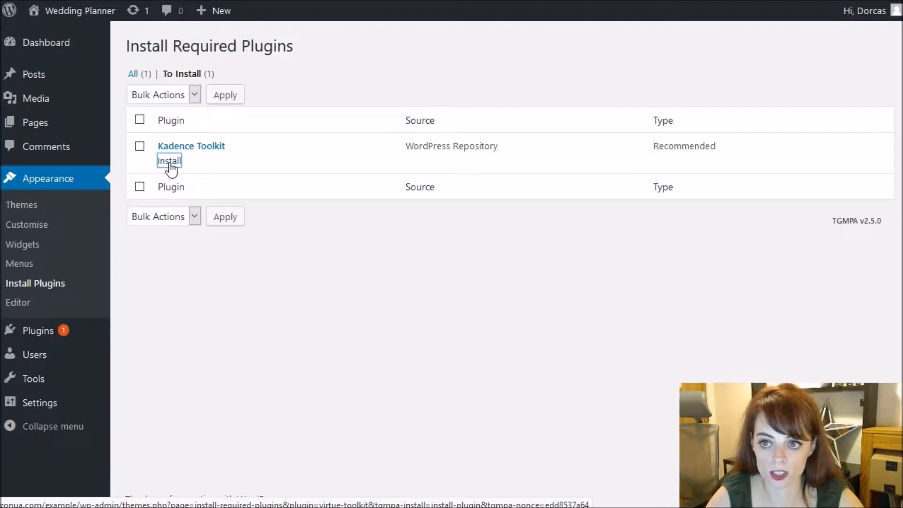
left_click(20, 288)
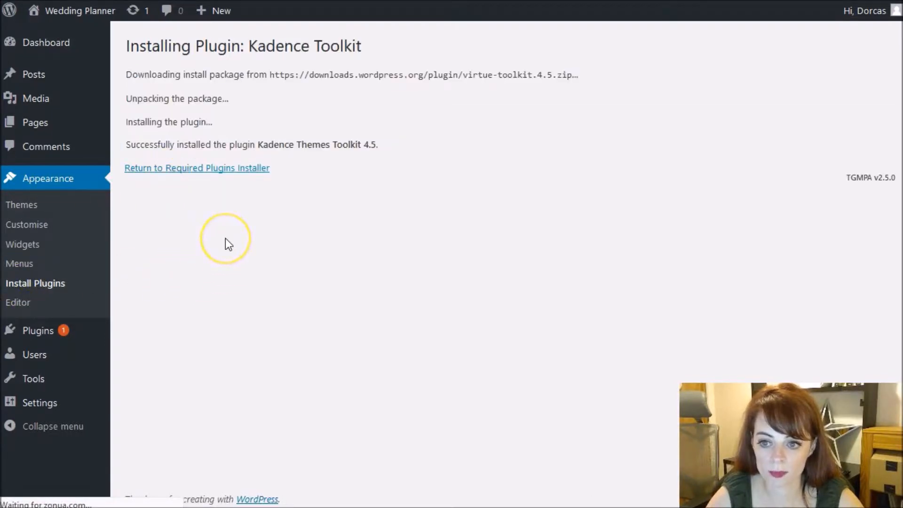
left_click(174, 162)
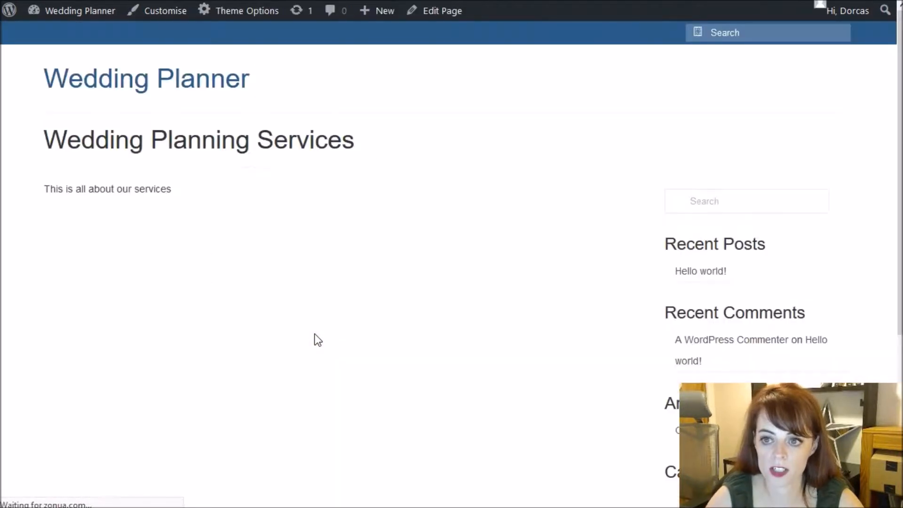
left_click(239, 382)
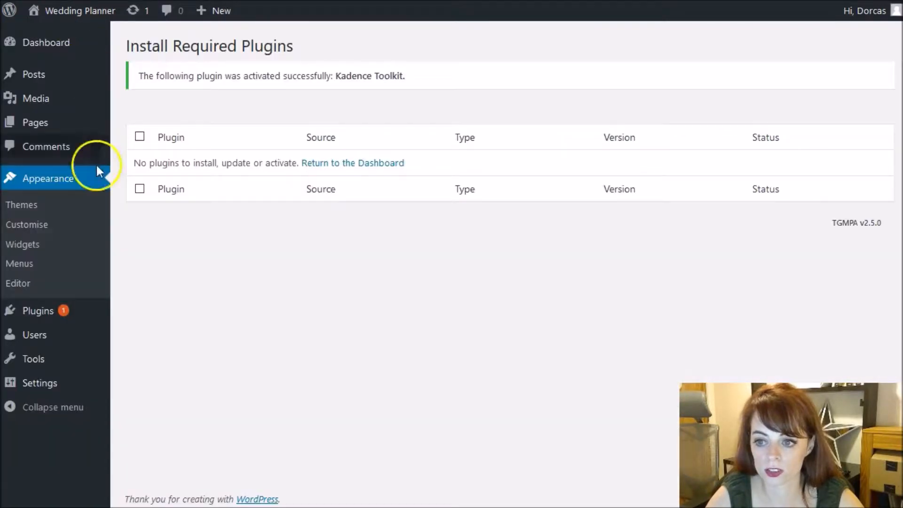
- Assign the Main Navigation menu to the Primary Navigation display location and save the menu
left_click(23, 264)
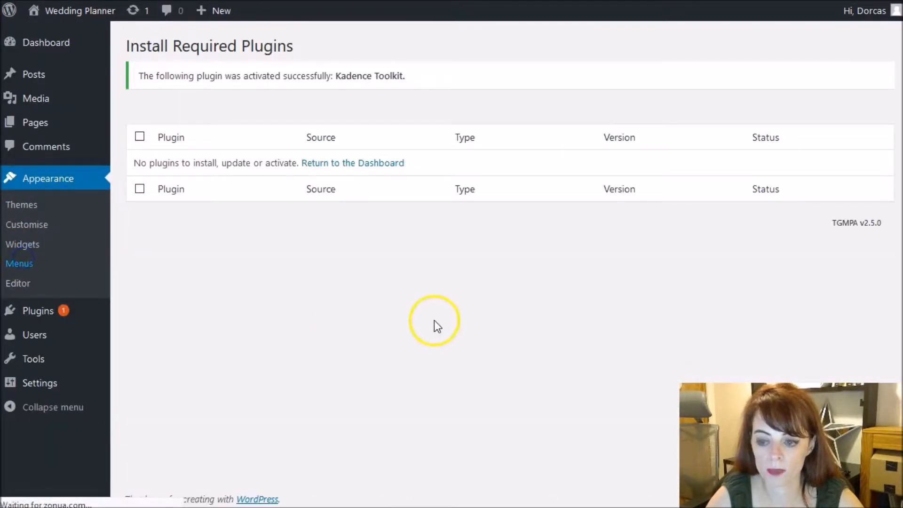
scroll(431, 320, "down", 5)
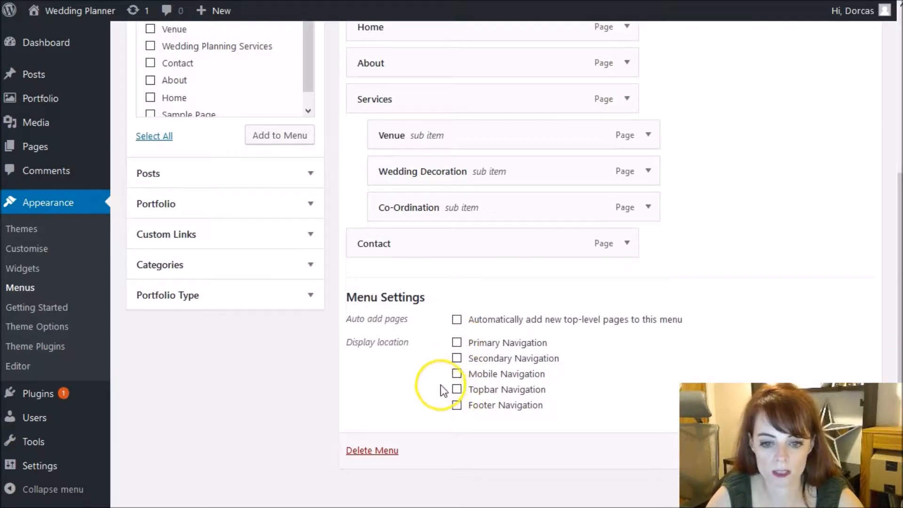
left_click(454, 346)
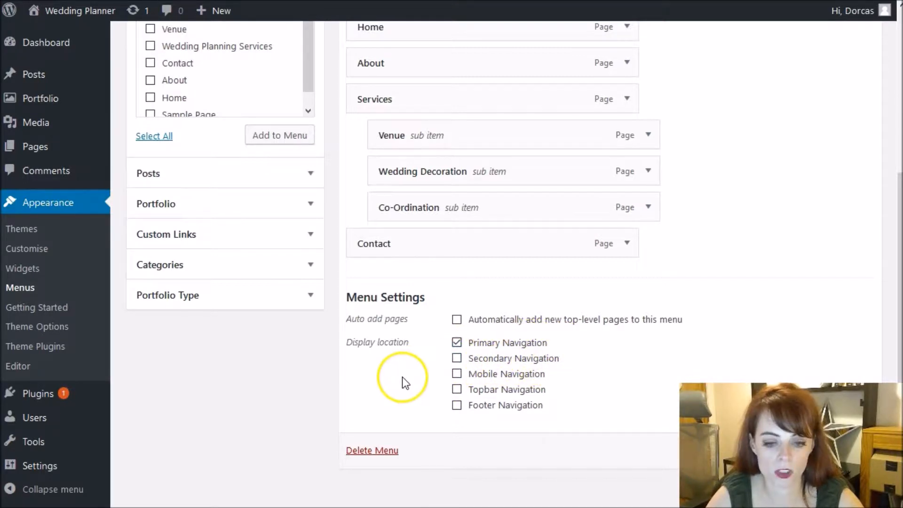
scroll(734, 306, "up", 5)
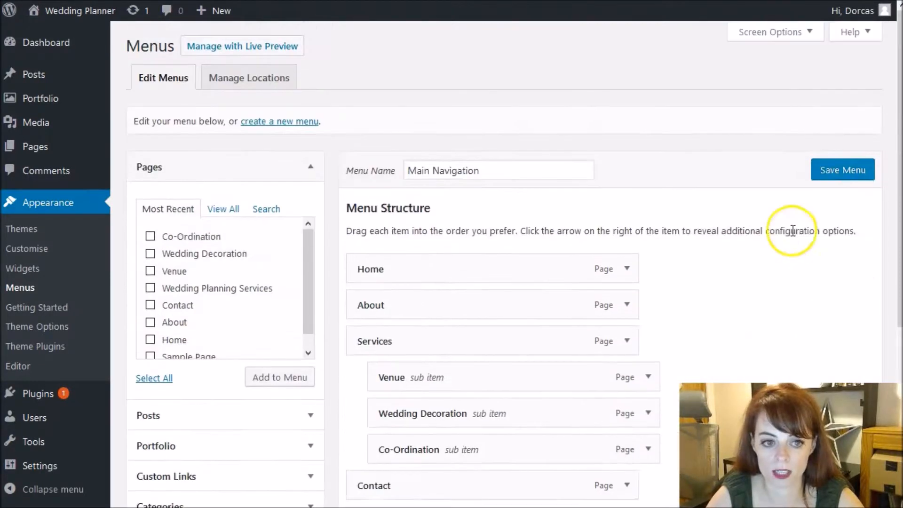
left_click(822, 179)
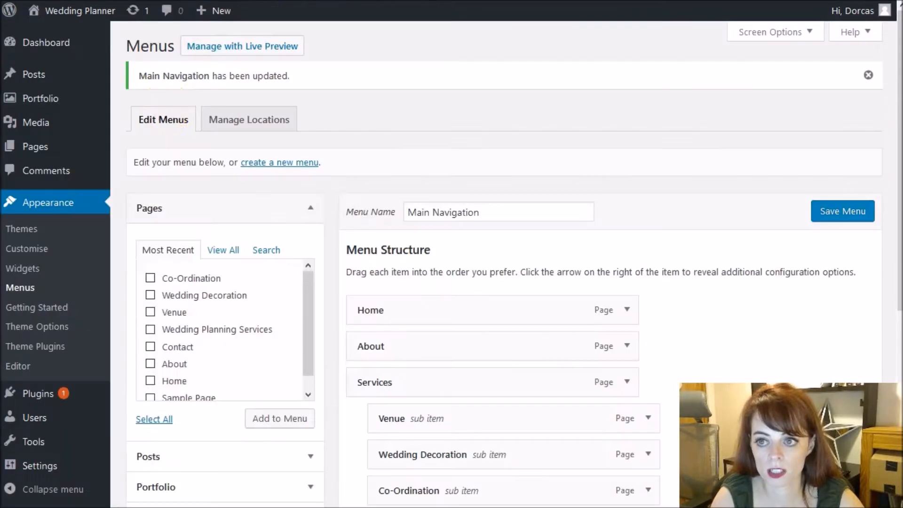
- Change the Main Navigation menu's display location from Primary Navigation to Secondary Navigation and save the menu
scroll(385, 377, "down", 6)
left_click(456, 326)
left_click(457, 341)
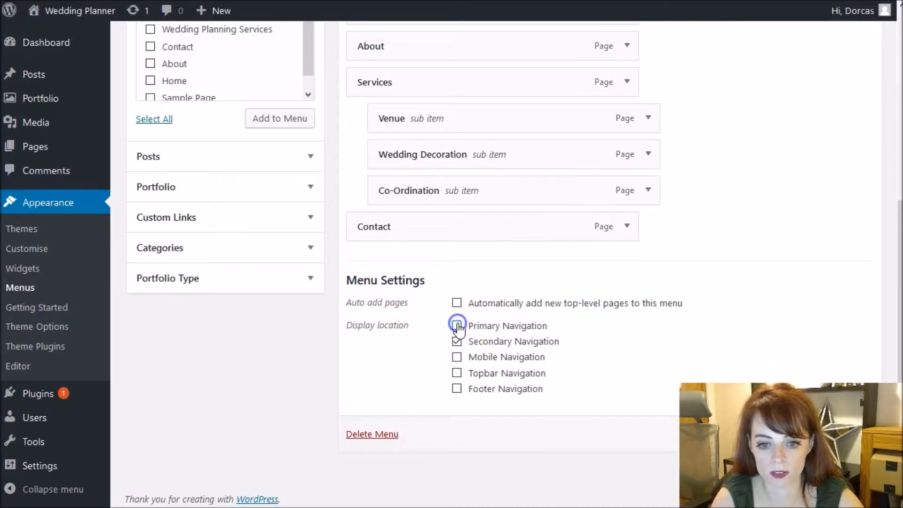
scroll(822, 304, "up", 5)
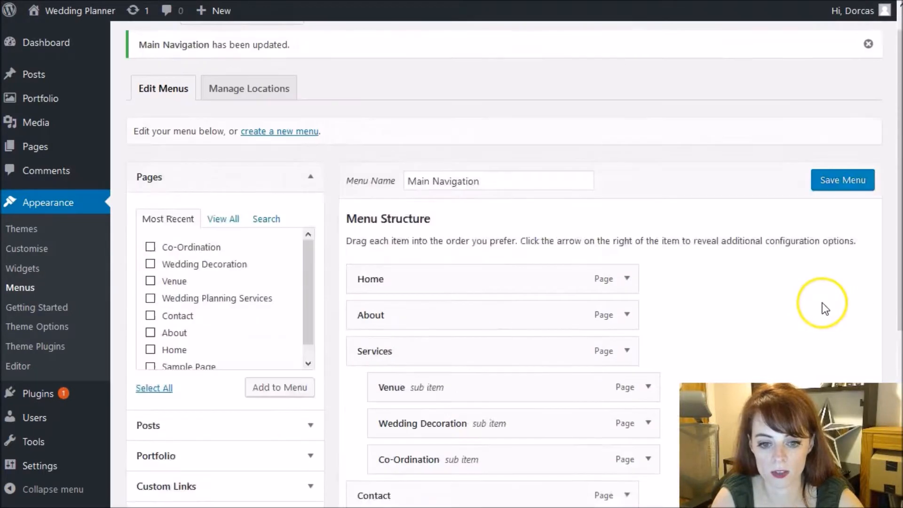
scroll(825, 308, "up", 1)
left_click(833, 202)
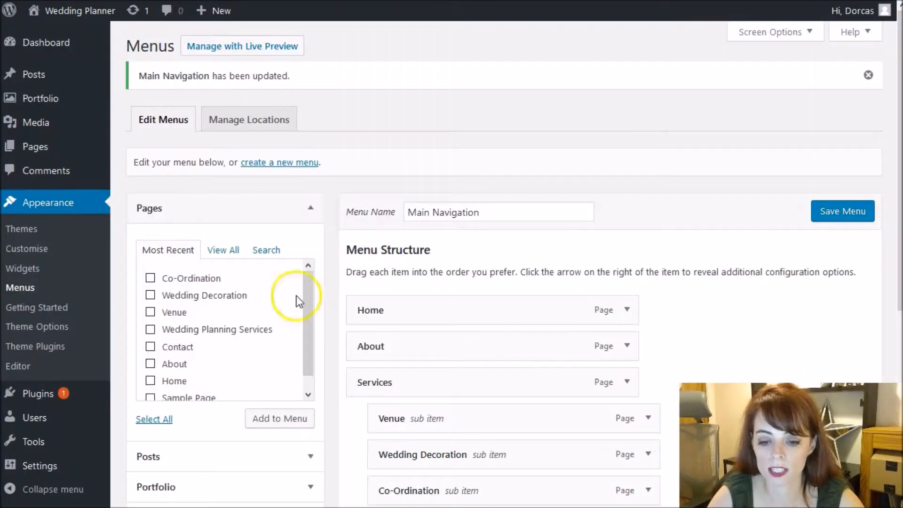
scroll(298, 298, "down", 6)
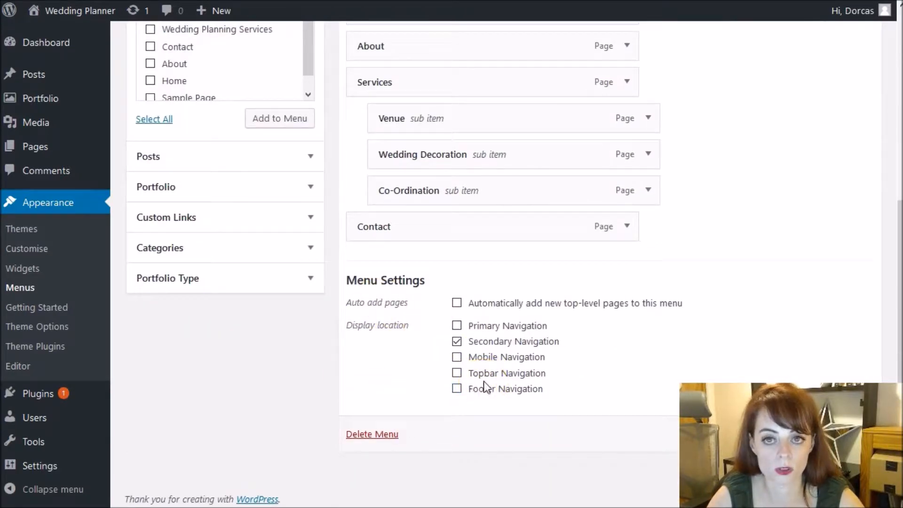
- Set the Wedding Planning Services page's permalink slug to "wedding-planning-services-ireland" and update the page
scroll(508, 401, "up", 6)
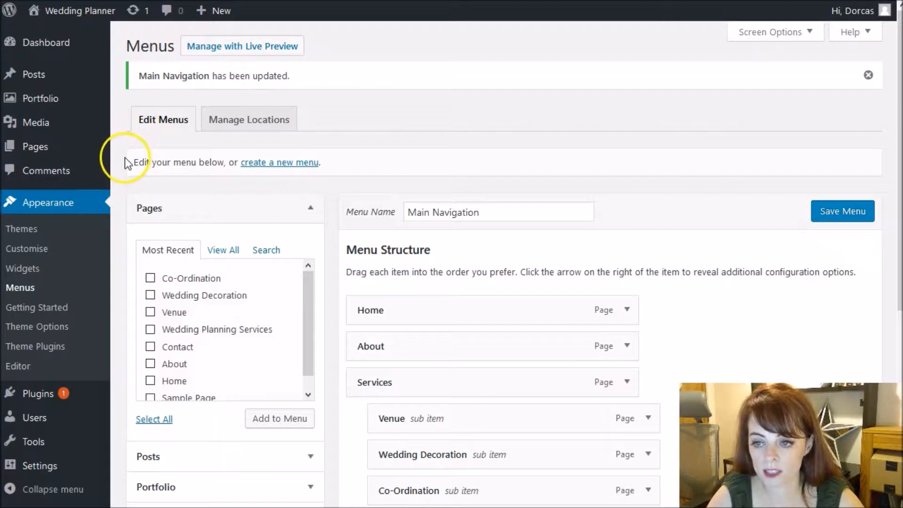
left_click(59, 147)
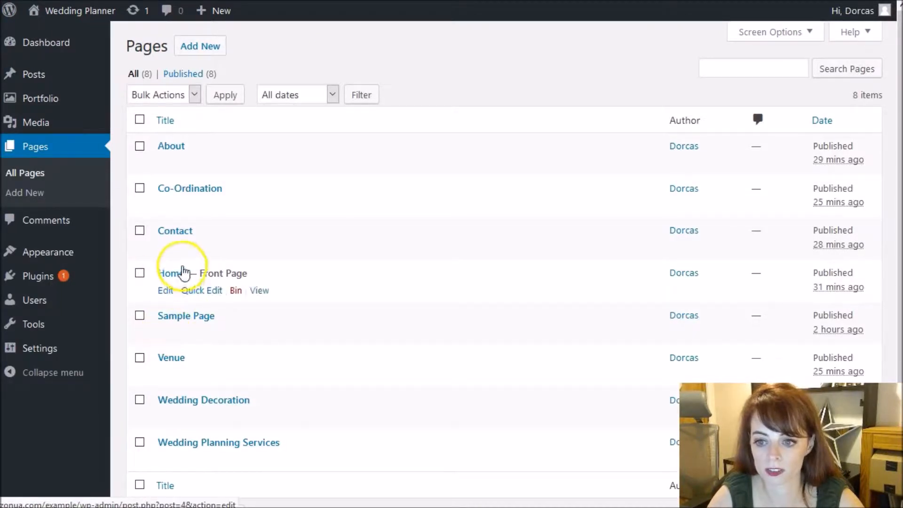
left_click(209, 442)
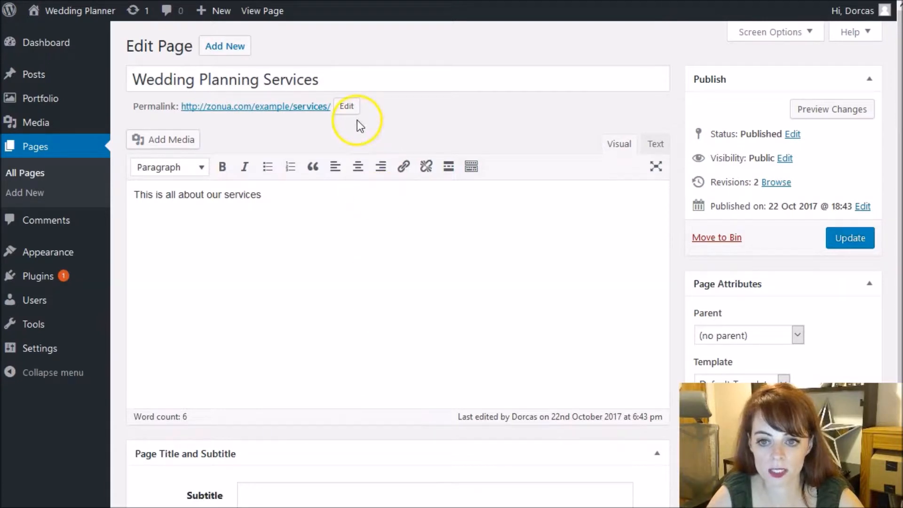
left_click(343, 105)
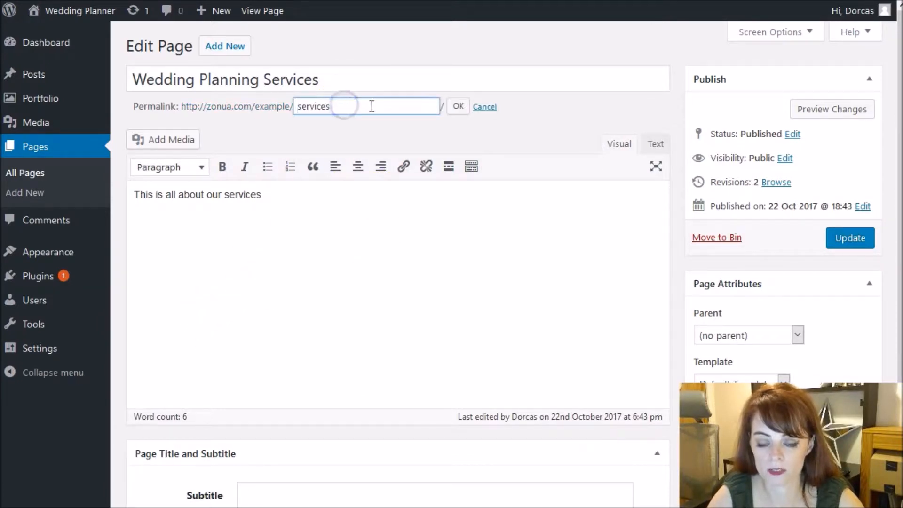
left_click_drag(372, 106, 266, 105)
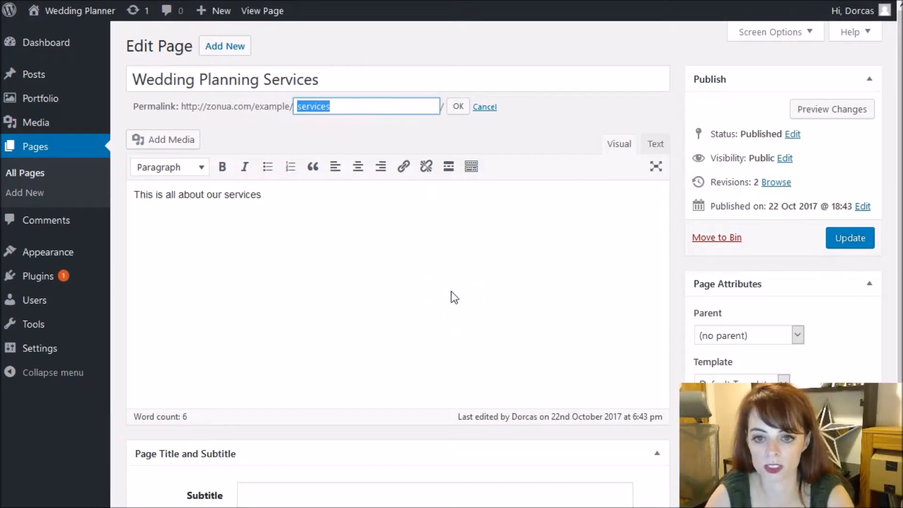
left_click(459, 107)
left_click(346, 106)
left_click_drag(343, 103, 216, 120)
type("wedding-")
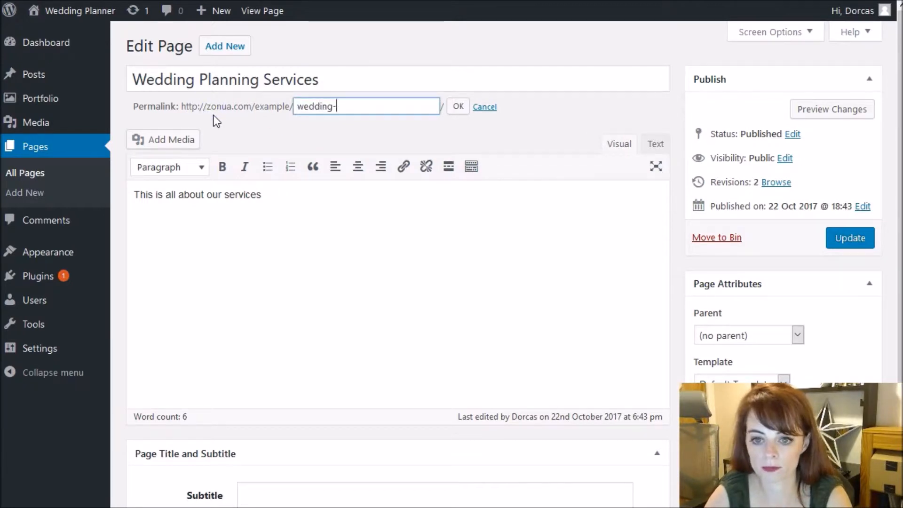
type("planning-services-")
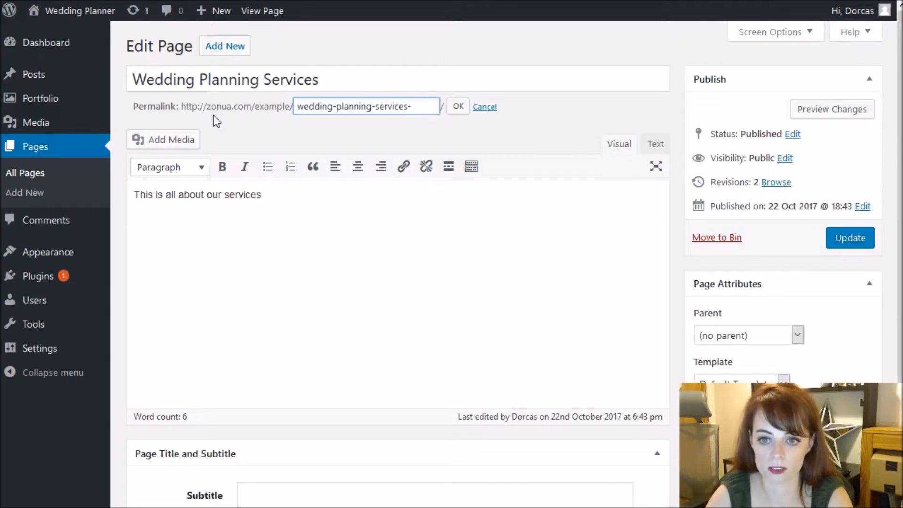
type("ireland")
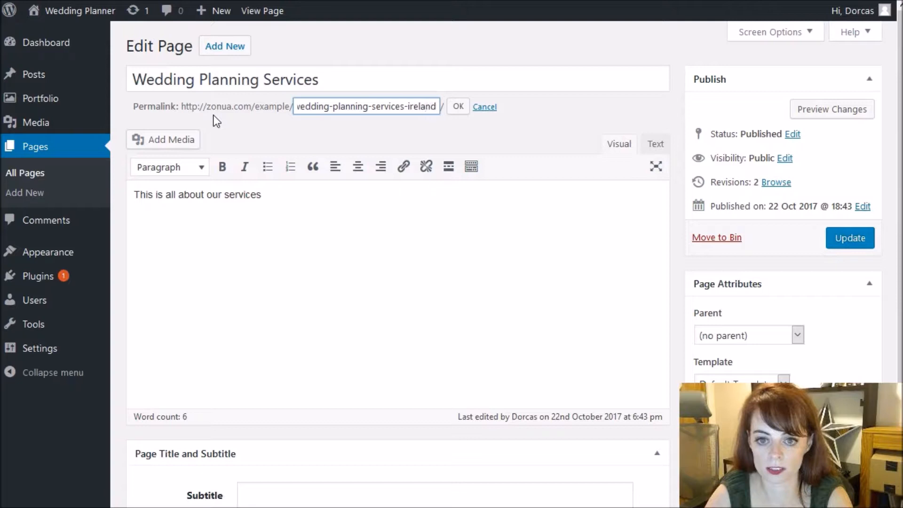
left_click(458, 106)
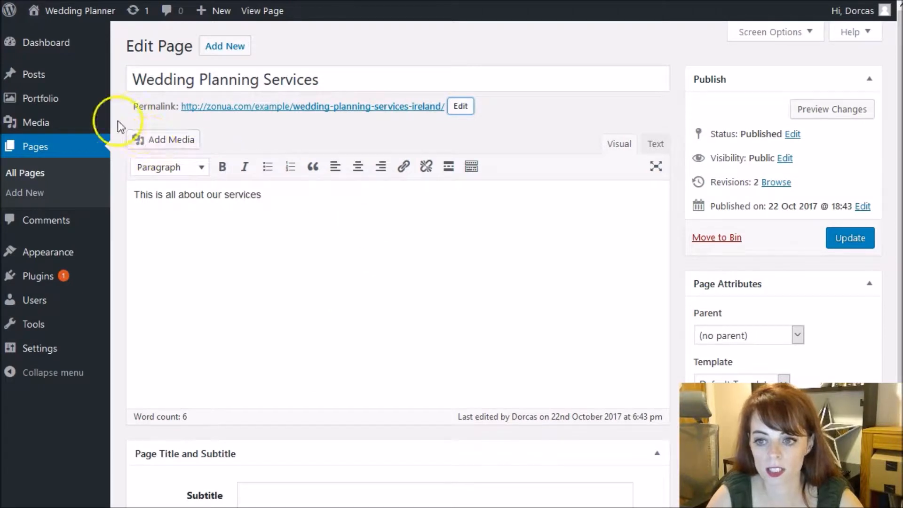
left_click(855, 241)
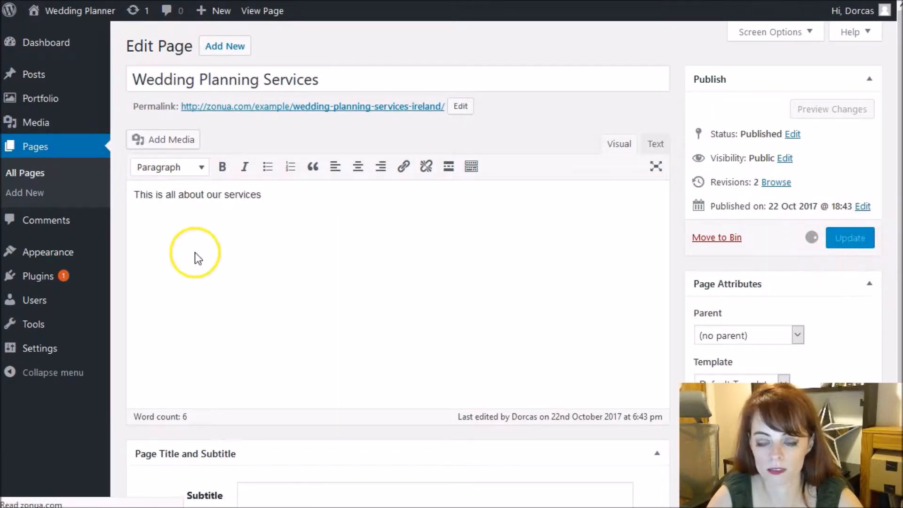
- Set the Contact page's permalink slug to "contact-" followed by the owner's first name and "-wedding-planner", and update the page
left_click(64, 151)
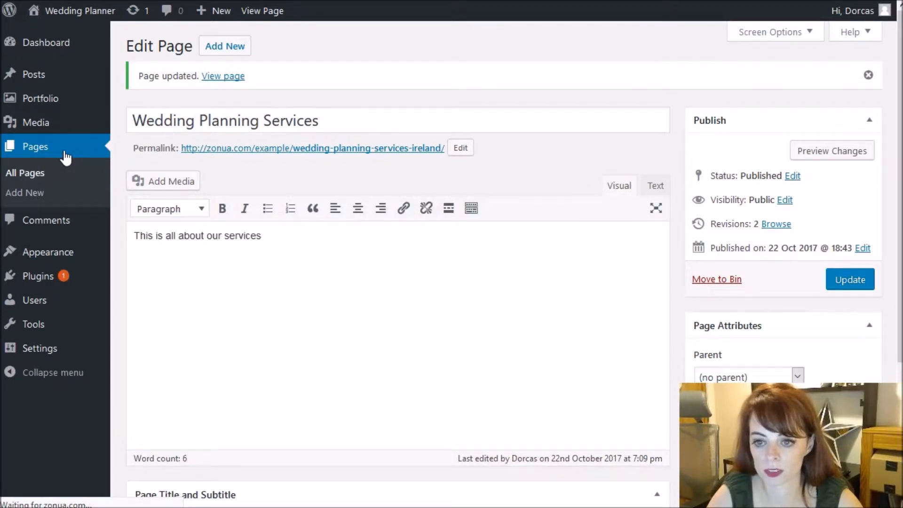
left_click(187, 230)
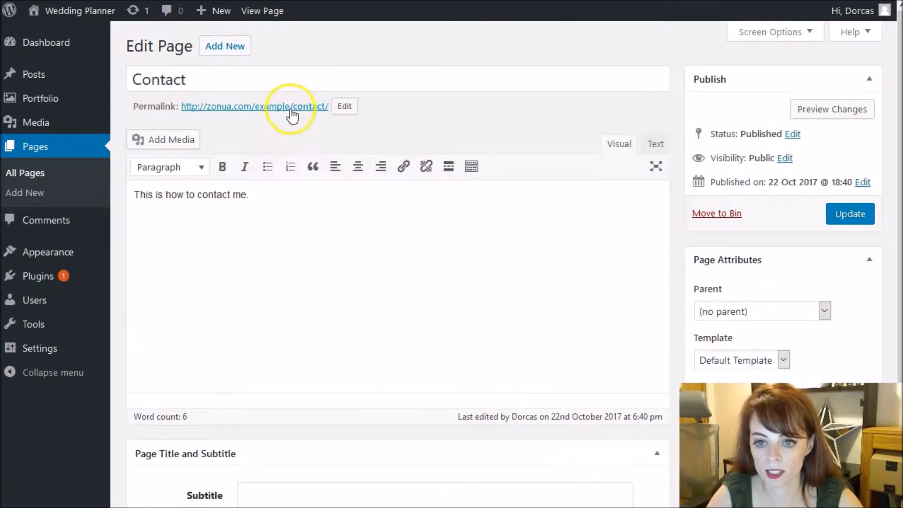
left_click(338, 106)
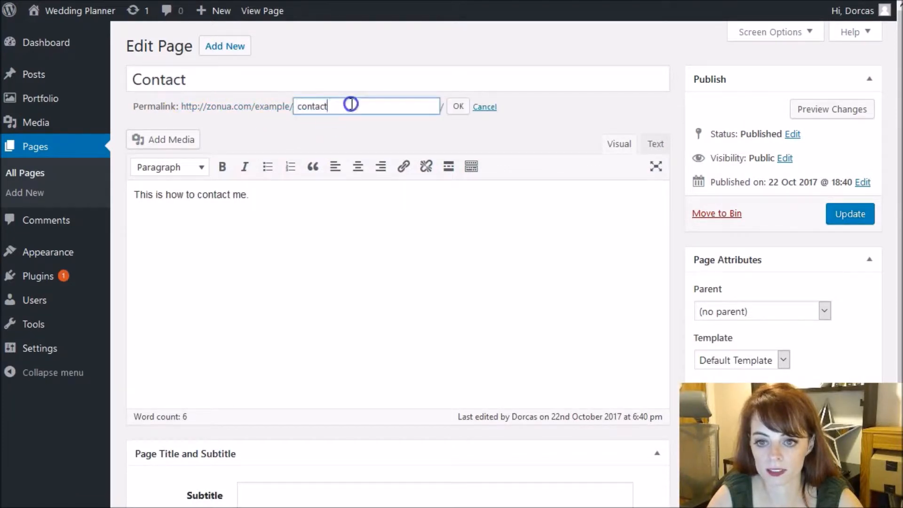
left_click_drag(351, 103, 254, 97)
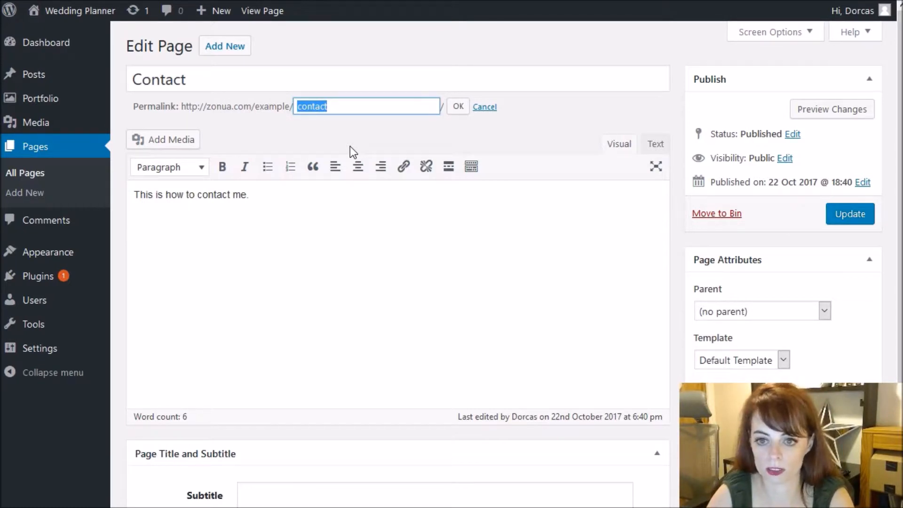
type("contact-d")
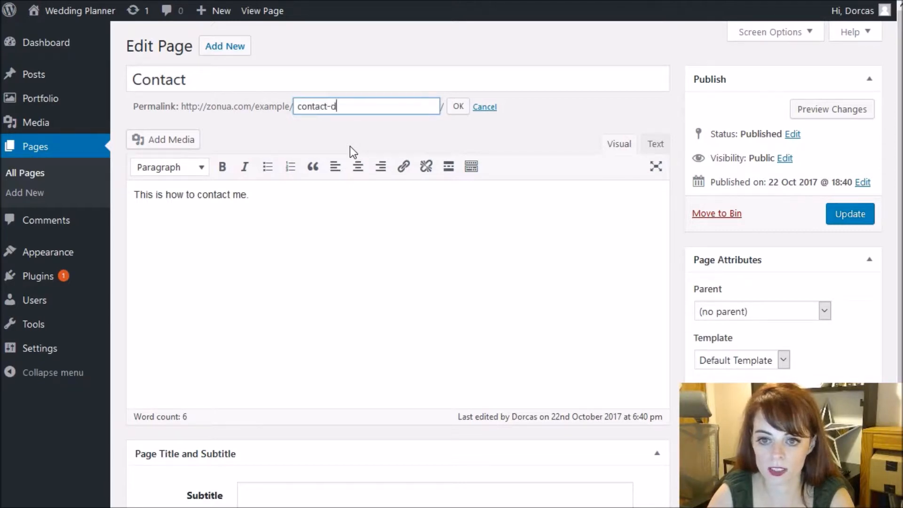
type("orcas")
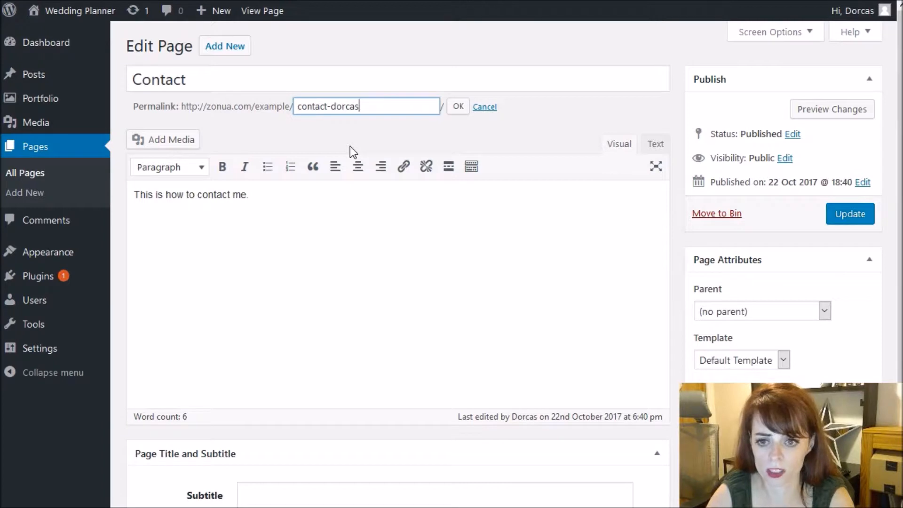
type("-wedding")
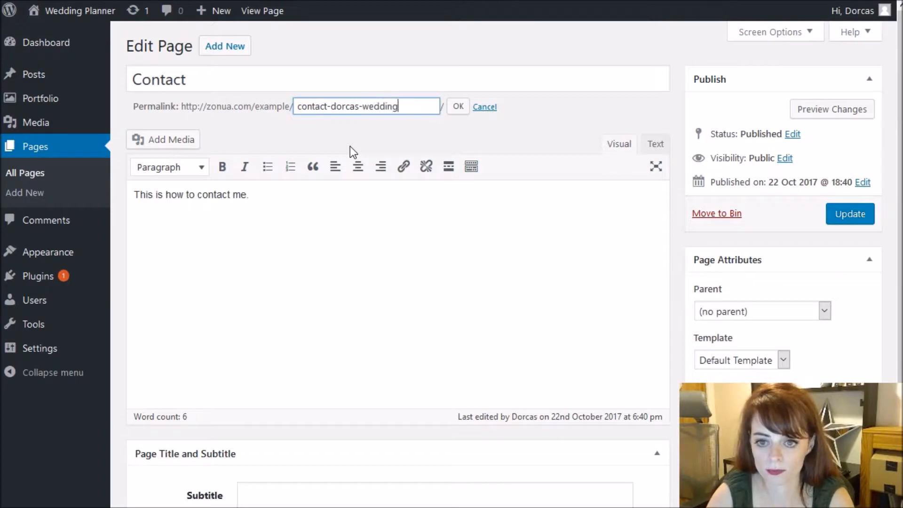
type("-p")
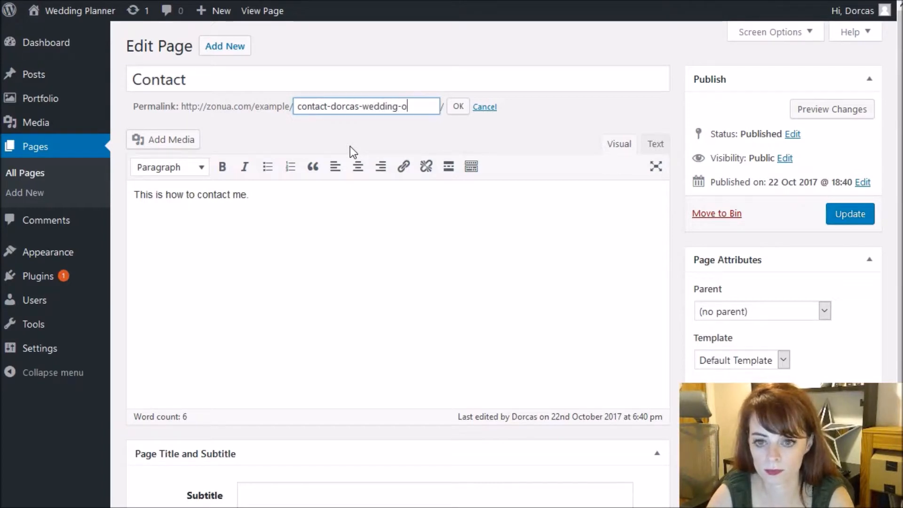
type("lanner")
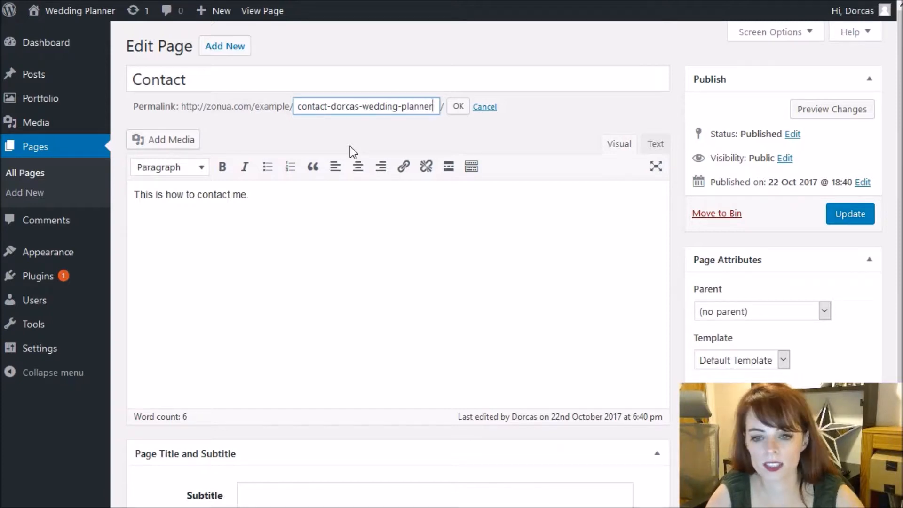
left_click(405, 104)
left_click(457, 106)
left_click(848, 215)
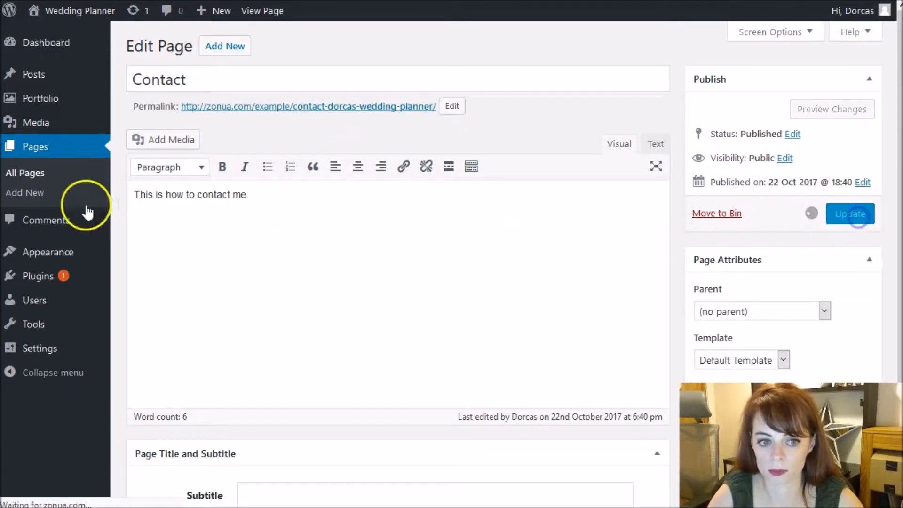
- Set the Venue page's permalink slug to "how to pick a great wedding venue" and update the page
left_click(59, 149)
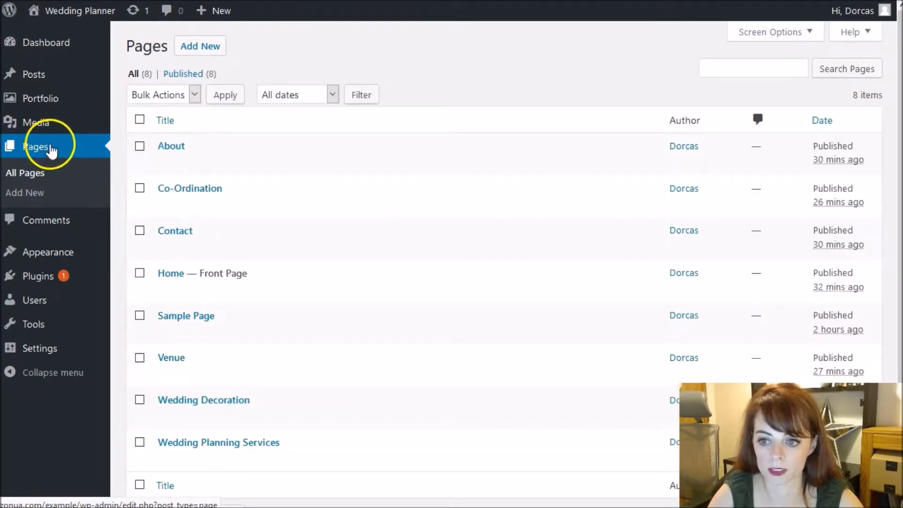
left_click(176, 357)
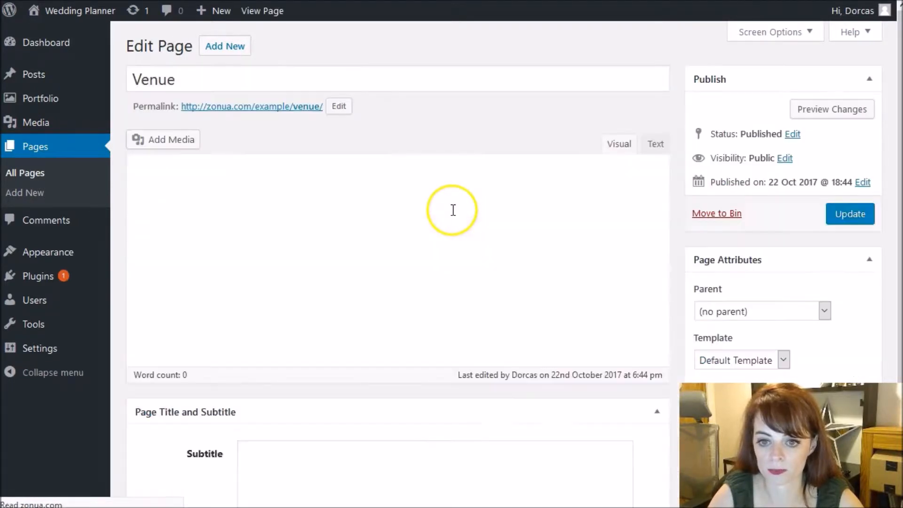
left_click(337, 106)
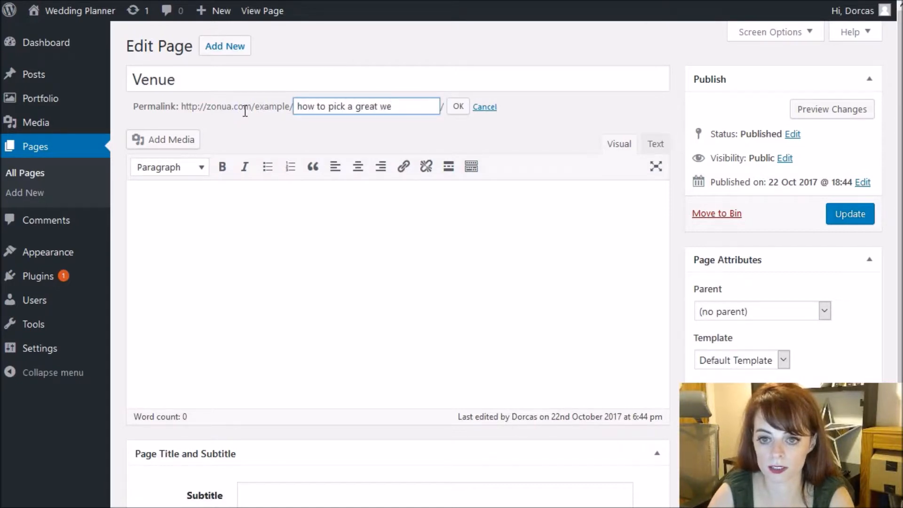
type("ue")
key("BackSpace")
key("BackSpace")
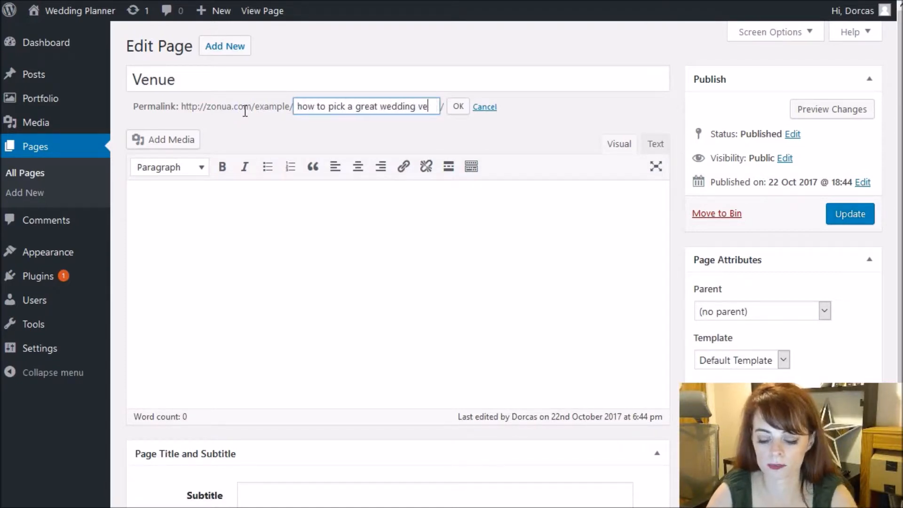
type("e")
key("BackSpace")
key("BackSpace")
type("enue")
left_click(456, 106)
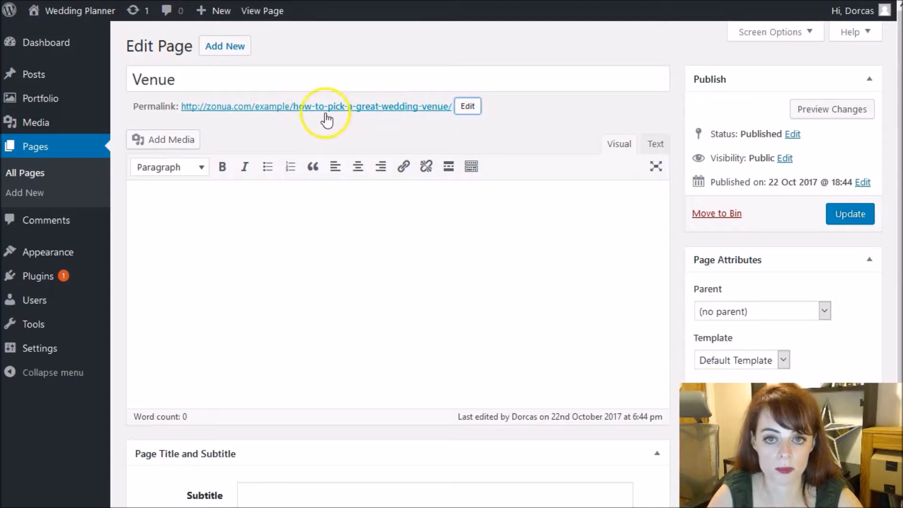
left_click(846, 216)
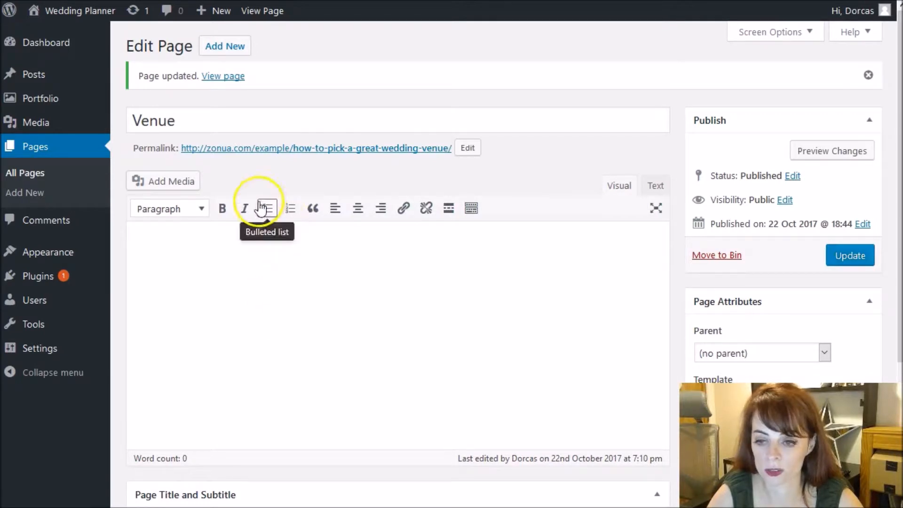
left_click(245, 343)
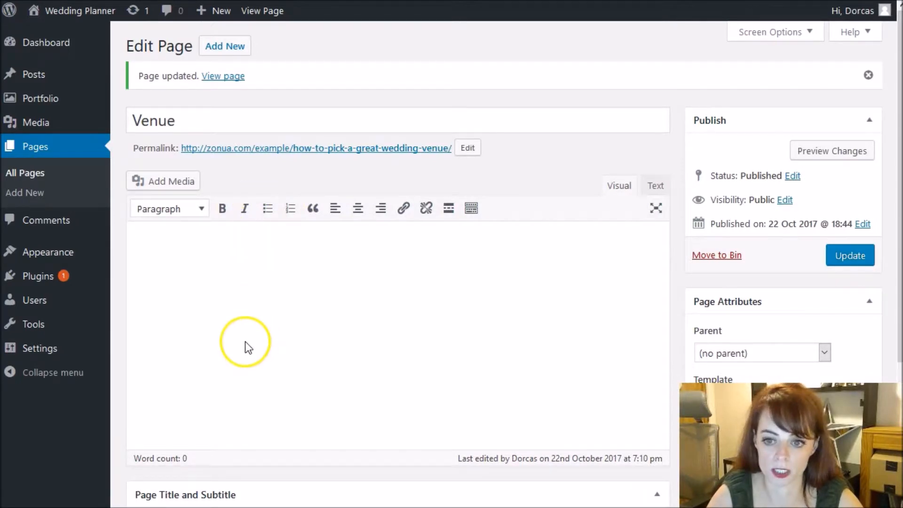
- Return to the list of all pages and move Sample Page to the Bin
left_click(66, 145)
left_click(29, 146)
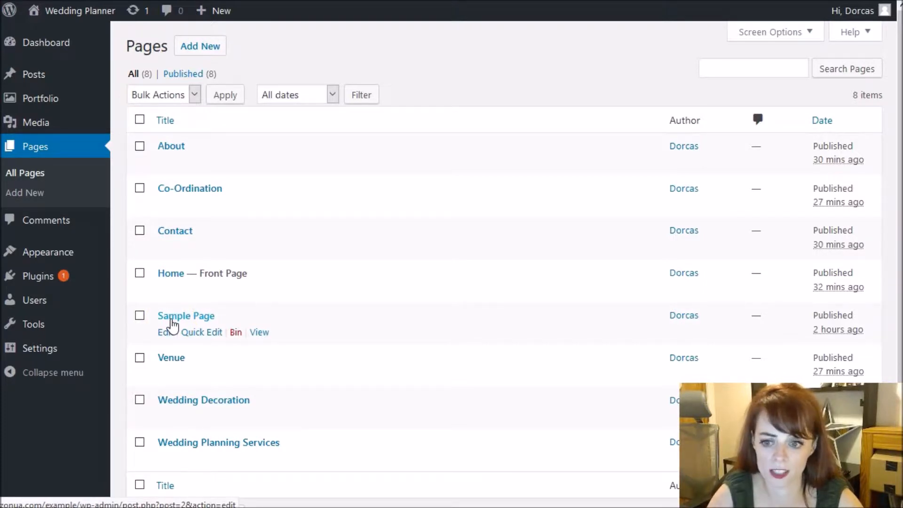
left_click(236, 334)
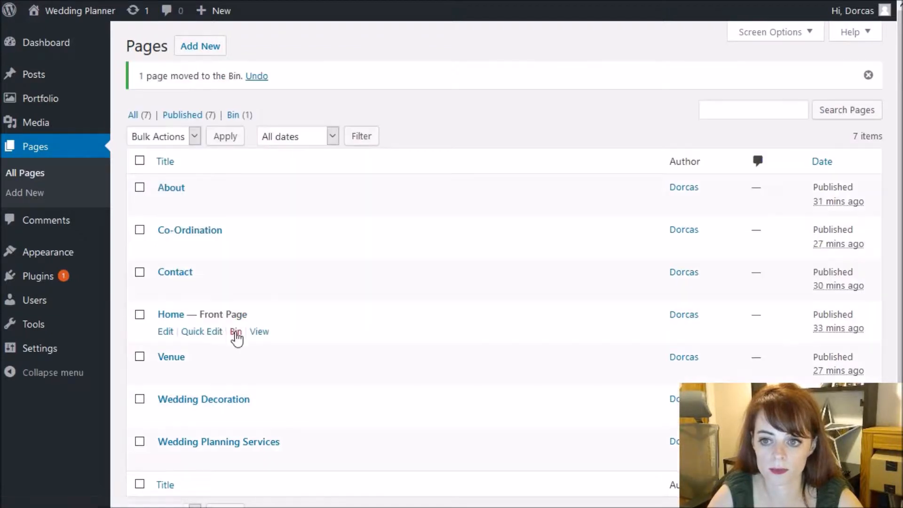
left_click(147, 233)
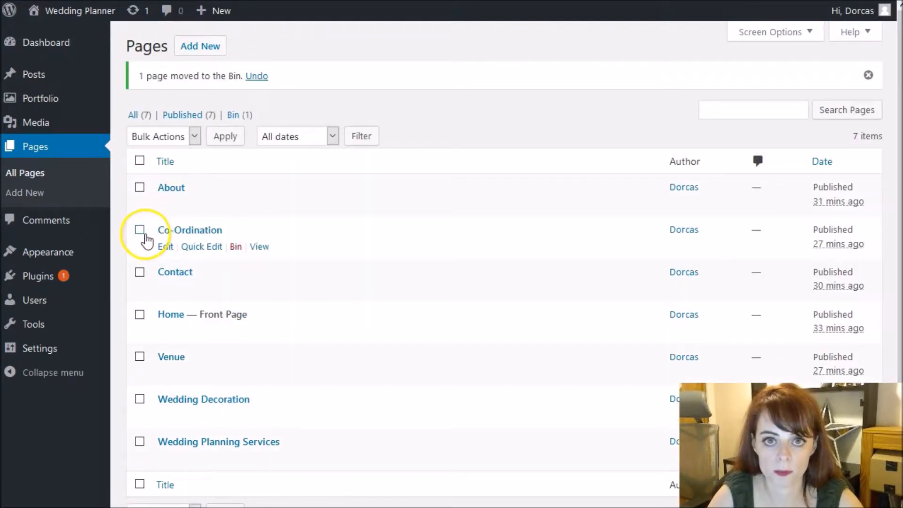
- Restore Sample Page from the Bin and show the list of all pages
left_click(234, 118)
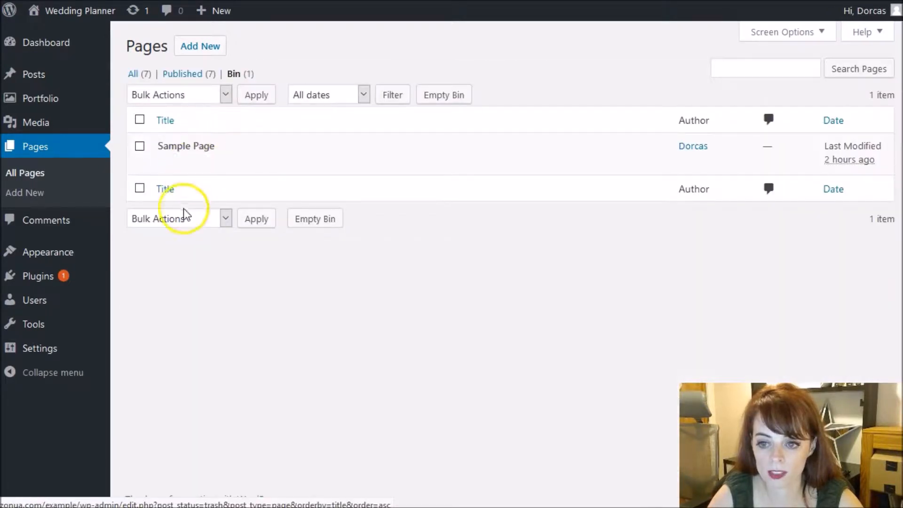
mouse_move(165, 150)
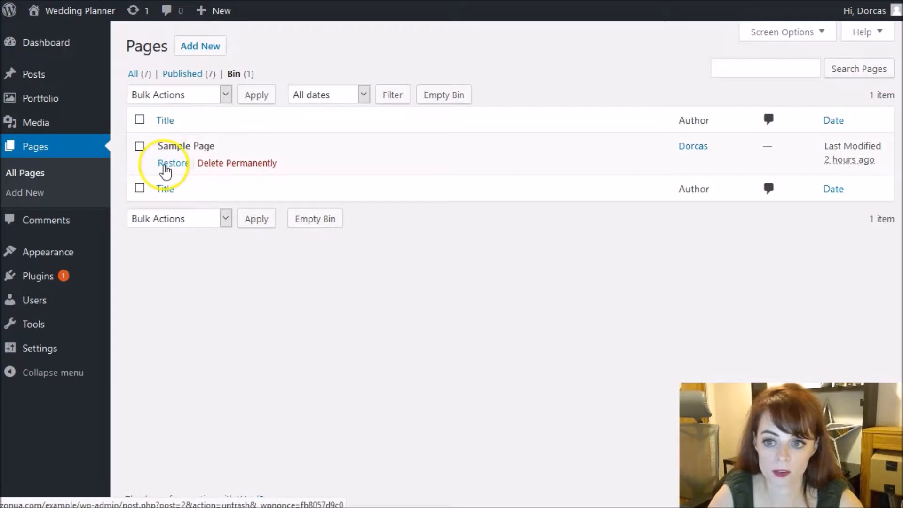
left_click(173, 164)
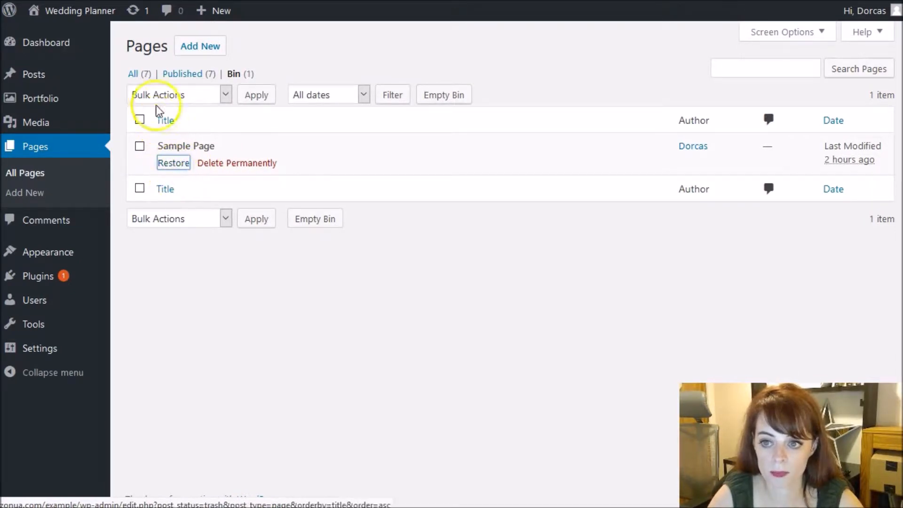
left_click(137, 114)
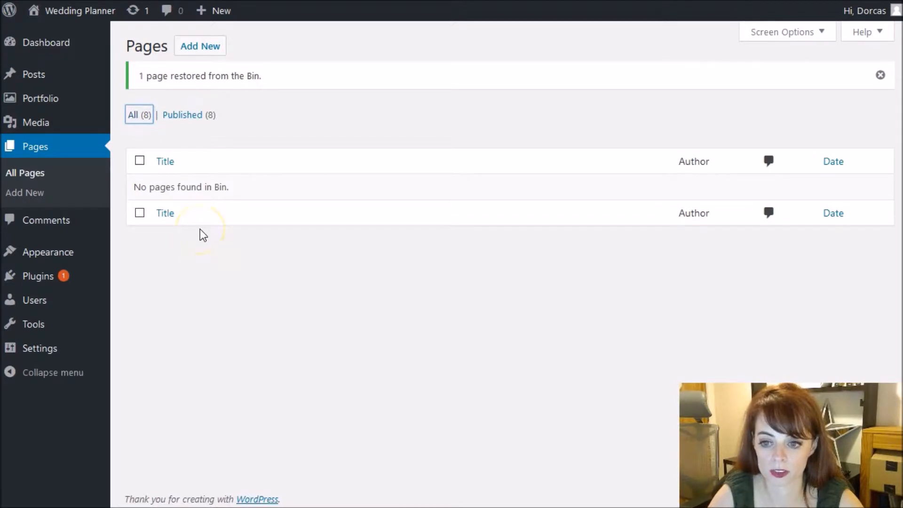
left_click(139, 115)
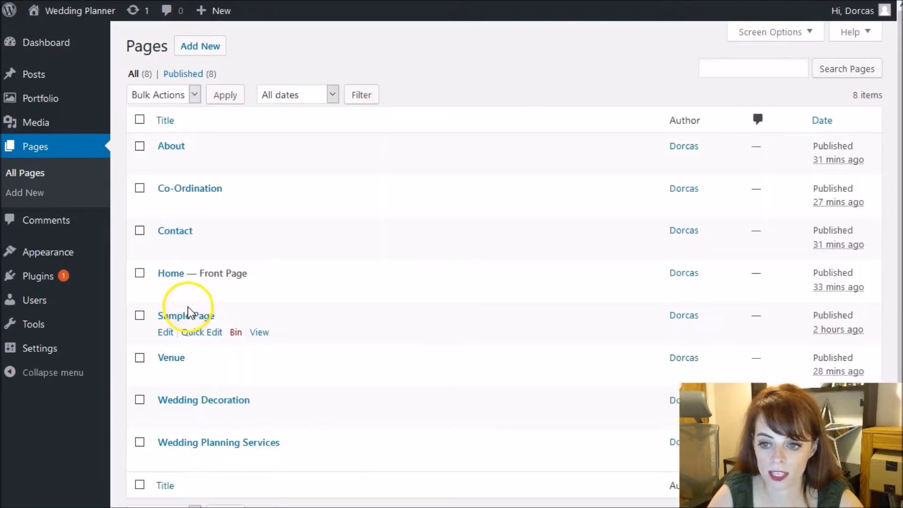
- Move Sample Page to the Bin and open the Wedding Planning Services page for editing
left_click(236, 335)
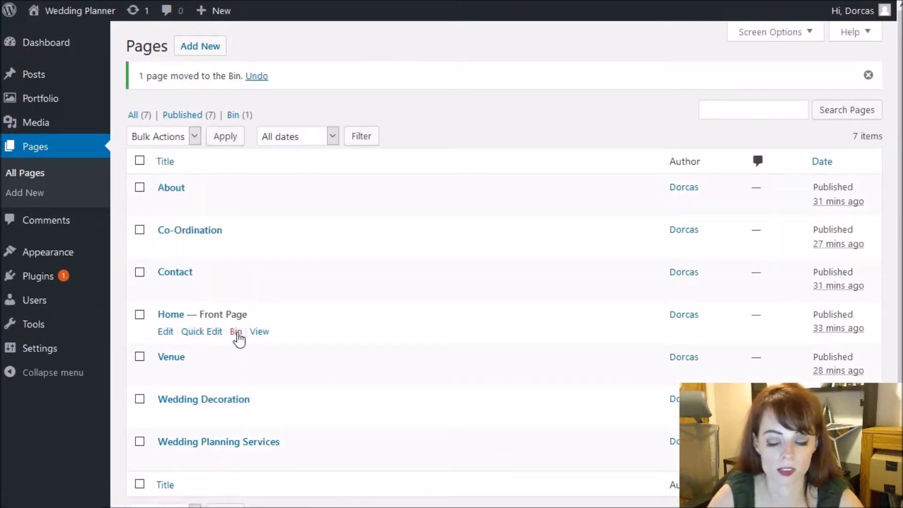
scroll(379, 367, "down", 2)
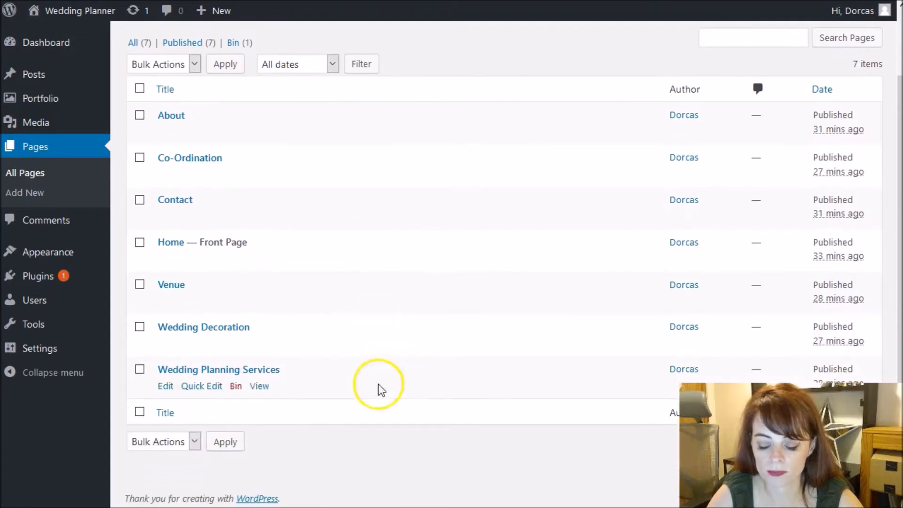
left_click(250, 371)
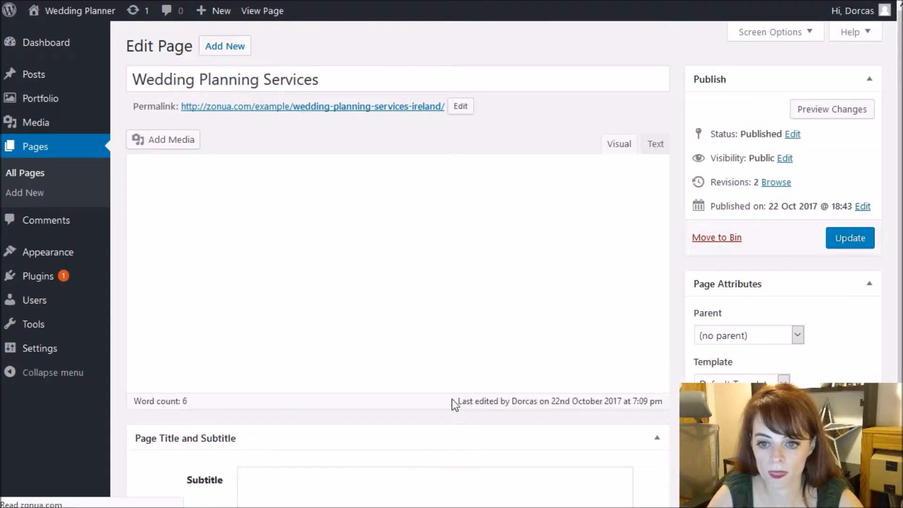
- Add a bulleted list below the text with Wedding Venue, Wedding Decoration and Wedding On-the-Day Co-Ordination, and update the page
left_click(322, 210)
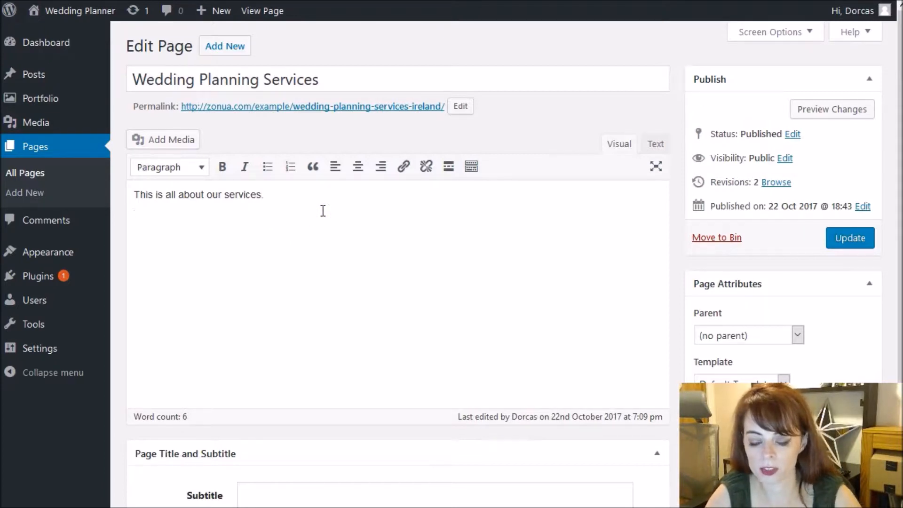
left_click(267, 167)
left_click(286, 193)
left_click(224, 216)
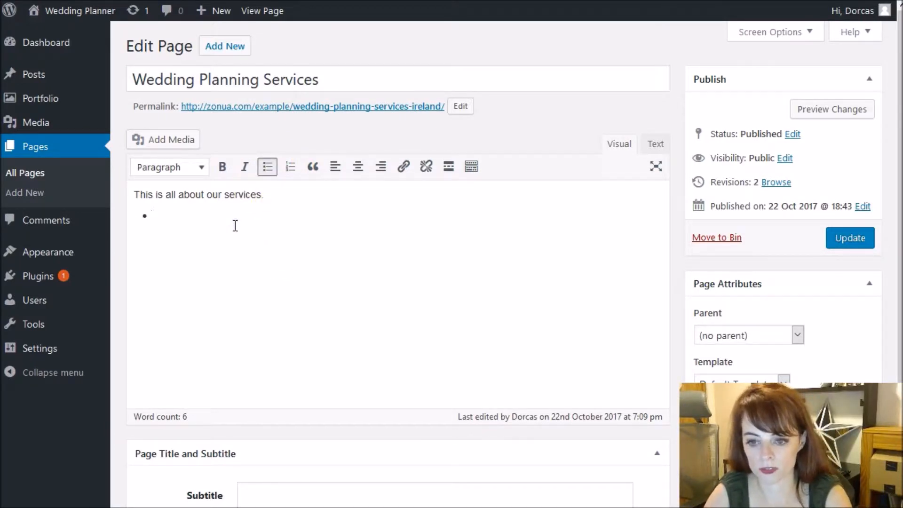
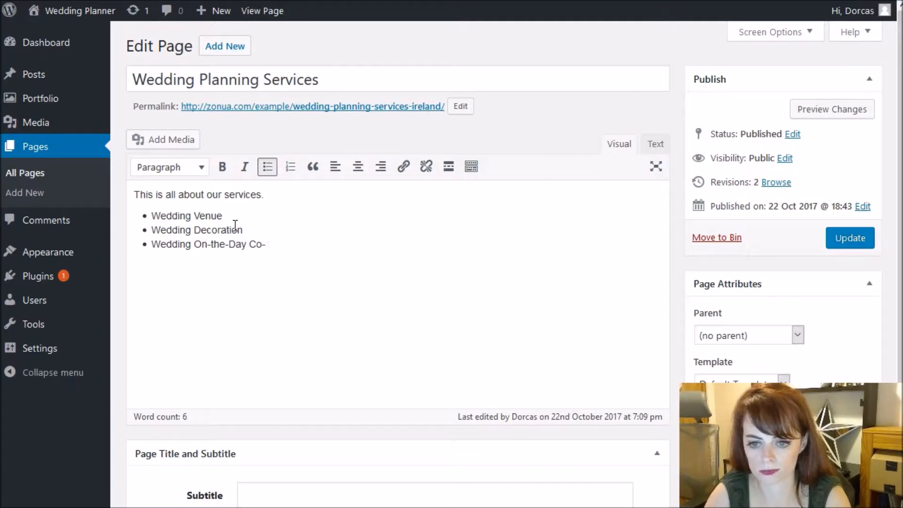
left_click(850, 237)
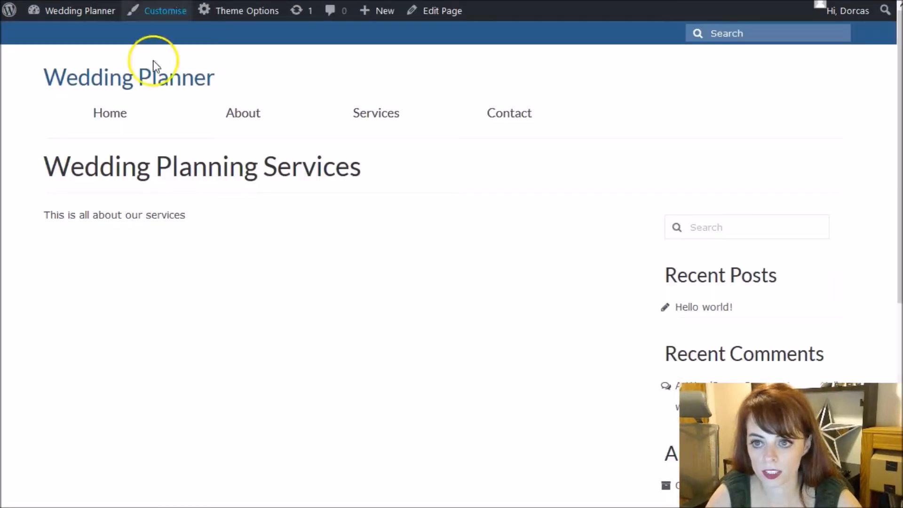
- Open the Services page from the live site's menu and check its new bulleted list
left_click(361, 120)
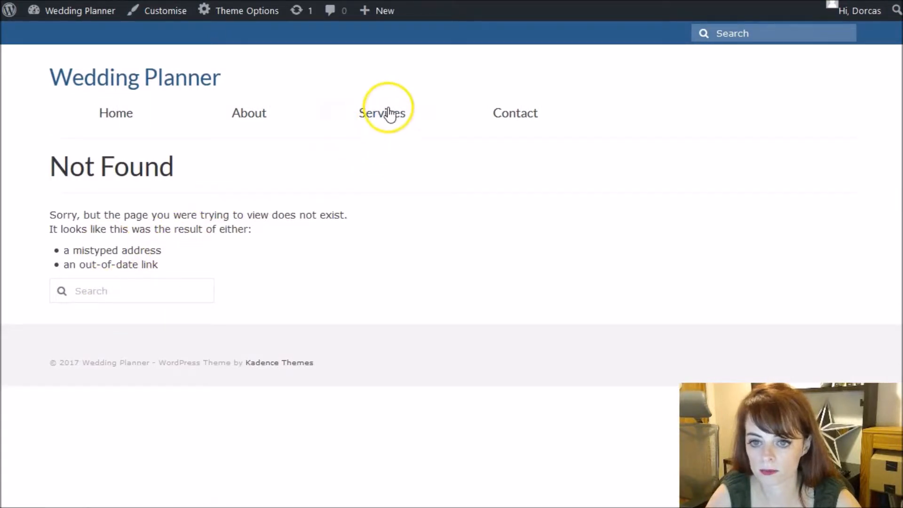
mouse_move(383, 117)
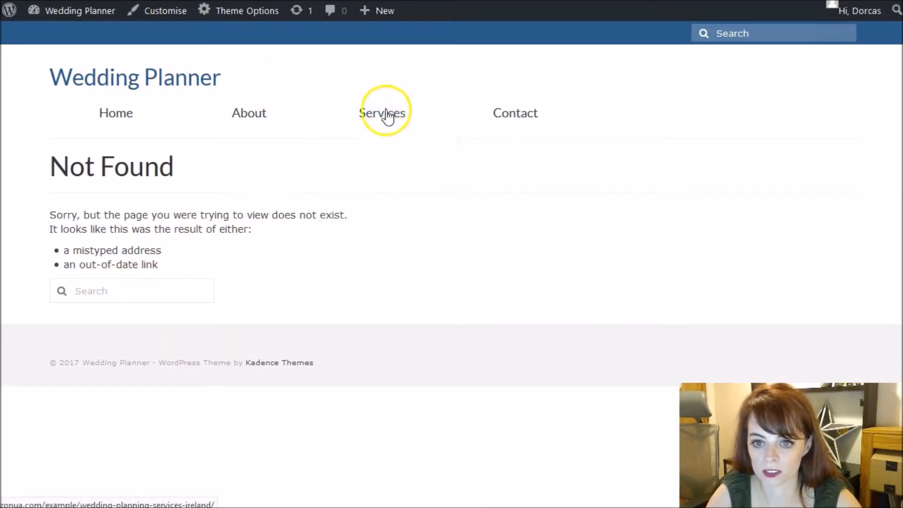
left_click(78, 1)
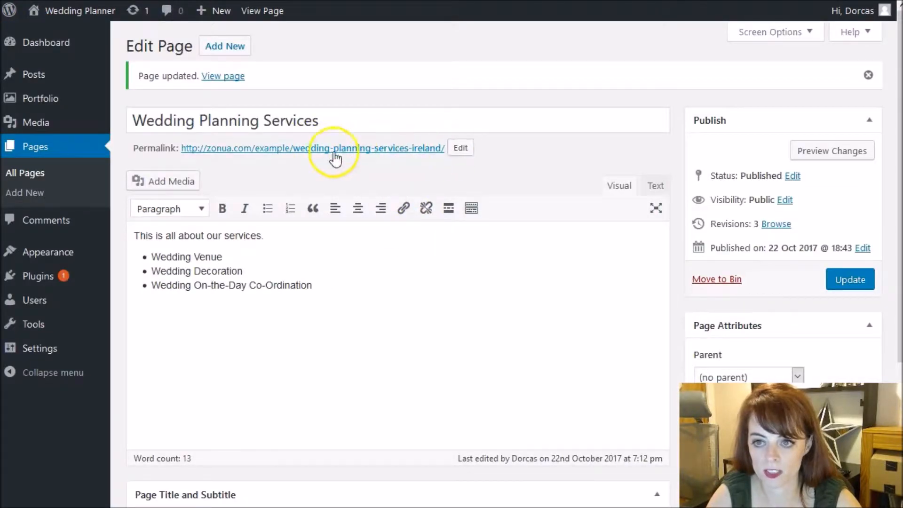
left_click(261, 1)
key("F5")
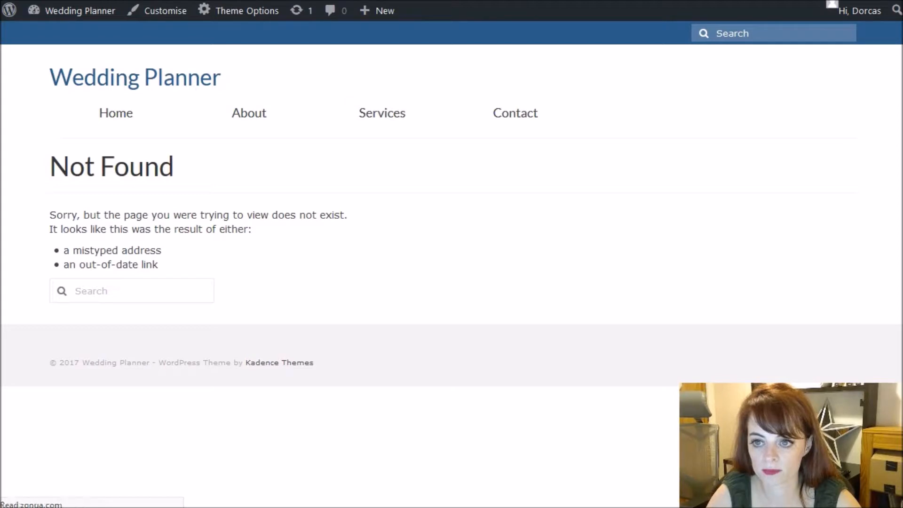
left_click(389, 113)
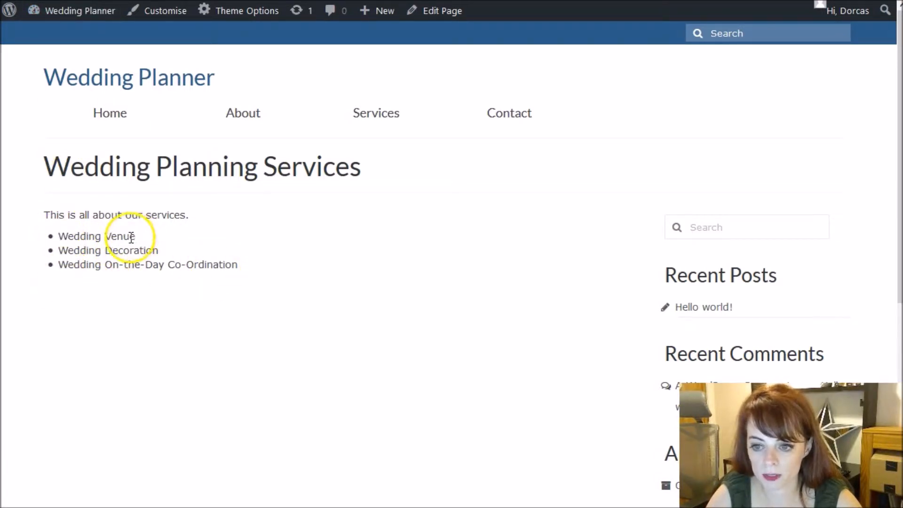
mouse_move(367, 120)
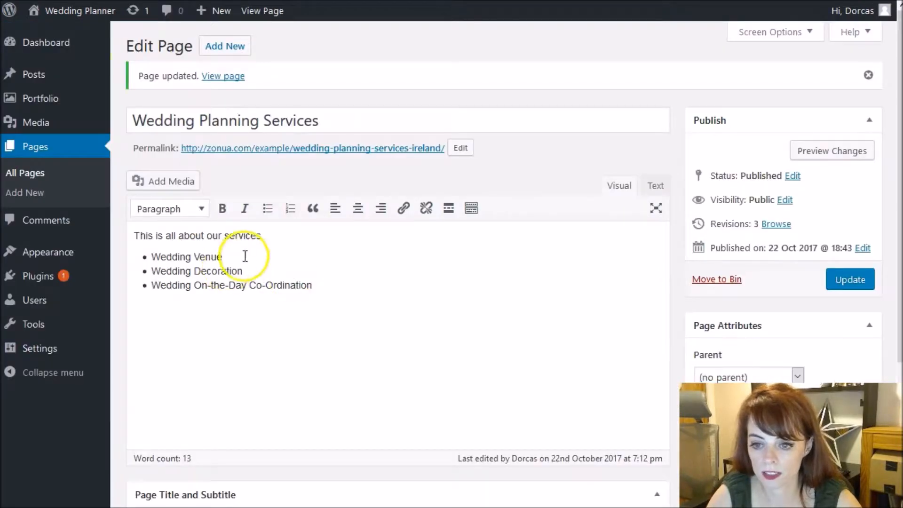
- Link the Wedding Venue bullet in the Wedding Planning Services page to the existing Venue page
left_click_drag(221, 256, 152, 253)
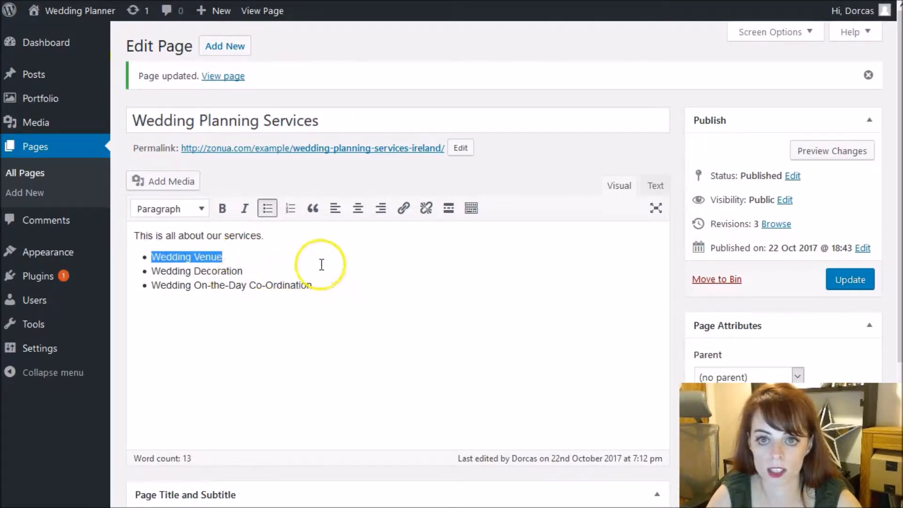
left_click(404, 211)
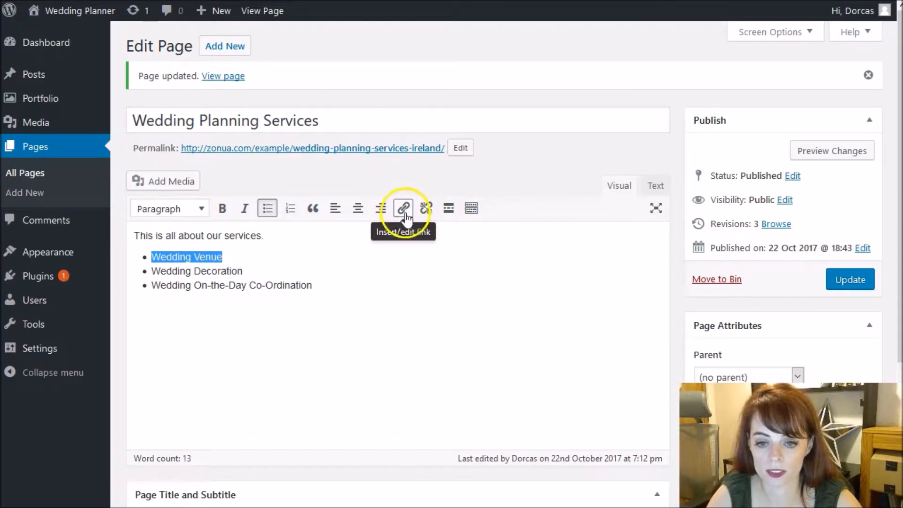
left_click(404, 211)
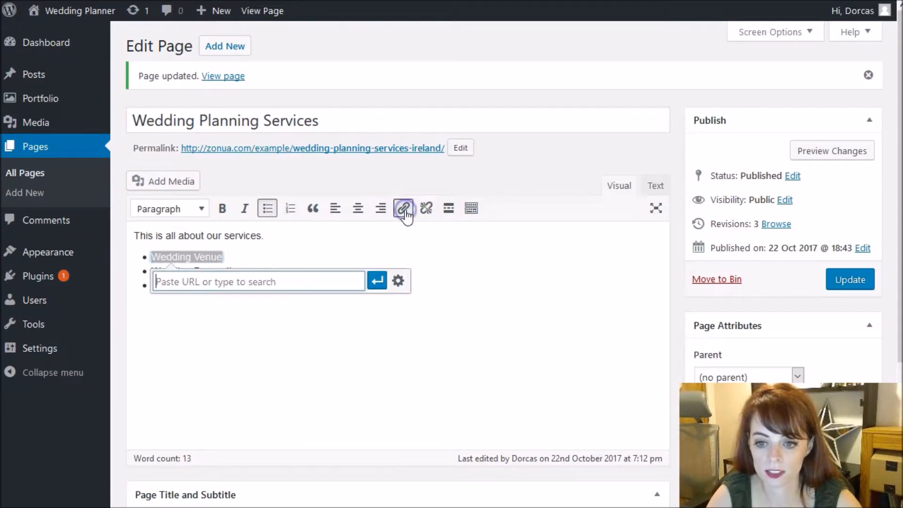
left_click(398, 282)
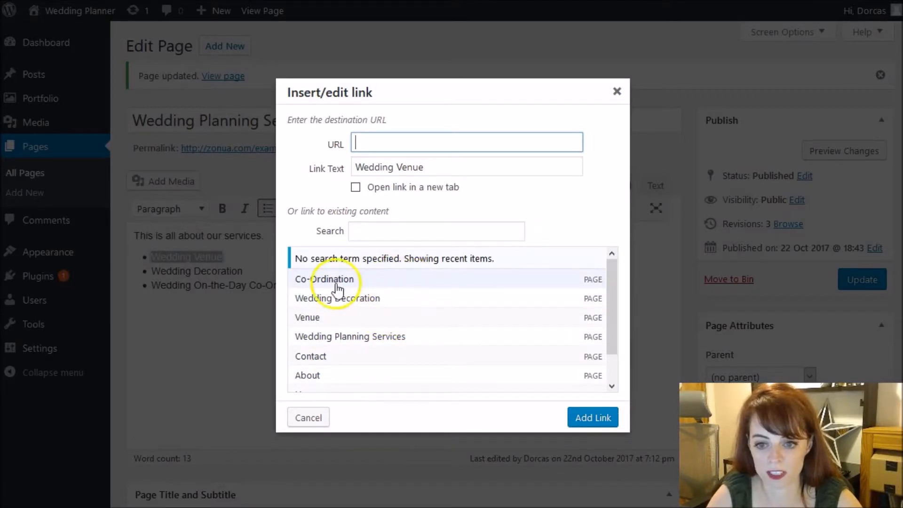
left_click(320, 318)
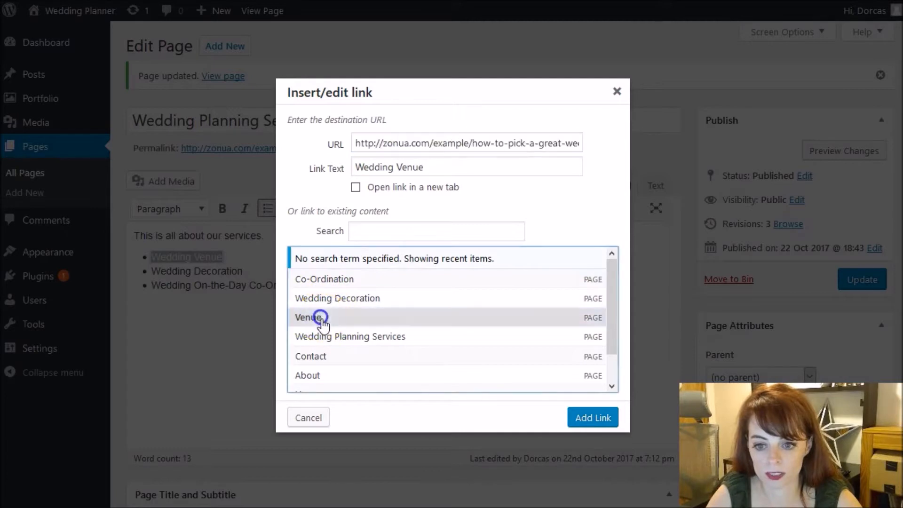
left_click(607, 423)
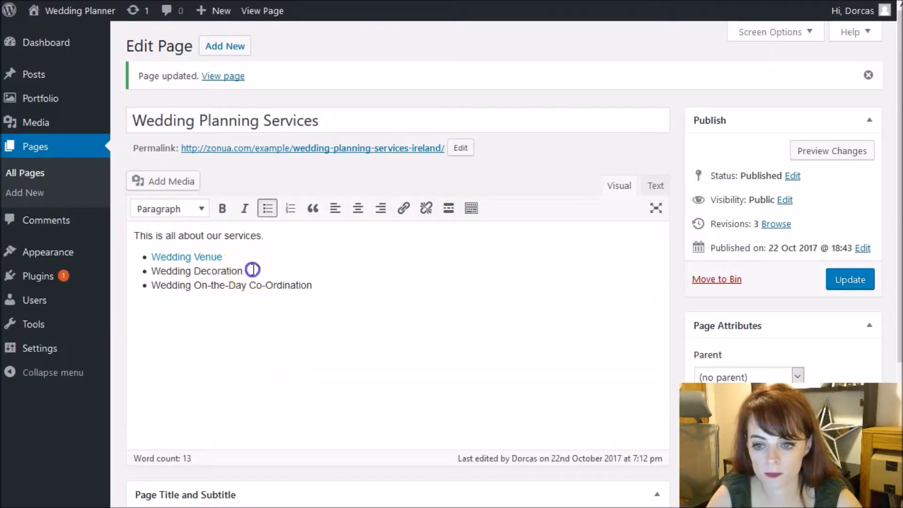
- Link the Wedding Decoration bullet to the existing Wedding Decoration page
left_click_drag(249, 271, 151, 271)
left_click(403, 208)
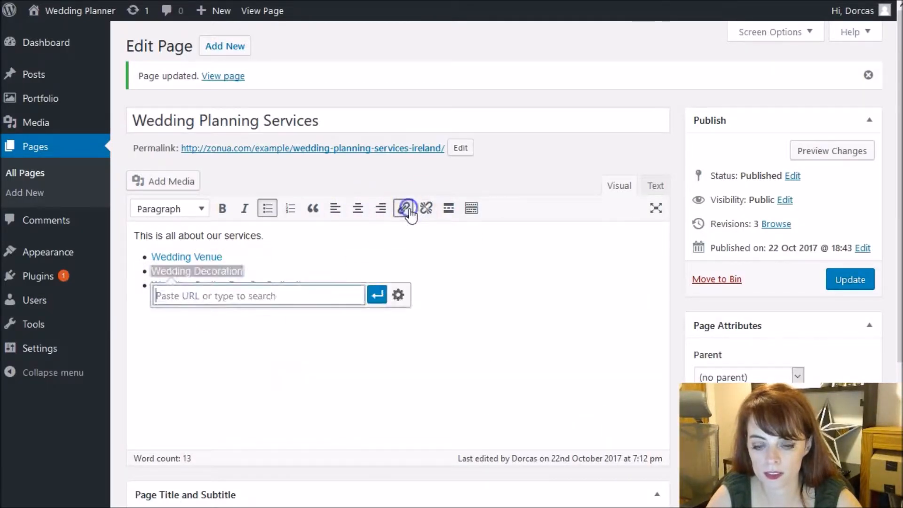
left_click(398, 295)
left_click(353, 301)
left_click(594, 418)
- Link the Wedding On-the-Day Co-Ordination bullet to the existing Co-Ordination page and update the page
left_click_drag(297, 289, 153, 282)
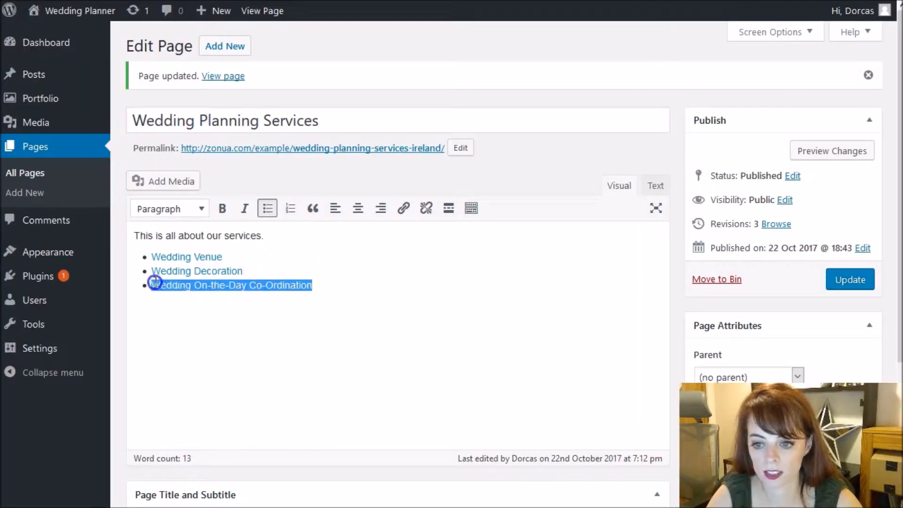
left_click(405, 208)
left_click(397, 309)
scroll(373, 336, "down", 1)
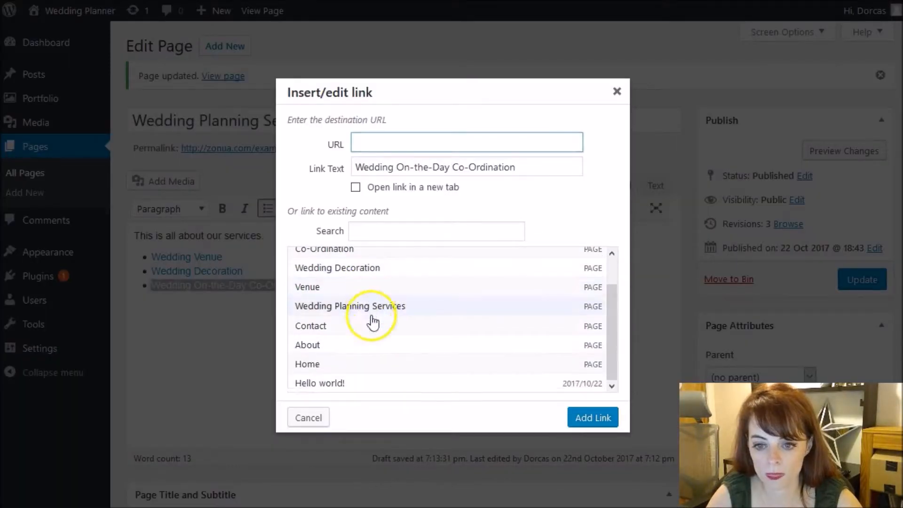
scroll(337, 300, "up", 2)
left_click(331, 278)
left_click(588, 418)
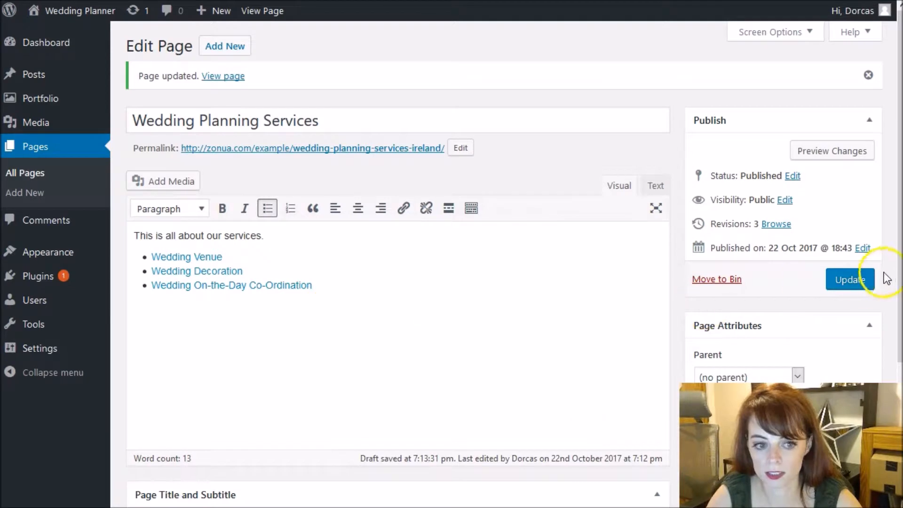
left_click(863, 282)
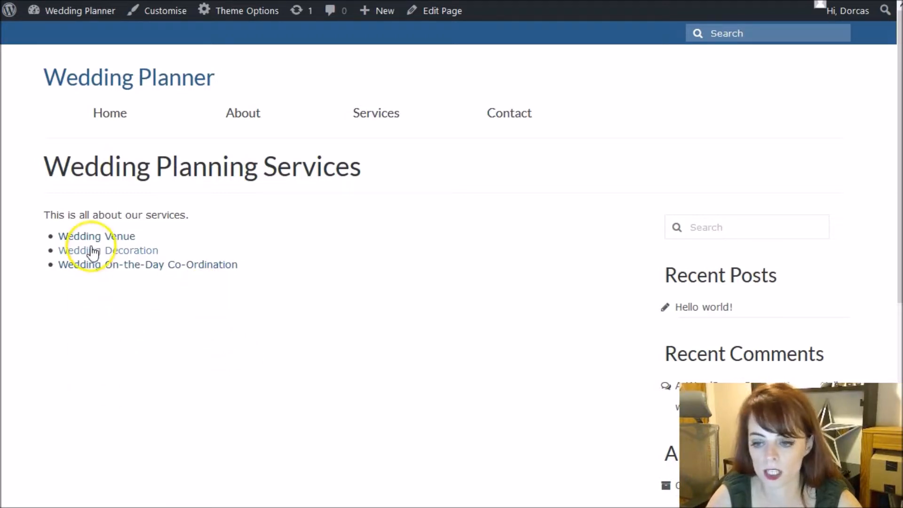
- Test the Wedding Venue and Wedding Decoration links on the live Services page, returning to it after each
left_click(114, 238)
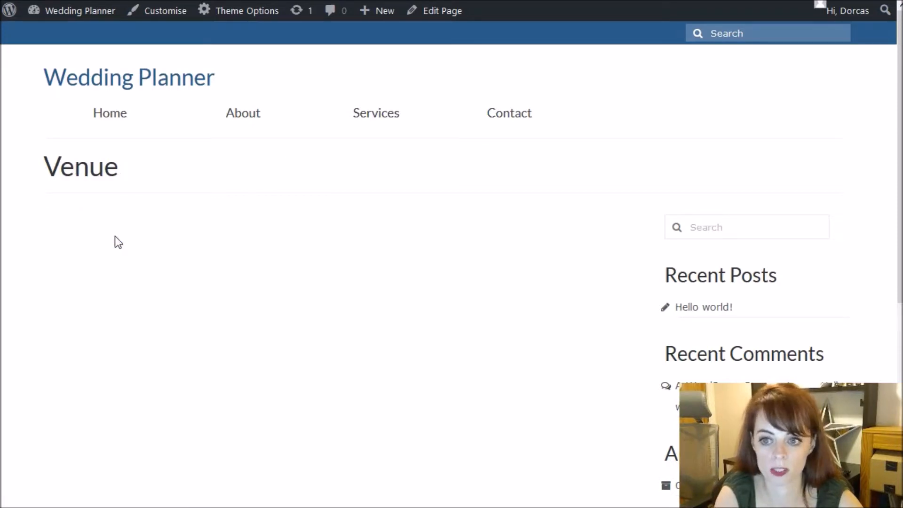
key("alt+Left")
left_click(128, 254)
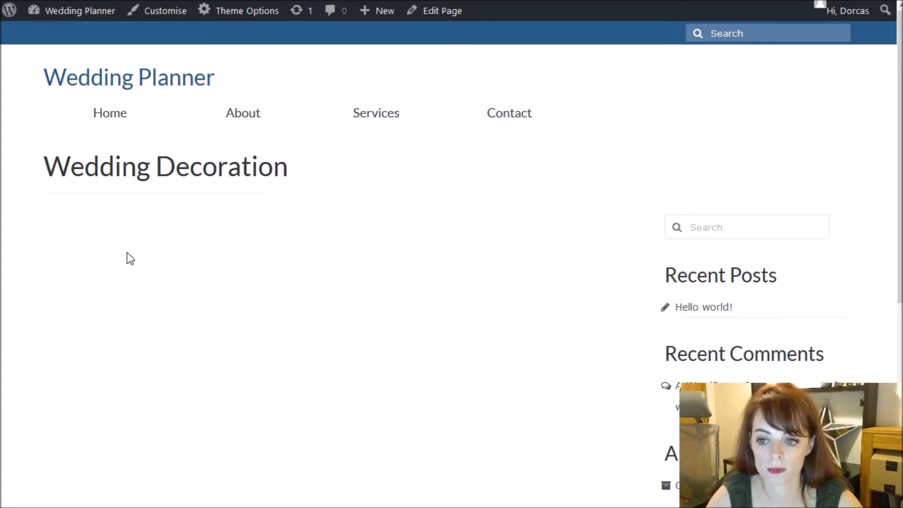
key("alt+Left")
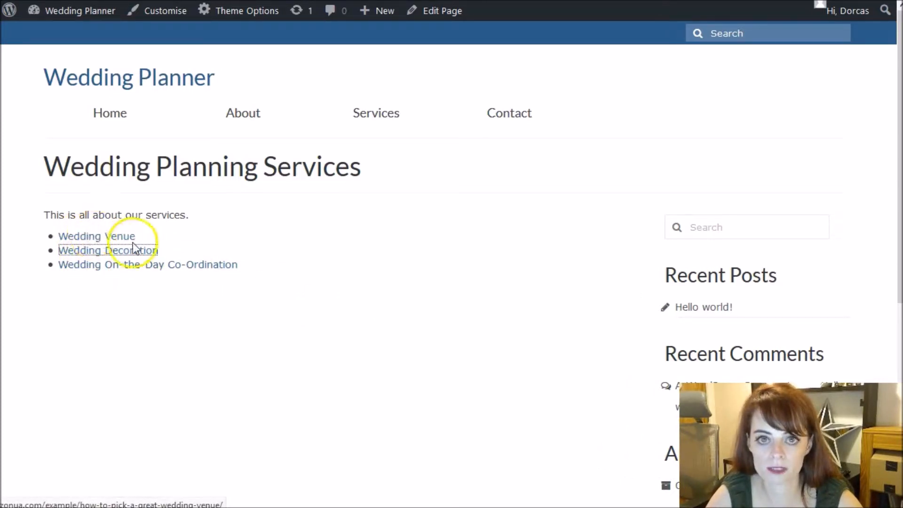
- View the Home and About pages on the live site
left_click(104, 117)
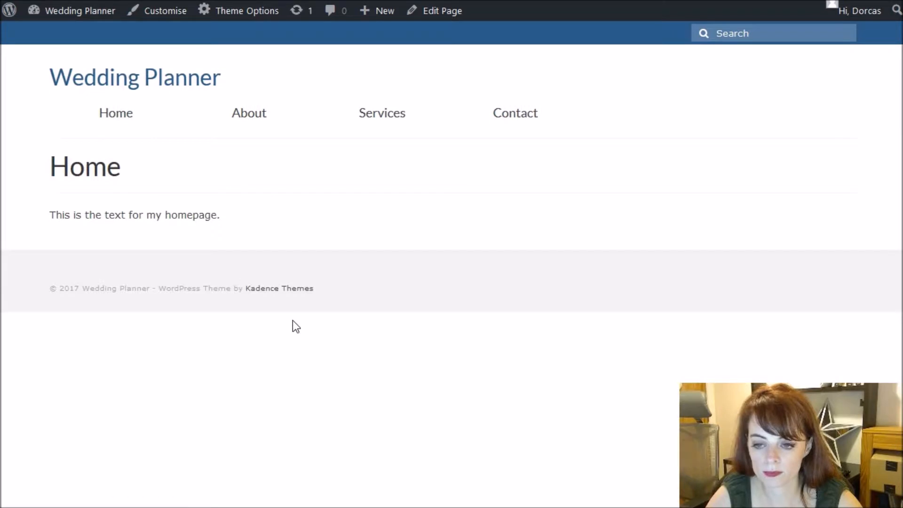
left_click(118, 210)
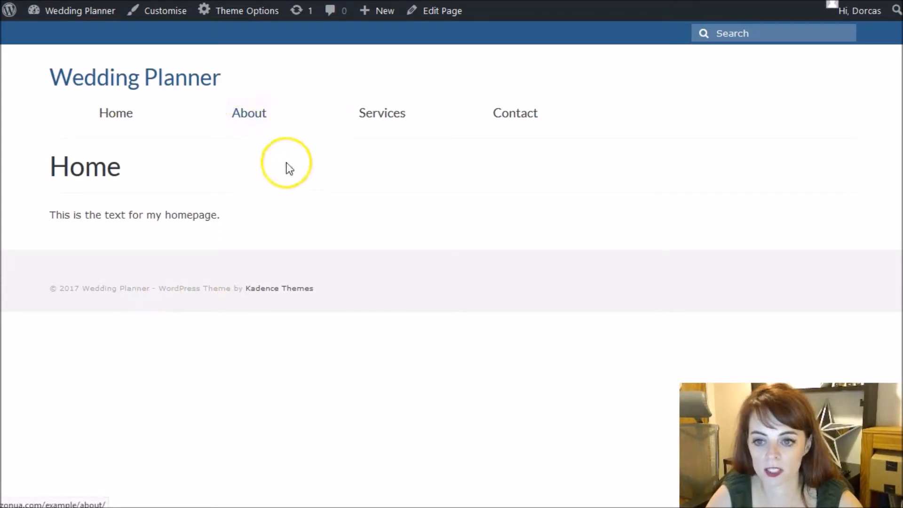
left_click(261, 114)
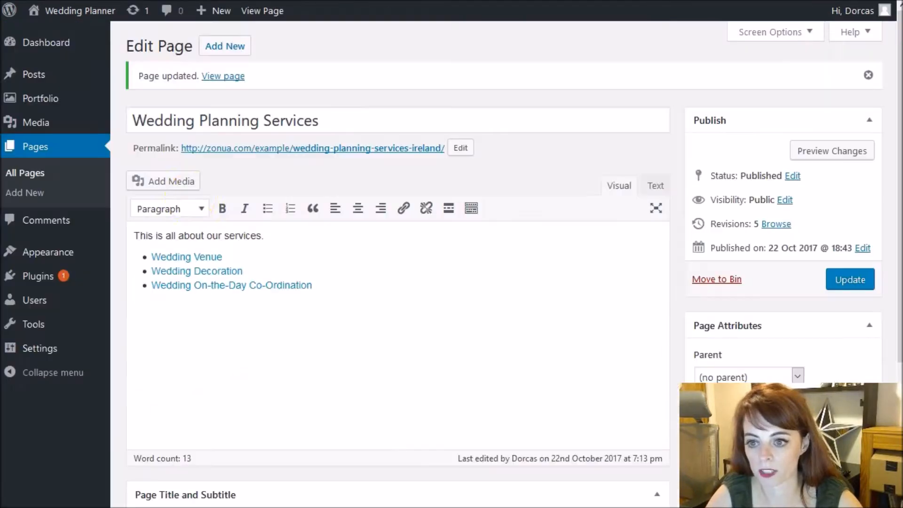
- Open the About page for editing and add a second paragraph reading "This is another paragraph."
left_click(14, 154)
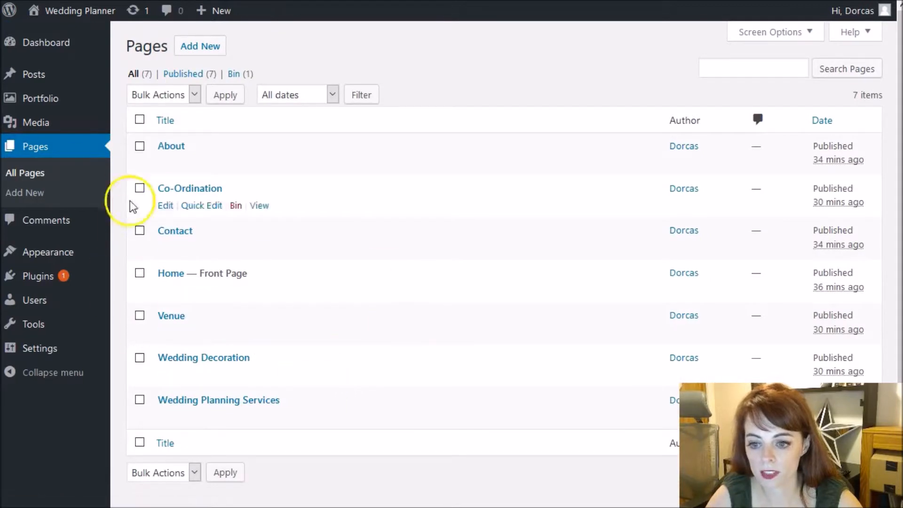
left_click(170, 146)
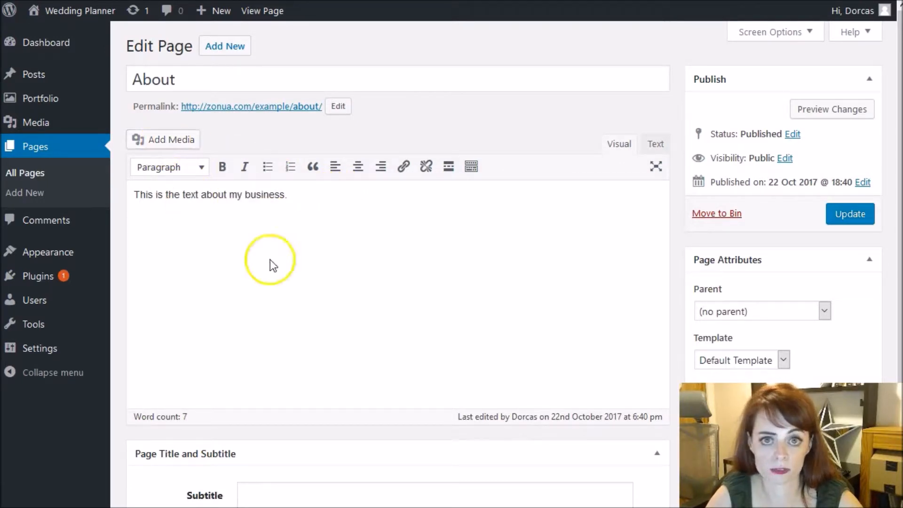
left_click(335, 192)
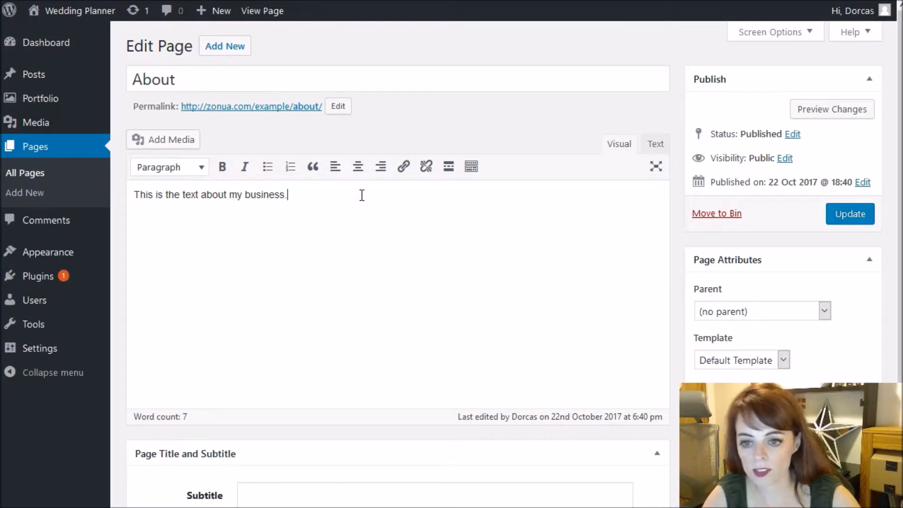
key("Return")
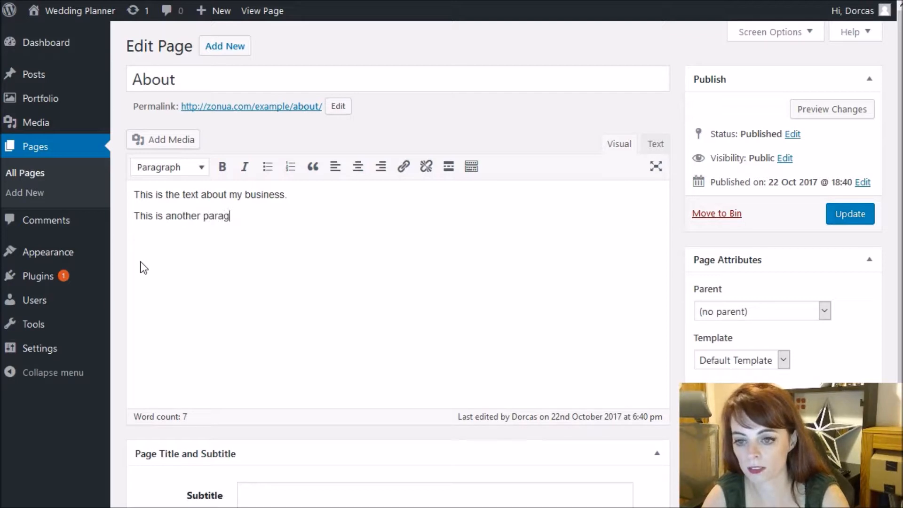
- Insert an empty line between the two paragraphs of the About page and place the cursor there
left_click(309, 194)
key("Return")
left_click(141, 207)
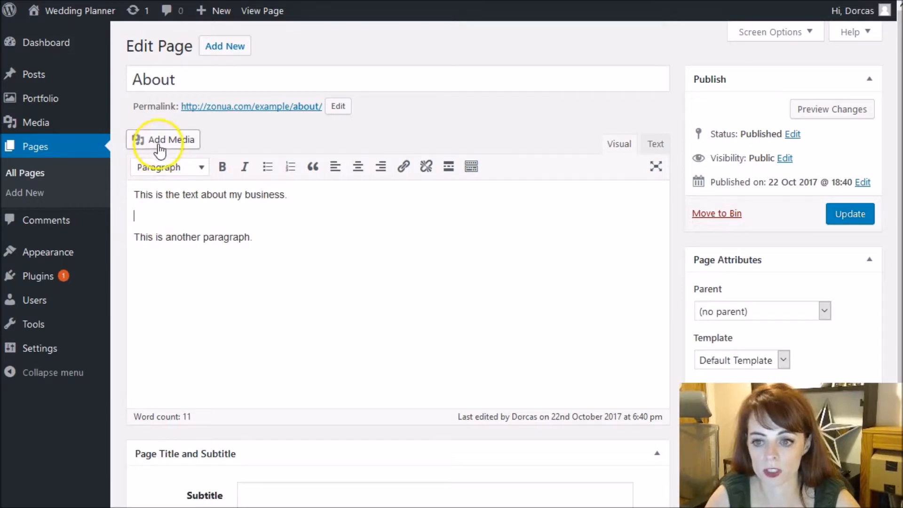
- Open media insertion at the empty line between the About page's two paragraphs, check the Media Library, and return to uploading files
left_click_drag(136, 194, 296, 193)
left_click_drag(256, 238, 118, 230)
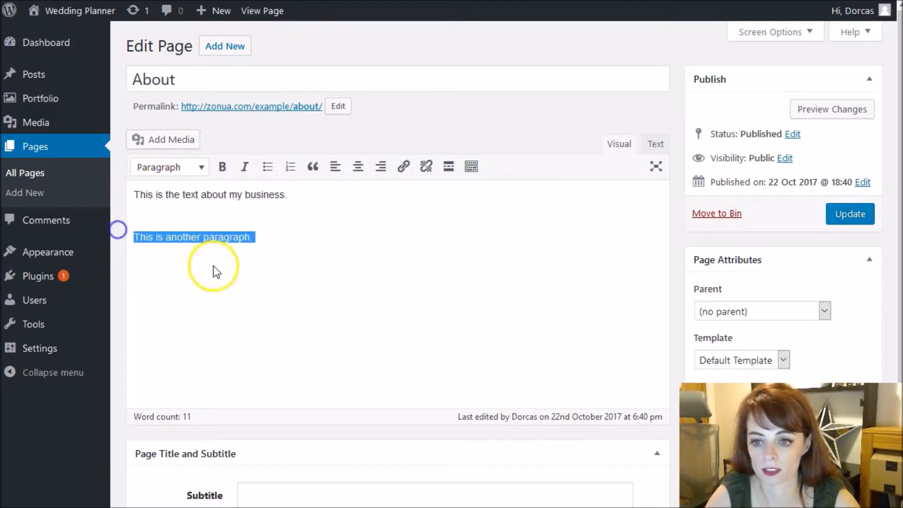
left_click(162, 216)
left_click(165, 141)
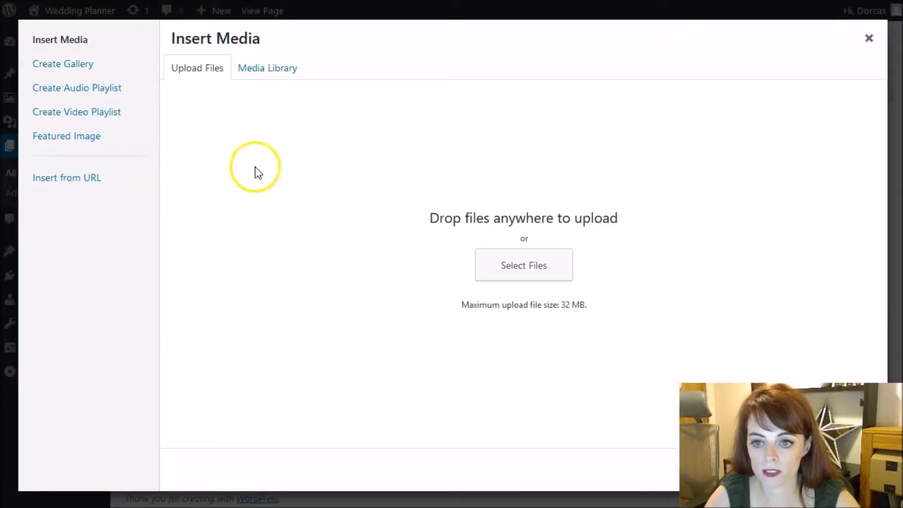
left_click(263, 71)
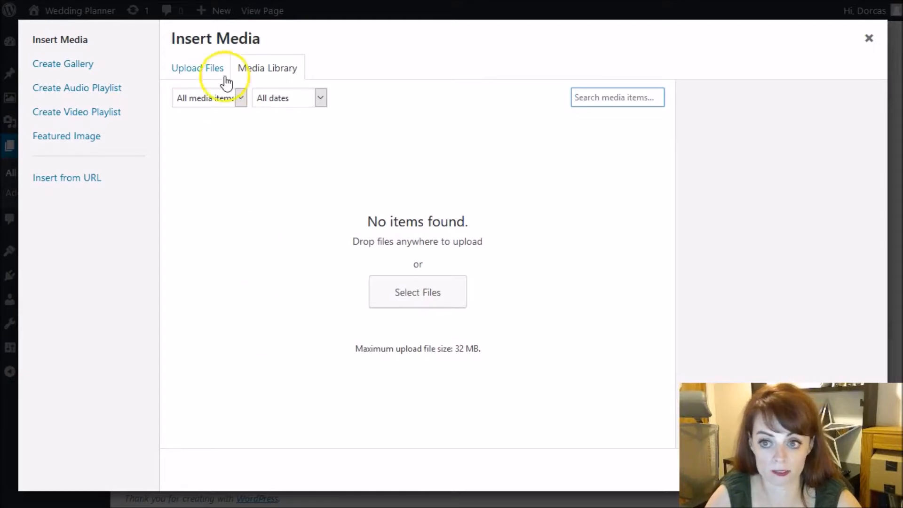
left_click(190, 66)
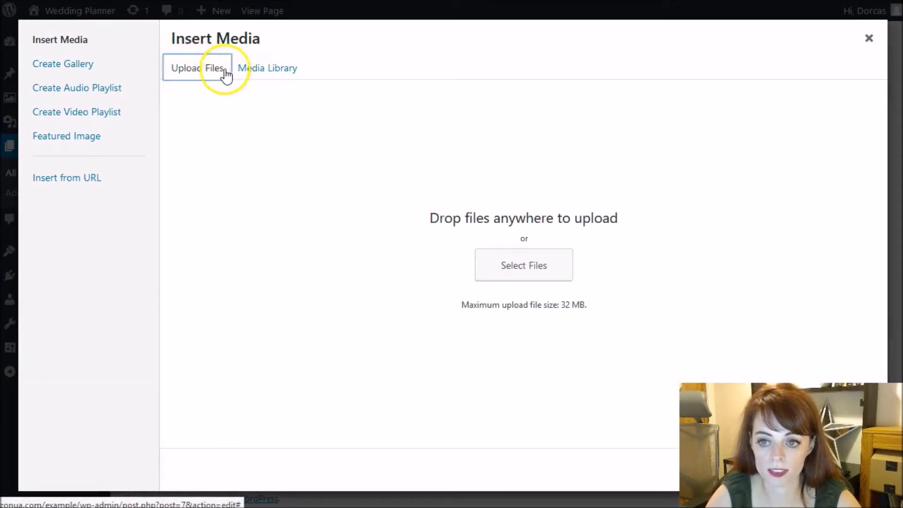
- Start selecting a file to upload and browse from Synched Talentpool into the WordPress folder's subfolder that holds the wedding JPEG images
left_click(517, 266)
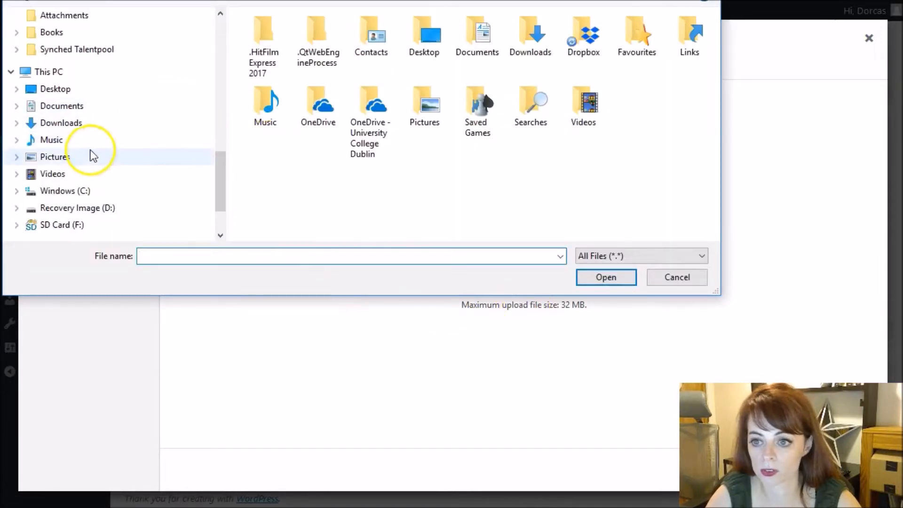
left_click(79, 49)
left_click(283, 212)
scroll(283, 213, "down", 10)
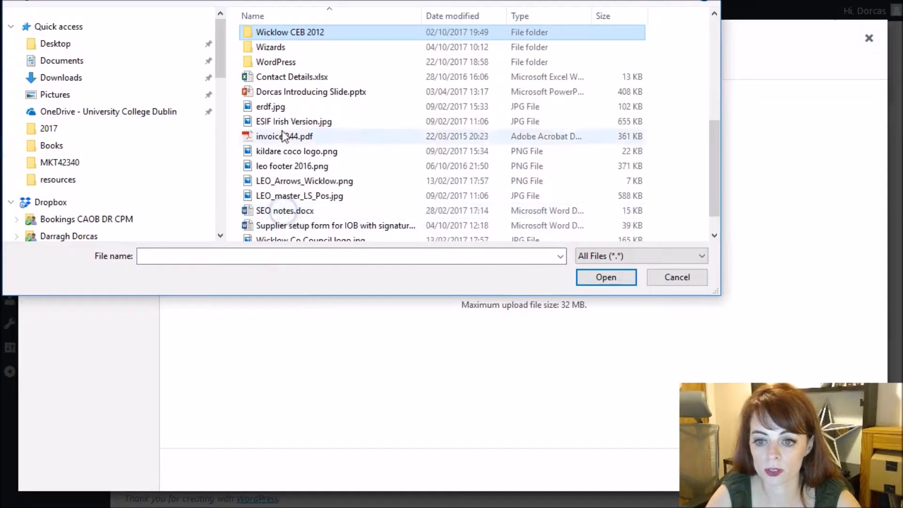
double_click(261, 61)
double_click(281, 110)
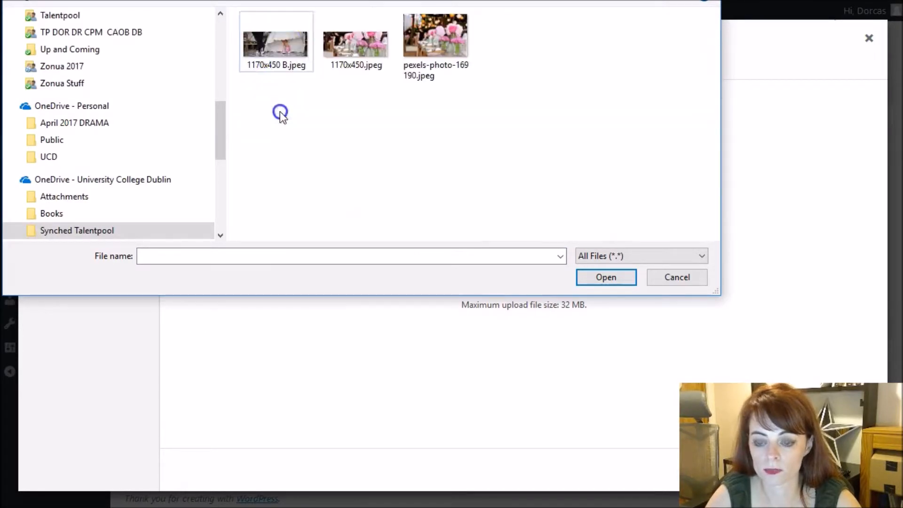
- Rename the pexels-photo-169190.jpeg file in the upload dialog as wedding-planner-ireland.jpeg
left_click(431, 50)
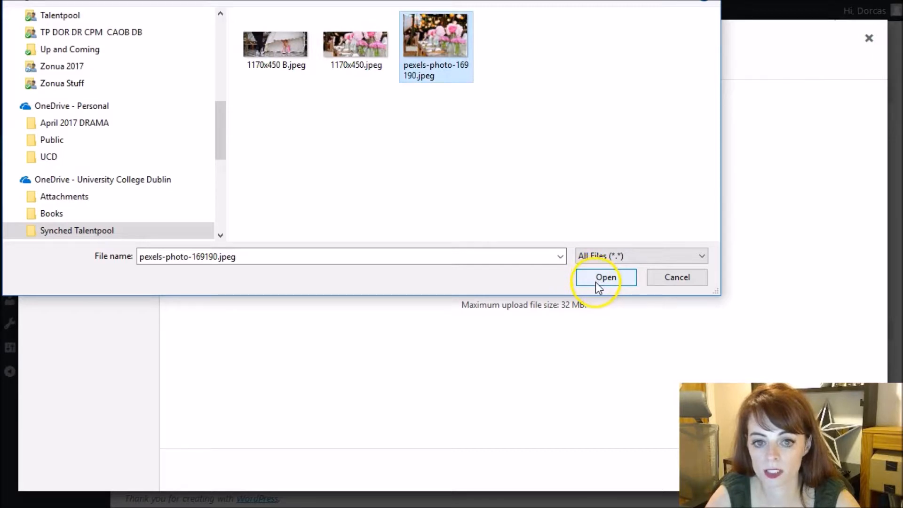
left_click(411, 75)
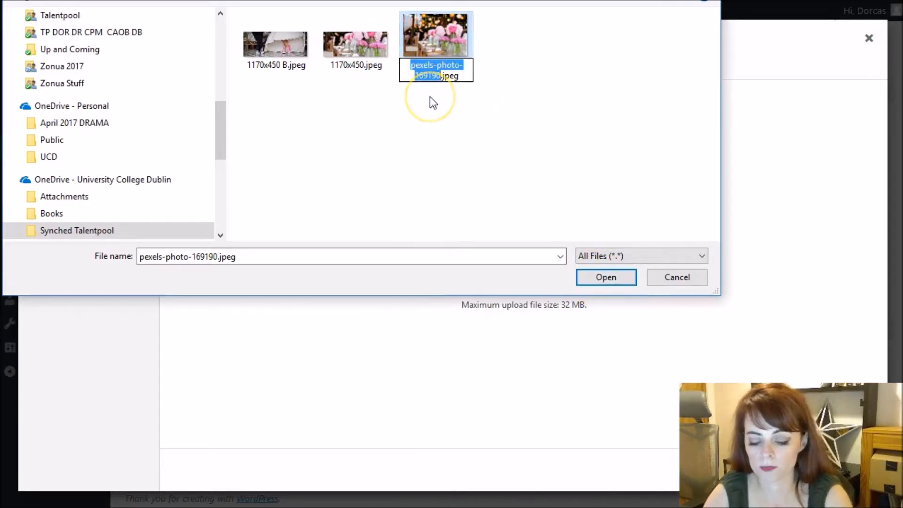
type("we")
type("dding-r")
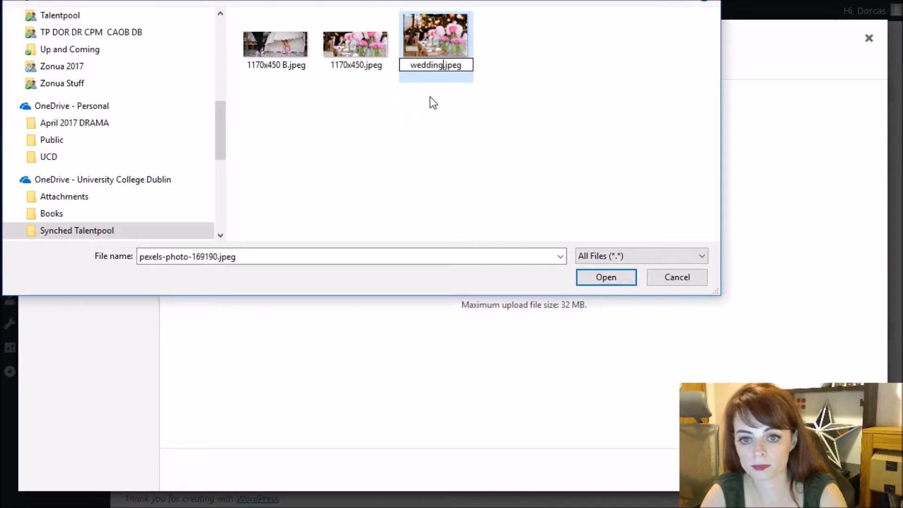
key("BackSpace")
type("pl")
type("anner-irela")
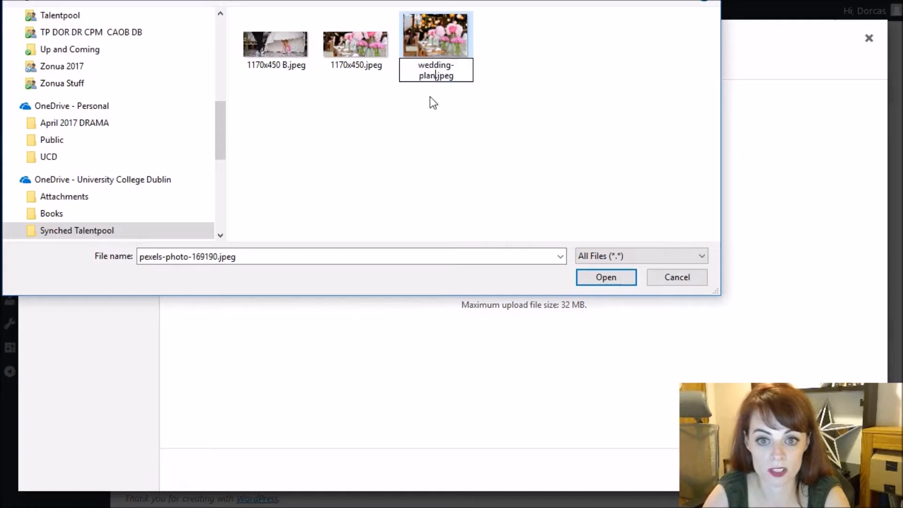
type("nd")
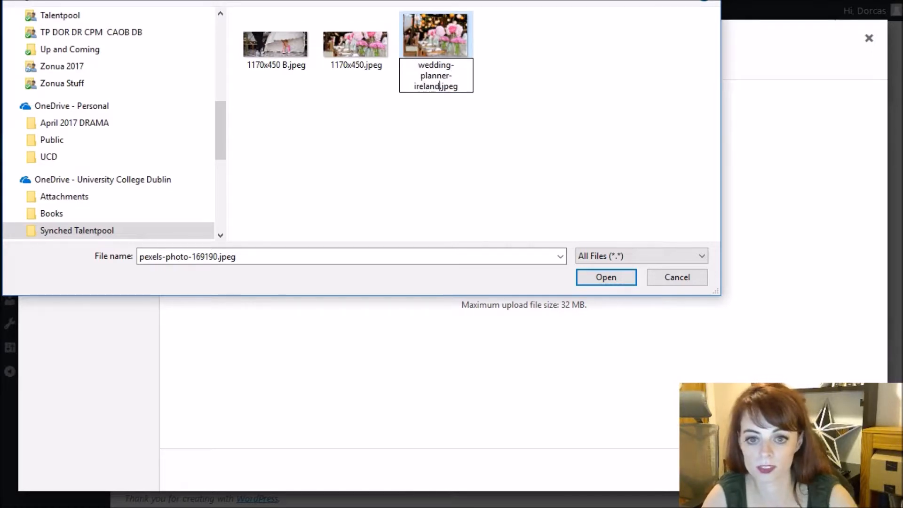
left_click(550, 190)
- Upload wedding-planner-ireland.jpeg to the media library and insert it into the page at Medium size, 300 × 199
left_click(607, 278)
left_click(454, 74)
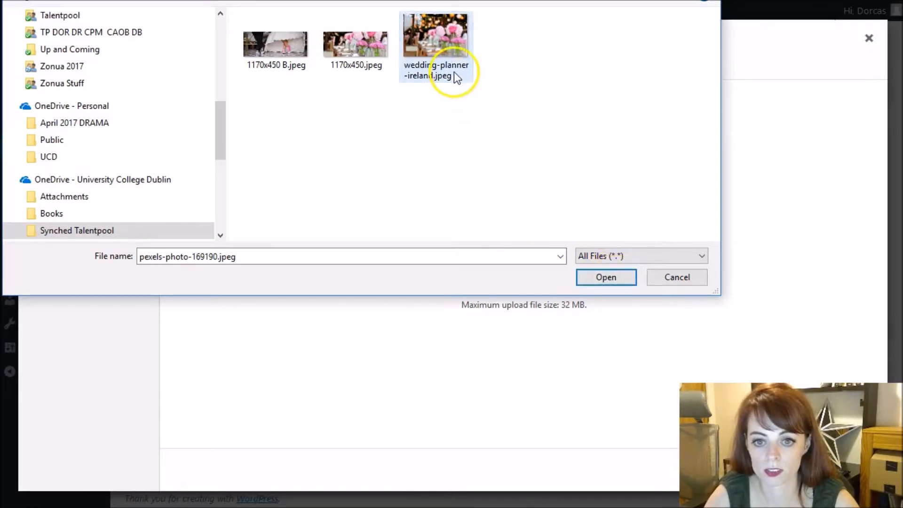
left_click(606, 277)
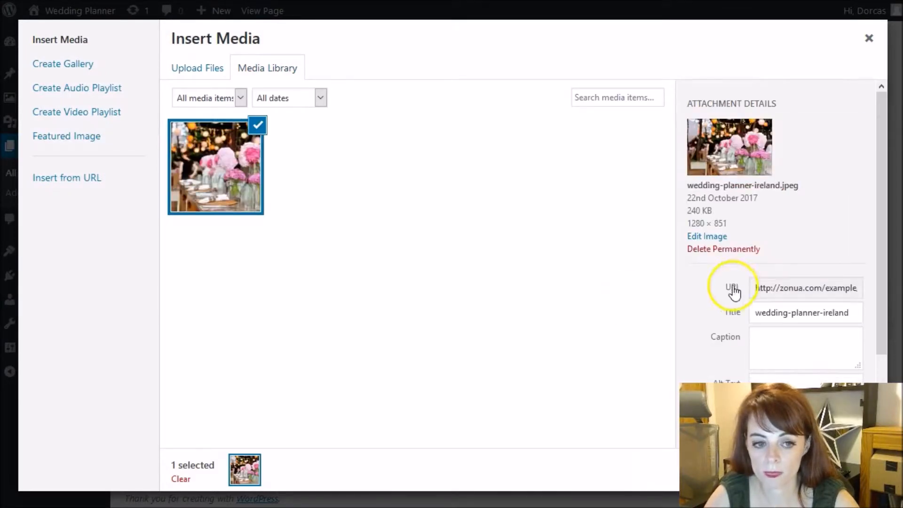
scroll(865, 308, "down", 2)
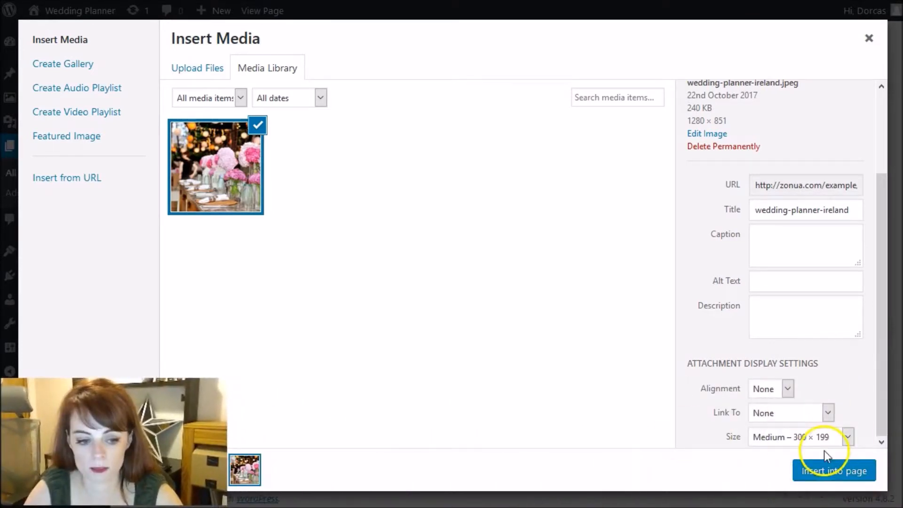
left_click(847, 480)
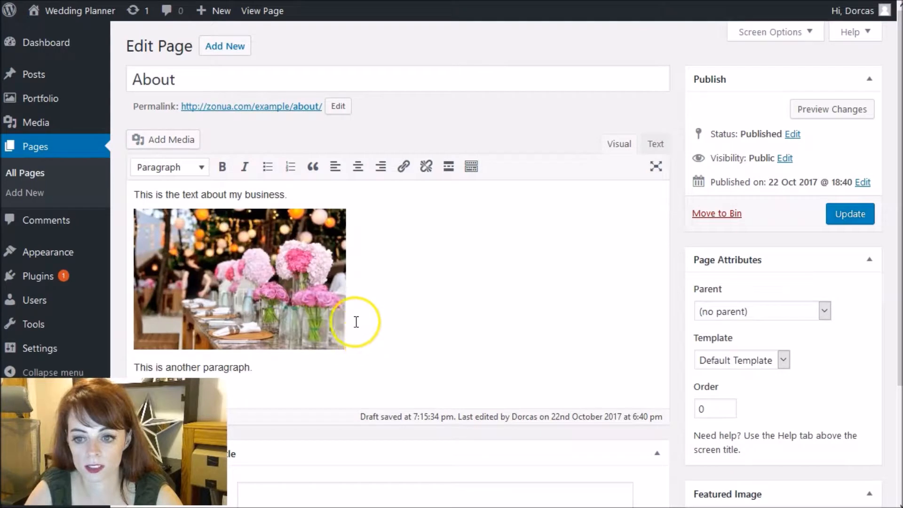
- Update the About page with the inserted image and check it on the live site
left_click(846, 215)
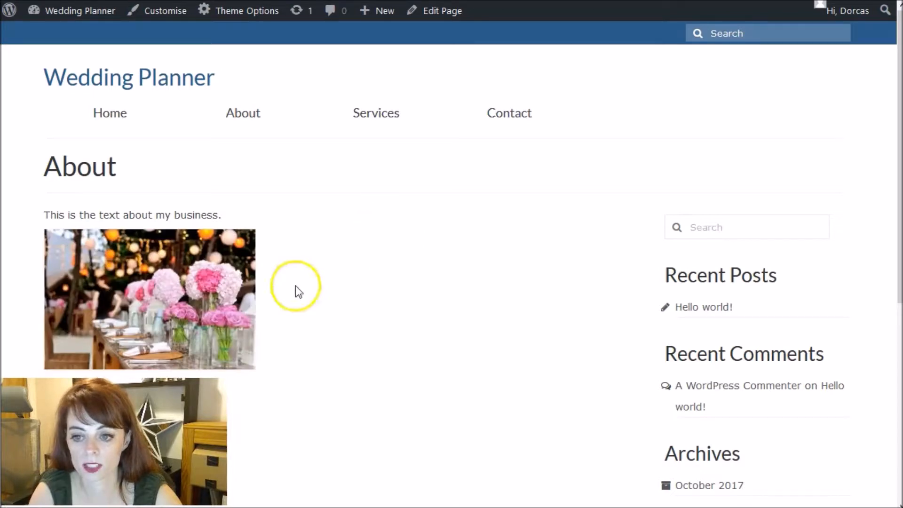
left_click(159, 62)
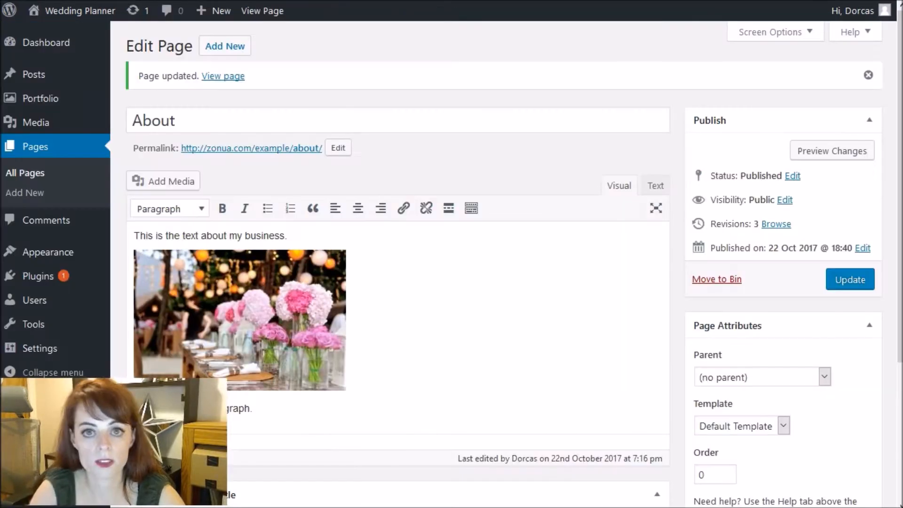
left_click(373, 375)
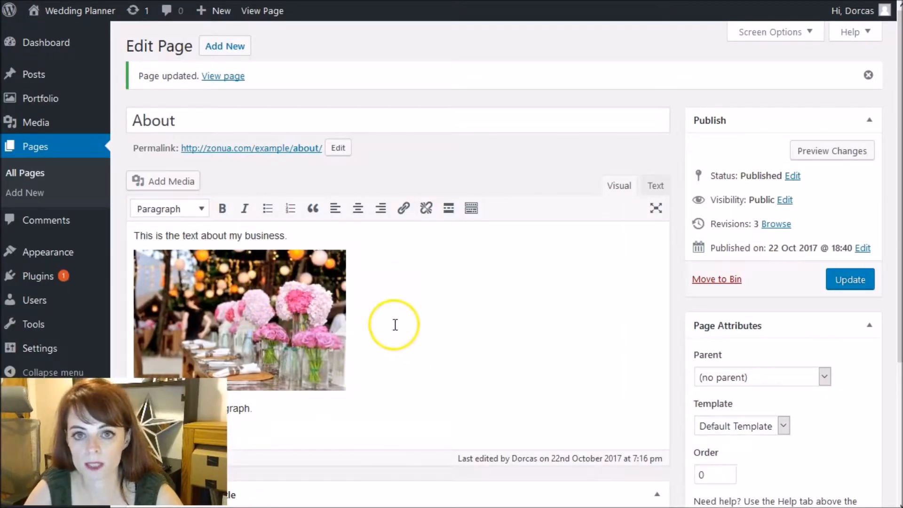
- Open the inserted image's details and set its display size to Full Size – 1280 × 851
left_click(287, 306)
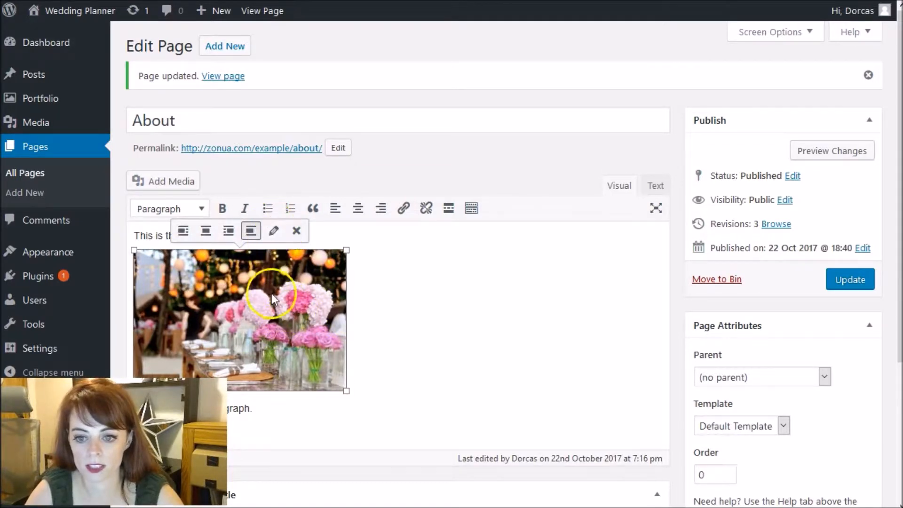
left_click(275, 231)
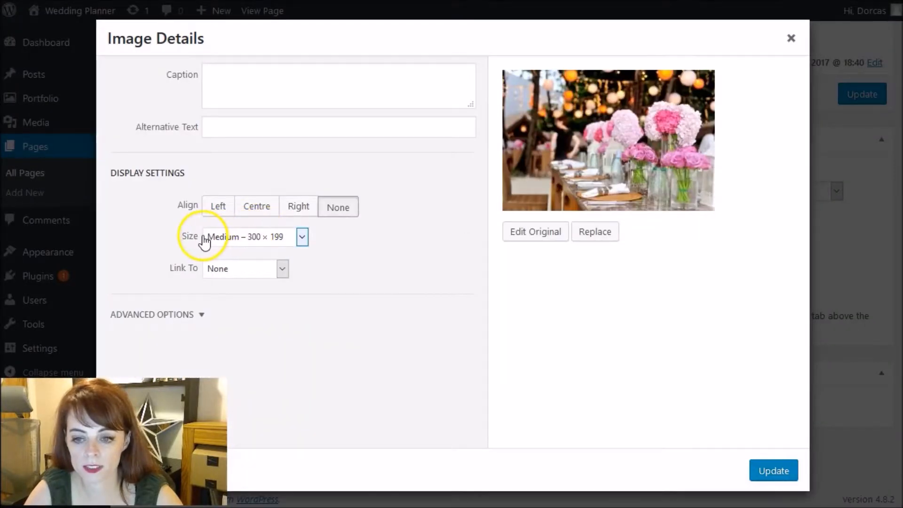
left_click(302, 237)
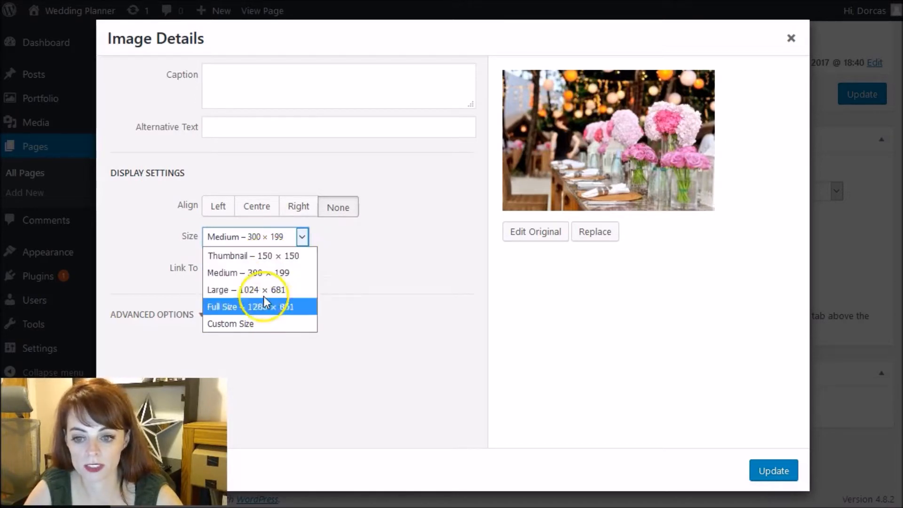
left_click(261, 308)
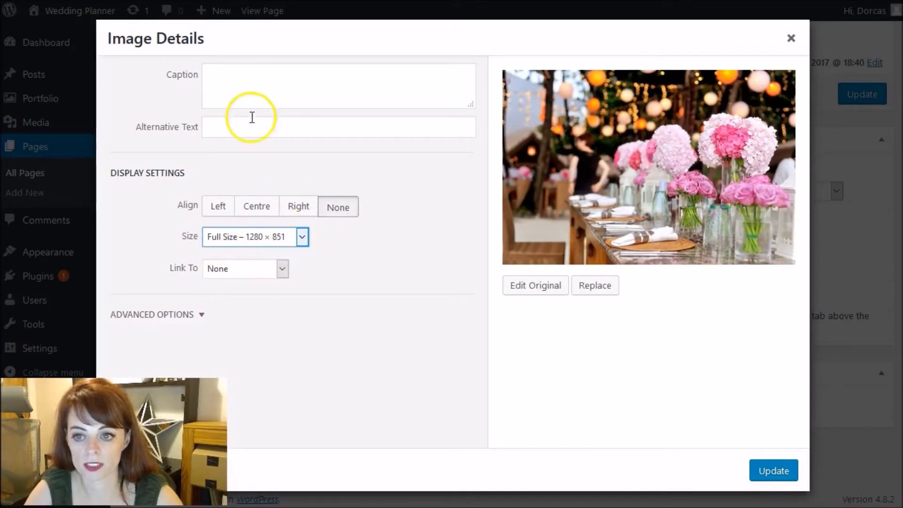
- Enter "wedding arrangement" as the image's alternative text
left_click(241, 135)
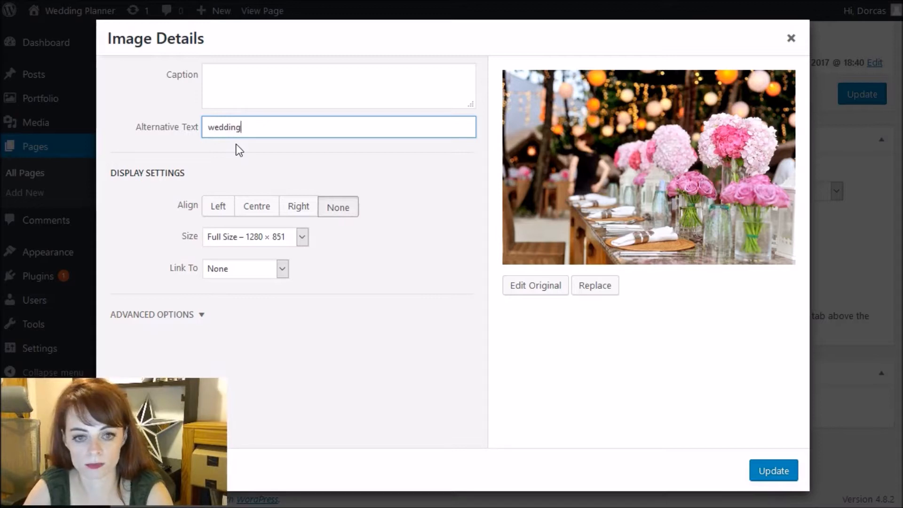
type("wedding arrangement")
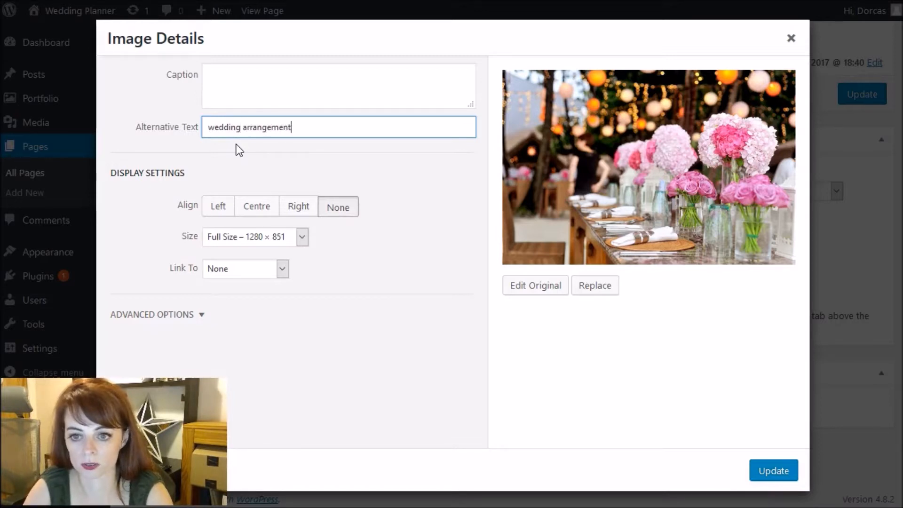
left_click(215, 286)
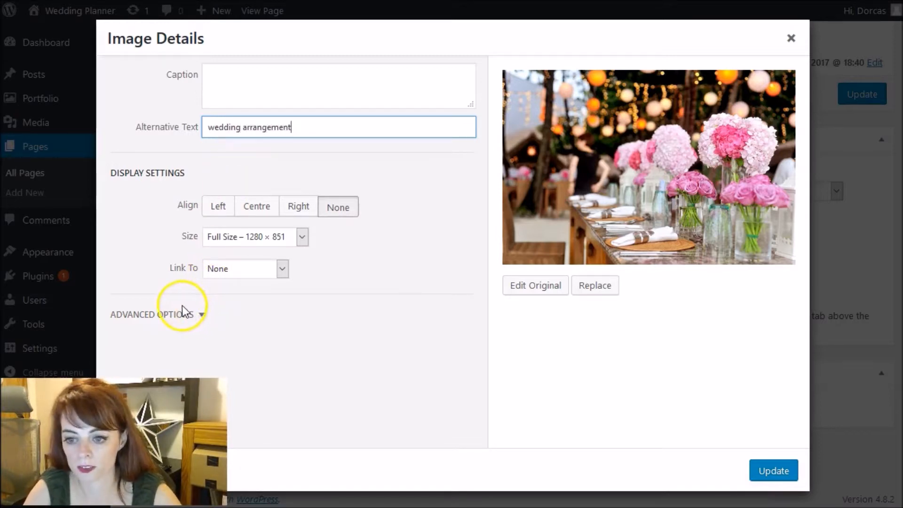
- Set the image title attribute to "Thi sis the title, you see this when you hover over the image with your mouse." and apply the image details
left_click(200, 315)
scroll(262, 322, "down", 2)
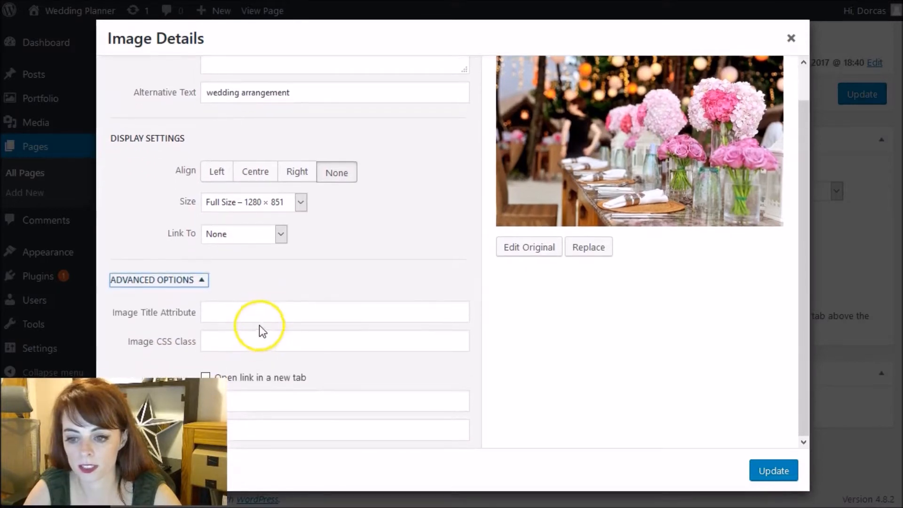
left_click(240, 308)
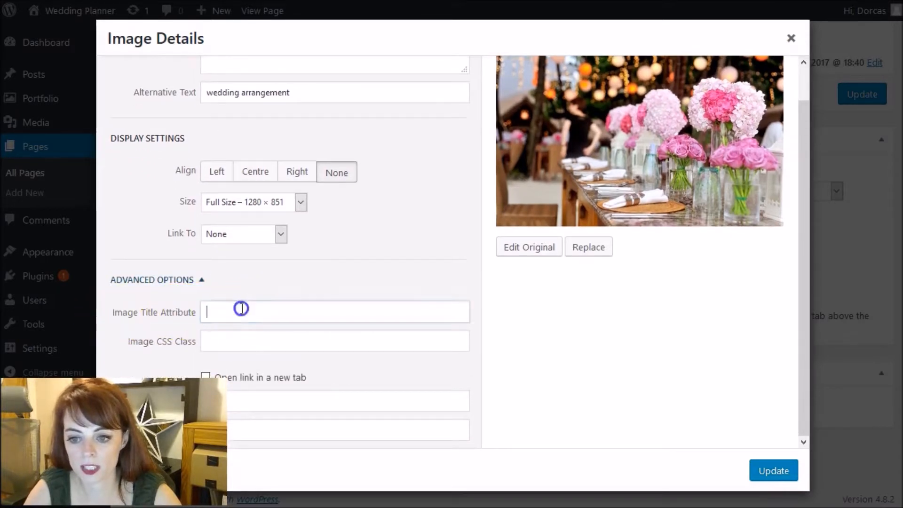
type("Thi")
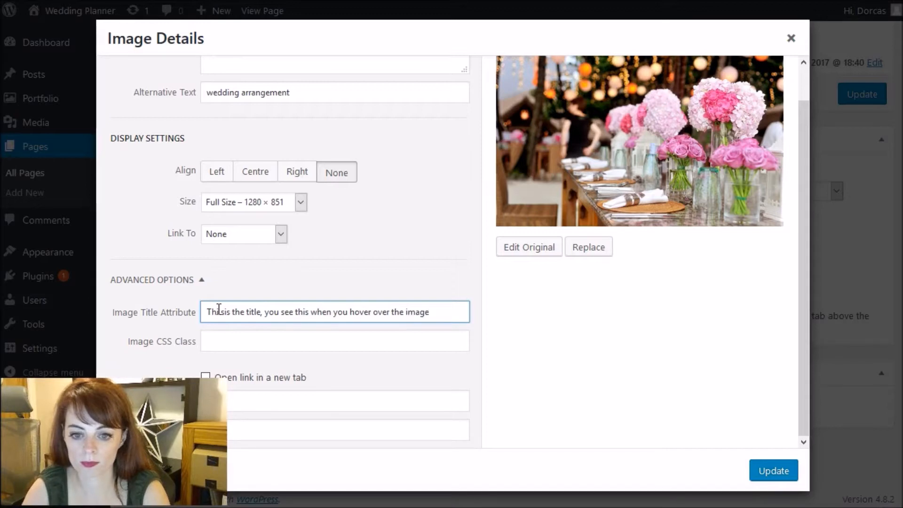
type("our")
key("BackSpace")
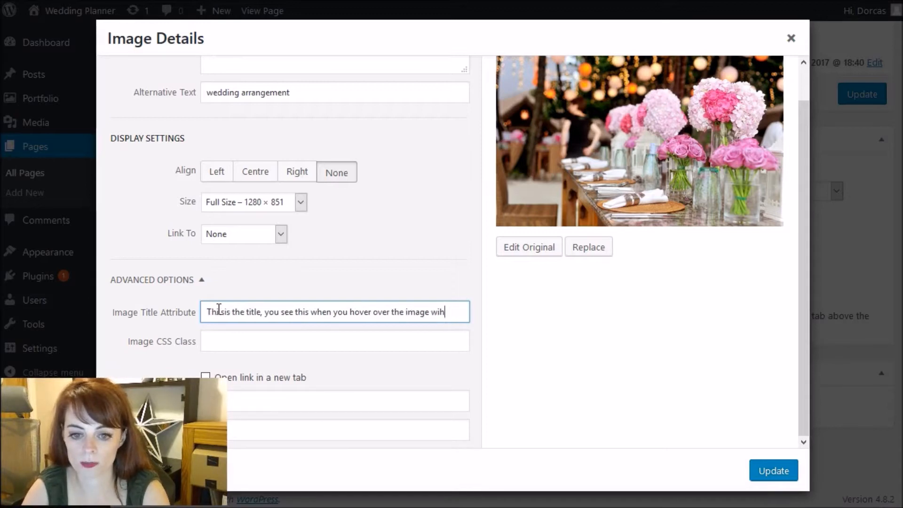
type("your mouse.")
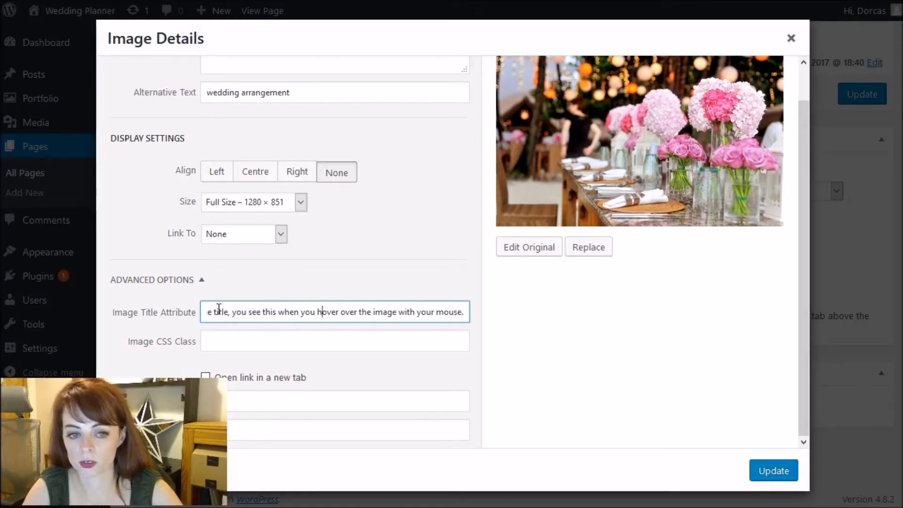
key("Home")
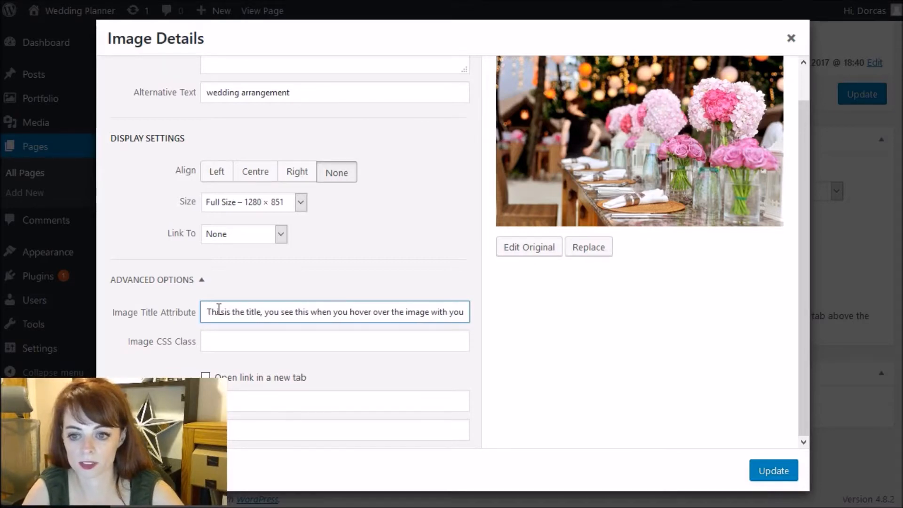
left_click(768, 469)
- Update the About page and check the full-size image and its title tooltip on the live page
left_click(863, 282)
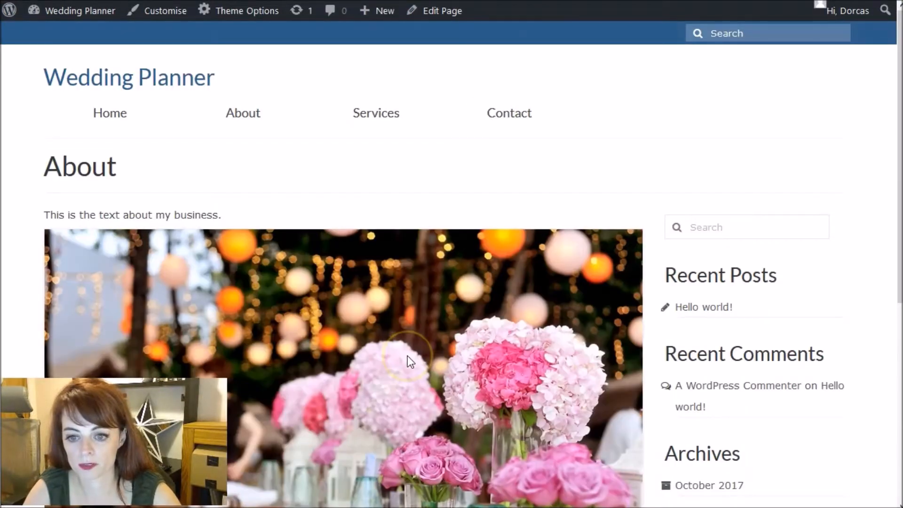
left_click(425, 185)
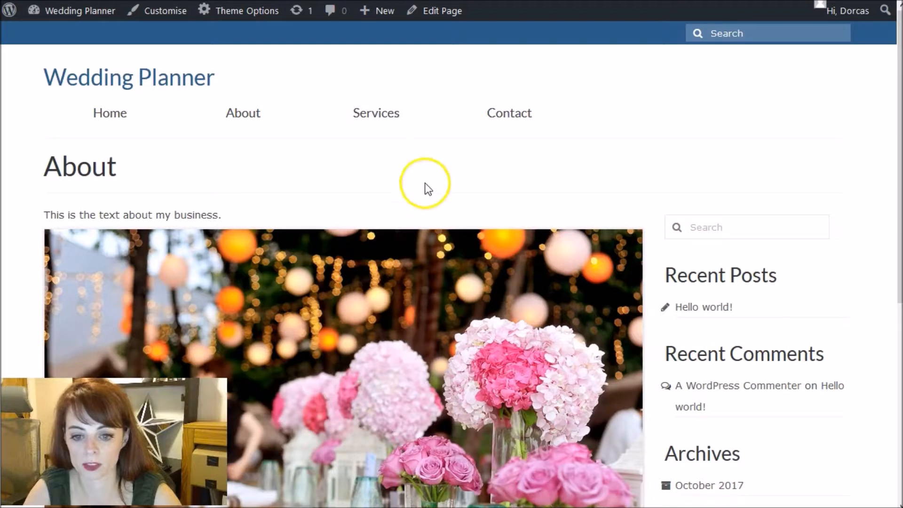
mouse_move(393, 273)
left_click(394, 281)
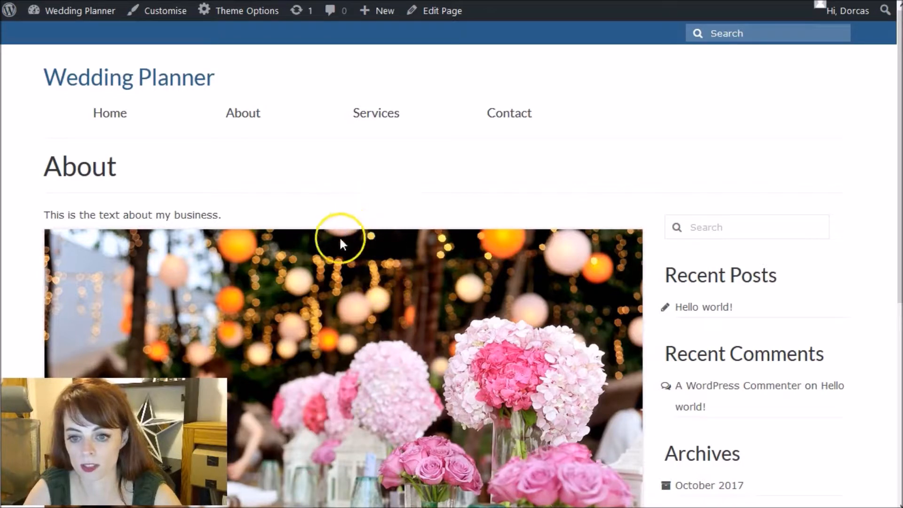
mouse_move(327, 262)
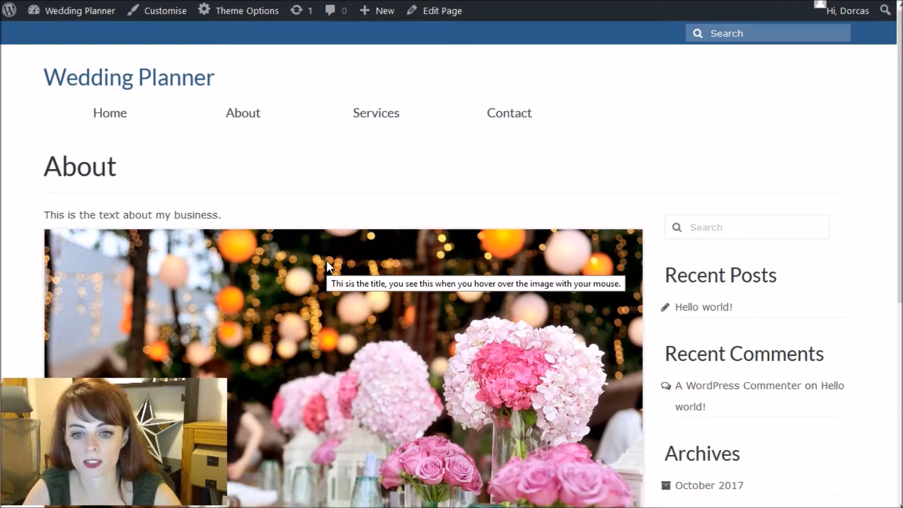
left_click(288, 192)
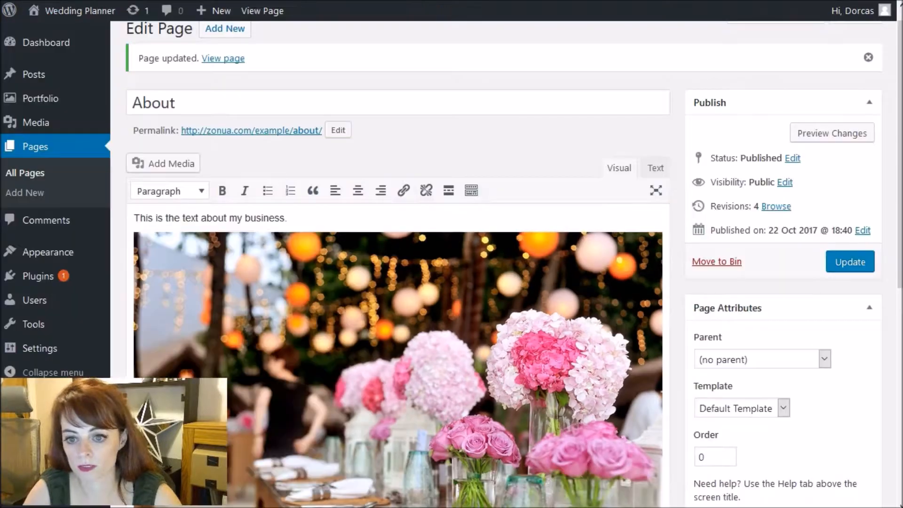
- Correct the beginning of the image title attribute to "This is the title" and update the About page
left_click(320, 313)
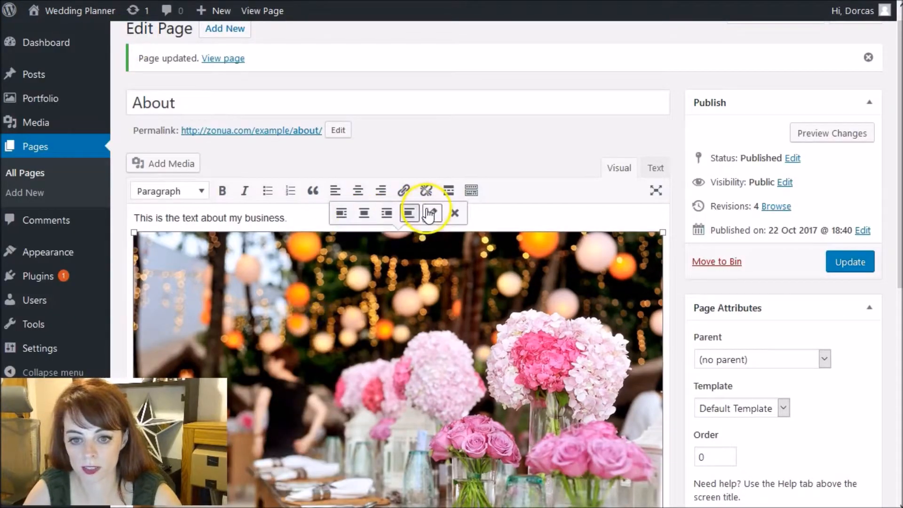
left_click(429, 215)
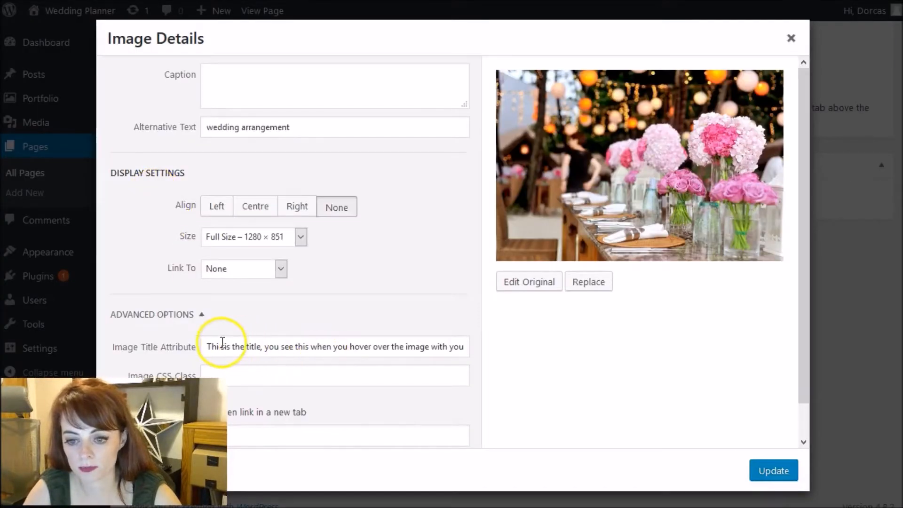
left_click(223, 342)
key("Delete")
key("Delete")
key("Delete")
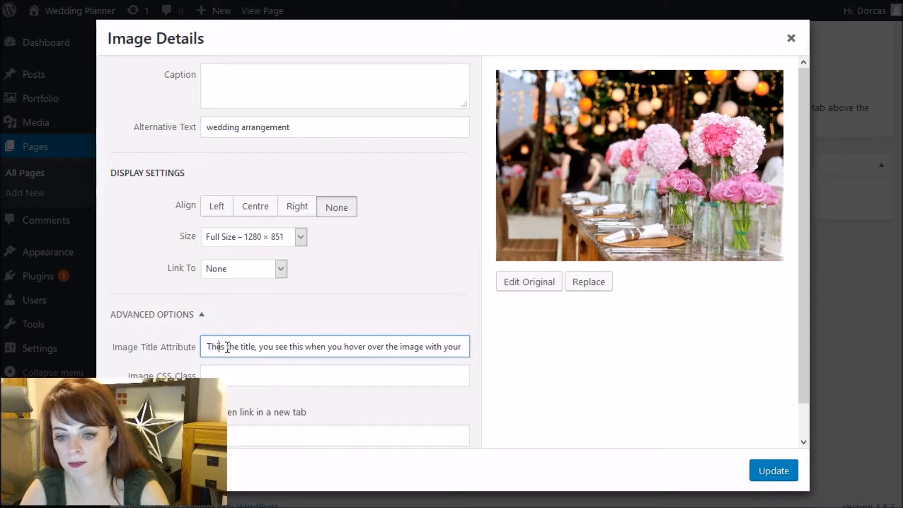
type("is")
left_click(773, 470)
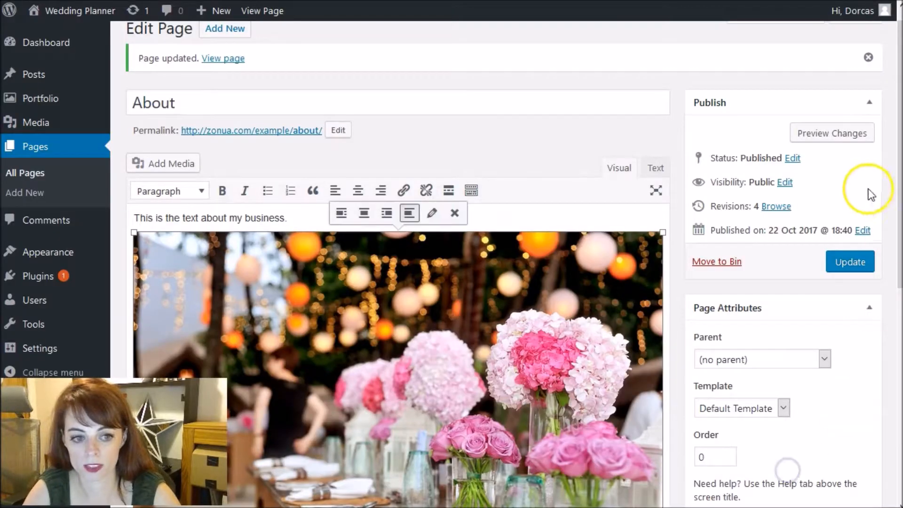
left_click(855, 268)
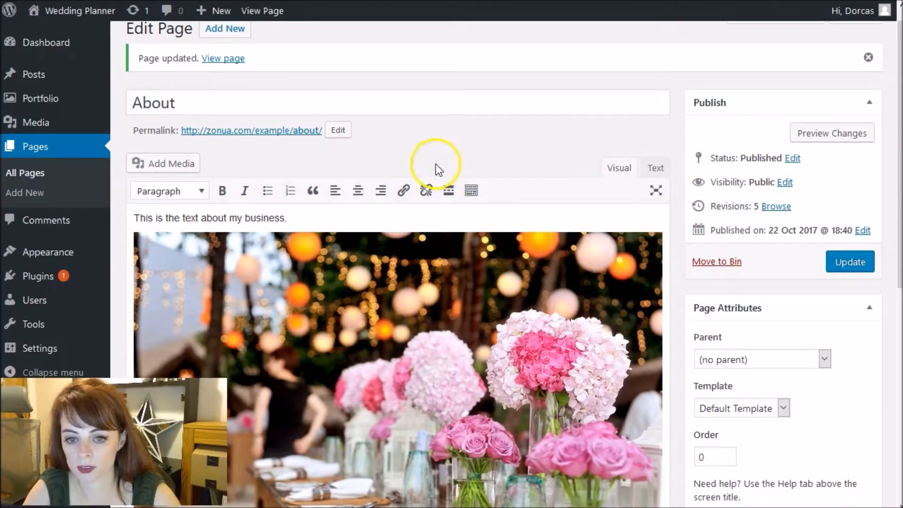
mouse_move(71, 247)
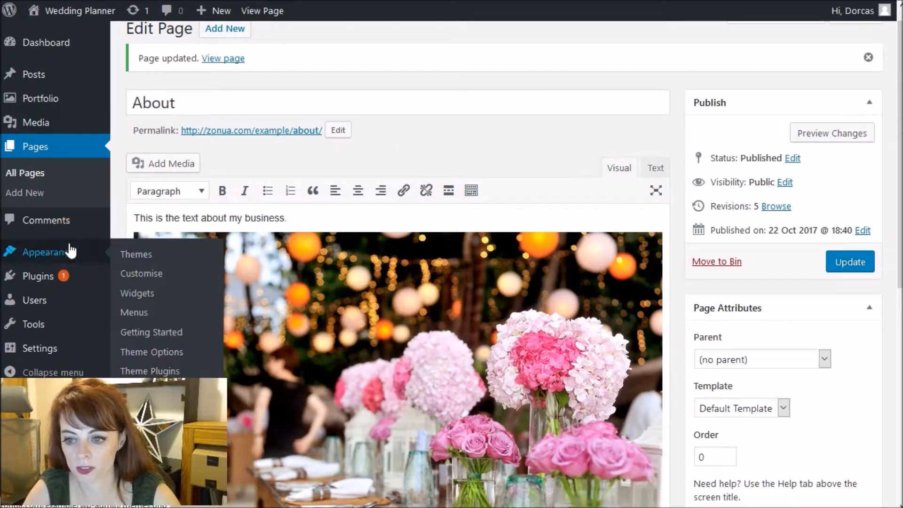
left_click(168, 356)
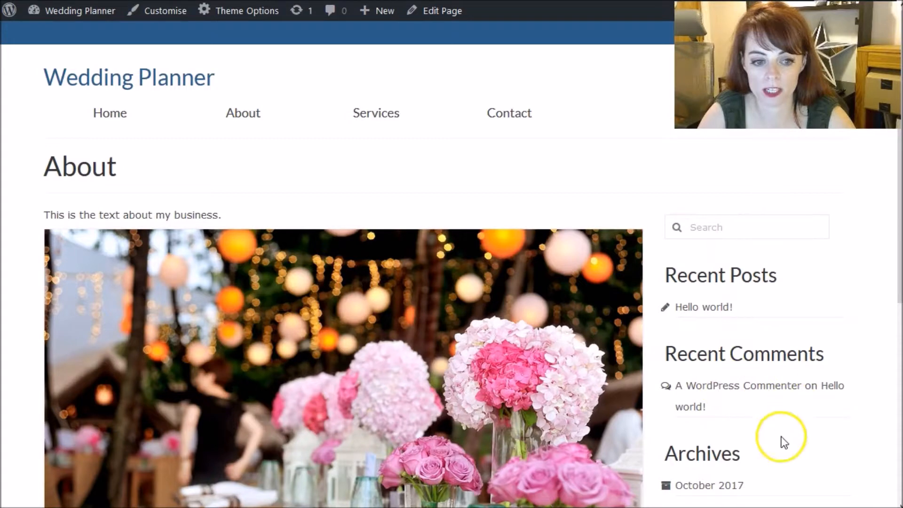
- Examine the sidebar sections on the live About page, from the search box down to the Meta links
scroll(792, 459, "down", 5)
scroll(792, 460, "up", 5)
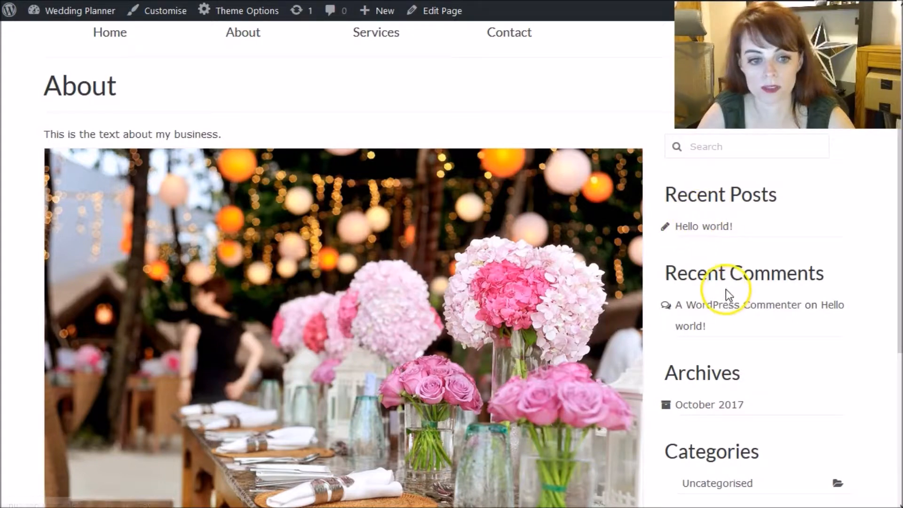
scroll(722, 331, "down", 1)
scroll(723, 331, "down", 4)
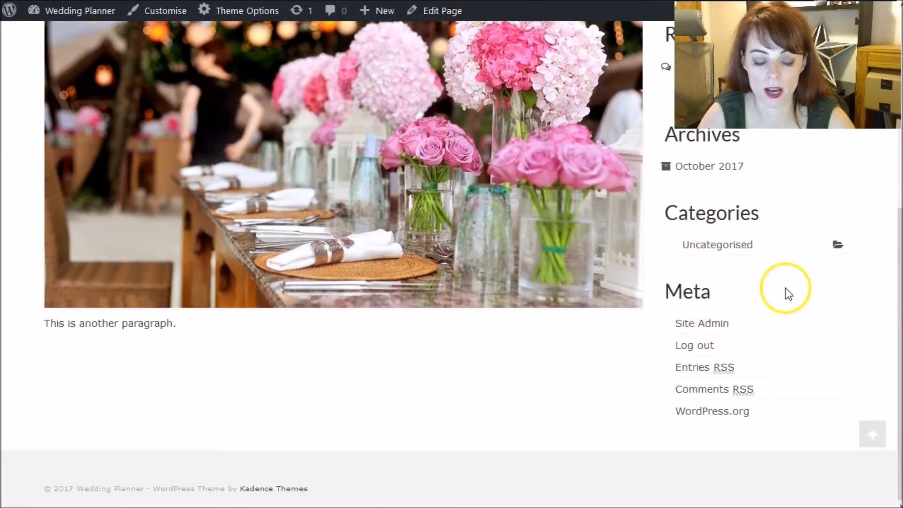
scroll(753, 288, "up", 5)
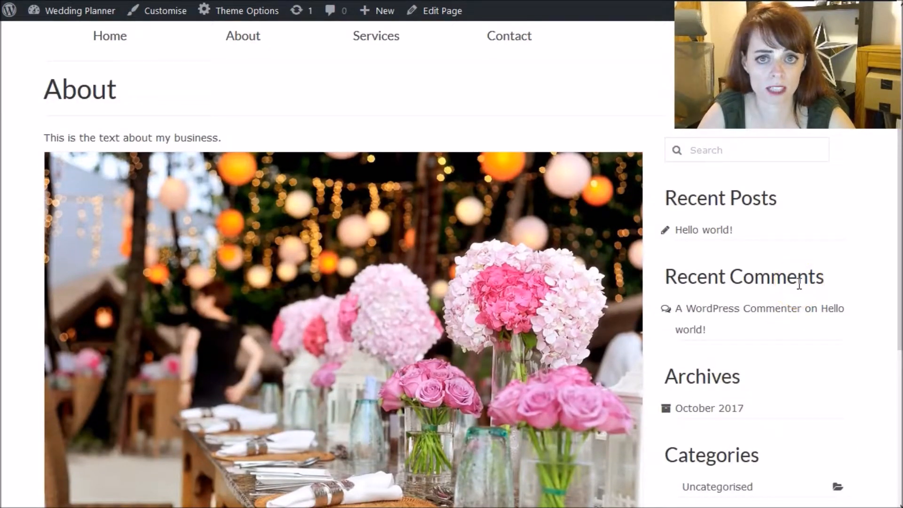
scroll(799, 283, "down", 3)
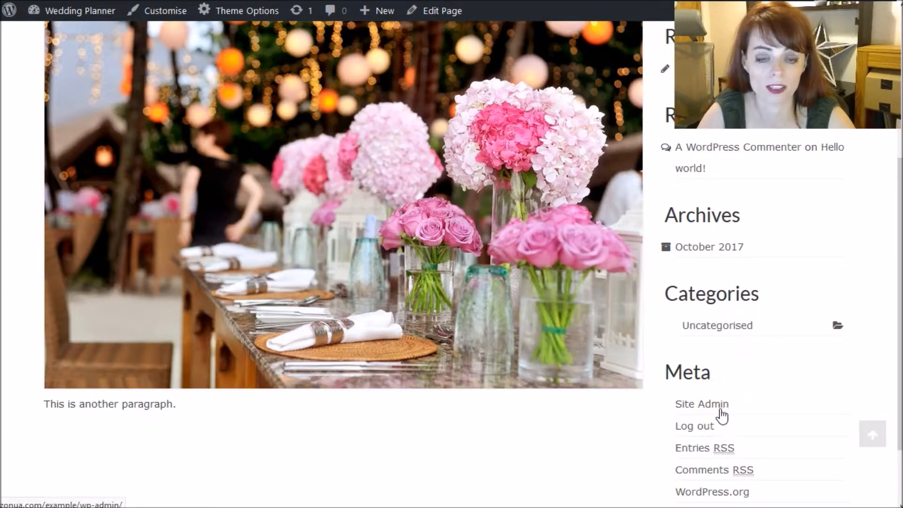
scroll(721, 412, "up", 5)
left_click(672, 202)
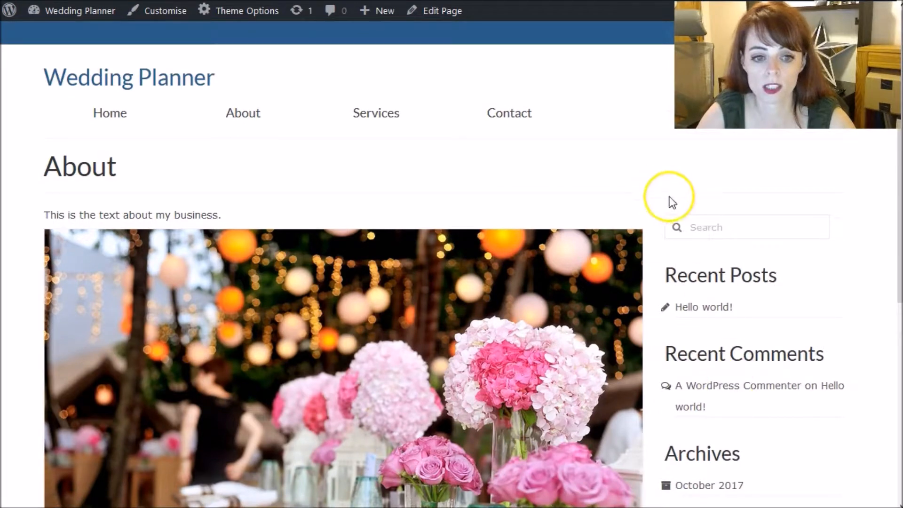
- View the live Venue and Contact pages to compare their sidebars, and return to the About page
mouse_move(374, 115)
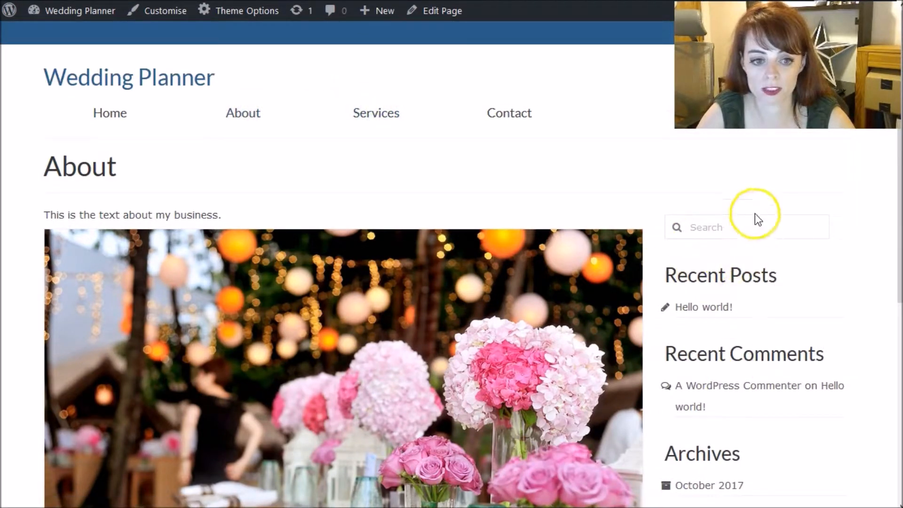
left_click(377, 143)
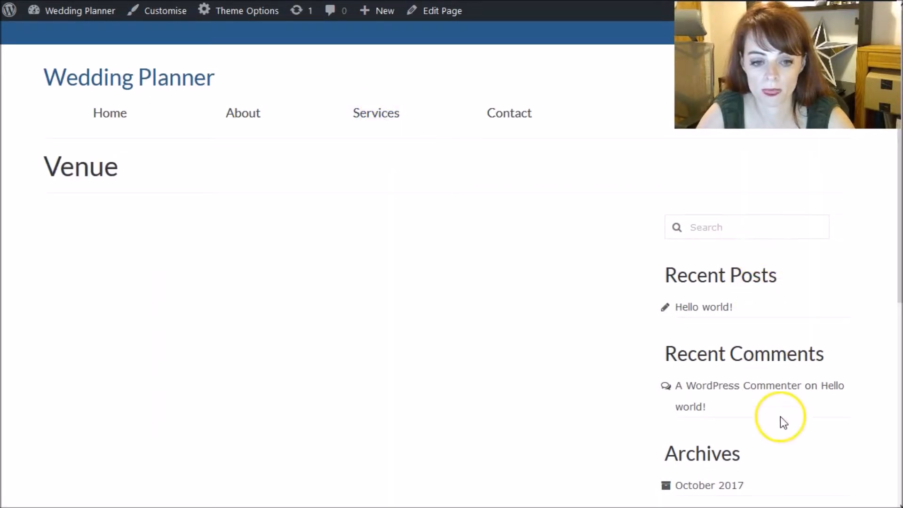
left_click(510, 114)
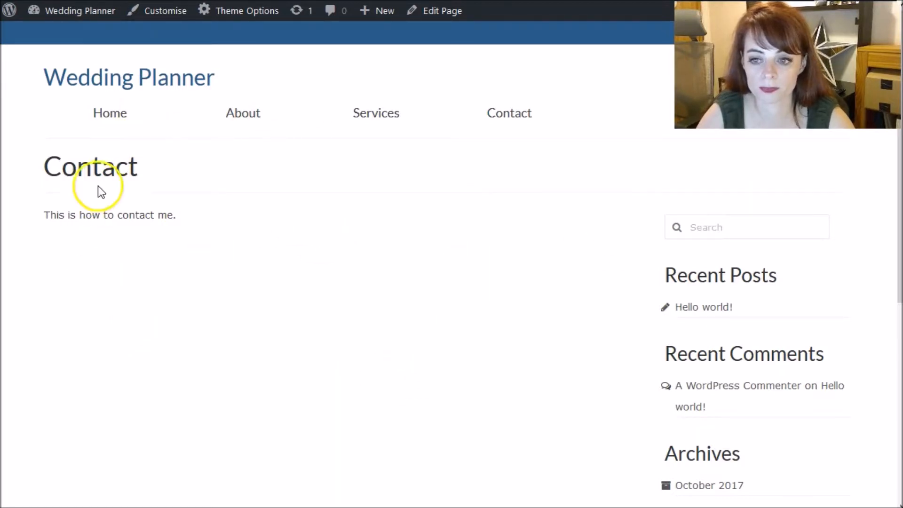
left_click(241, 114)
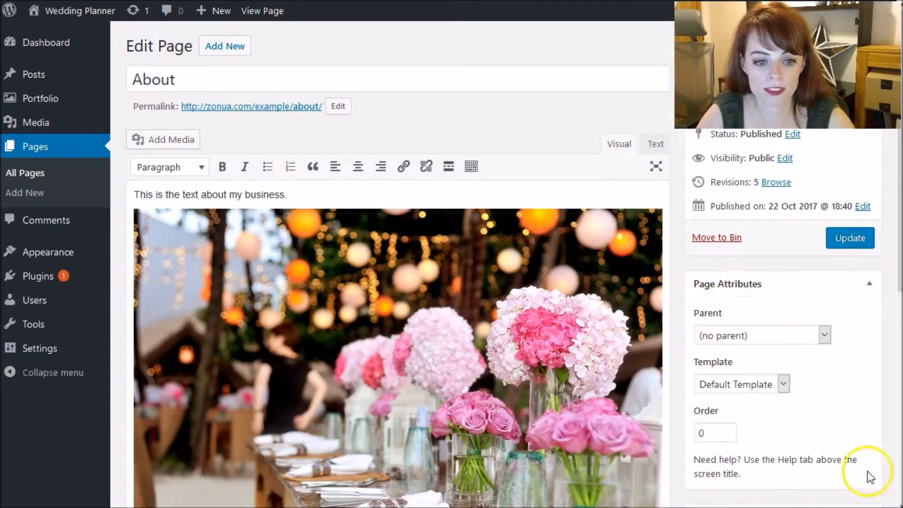
- Set the About page's template to Fullwidth in the page attributes and update the page
left_click(870, 285)
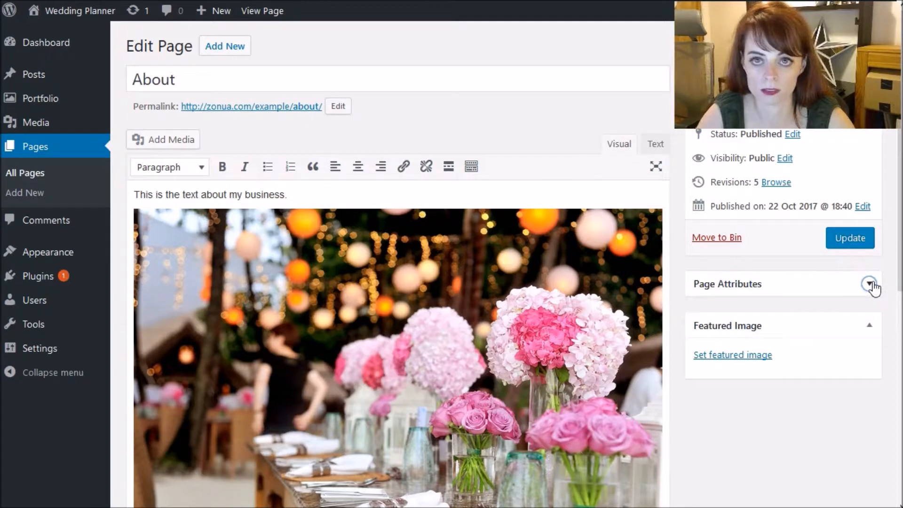
left_click(869, 284)
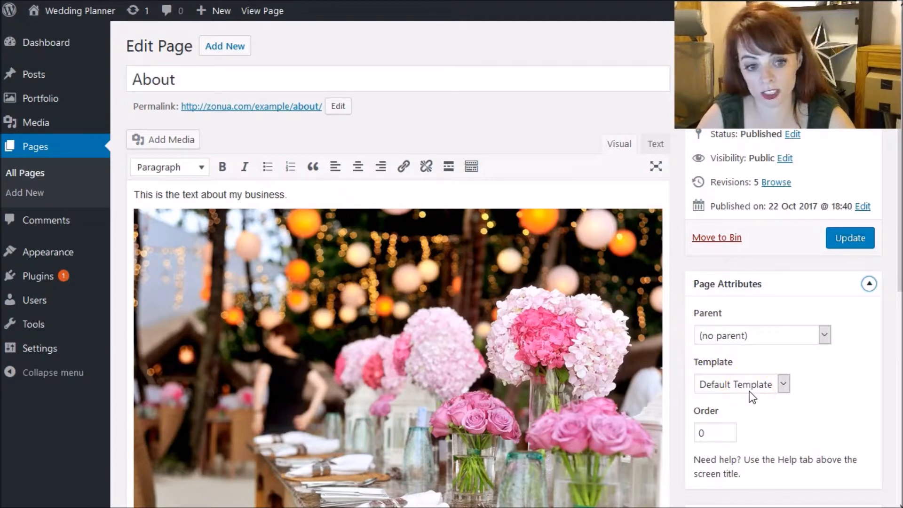
left_click(783, 384)
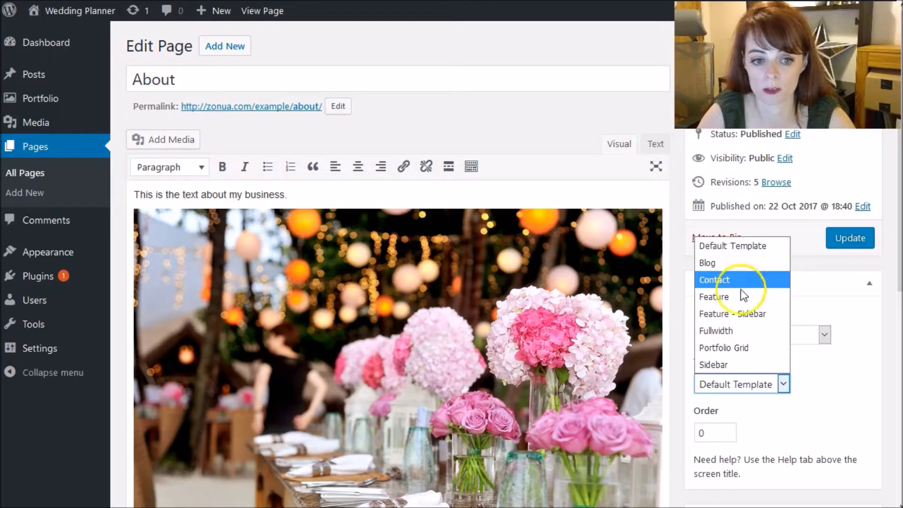
left_click(737, 330)
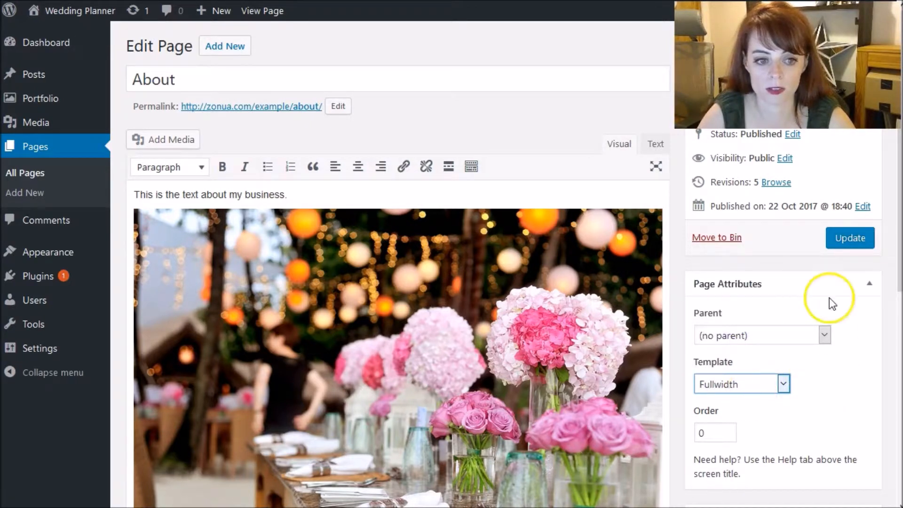
left_click(846, 238)
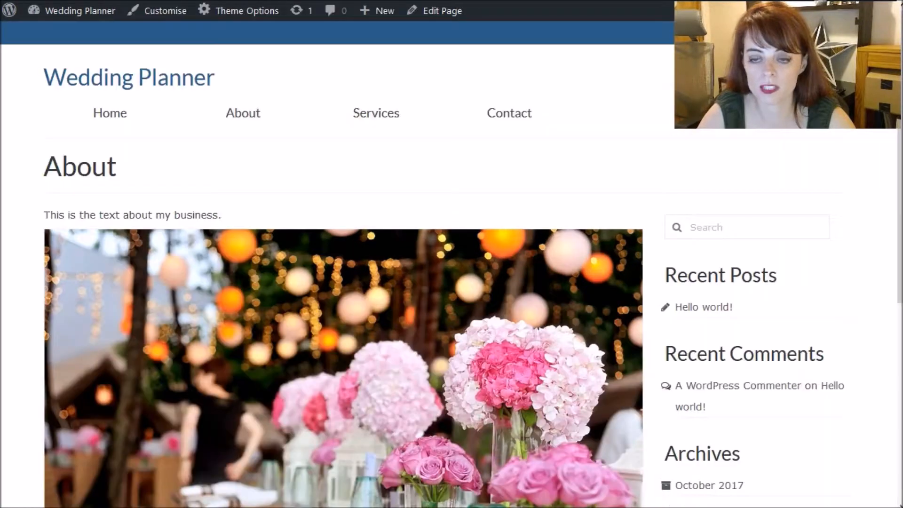
- Reload the live About page to check its full-width layout and compare it with the Venue page
key("F5")
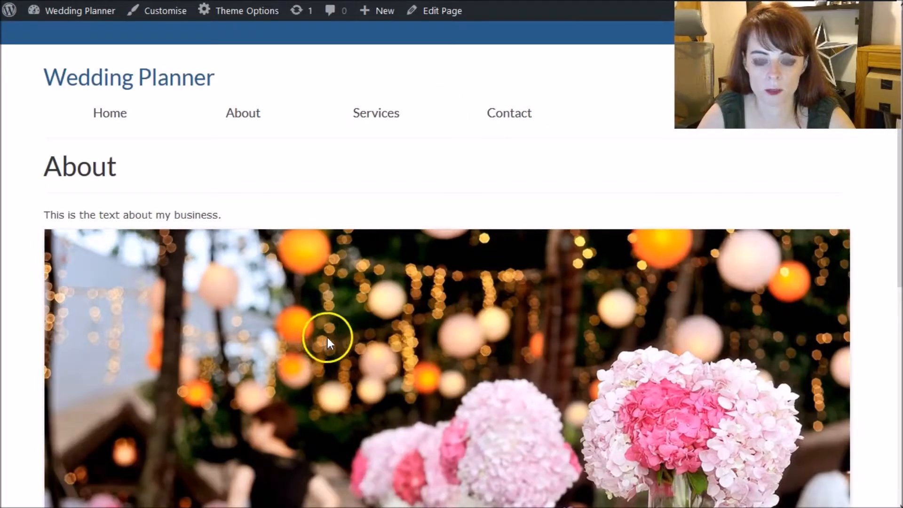
scroll(493, 253, "down", 6)
mouse_move(493, 253)
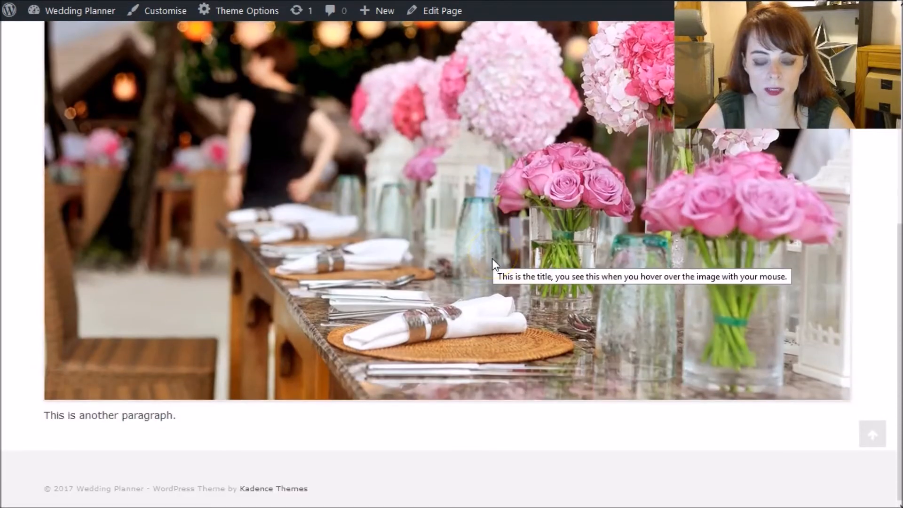
scroll(492, 258, "up", 10)
mouse_move(367, 115)
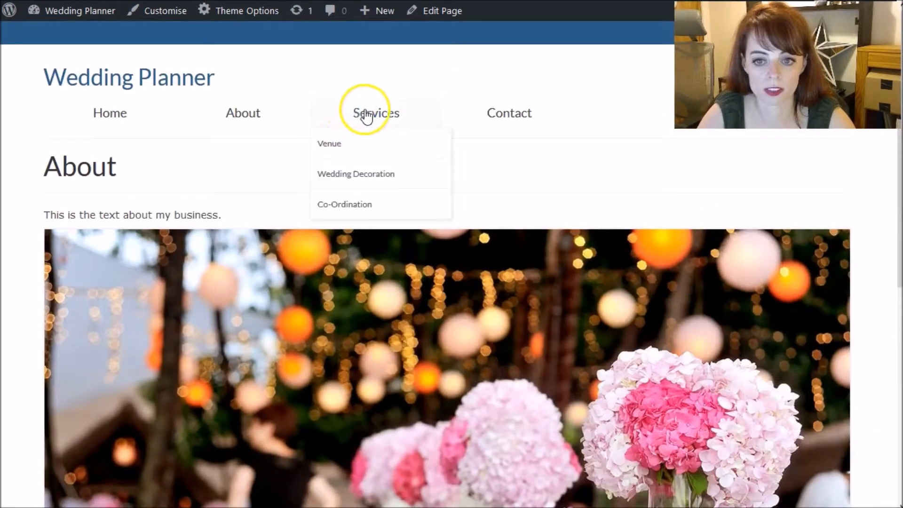
left_click(364, 144)
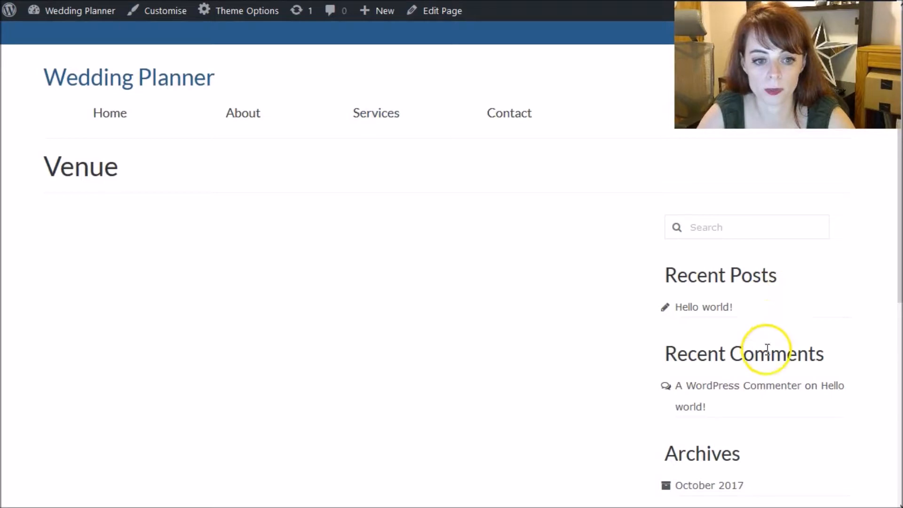
left_click(254, 118)
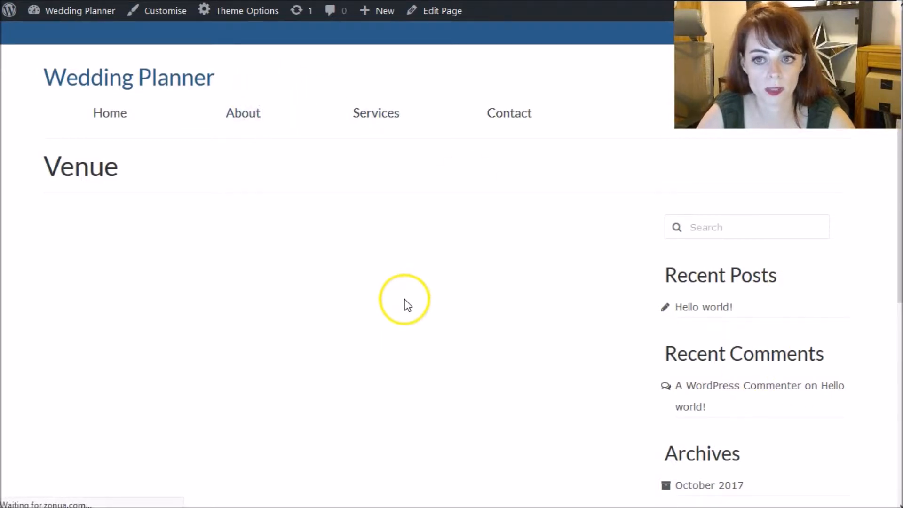
scroll(403, 298, "down", 2)
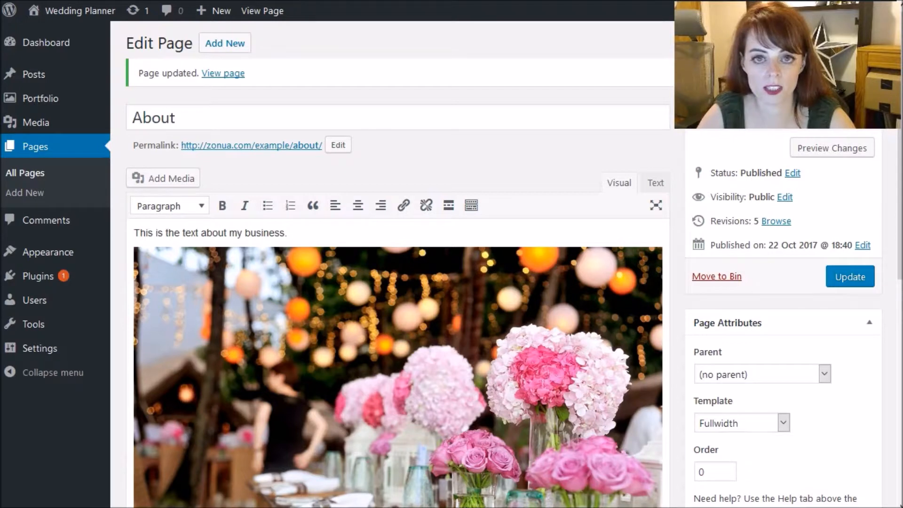
- Open the Widgets settings and examine the sidebar sections on the live Wedding Planning Services page
mouse_move(50, 256)
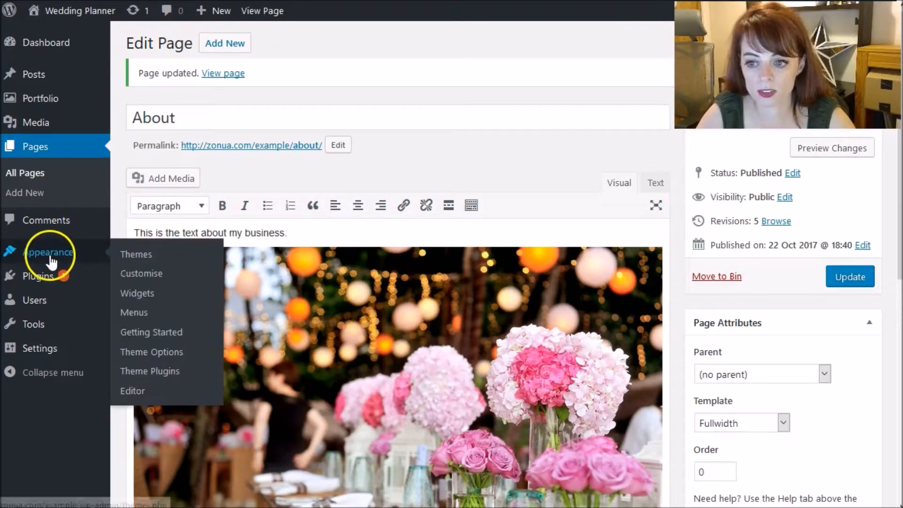
left_click(148, 297)
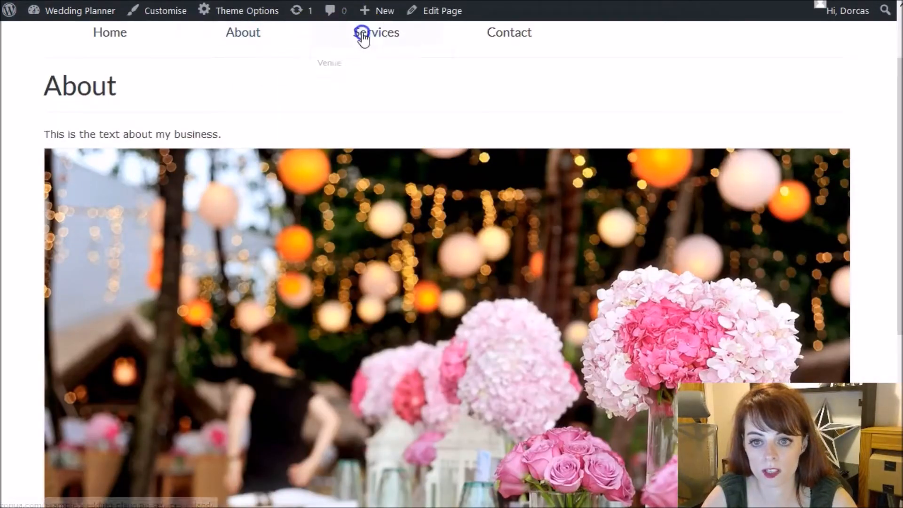
mouse_move(366, 34)
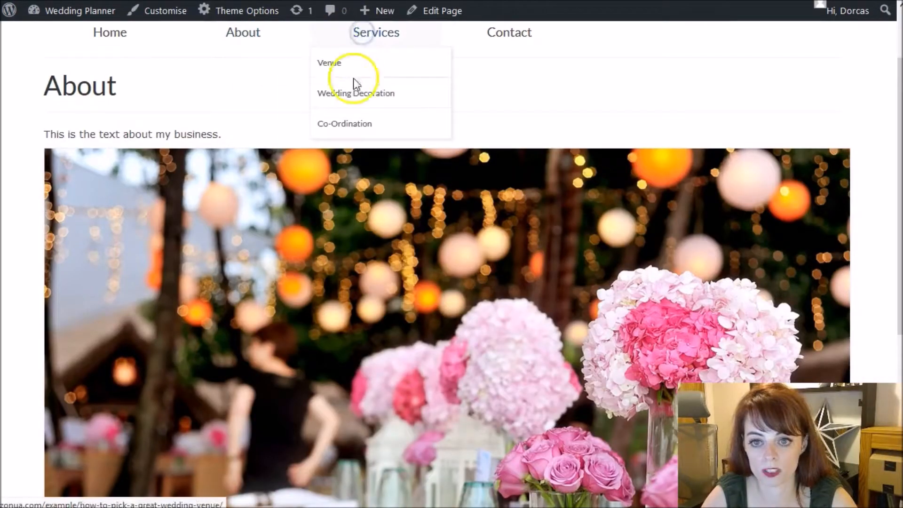
scroll(689, 99, "down", 3)
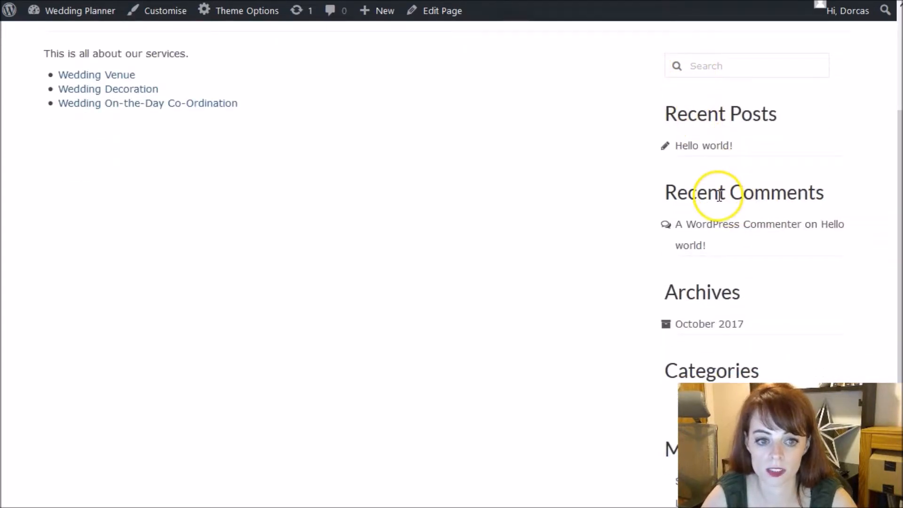
scroll(720, 294, "down", 2)
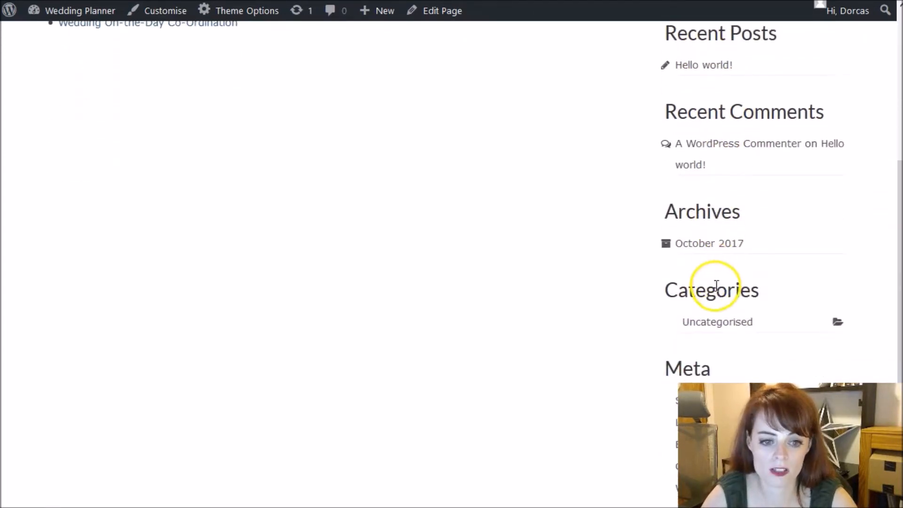
scroll(712, 300, "down", 2)
scroll(379, 205, "up", 5)
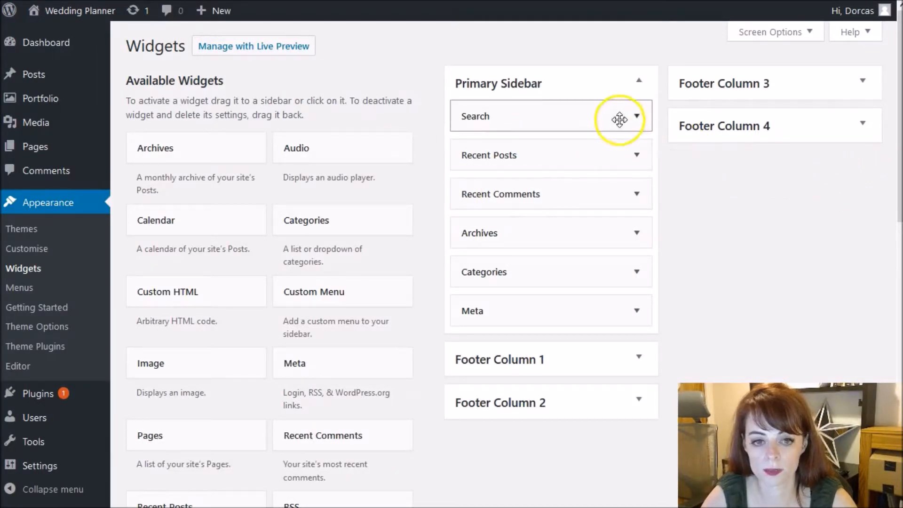
- Delete the Search, Recent Posts and Recent Comments widgets from the Primary Sidebar
left_click(636, 117)
left_click(468, 194)
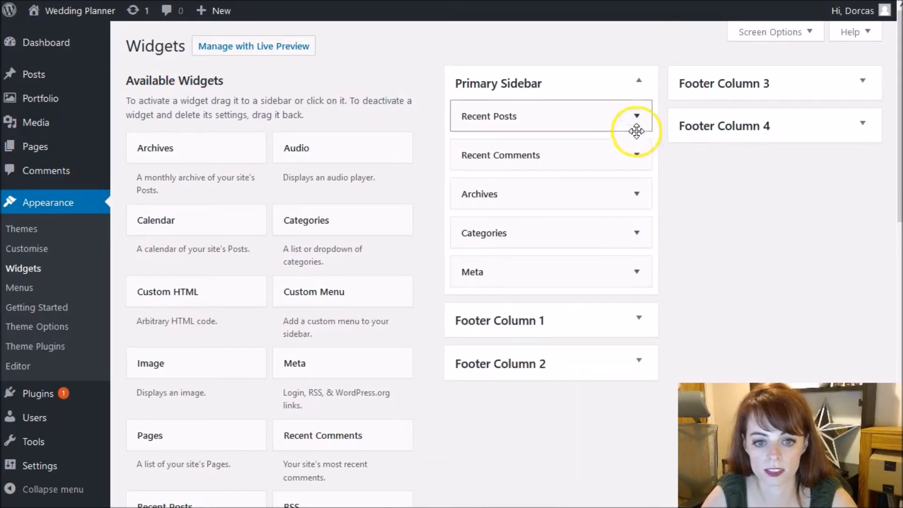
left_click(636, 116)
left_click(474, 248)
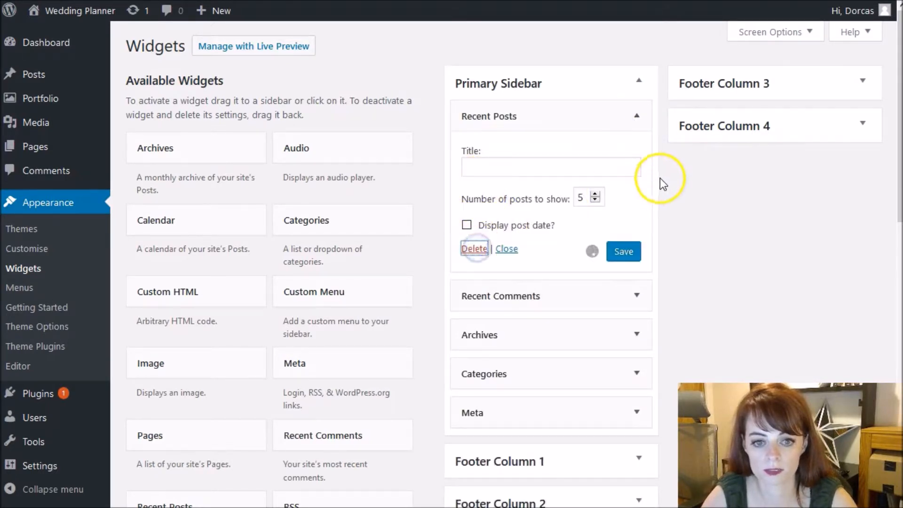
left_click(636, 116)
left_click(474, 224)
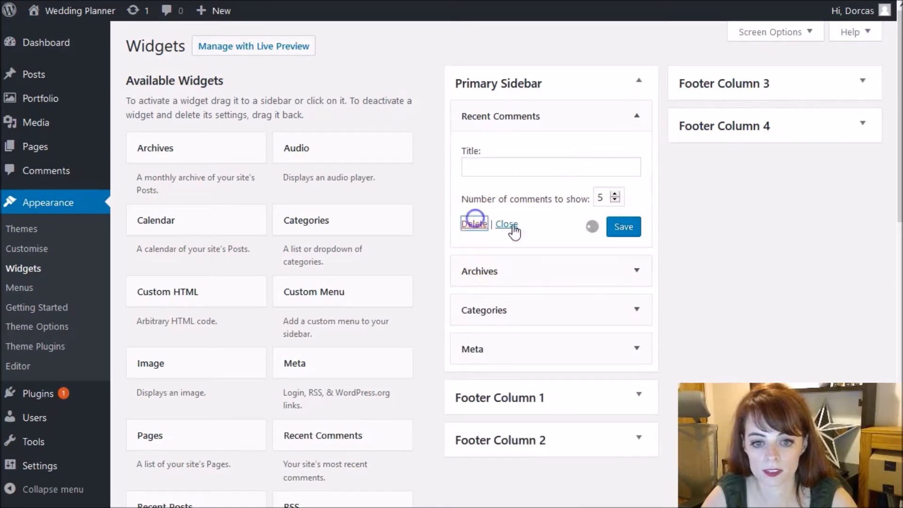
- Delete the Archives, Meta and Categories widgets so that the Primary Sidebar is empty
left_click(636, 116)
left_click(474, 234)
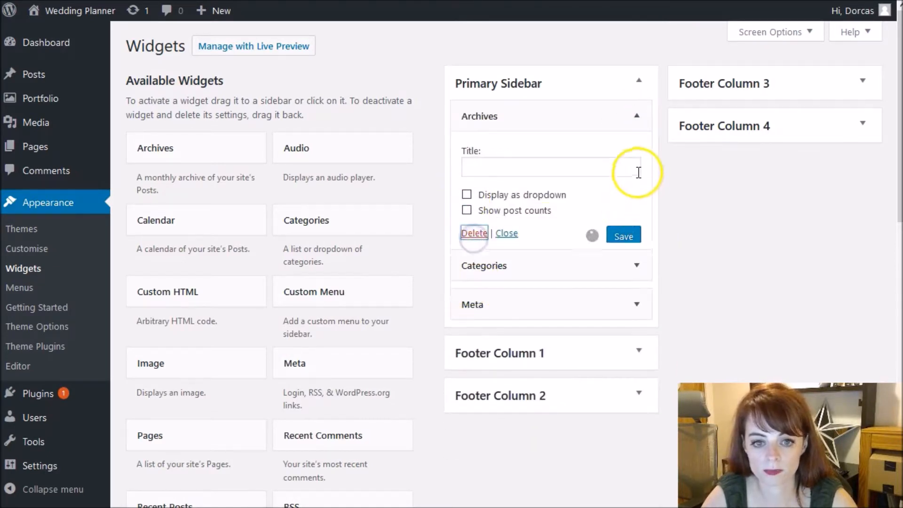
left_click(637, 155)
left_click(474, 232)
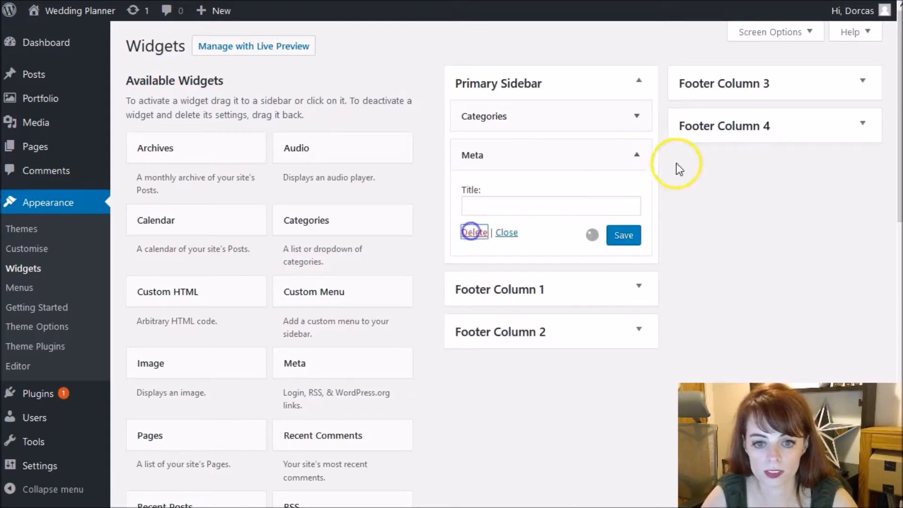
left_click(636, 116)
left_click(472, 250)
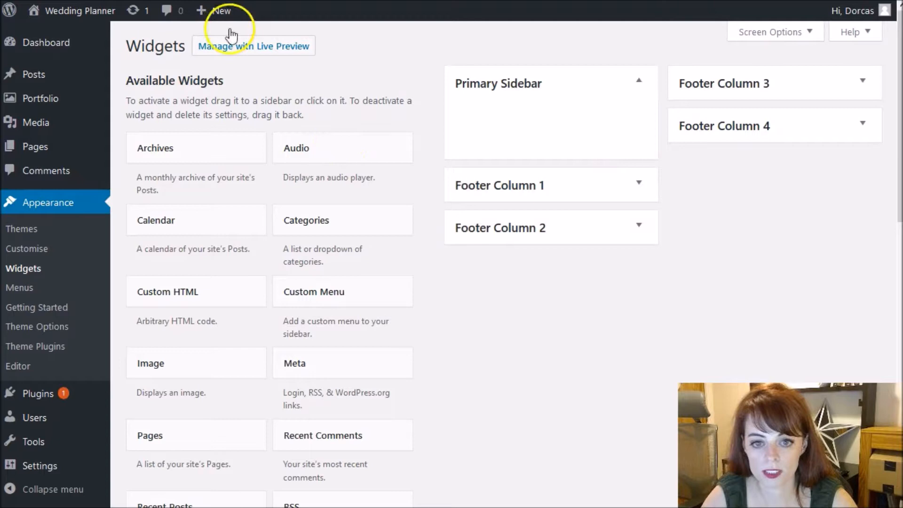
- Reload the live Wedding Planning Services page to check its sidebar, and look through the list of available widgets
key("ctrl+Tab")
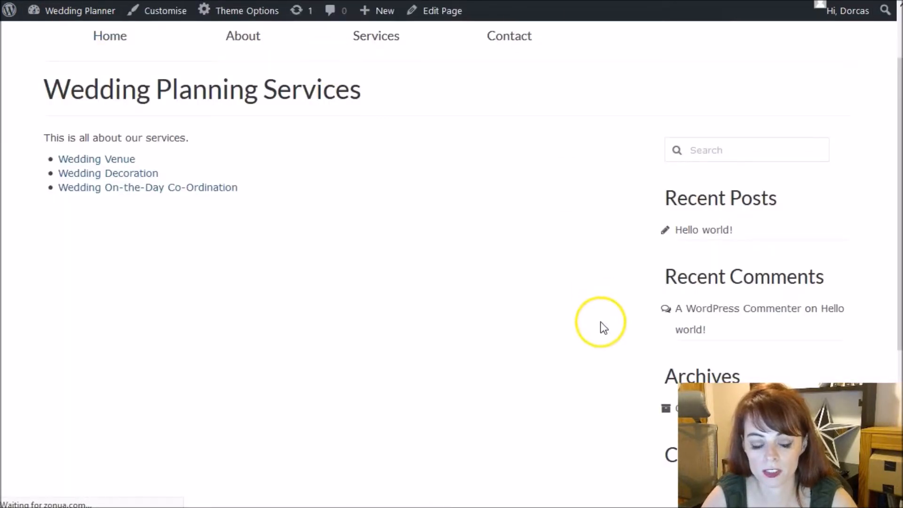
key("F5")
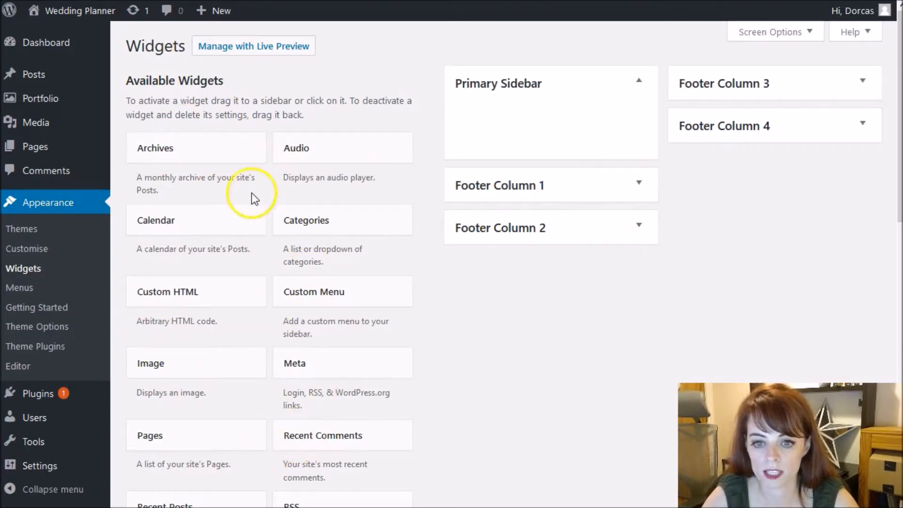
scroll(216, 359, "down", 8)
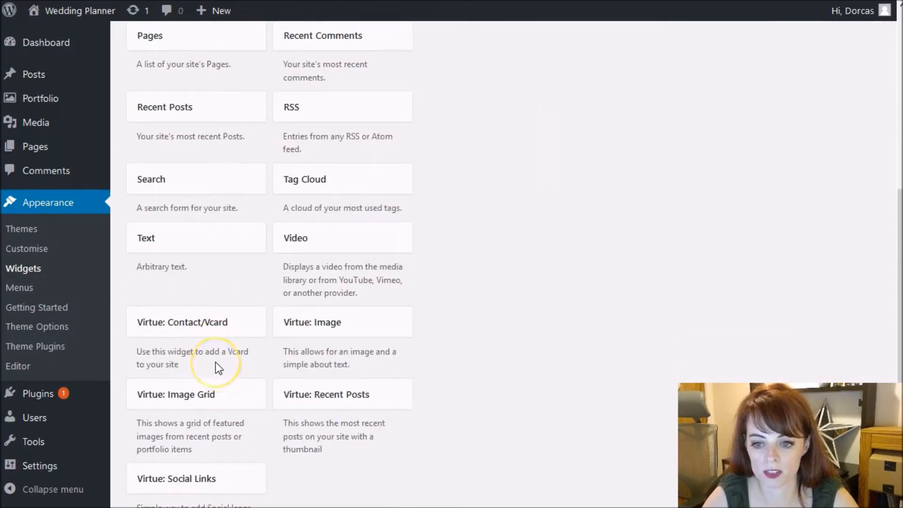
scroll(215, 362, "up", 8)
scroll(215, 362, "down", 2)
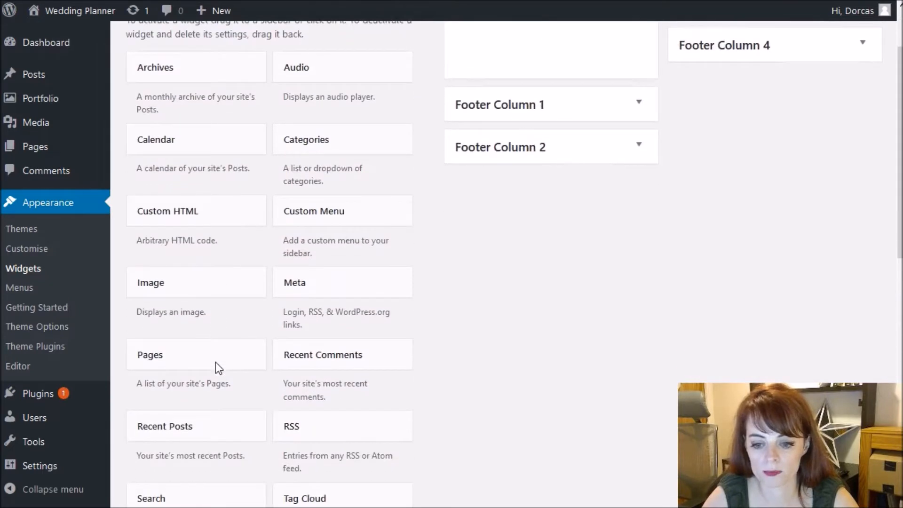
scroll(215, 362, "down", 4)
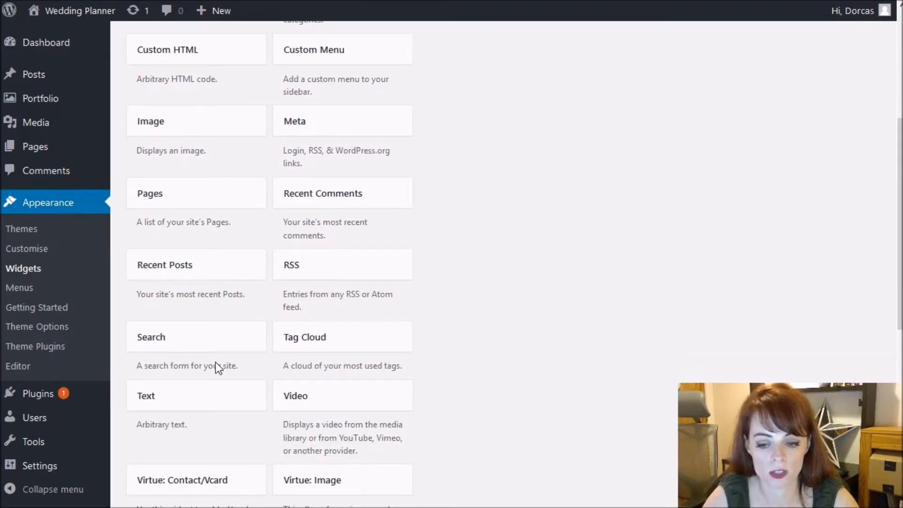
scroll(181, 399, "down", 3)
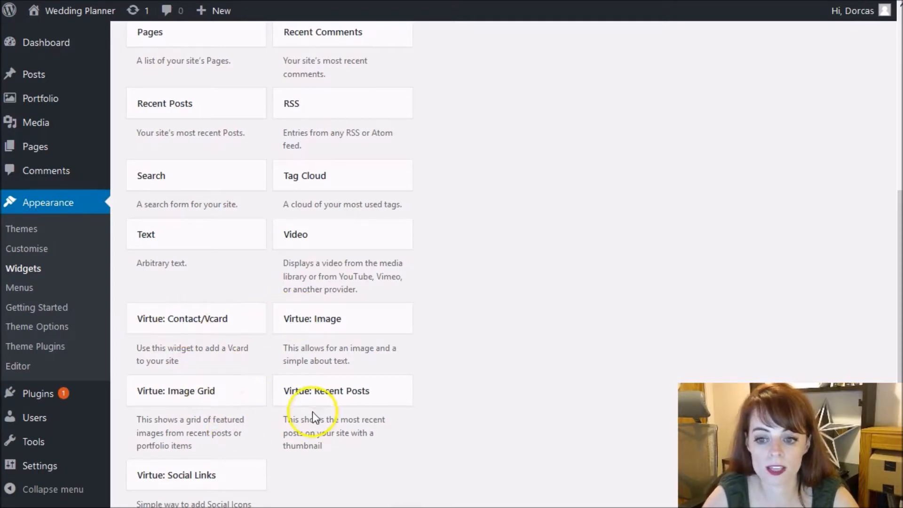
scroll(262, 303, "up", 8)
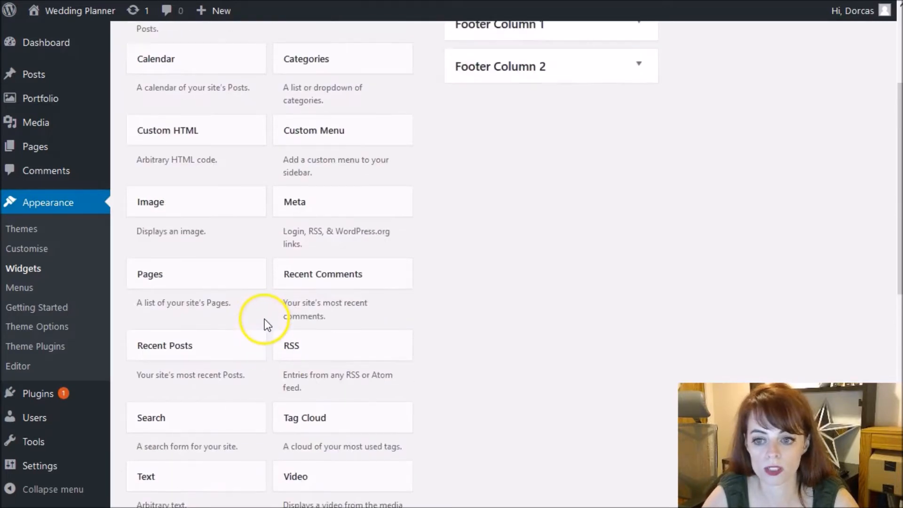
scroll(264, 334, "up", 1)
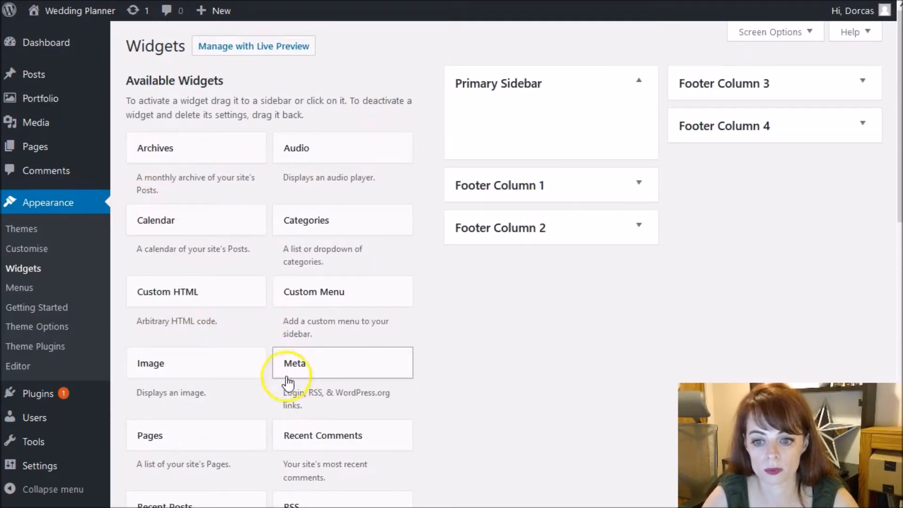
- Add a Text widget to the Primary Sidebar
scroll(189, 382, "down", 3)
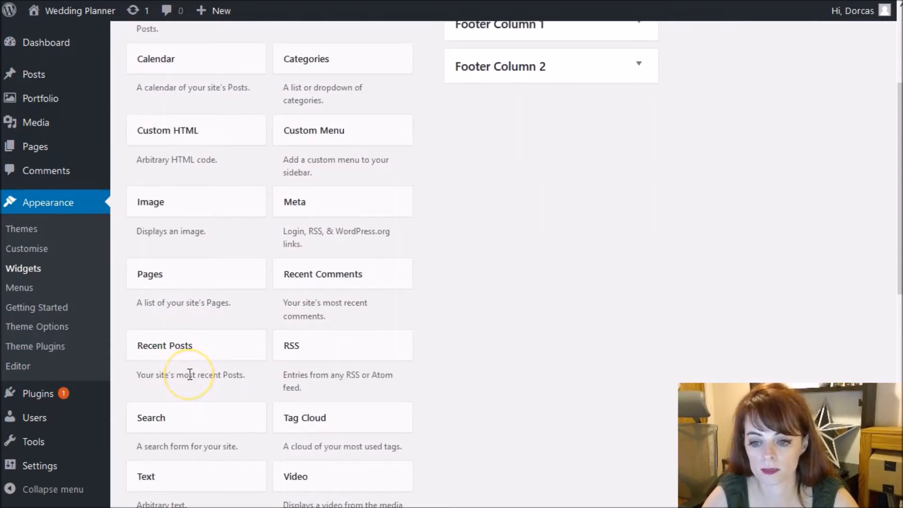
scroll(189, 374, "down", 2)
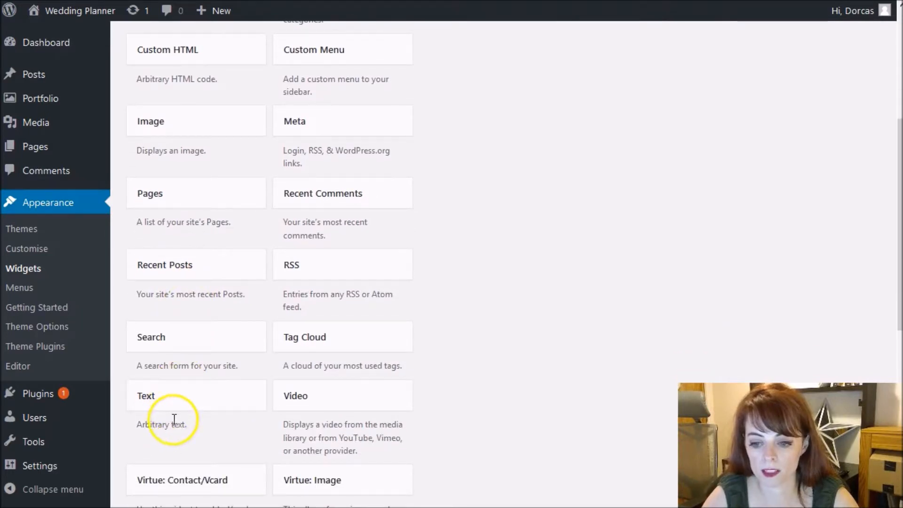
mouse_move(173, 398)
left_mouse_down()
mouse_move(449, 138)
mouse_move(200, 423)
mouse_move(205, 395)
mouse_move(486, 83)
mouse_move(523, 11)
mouse_move(464, 211)
mouse_move(554, 24)
mouse_move(248, 381)
mouse_move(177, 401)
left_mouse_up()
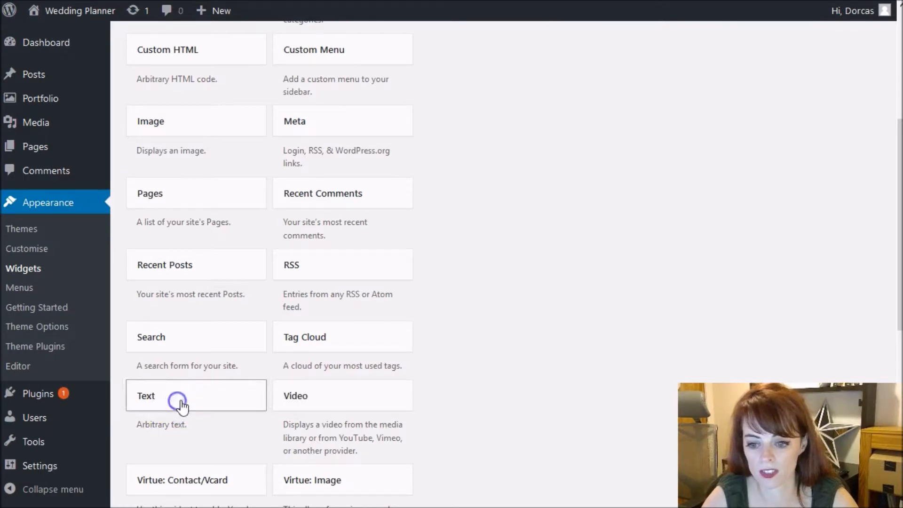
left_click(188, 399)
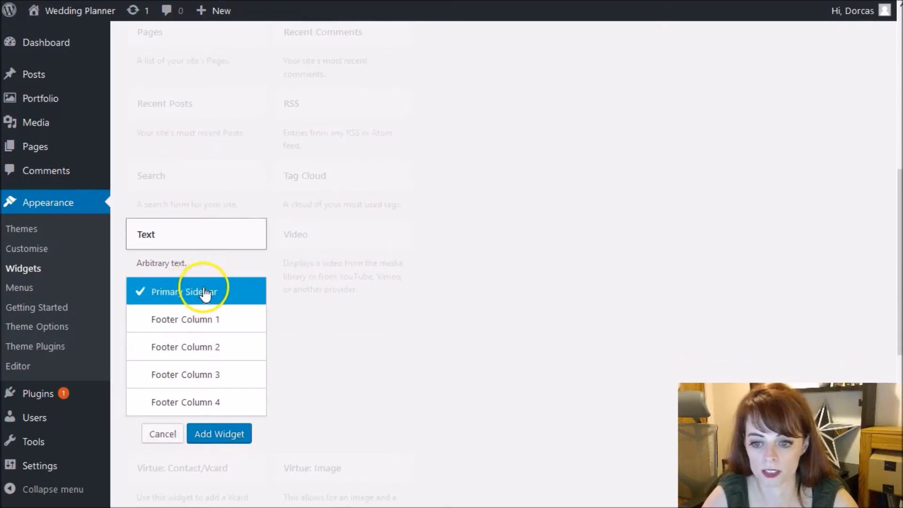
left_click(220, 432)
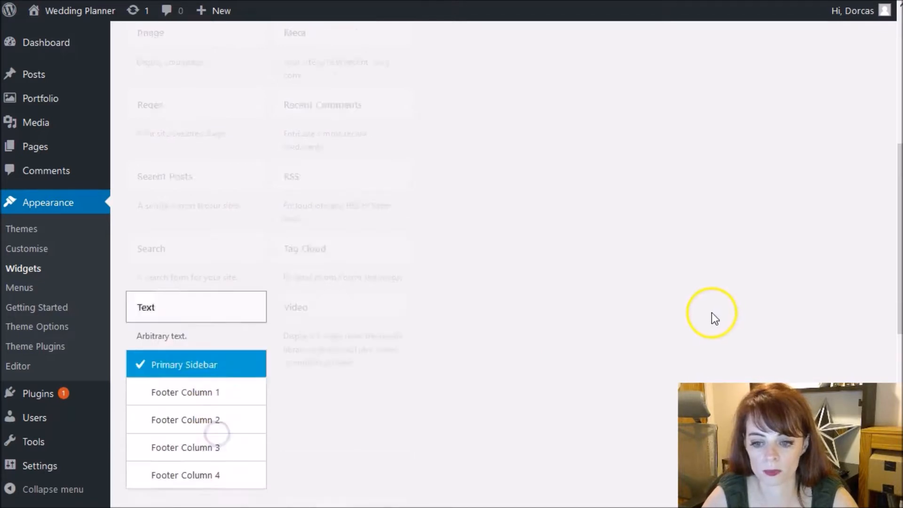
- Give the Text widget the title "Title" and the content "This is the content area of the widget", and save it
left_click(438, 165)
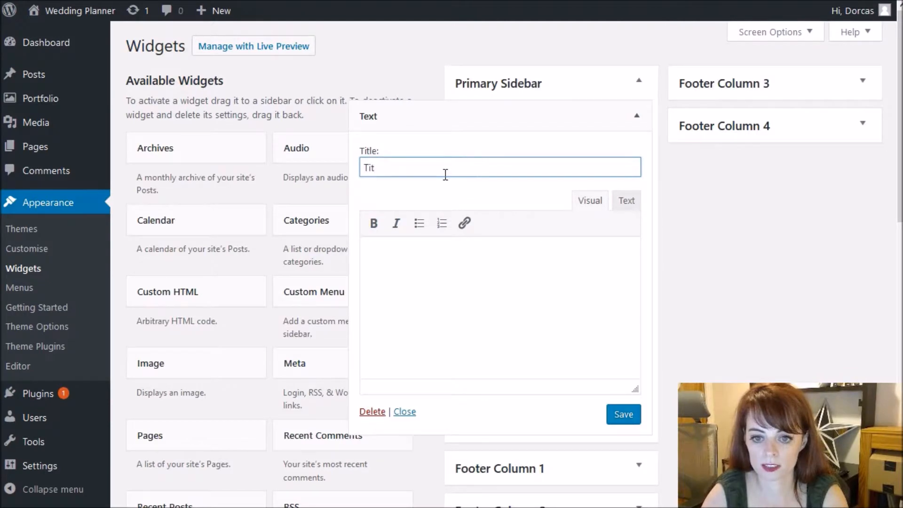
left_click(469, 300)
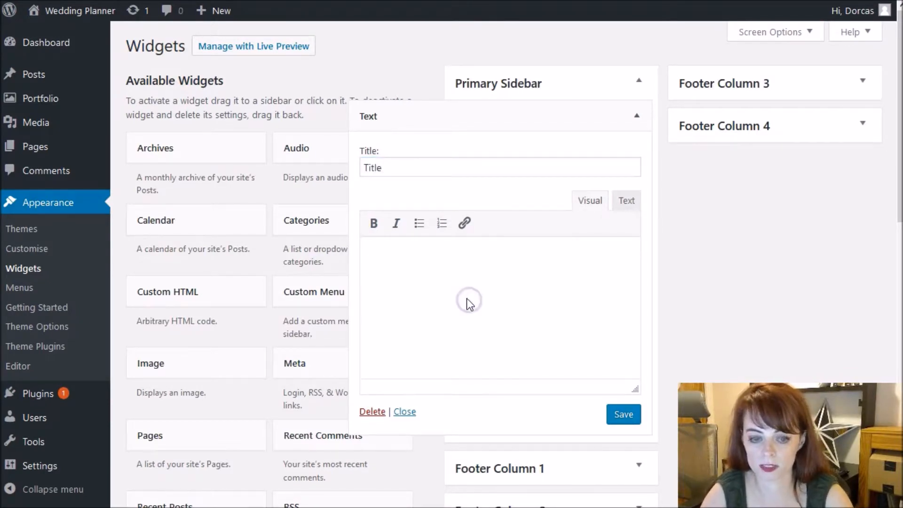
type("This ")
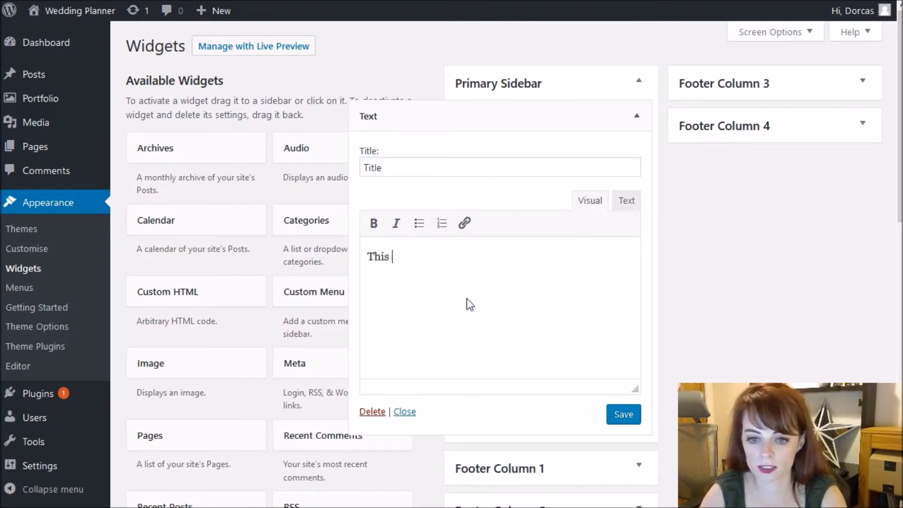
type("is the content are")
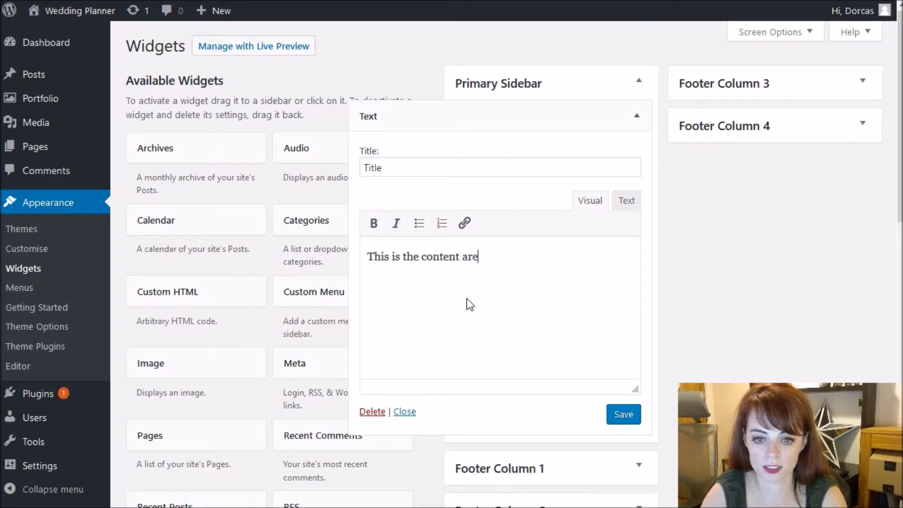
type("a of the widget")
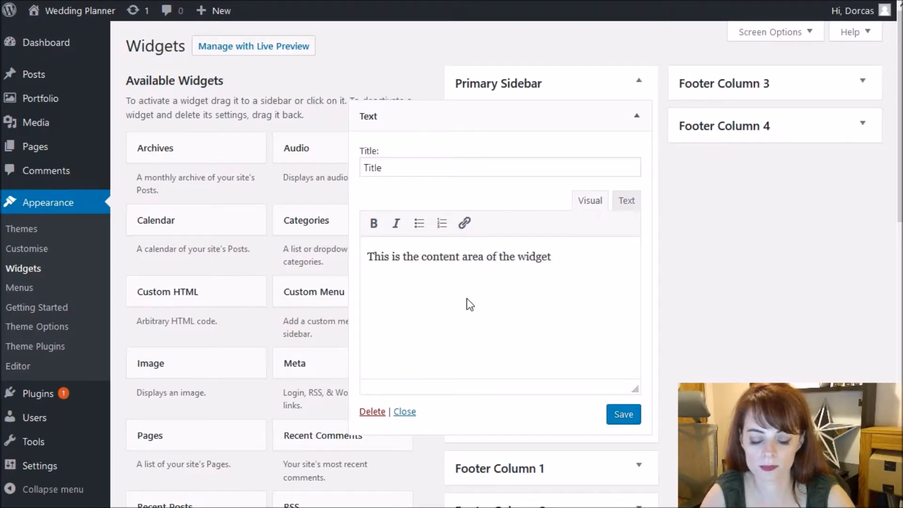
left_click(623, 415)
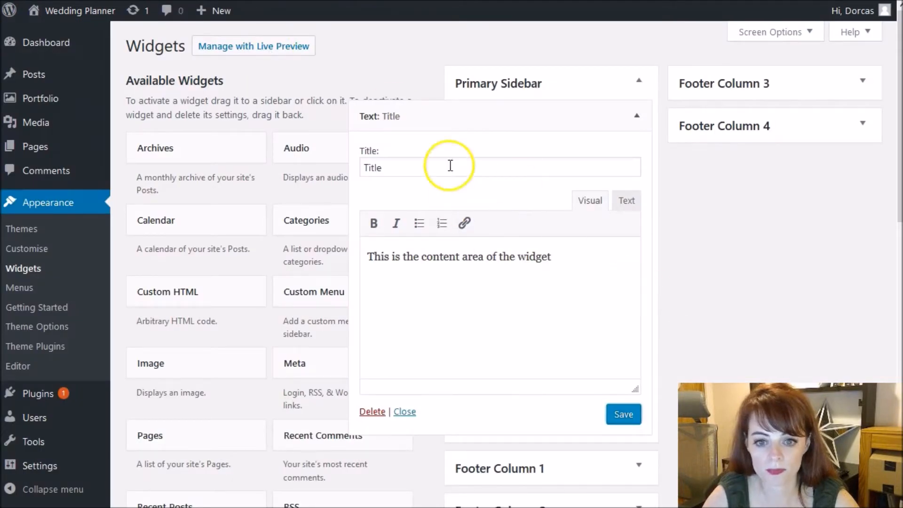
- Retitle the Text widget "Contact Us!", replace its content with a line to call the contact's name and phone number with any enquiries, and save
left_click_drag(447, 166, 325, 174)
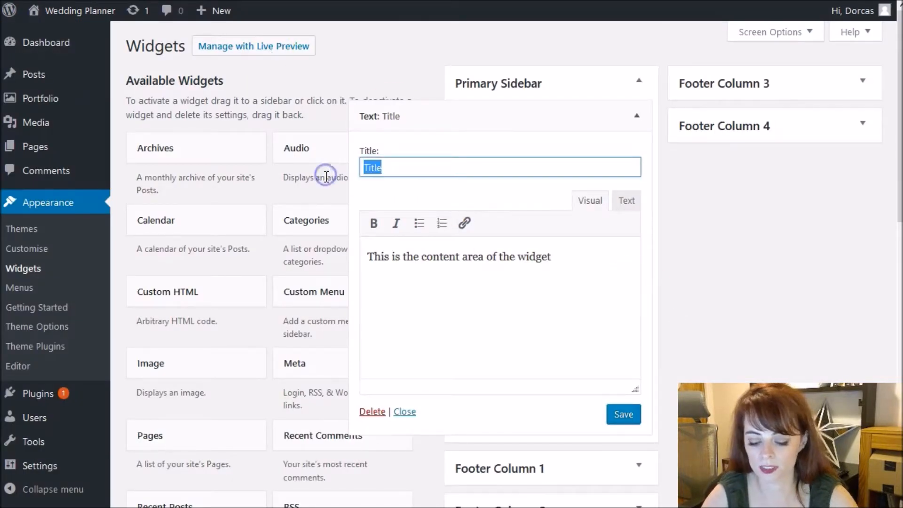
type("Contact Us!")
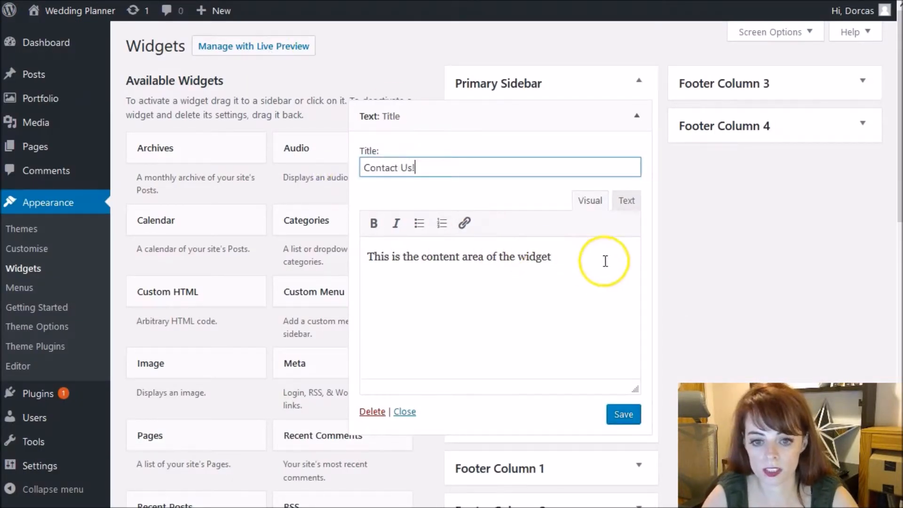
left_click_drag(603, 260, 312, 261)
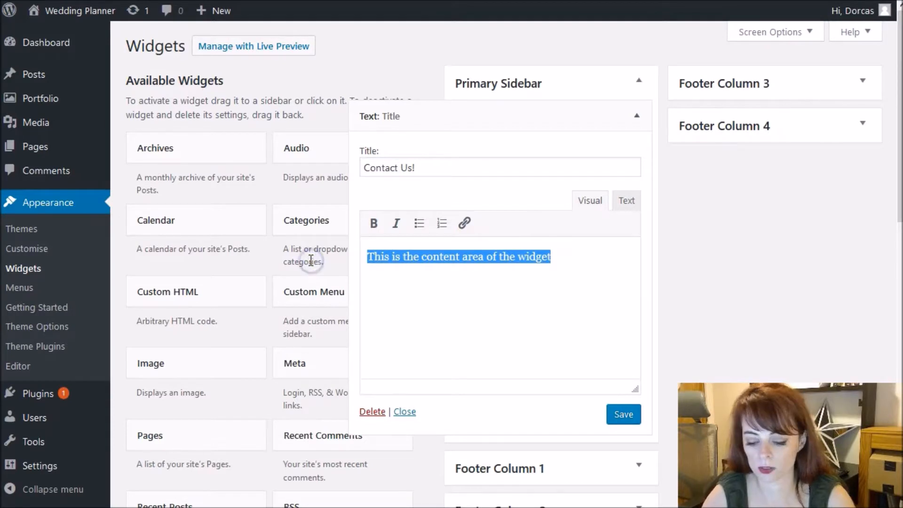
type("C")
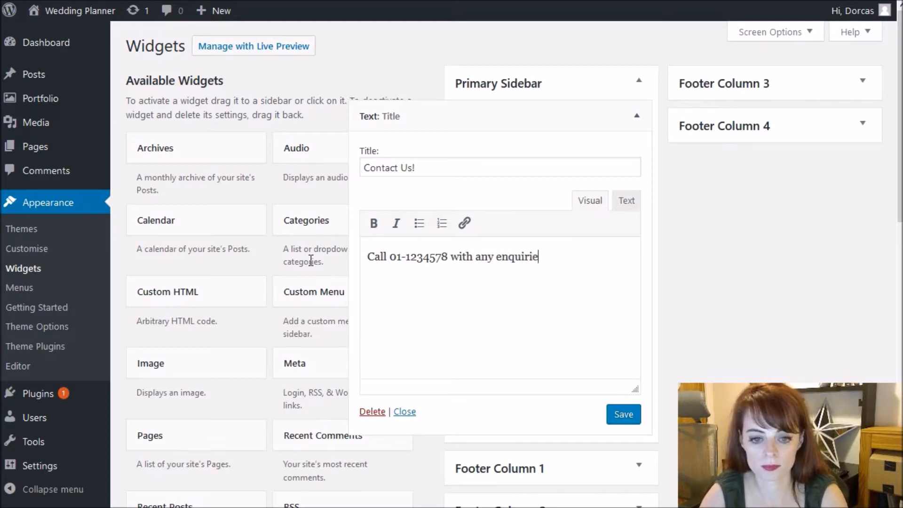
left_click(390, 257)
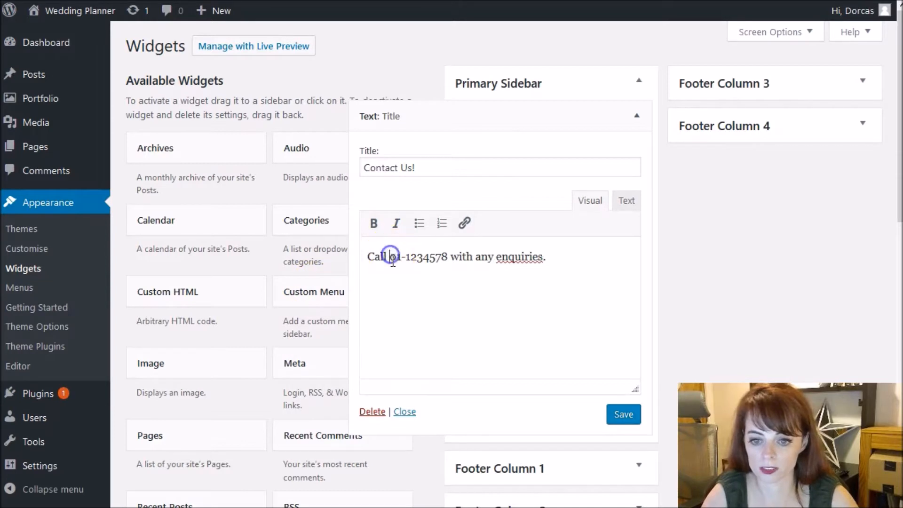
type("Porcas")
left_click(633, 414)
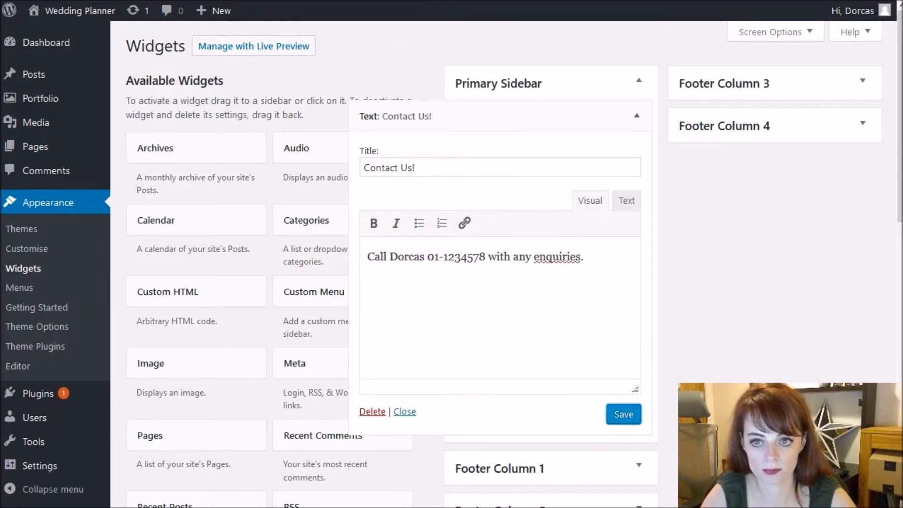
- Reload the live Services page and check the sidebar on the Contact, Wedding Decoration and About pages
left_click(278, 1)
key("F5")
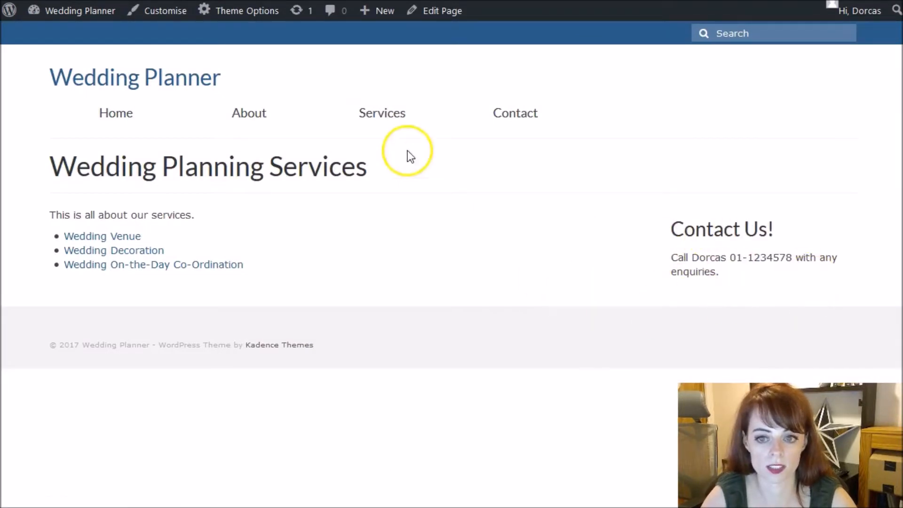
left_click(501, 121)
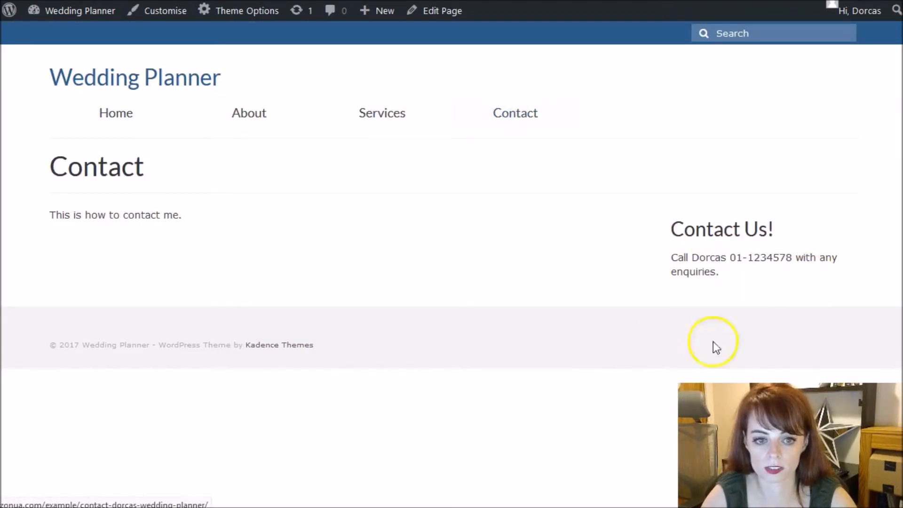
mouse_move(382, 115)
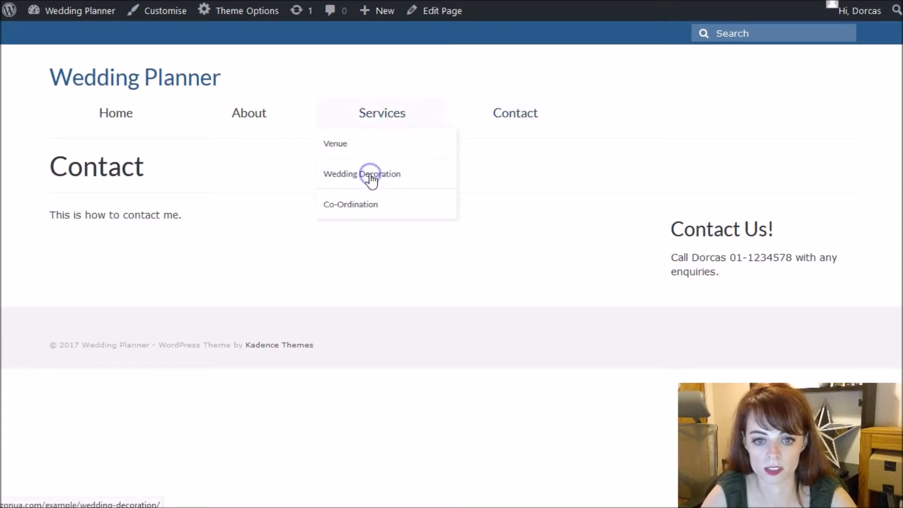
left_click(371, 181)
left_click(254, 115)
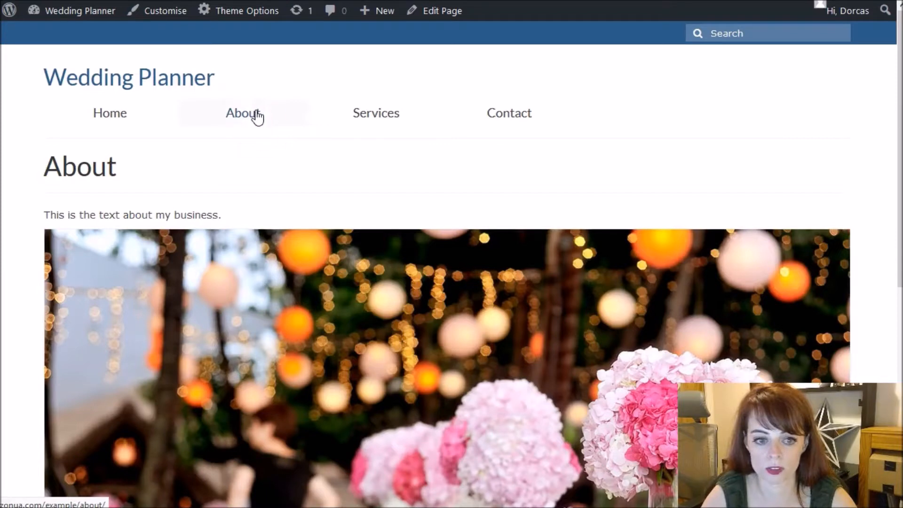
- Return to the Widgets settings, collapse the Contact Us! widget and add a Virtue: Social Links widget to the Primary Sidebar
left_click(312, 255)
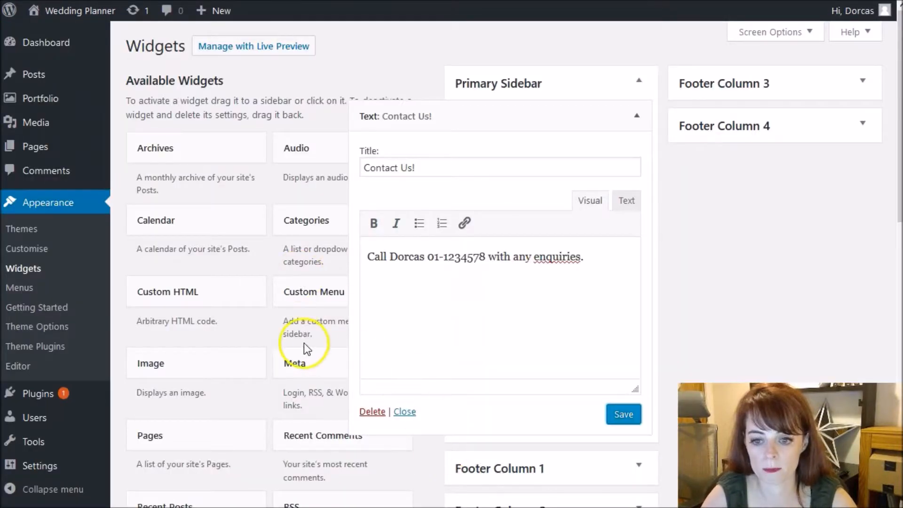
left_click(637, 116)
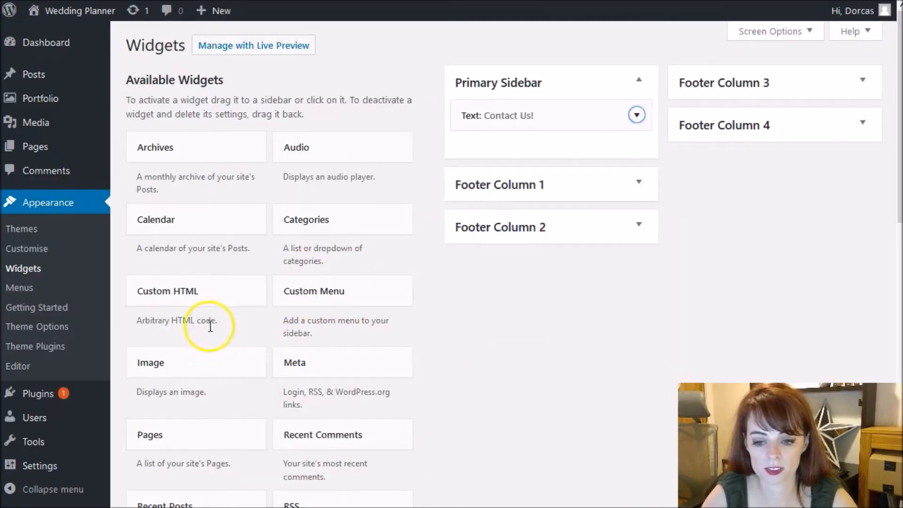
scroll(217, 358, "down", 12)
scroll(235, 367, "up", 5)
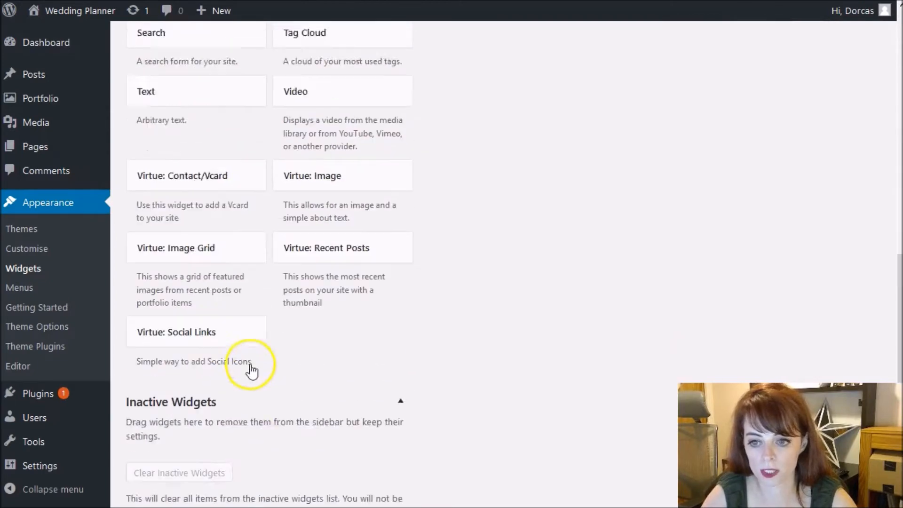
scroll(229, 461, "down", 3)
scroll(229, 430, "down", 2)
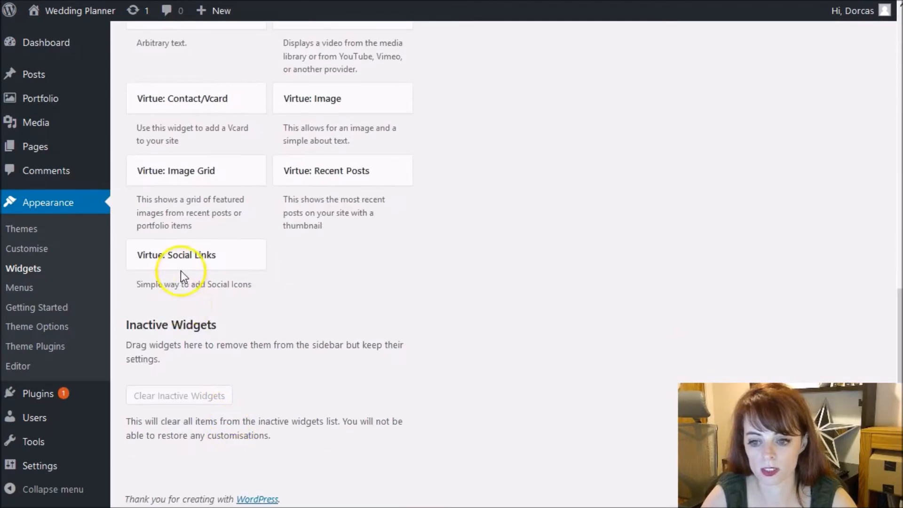
left_click(222, 260)
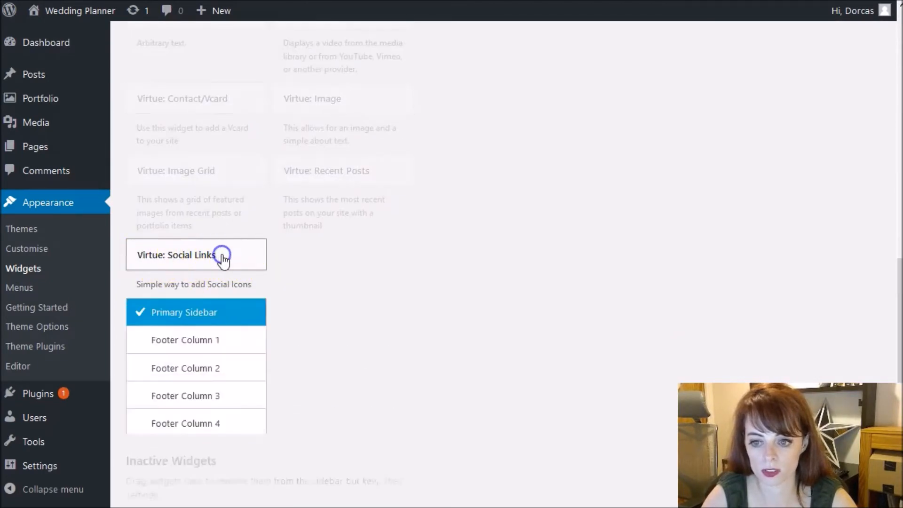
left_click(207, 454)
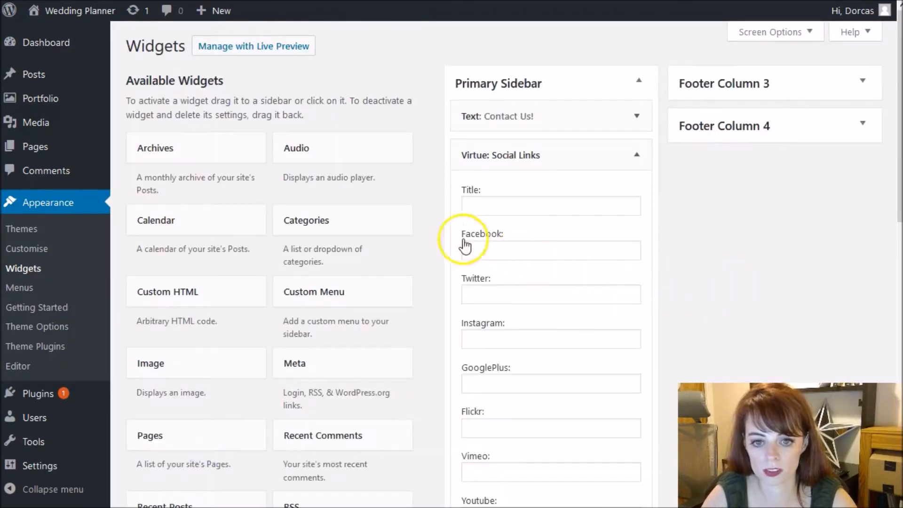
- Title the Virtue: Social Links widget "Let's Get Social!"
left_click(516, 212)
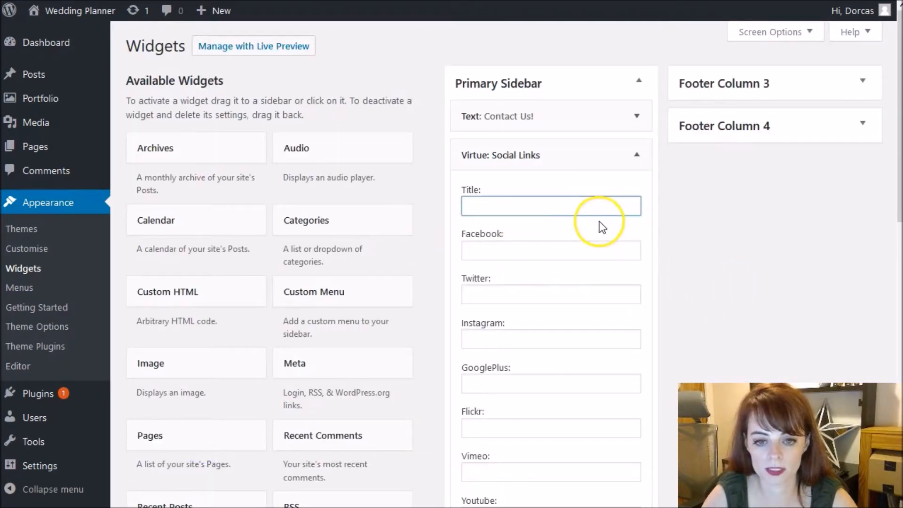
type("let'")
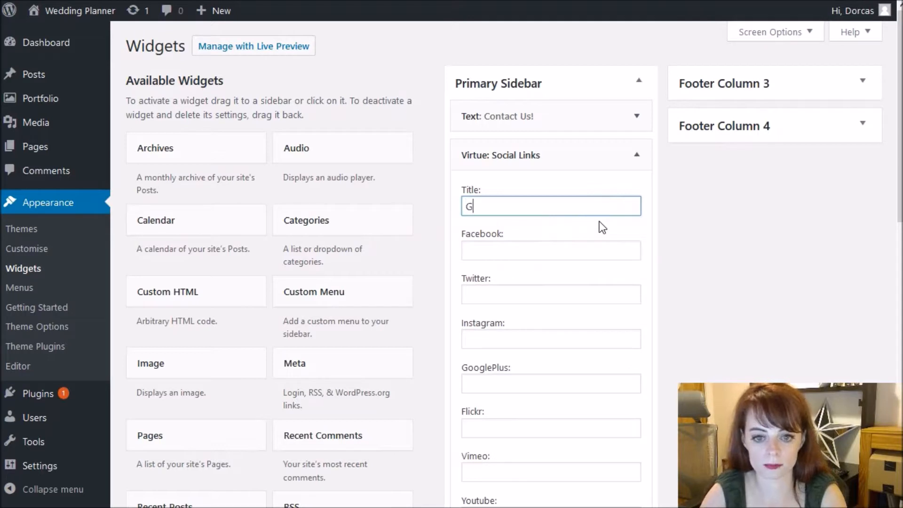
key("BackSpace")
key("BackSpace")
key("BackSpace")
key("BackSpace")
type("Let")
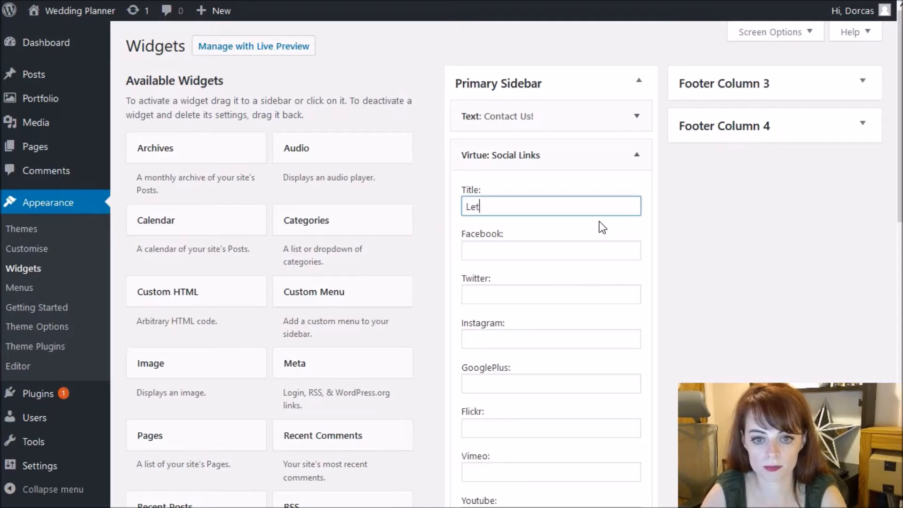
type("'s Get Social!")
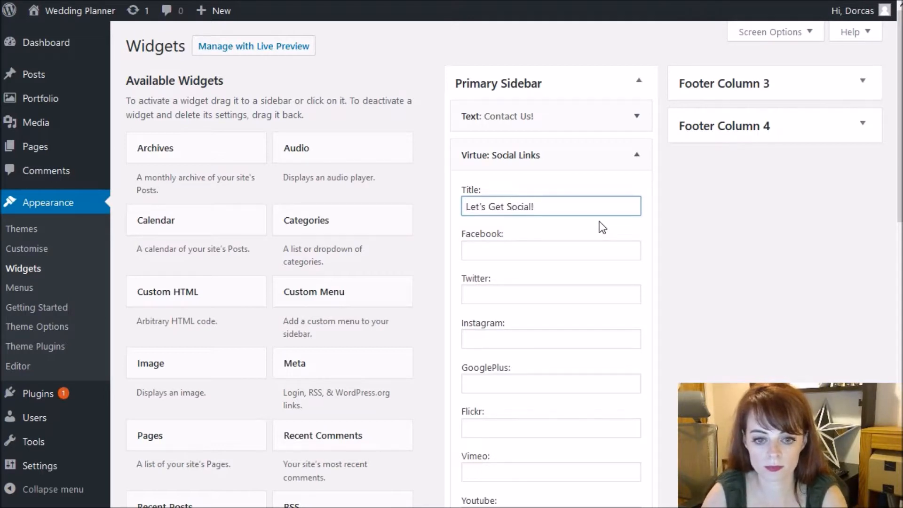
- Enter "zonua" as the Twitter link of the Social Links widget and save the widget
left_click(563, 251)
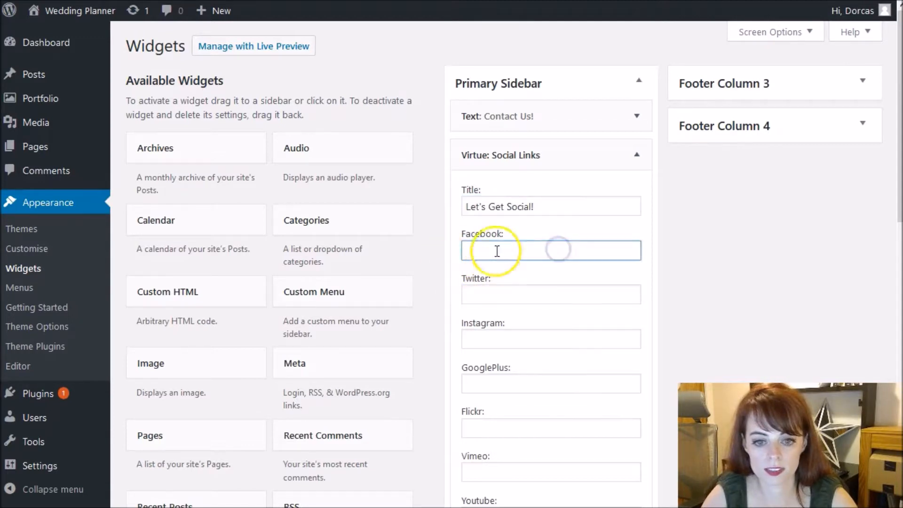
left_click(487, 297)
type("zonua")
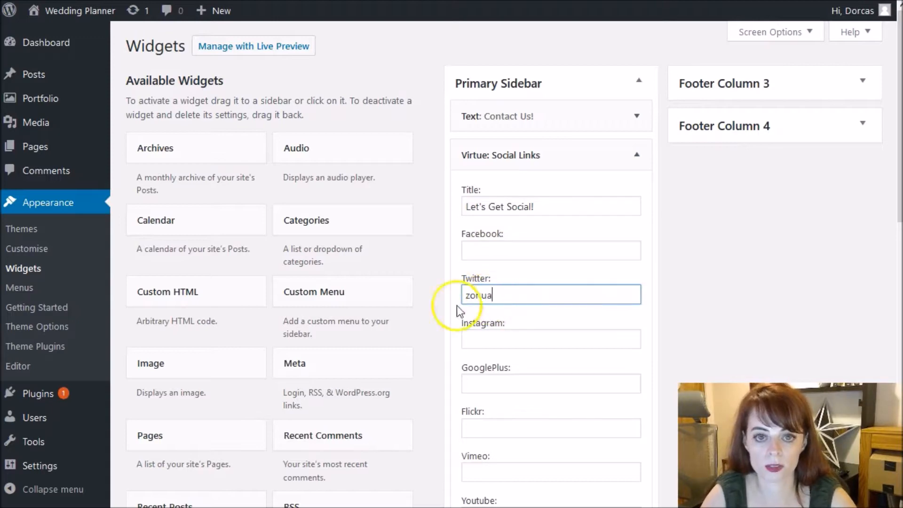
scroll(411, 320, "down", 10)
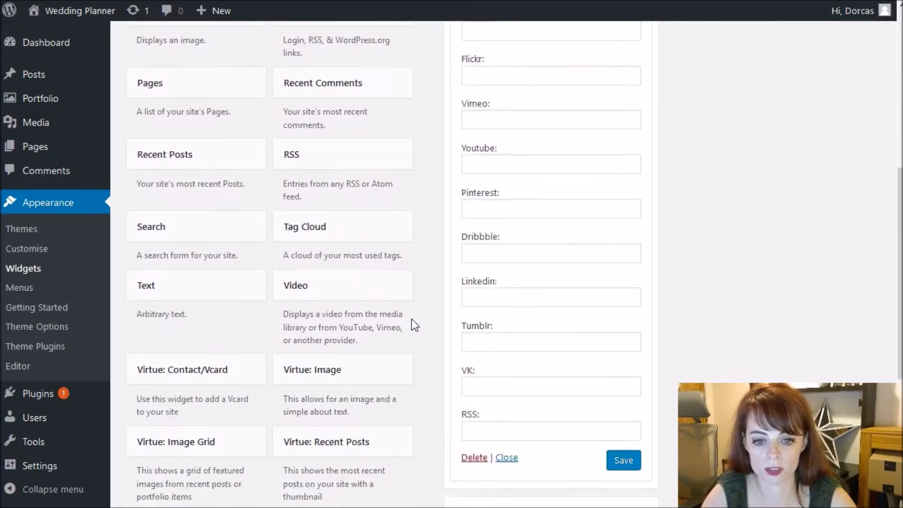
scroll(484, 360, "down", 2)
left_click(624, 249)
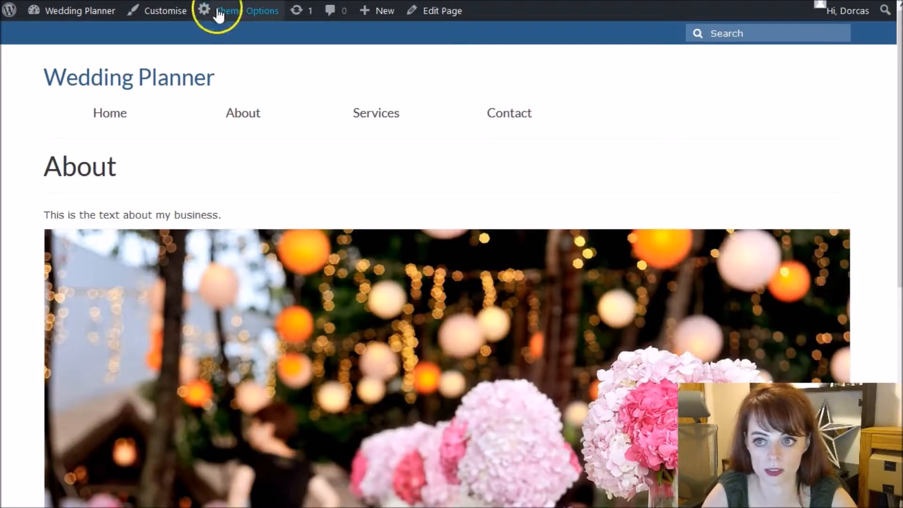
- Open the live Venue page, test the Twitter icon in its sidebar, and return to the Widgets settings
mouse_move(377, 121)
left_click(350, 144)
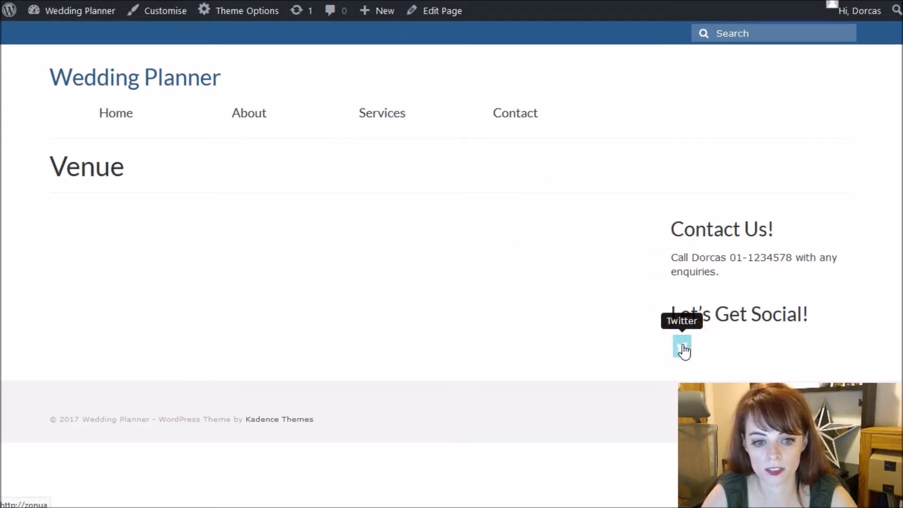
left_click(682, 350)
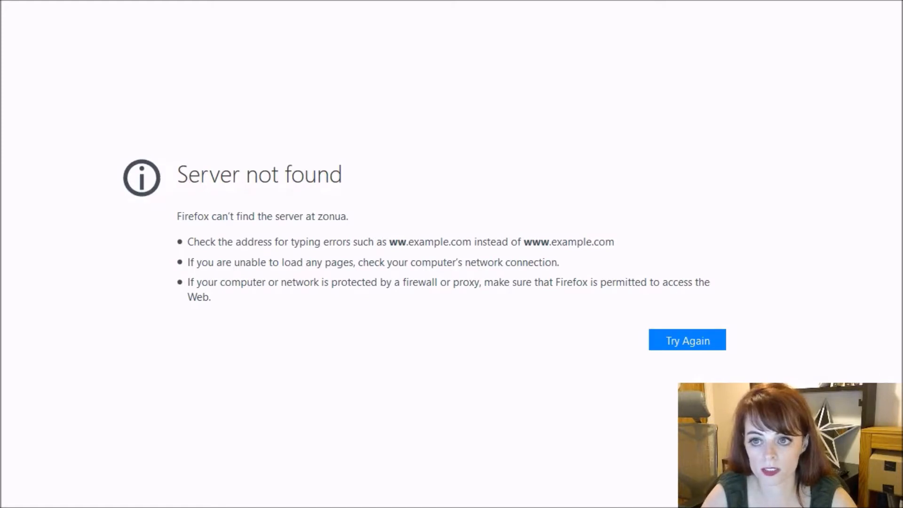
key("ctrl+w")
key("ctrl+w")
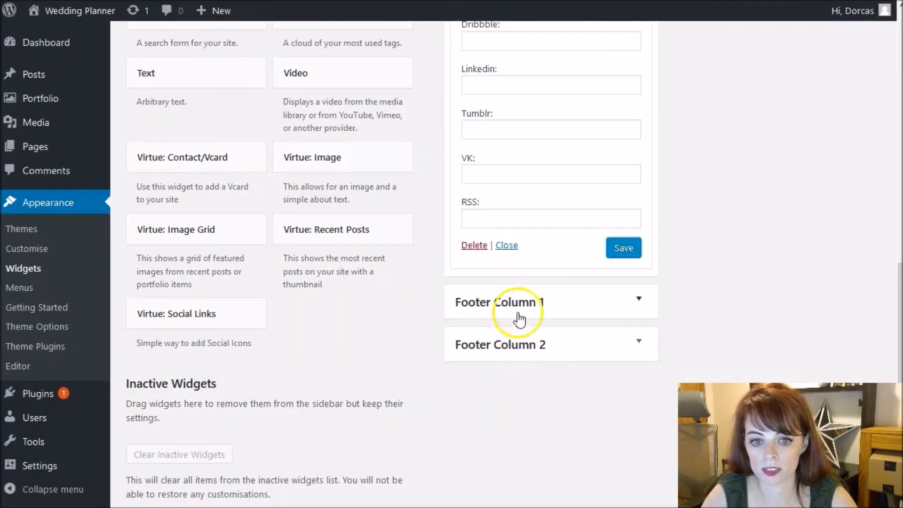
scroll(518, 205, "up", 10)
left_click(465, 294)
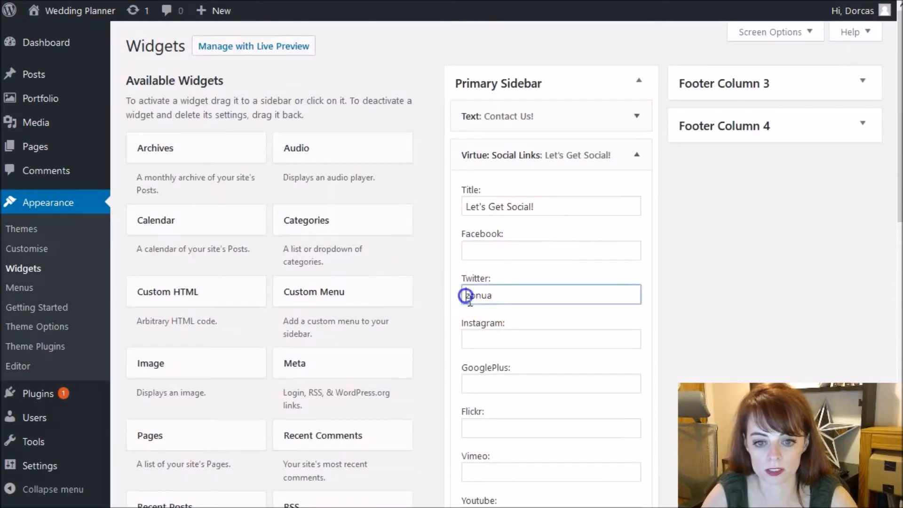
type("http:")
type("//www")
type(".twitter.co")
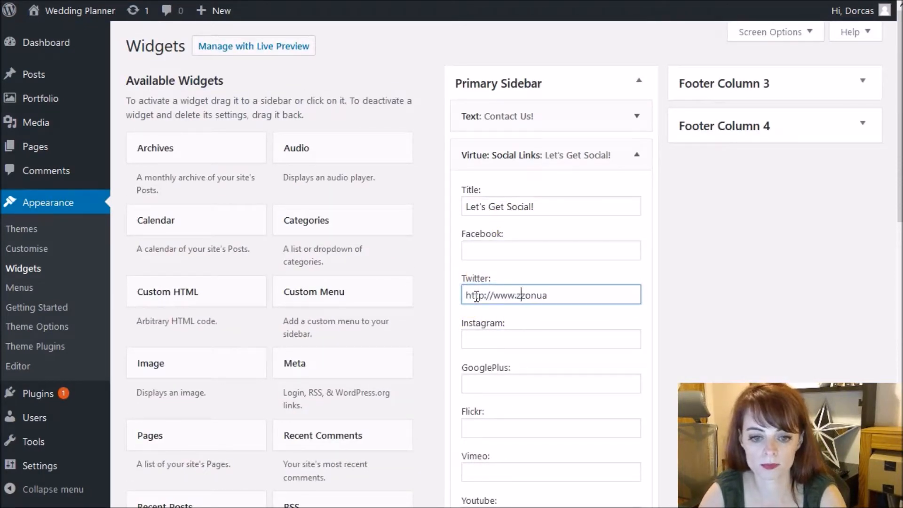
type("m/")
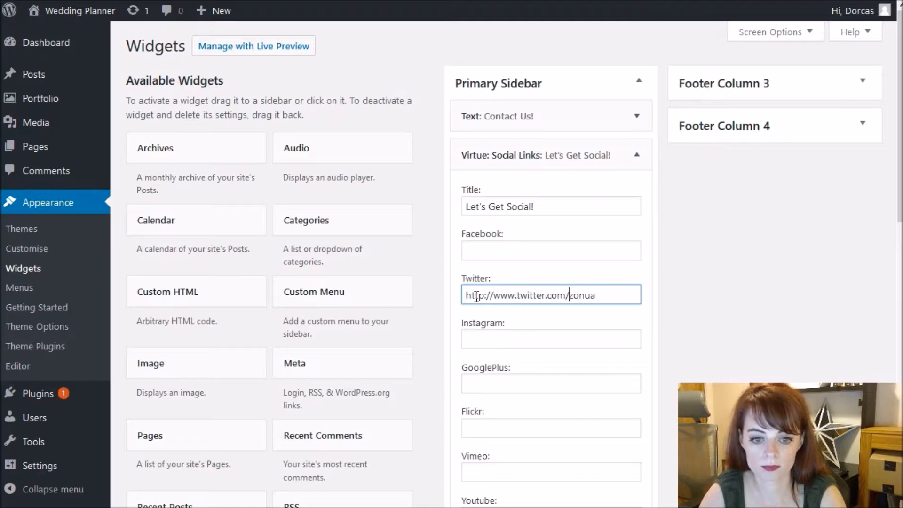
left_click(709, 254)
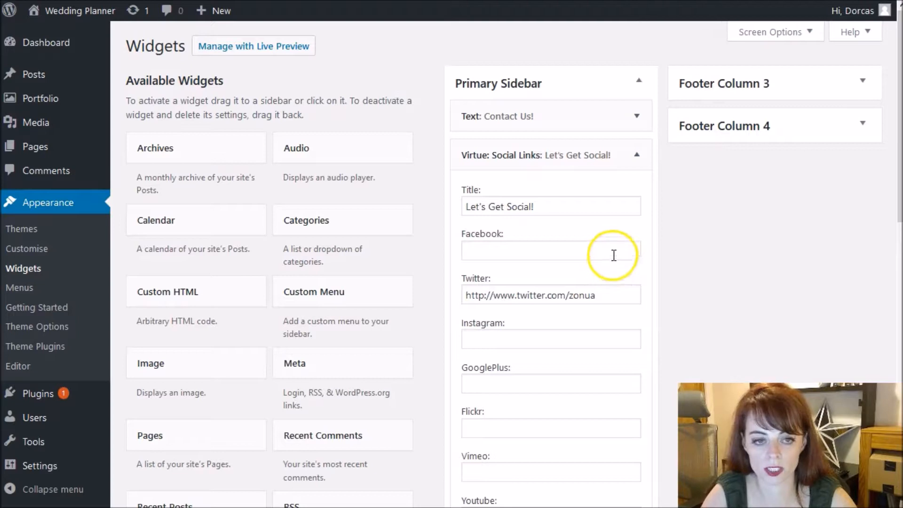
left_click_drag(470, 295, 498, 301)
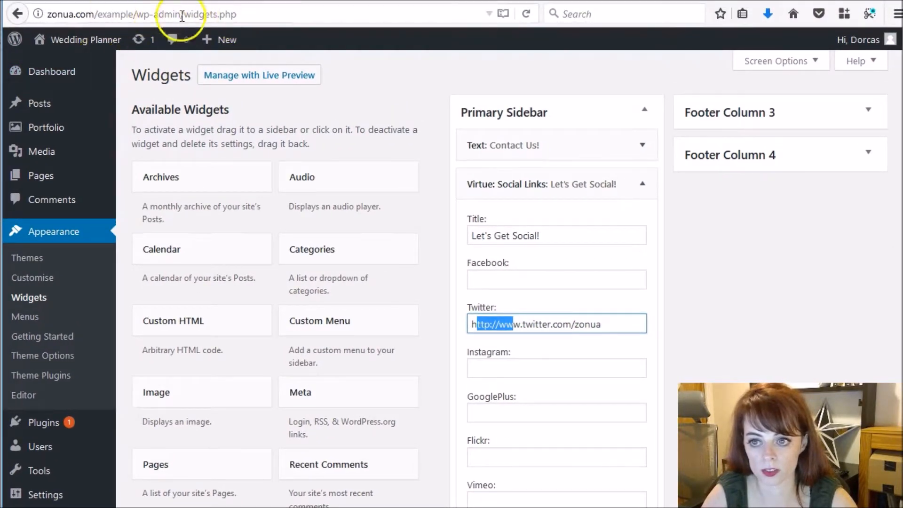
left_click(134, 15)
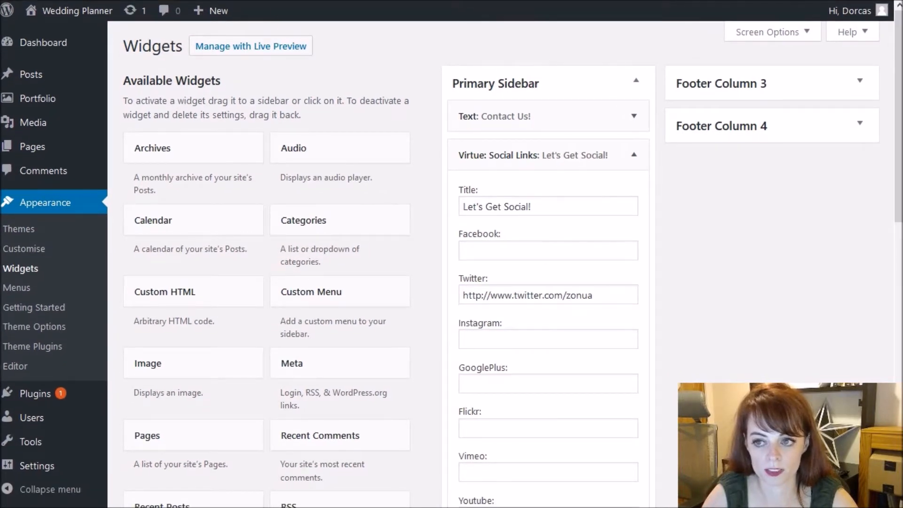
left_click(530, 295)
key("ctrl+a")
key("ctrl+c")
left_click(530, 250)
key("ctrl+v")
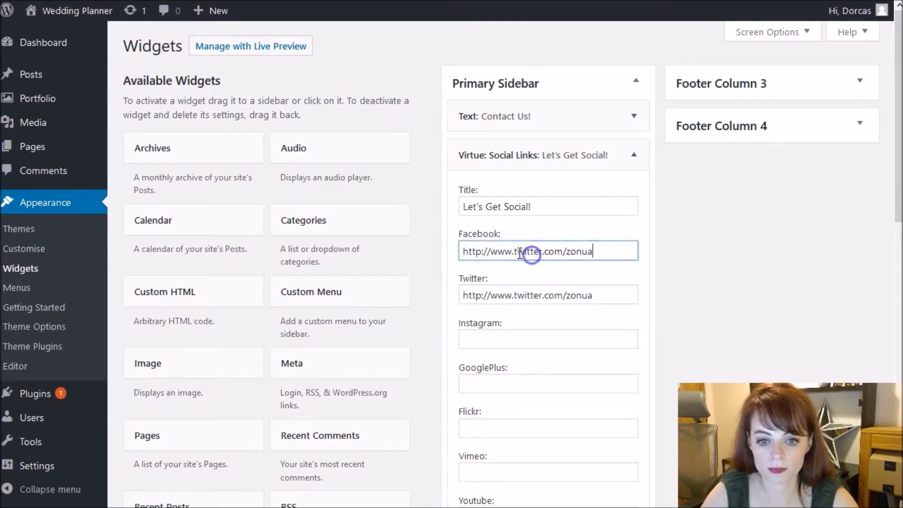
double_click(520, 250)
type("facebook")
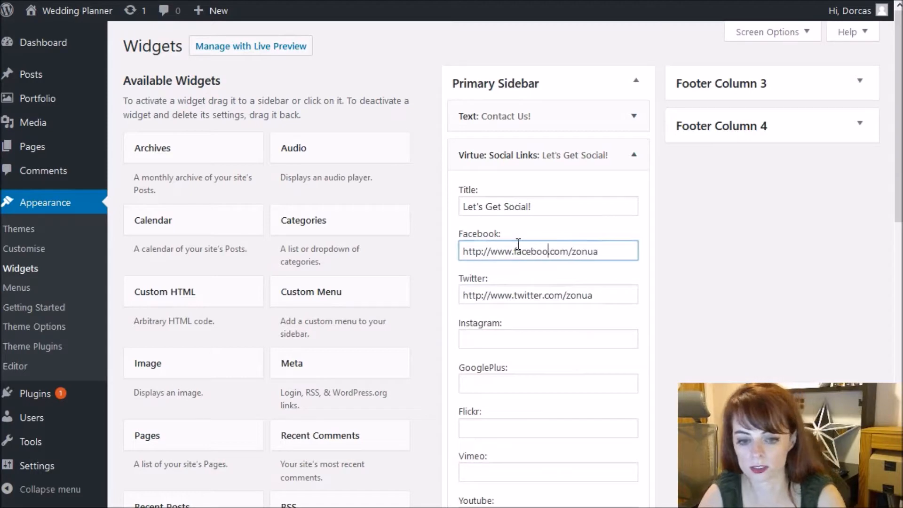
scroll(521, 319, "down", 9)
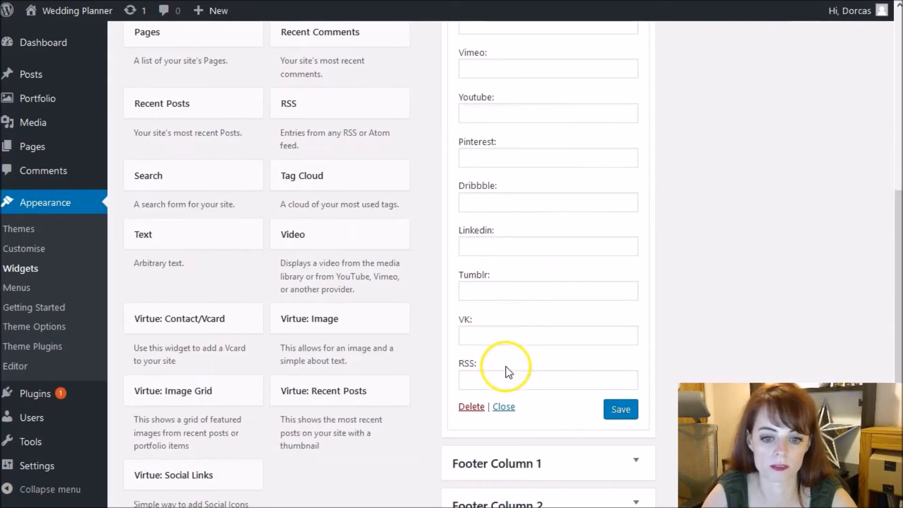
left_click(620, 411)
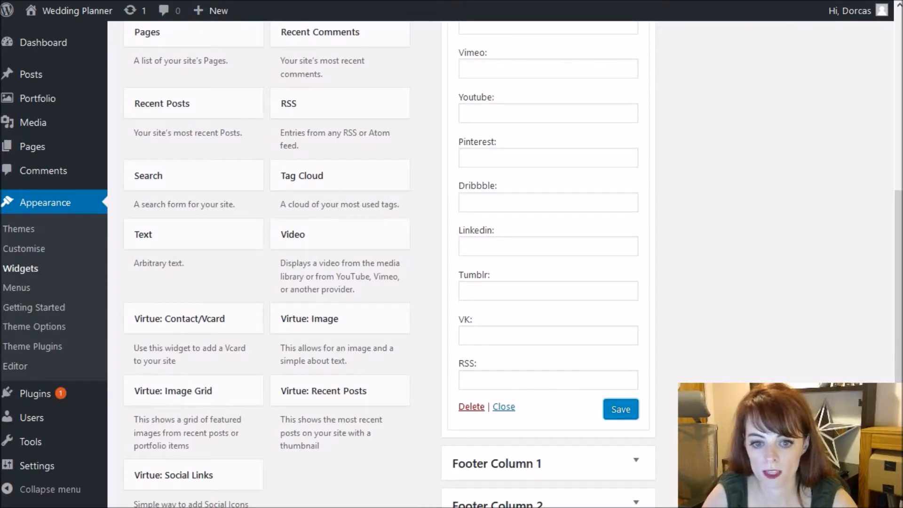
left_click(509, 112)
key("ctrl+v")
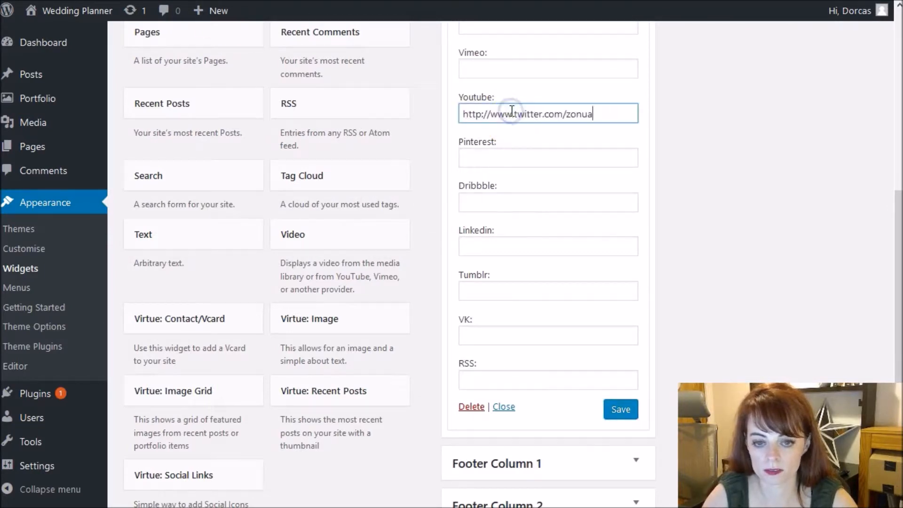
left_click_drag(539, 121, 515, 121)
type("youtube")
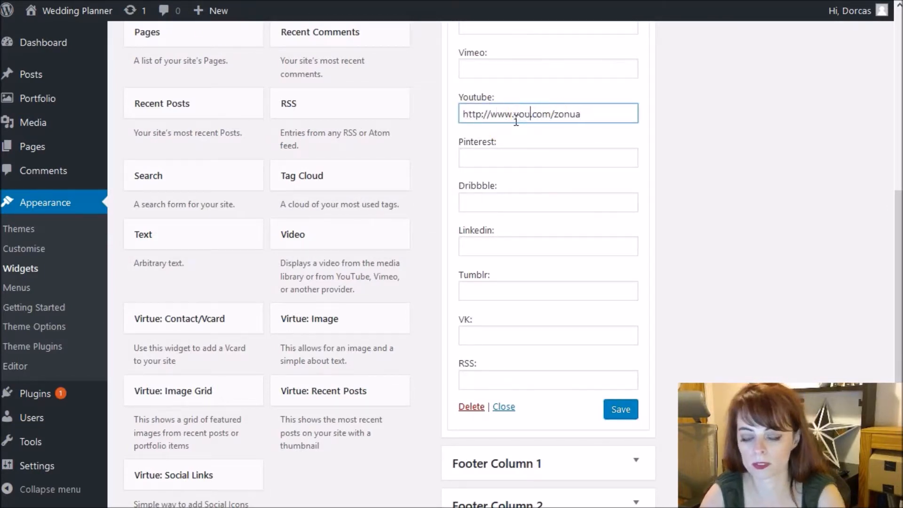
left_click(617, 412)
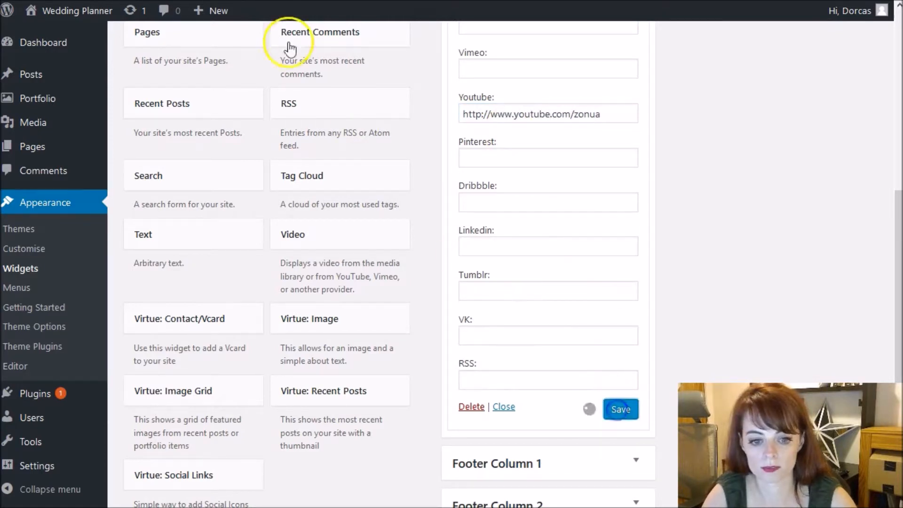
- Check the social icons on the live Venue page, test the YouTube one, and collapse the Social Links widget back in the Widgets settings
left_click(272, 1)
left_click(576, 1)
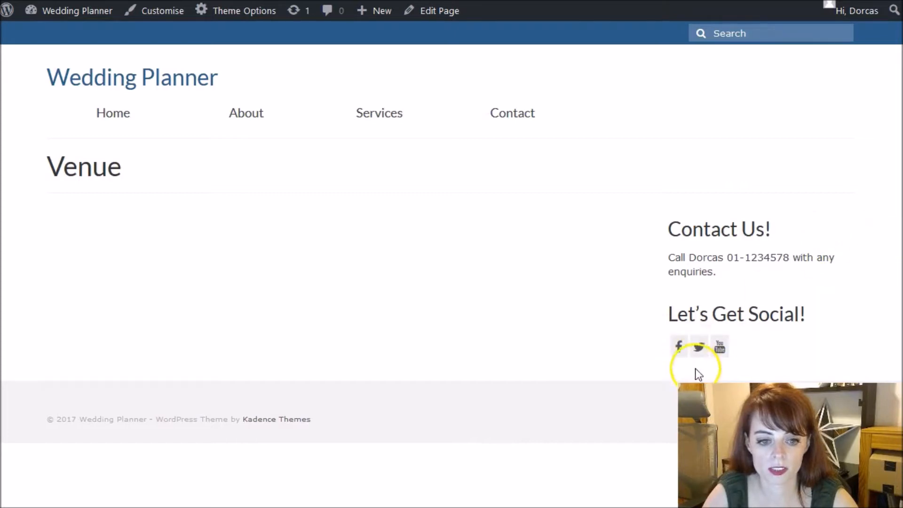
left_click(721, 355)
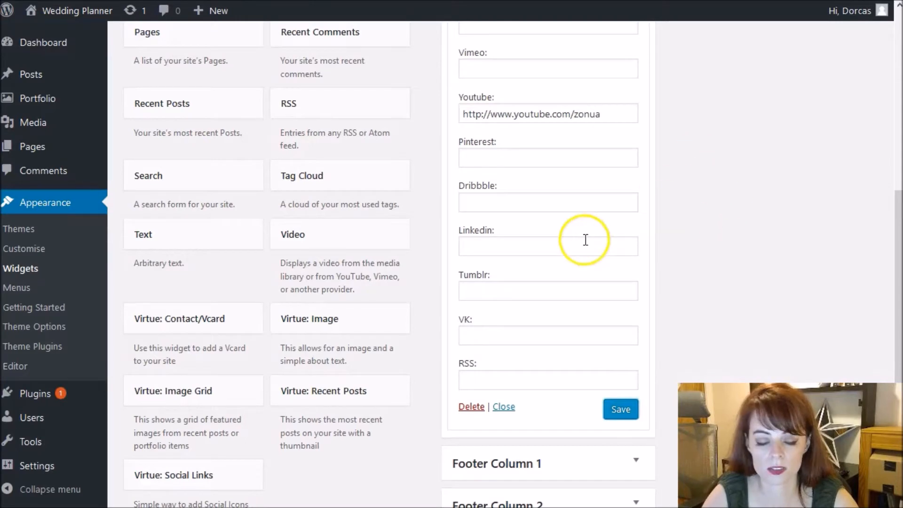
scroll(585, 239, "up", 10)
left_click(636, 154)
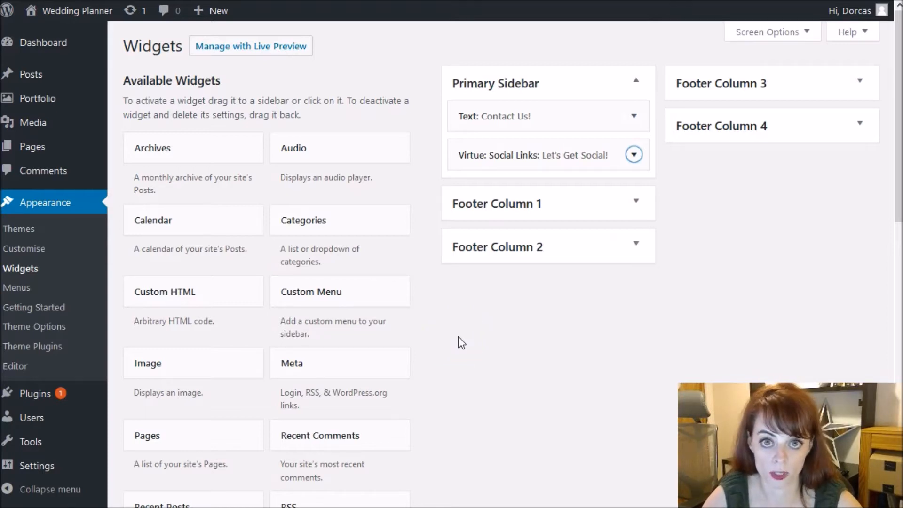
- Search the plugins to add for "yoast seo", and install and activate the Yoast SEO plugin
left_click(27, 400)
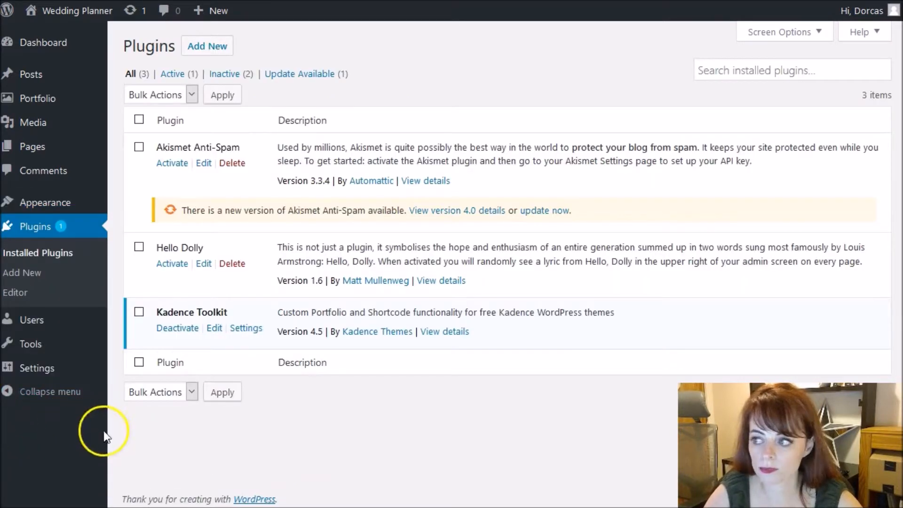
left_click(195, 45)
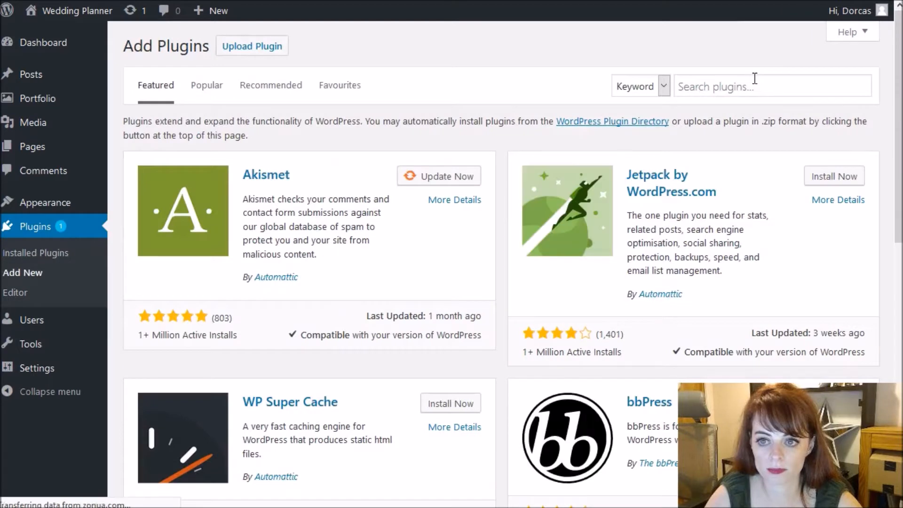
left_click(744, 82)
type("yoast seo")
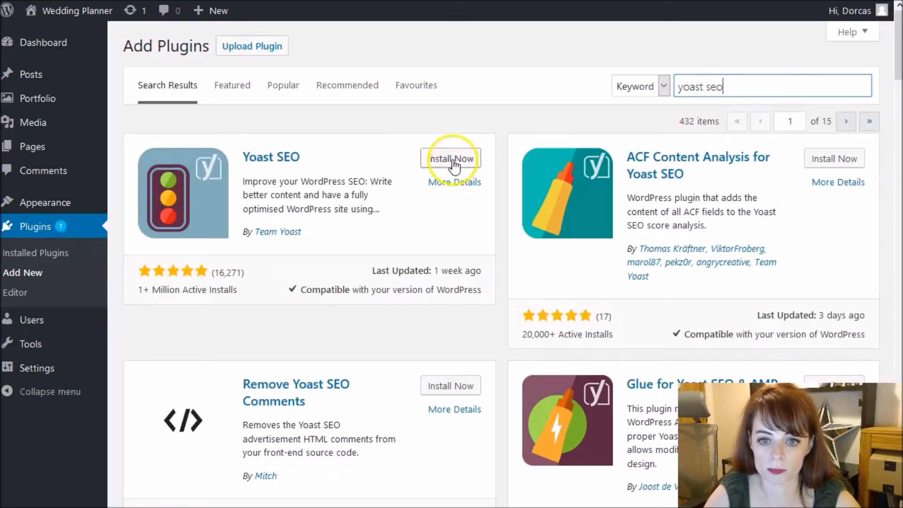
left_click(451, 160)
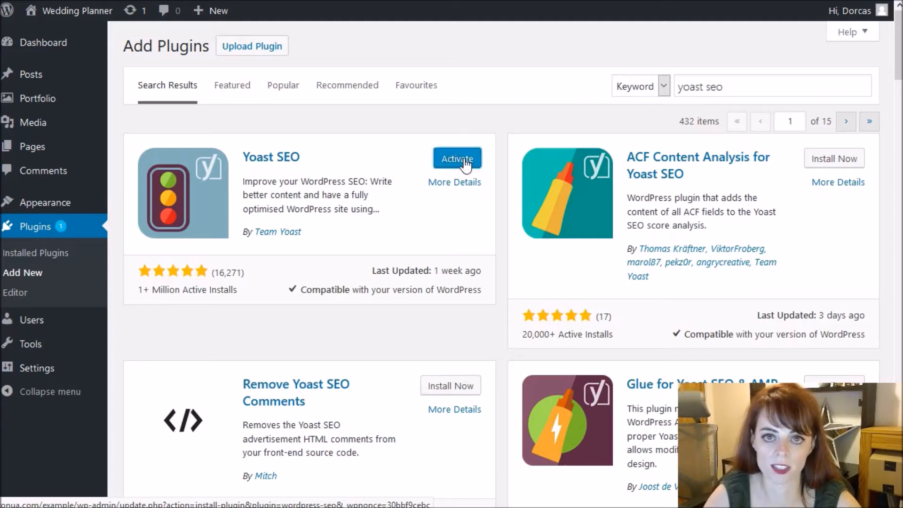
left_click(466, 162)
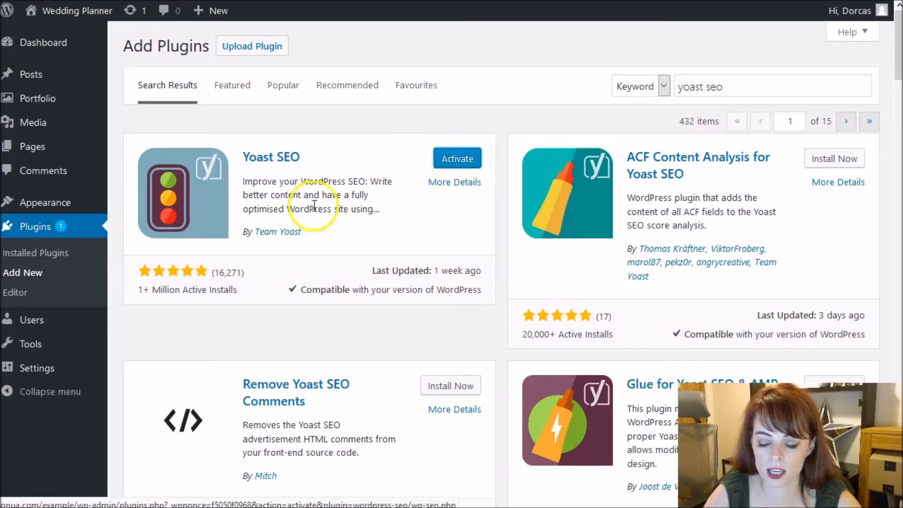
left_click(475, 161)
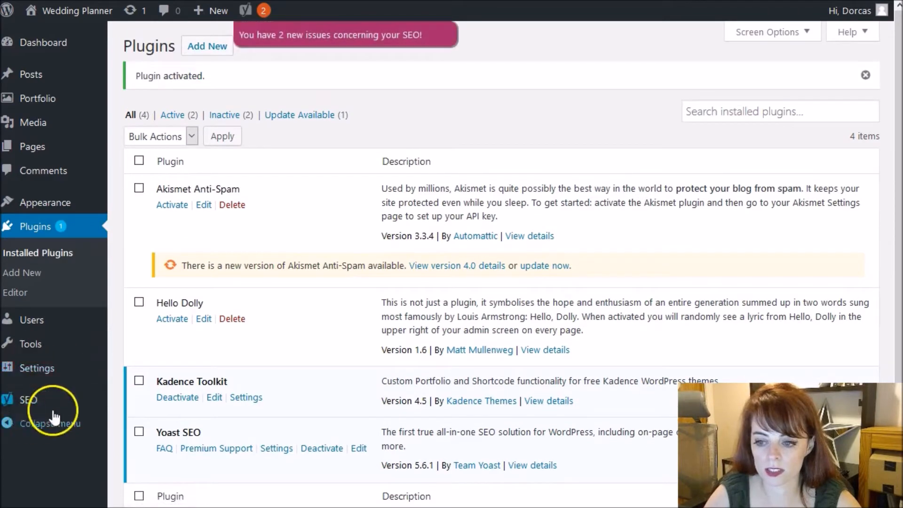
- Open the About page for editing and examine its Yoast SEO section with the snippet preview and focus keyword
mouse_move(22, 414)
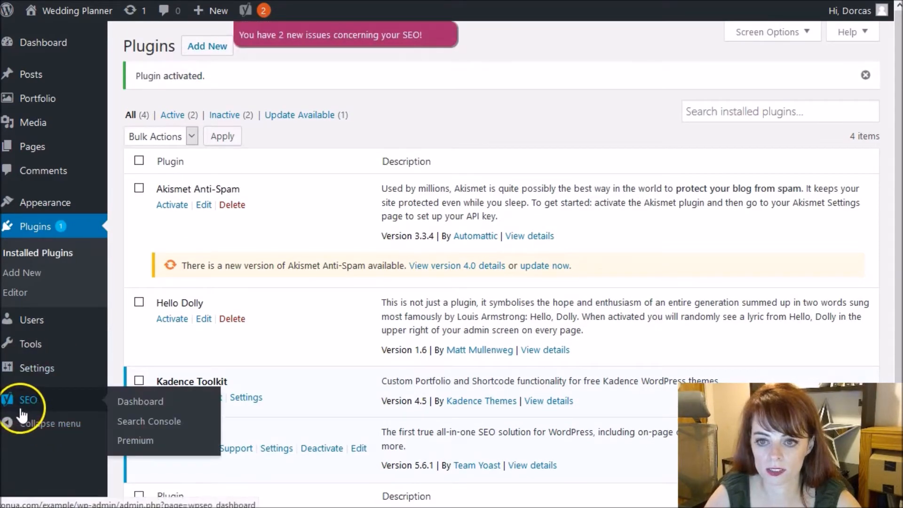
left_click(57, 154)
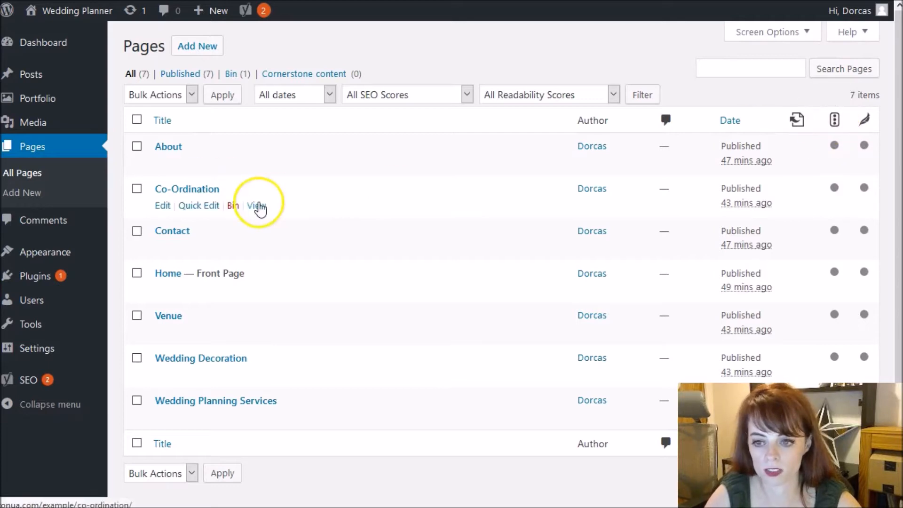
left_click(181, 150)
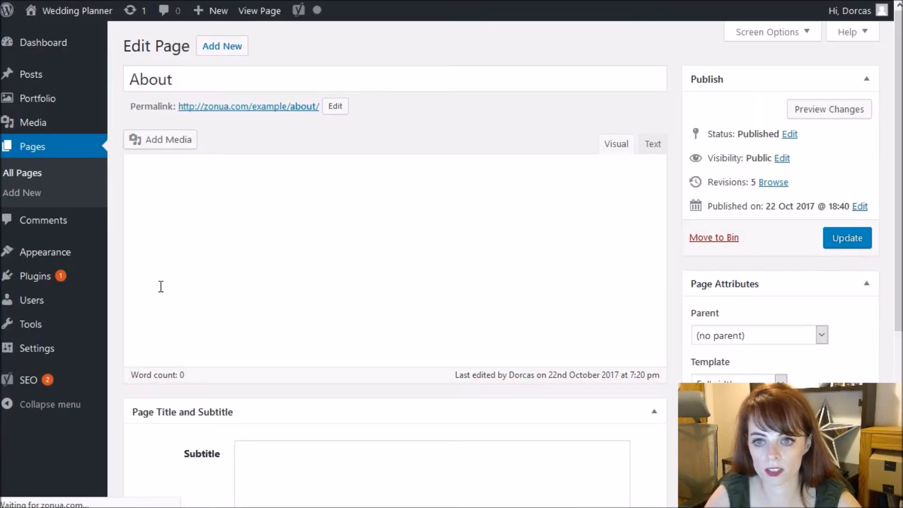
scroll(159, 287, "down", 5)
scroll(136, 320, "down", 8)
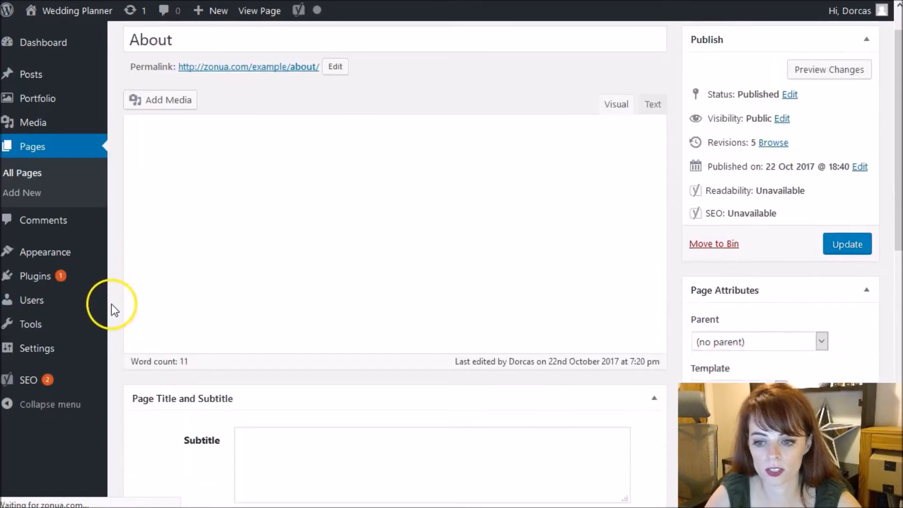
scroll(124, 301, "down", 2)
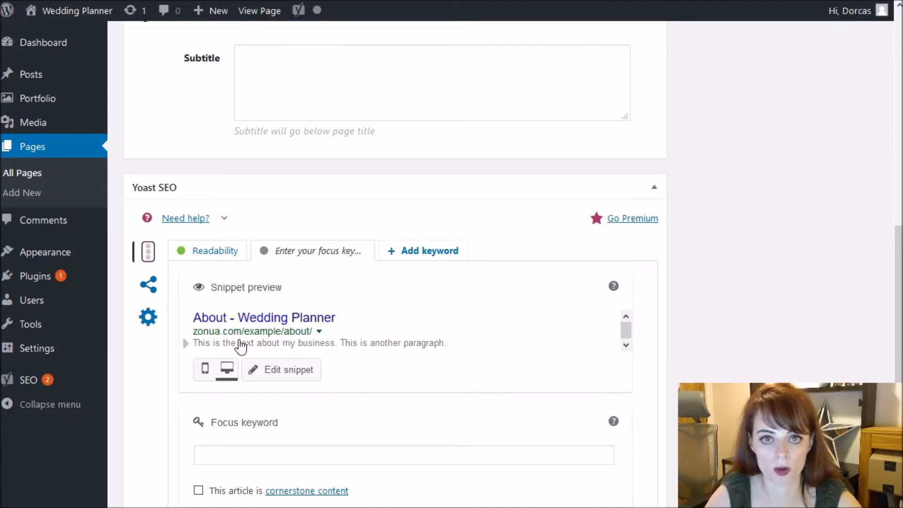
left_click(447, 260)
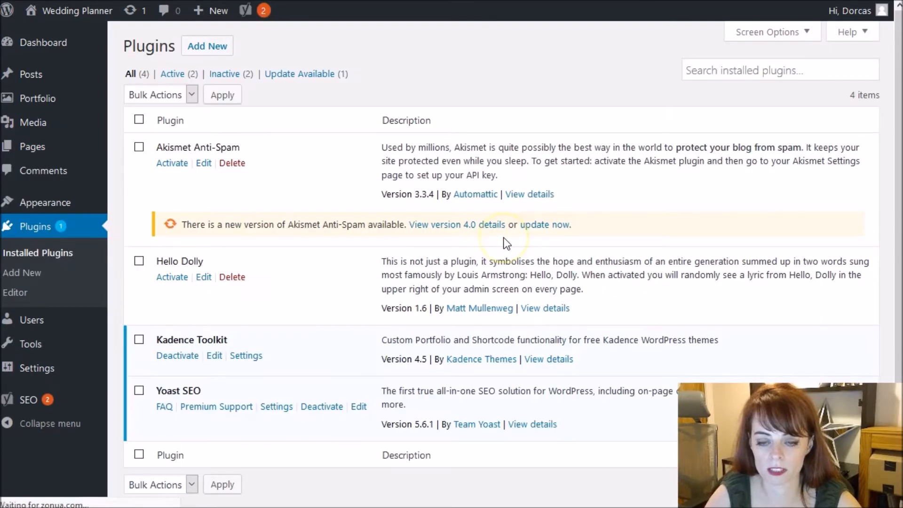
- Search the installed plugins for "limit login attempts" and return to the full plugin list
left_click(737, 69)
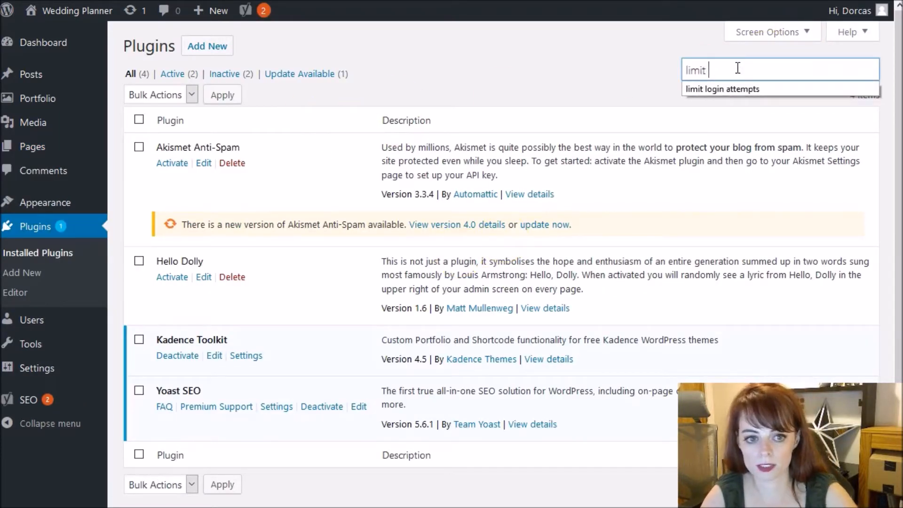
type("limit")
key("Down")
key("Return")
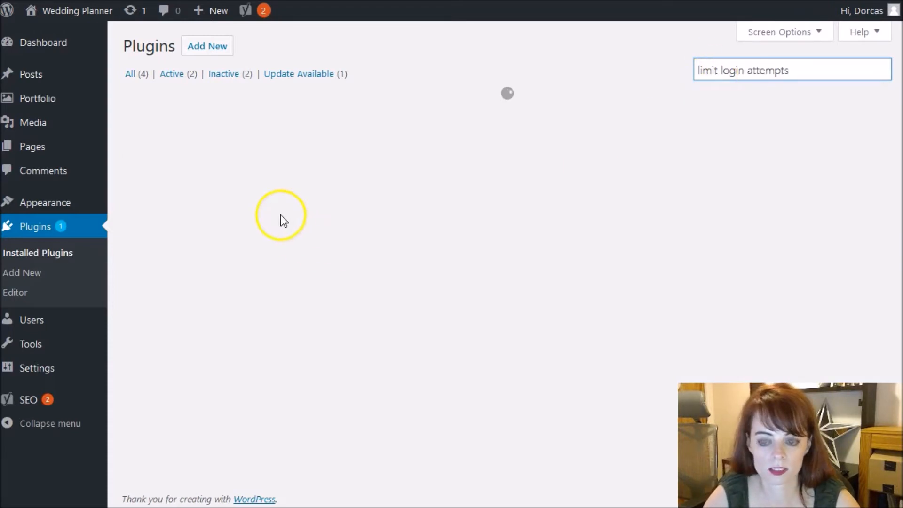
triple_click(810, 72)
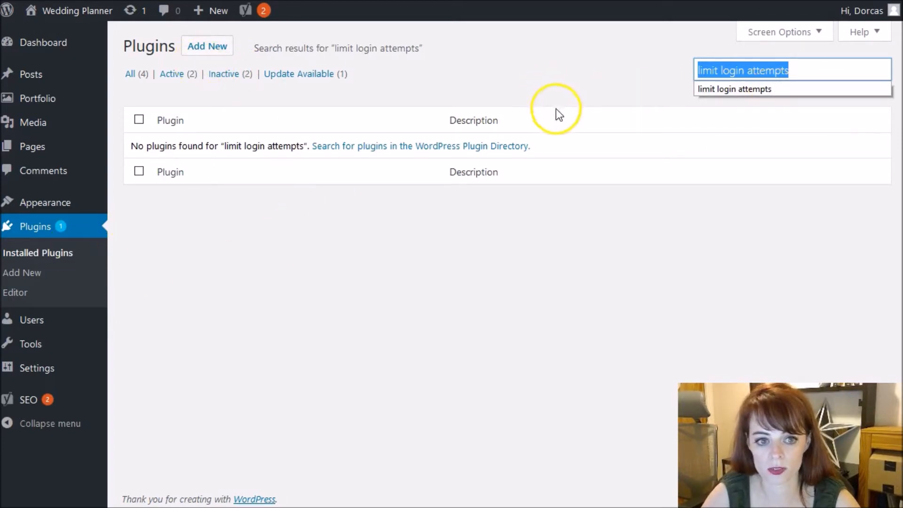
left_click(38, 235)
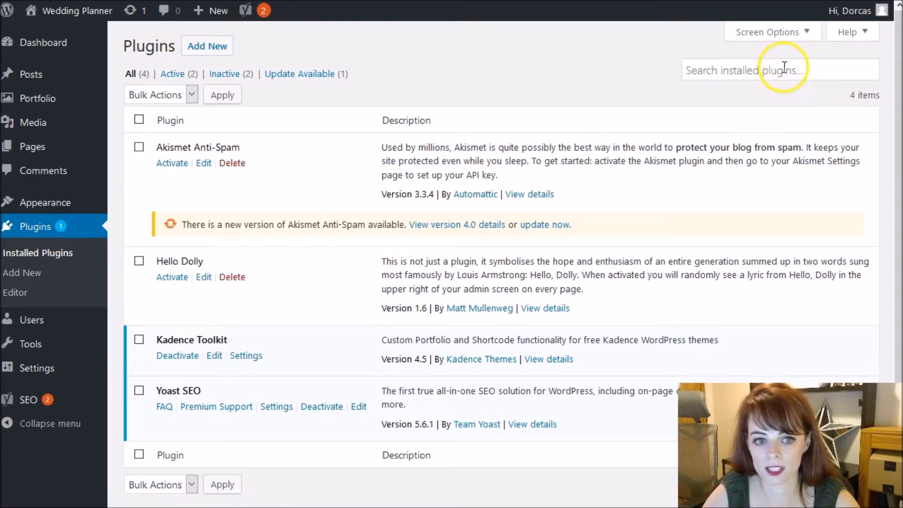
- Search the plugins to add for "limit login attempts", and install and activate Limit Login Attempts Reloaded
left_click(213, 49)
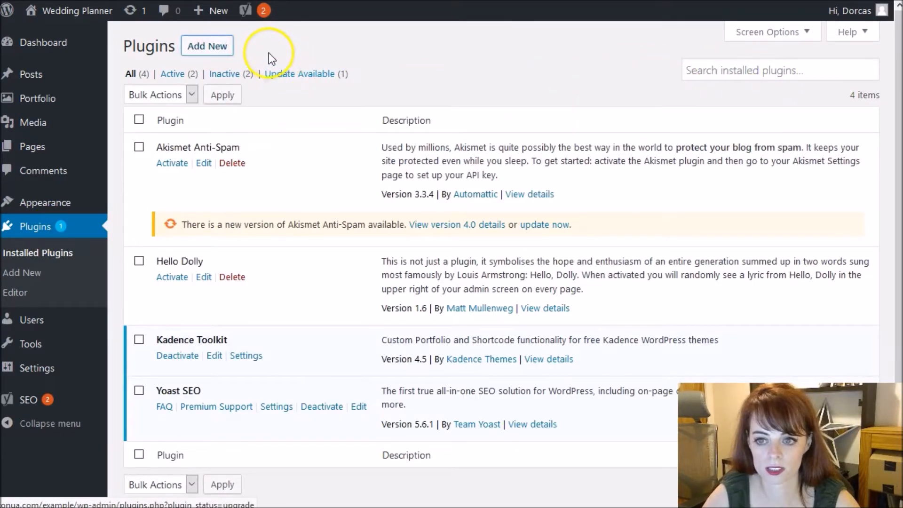
left_click(206, 45)
left_click(712, 81)
type("limit login attempts")
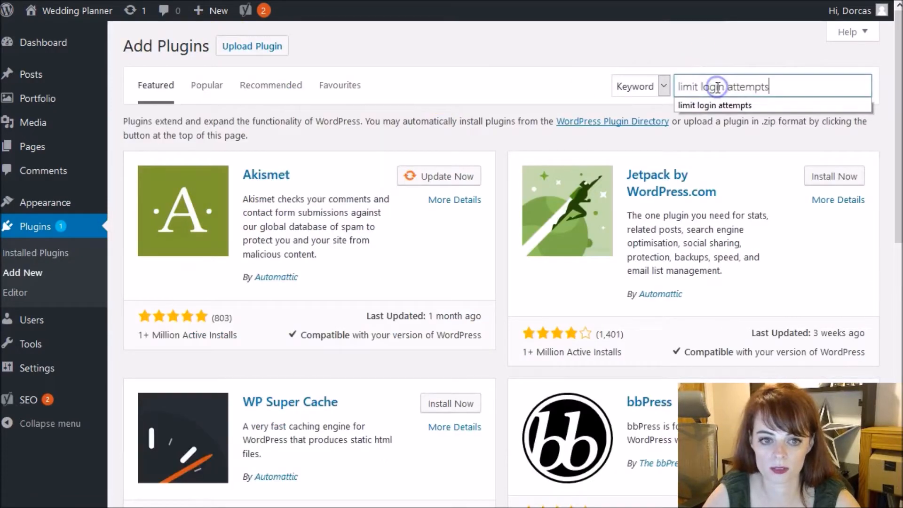
key("Return")
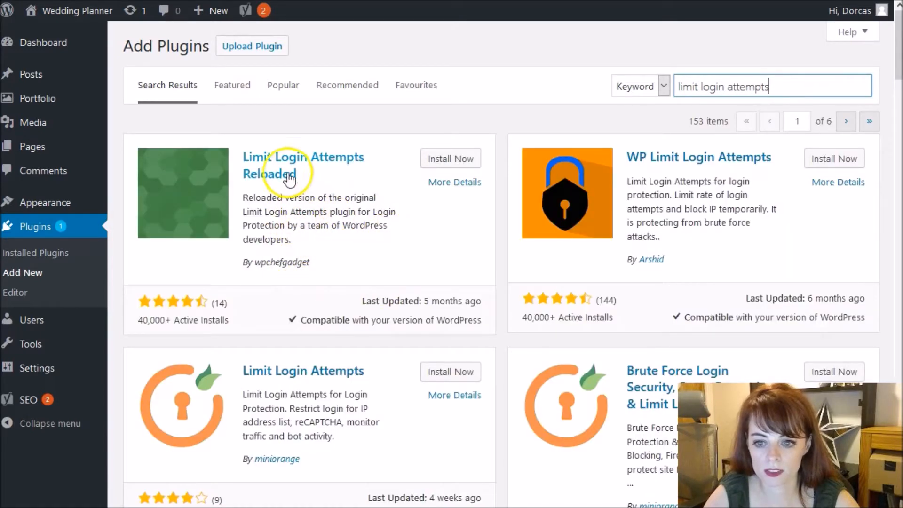
left_click(449, 160)
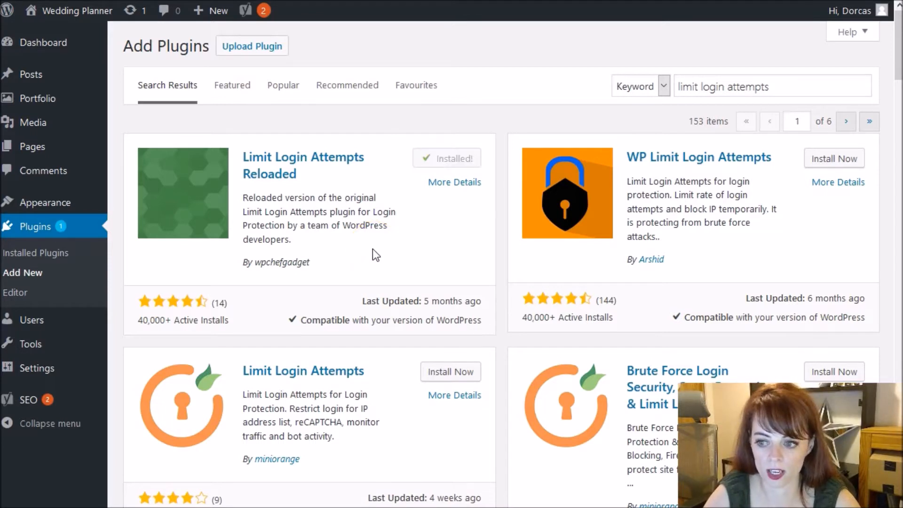
left_click(455, 158)
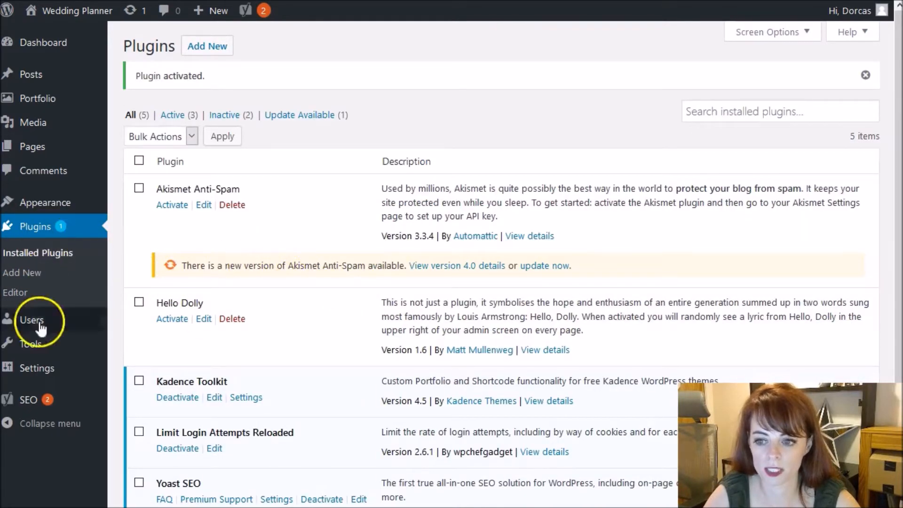
- In the Limit Login Attempts settings, set the allowed retries to 3 and the lockouts that increase lockout time to 2
mouse_move(18, 397)
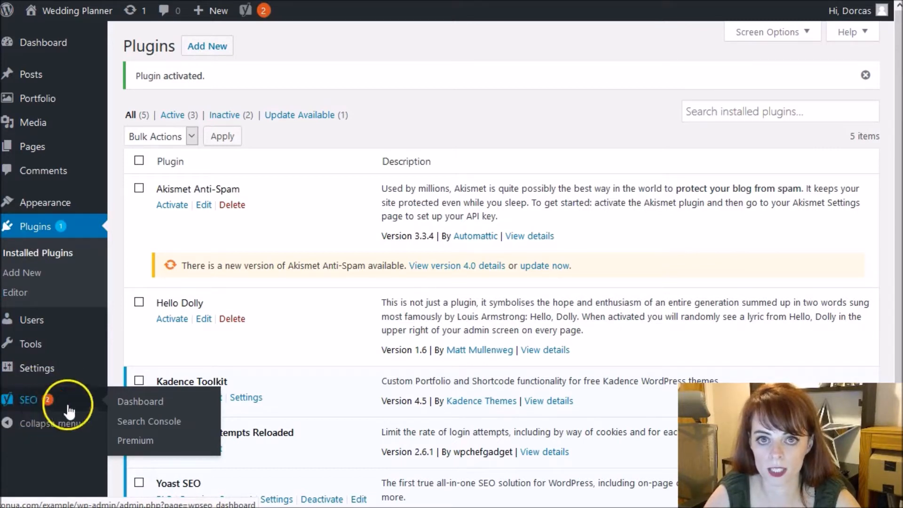
mouse_move(49, 376)
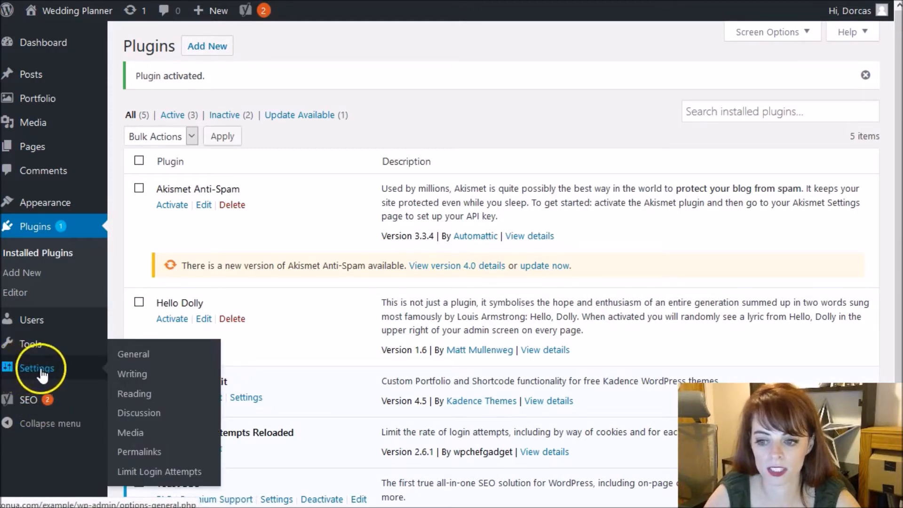
left_click(154, 472)
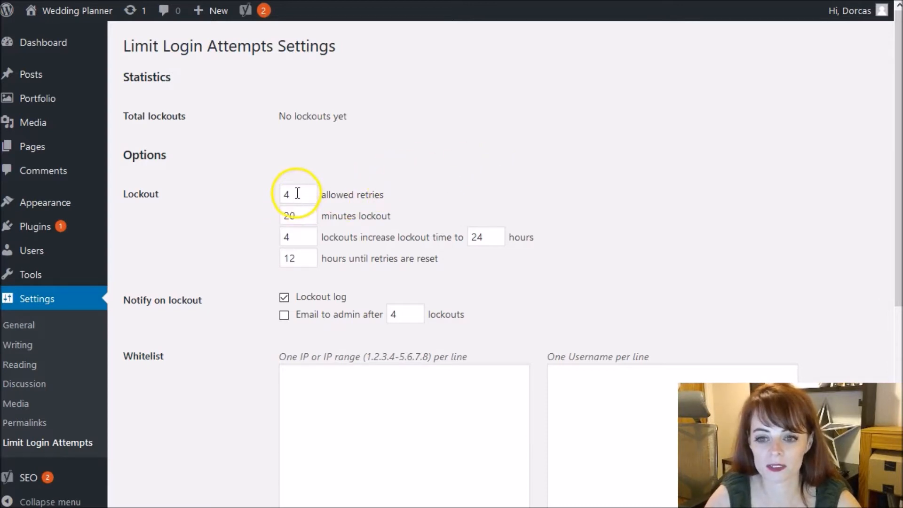
left_click_drag(294, 192, 258, 202)
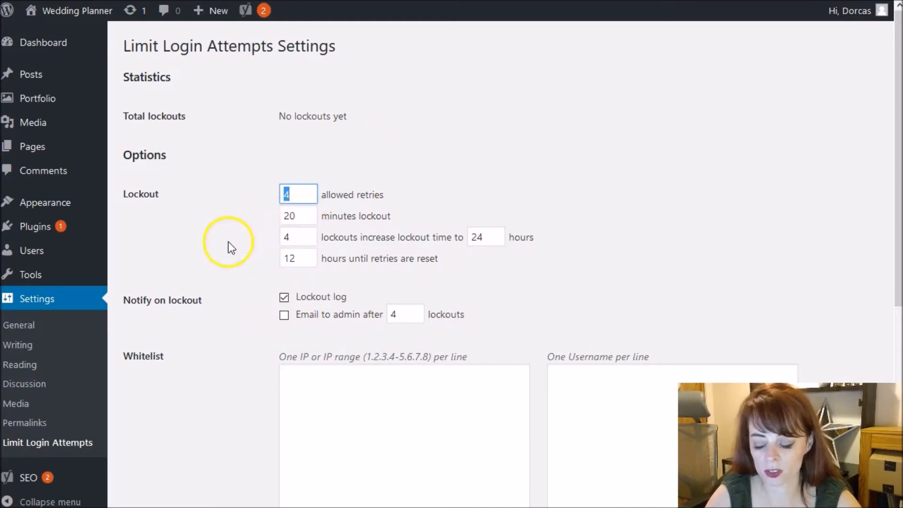
type("3")
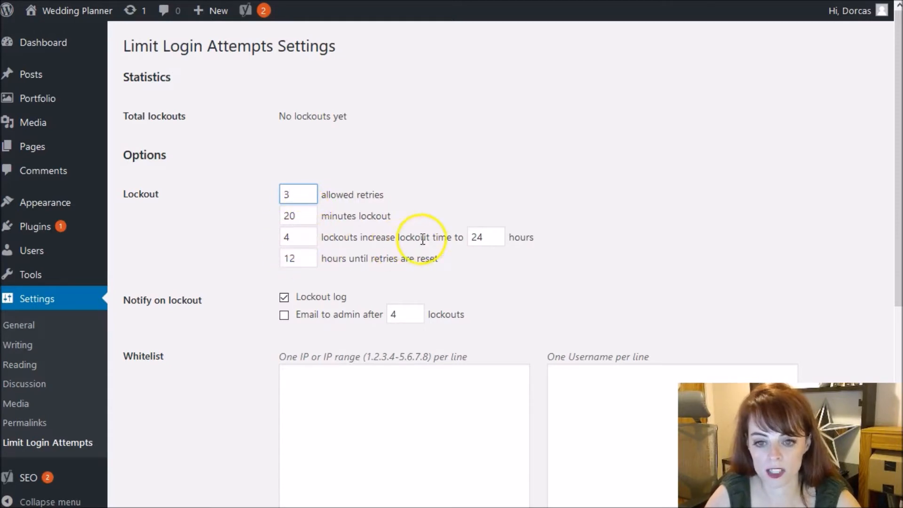
left_click_drag(289, 244, 249, 245)
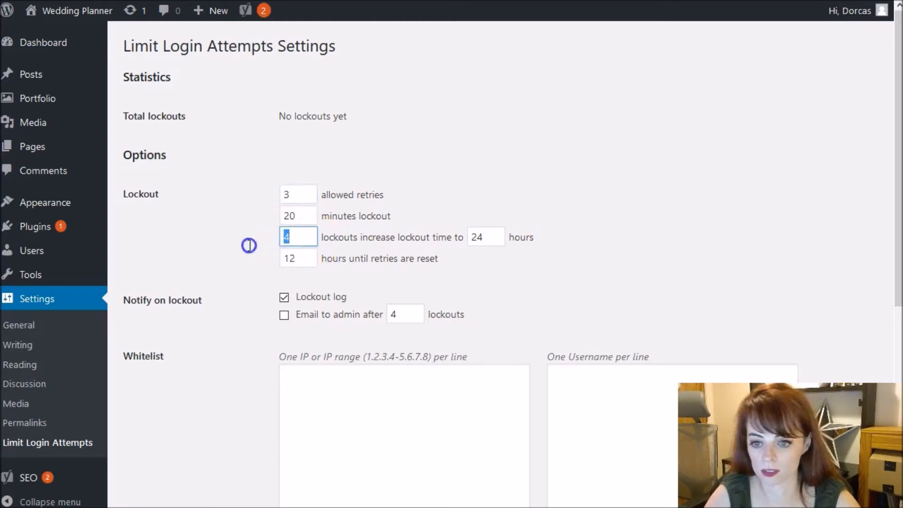
type("2")
left_click(242, 241)
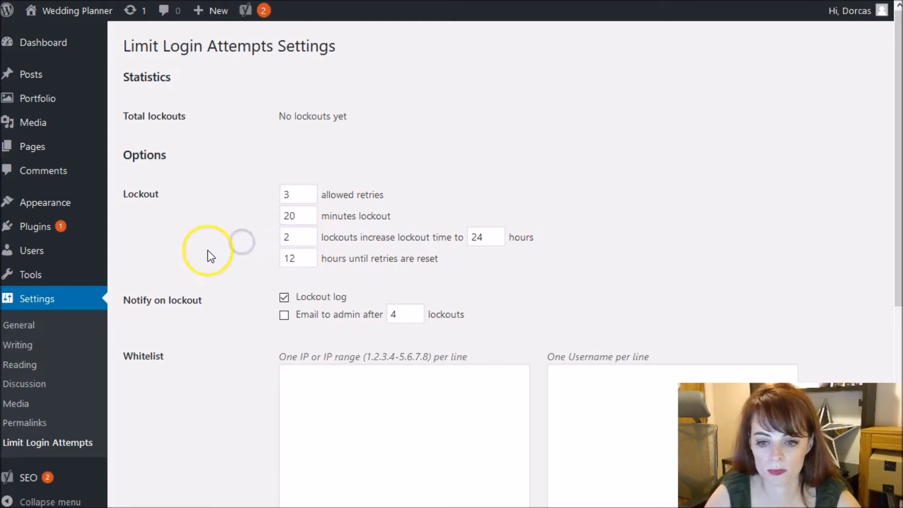
- Enable the lockout notification email to the admin and set it to be sent after 1 lockout
scroll(205, 257, "down", 2)
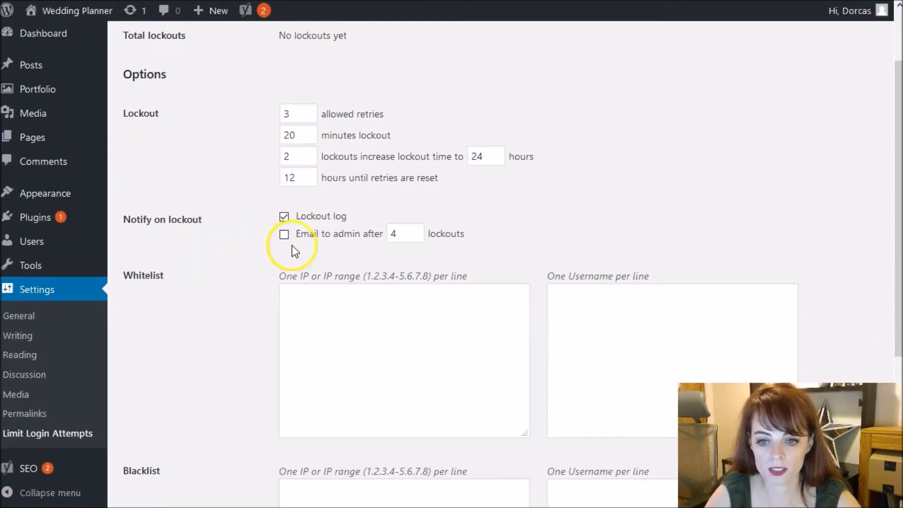
left_click(284, 234)
left_click_drag(393, 232, 363, 237)
type("1")
left_click(221, 277)
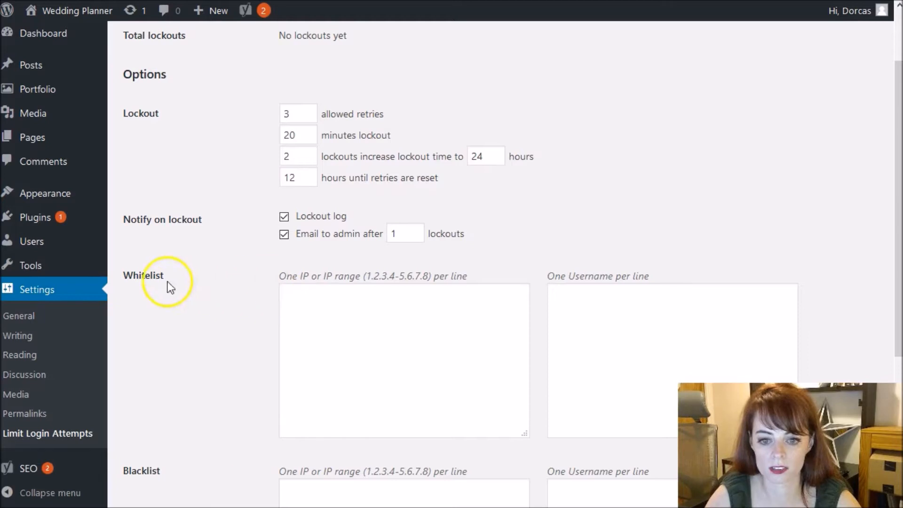
- Look over the whitelist and blacklist fields and save the Limit Login Attempts options
scroll(168, 274, "down", 2)
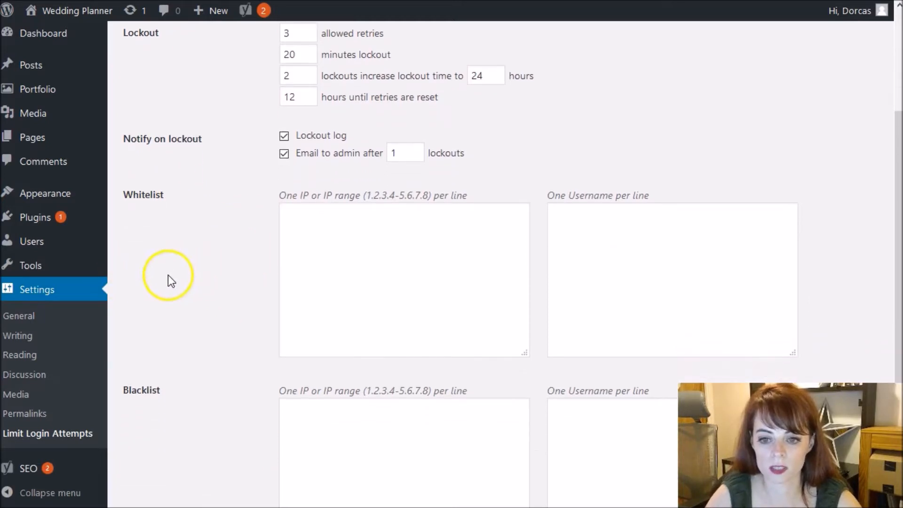
left_click(291, 221)
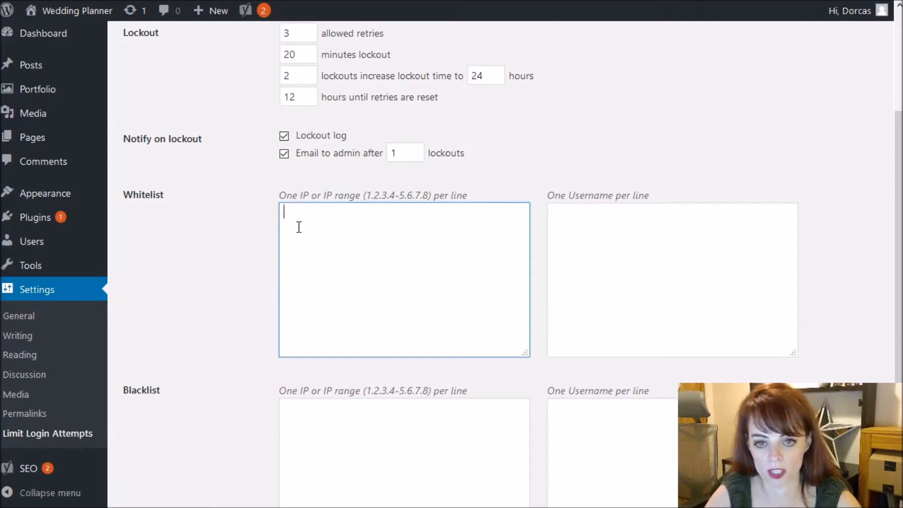
left_click(293, 228)
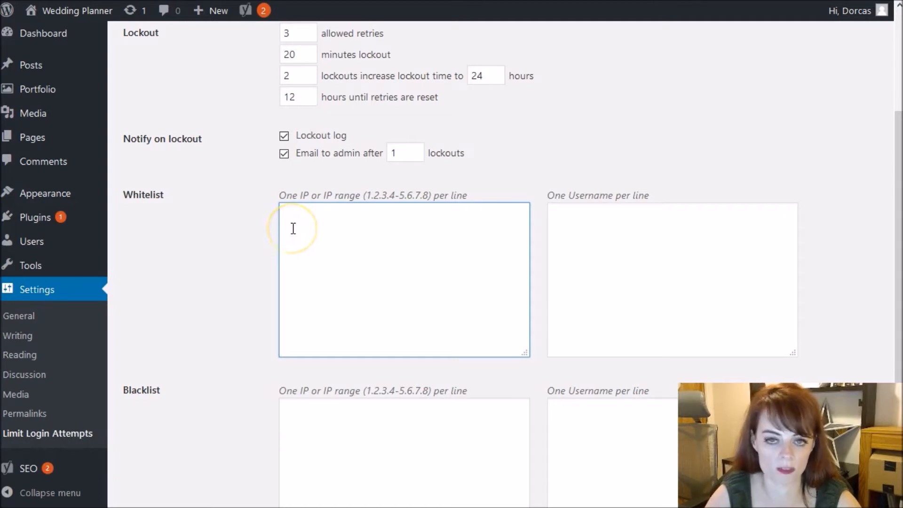
scroll(304, 365, "down", 2)
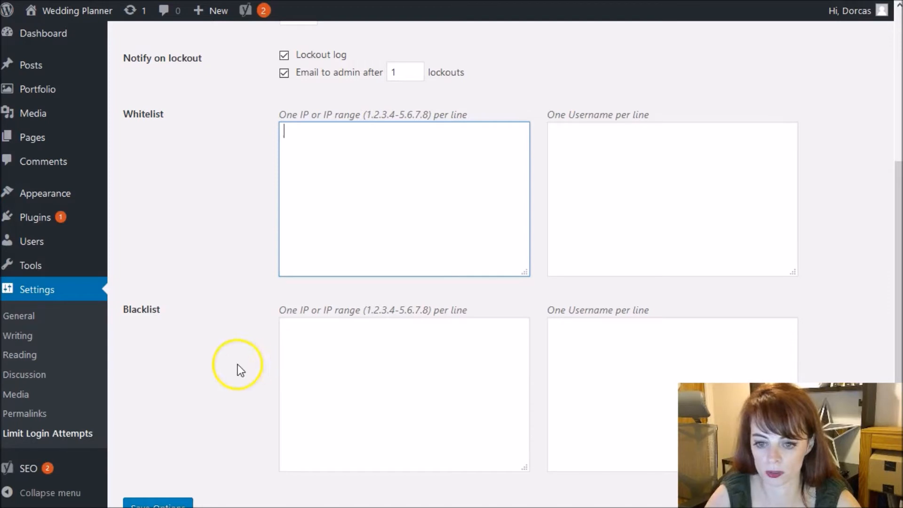
scroll(238, 365, "down", 2)
scroll(253, 416, "up", 6)
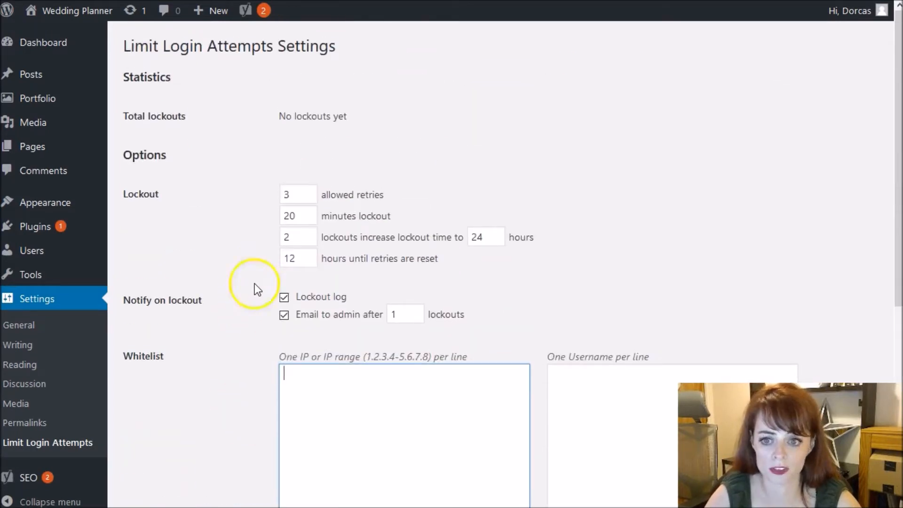
left_click(379, 412)
scroll(236, 391, "down", 3)
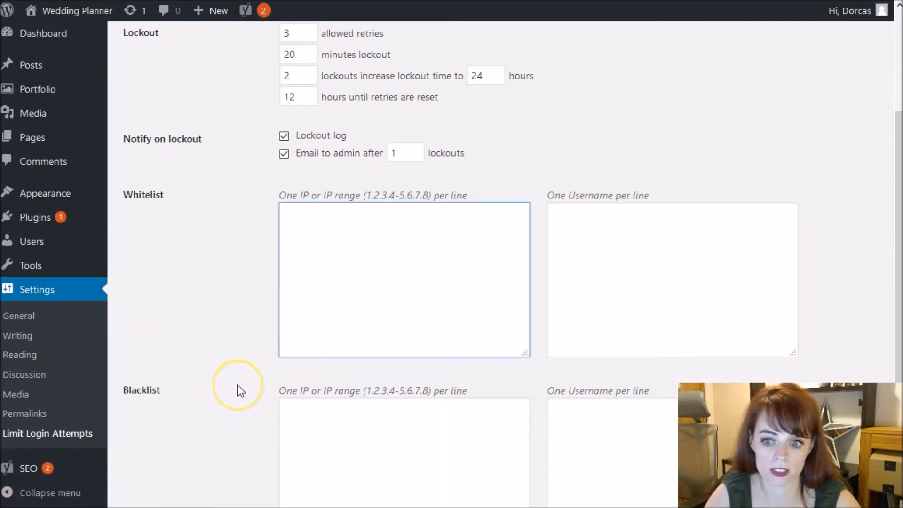
scroll(236, 389, "down", 3)
left_click(165, 442)
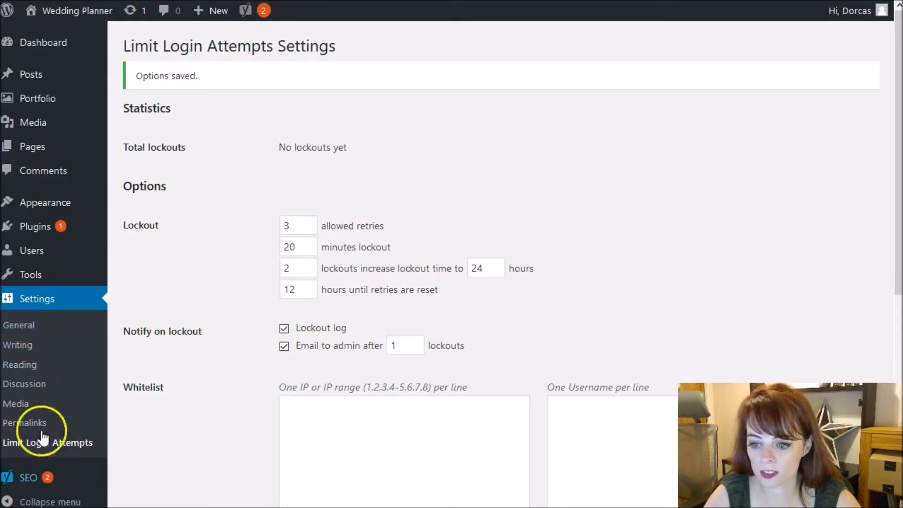
- Search the plugins to add for "simple share buttons adder", and install and activate Simple Share Buttons Adder
scroll(45, 413, "down", 1)
scroll(45, 412, "down", 2)
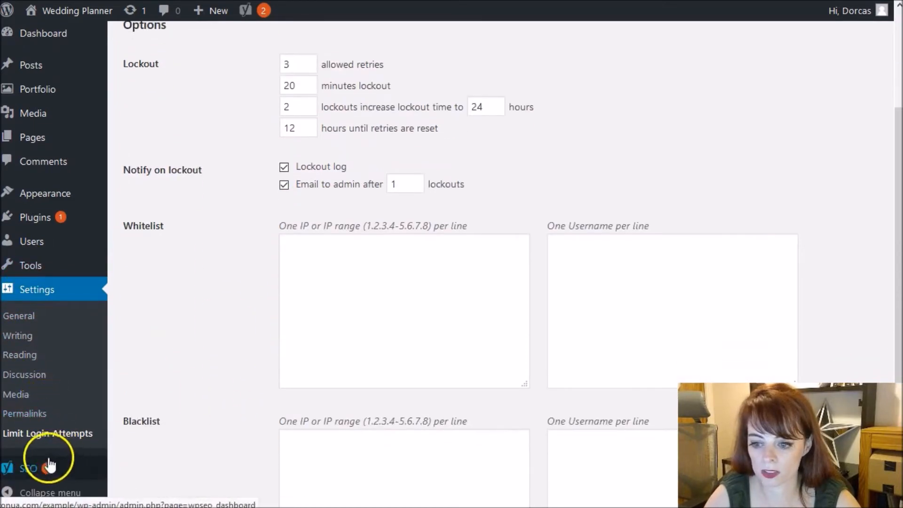
left_click(40, 221)
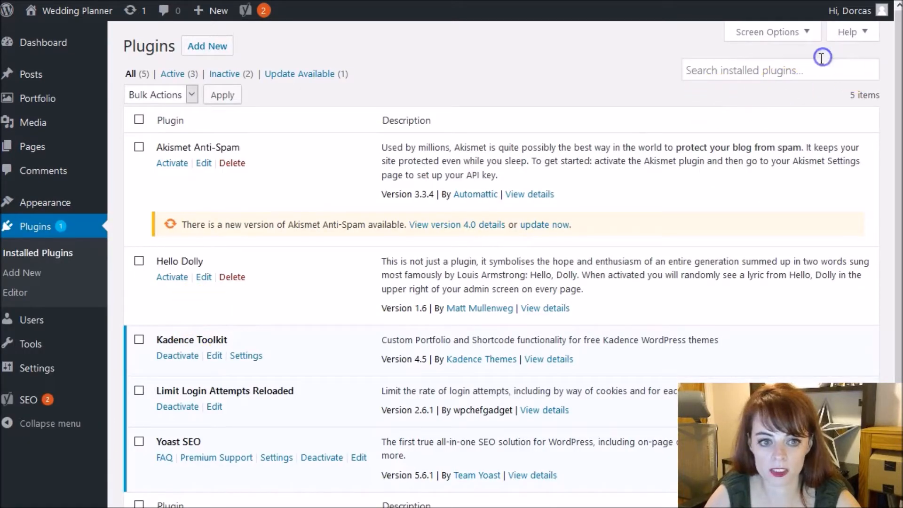
left_click(212, 47)
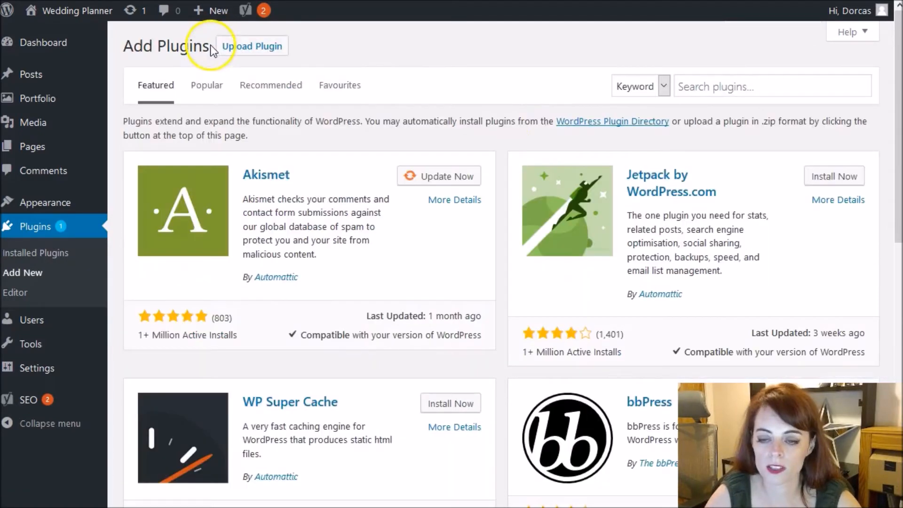
left_click(680, 85)
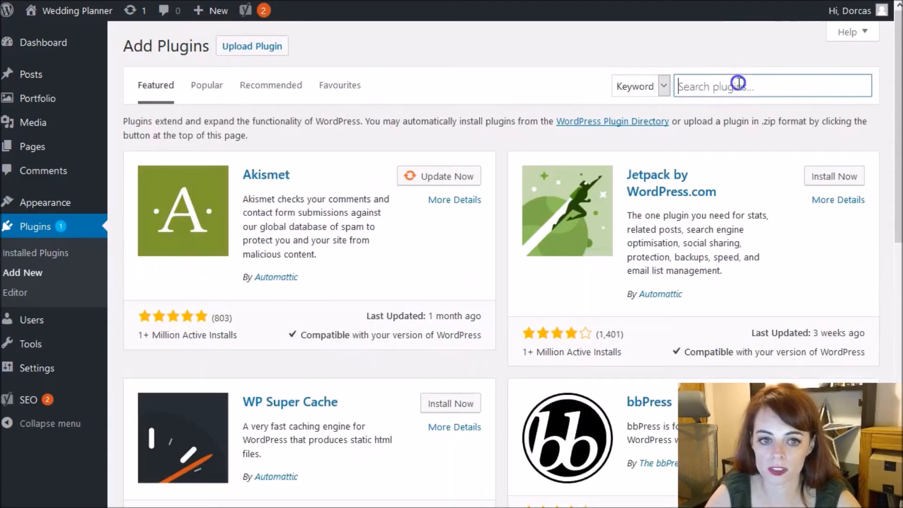
type("simple share")
key("Down")
key("Return")
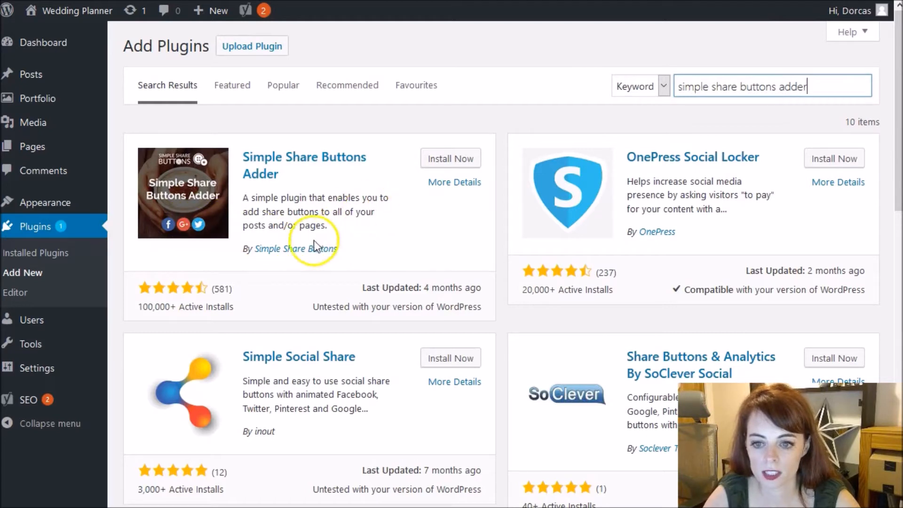
left_click(450, 158)
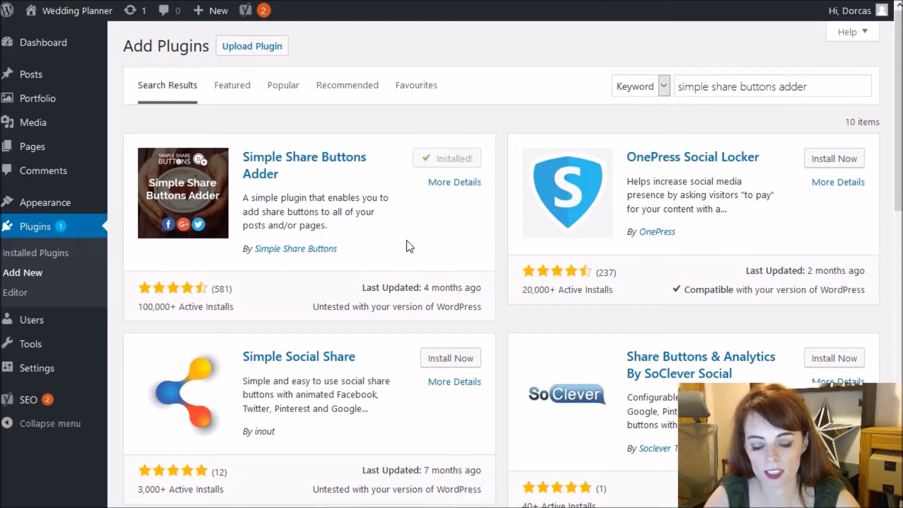
left_click(453, 160)
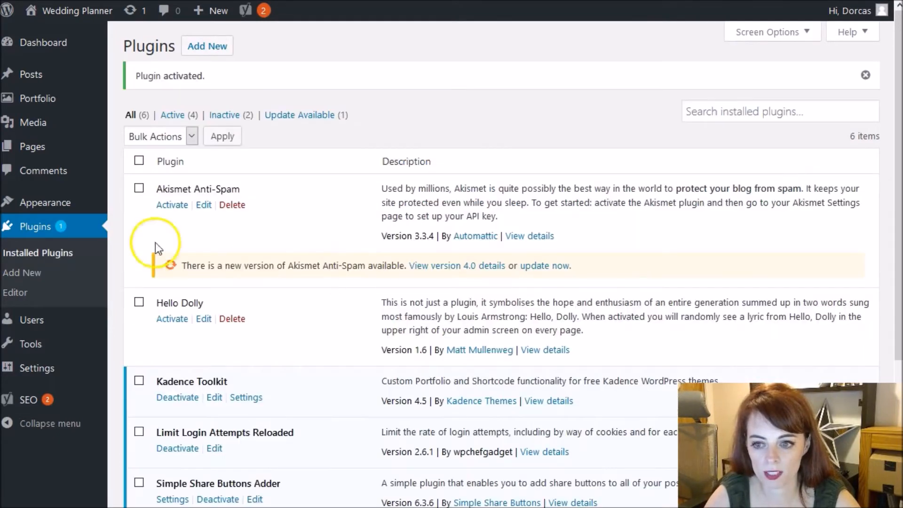
- Open the Simple Share Buttons settings and turn on the share buttons for the Pages location only
scroll(134, 308, "down", 4)
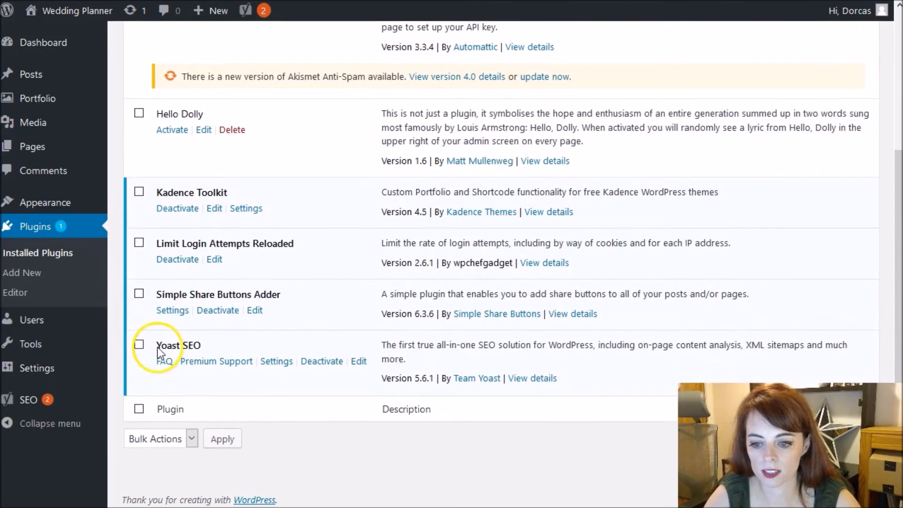
mouse_move(29, 324)
mouse_move(34, 348)
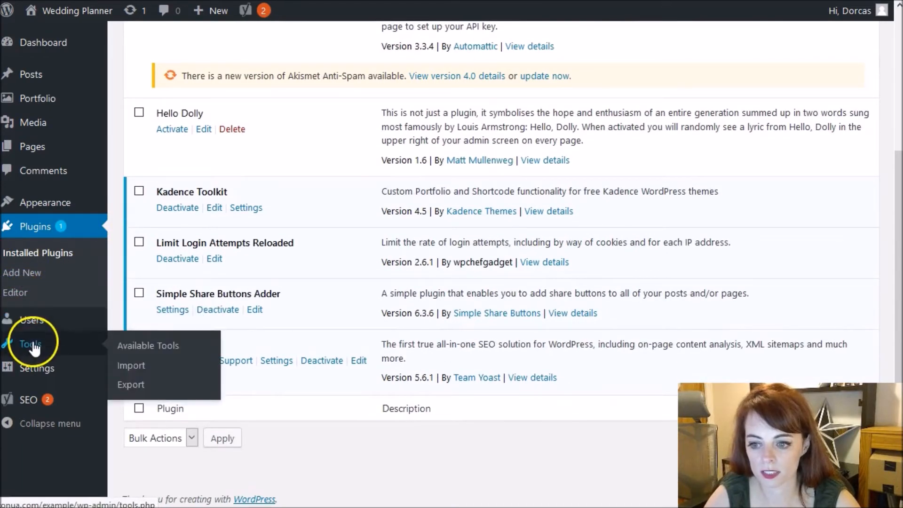
mouse_move(38, 368)
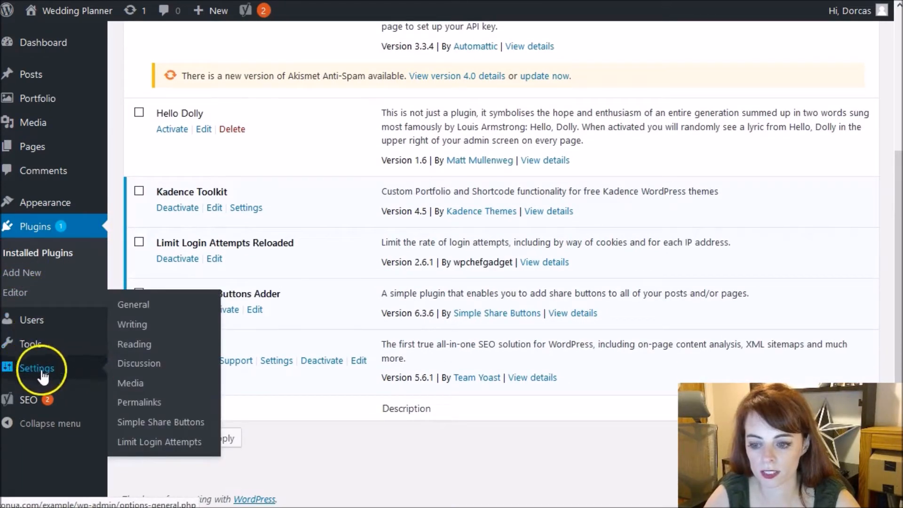
left_click(161, 422)
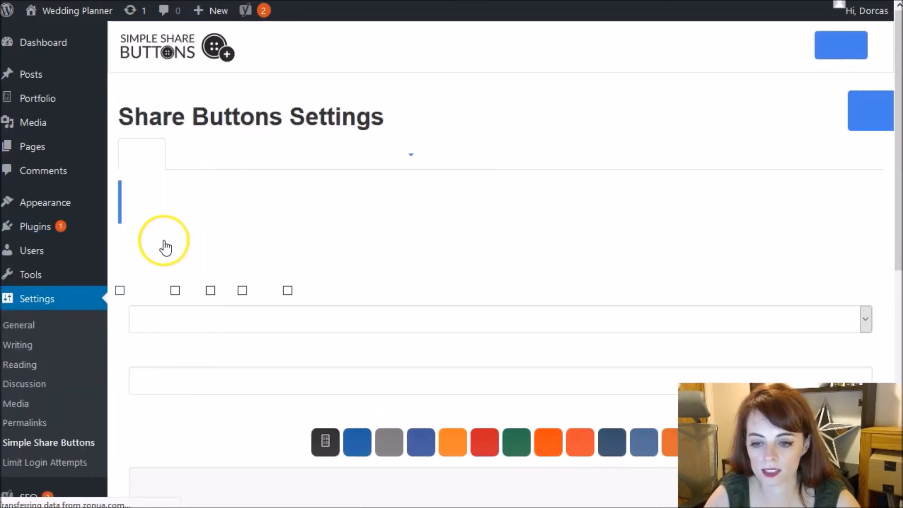
scroll(122, 263, "down", 1)
scroll(123, 253, "down", 1)
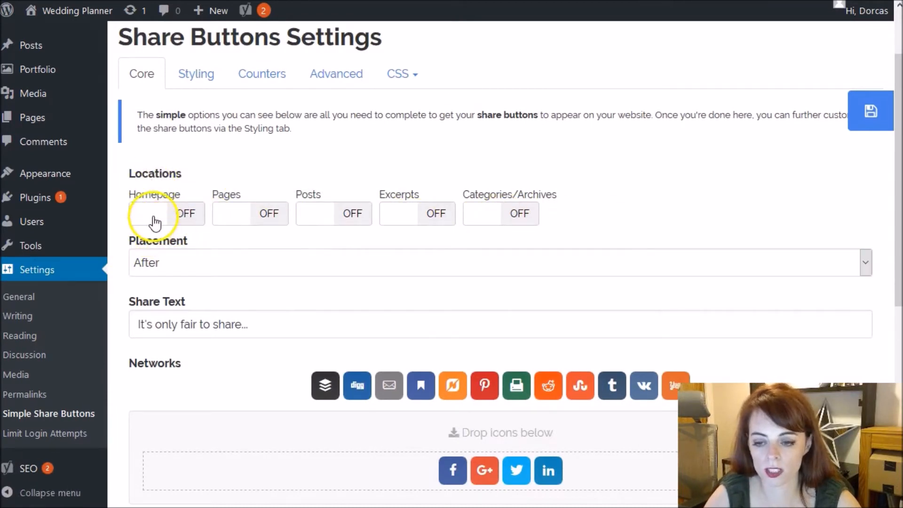
left_click(245, 221)
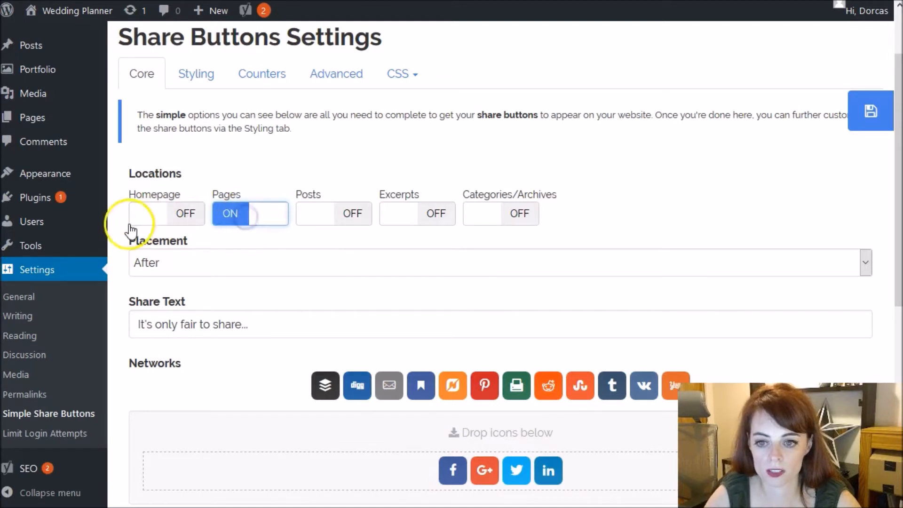
left_click(274, 209)
left_click(268, 216)
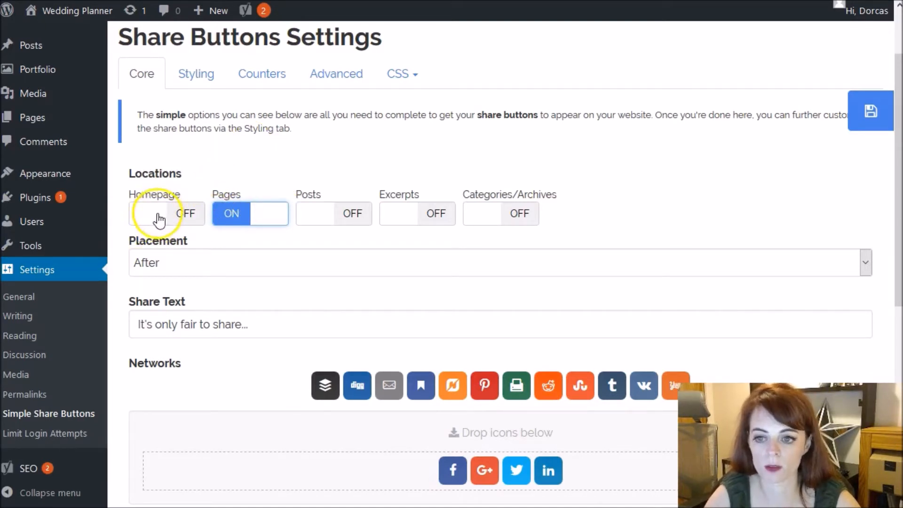
- Set the share buttons' placement to Both and look at the share text
left_click(169, 262)
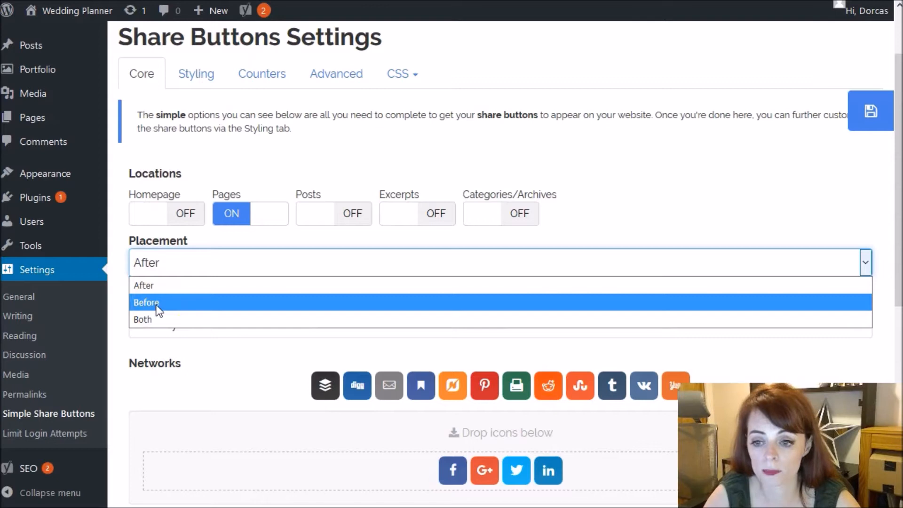
left_click(159, 320)
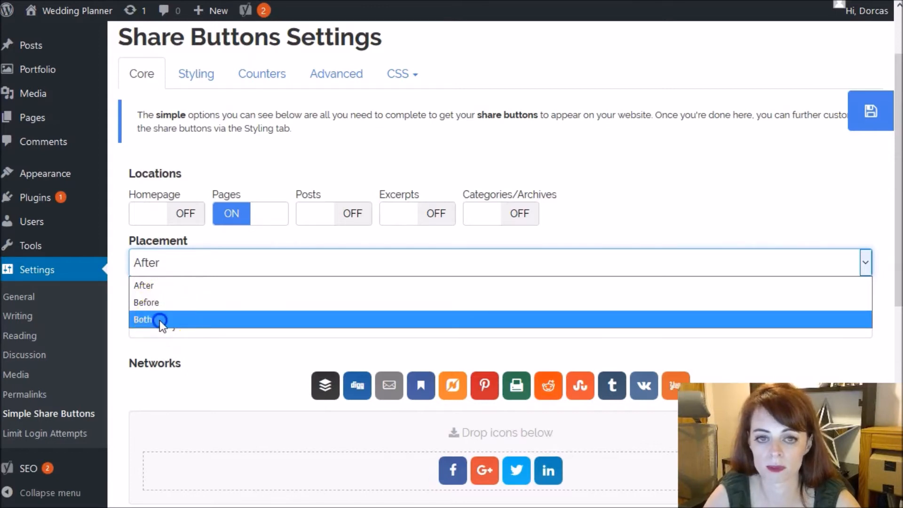
scroll(123, 308, "down", 2)
left_click(277, 244)
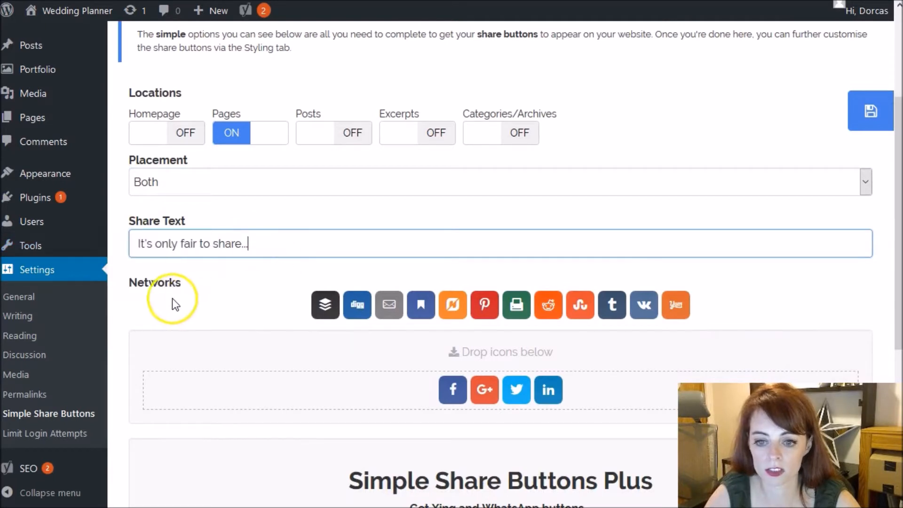
- Add the Tumblr, StumbleUpon and Pinterest icons to the selected share networks and save the share button settings
scroll(190, 303, "down", 2)
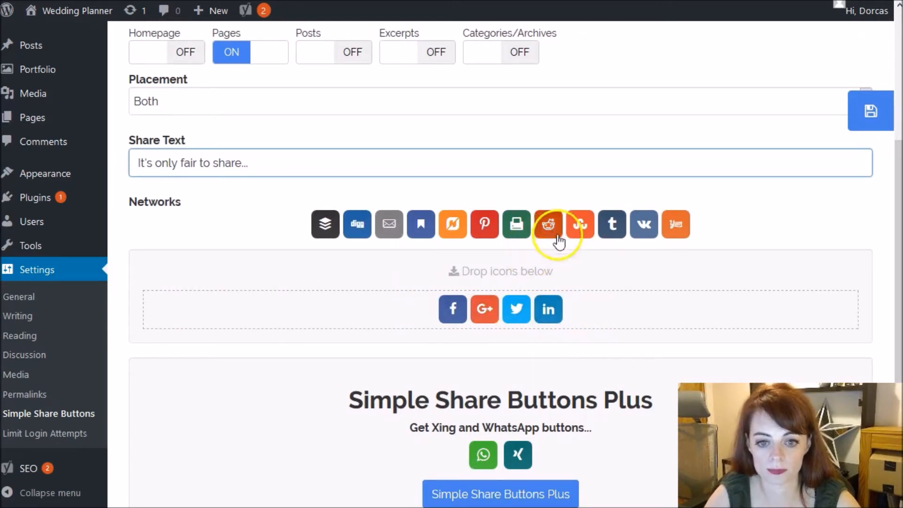
left_click_drag(606, 224, 577, 310)
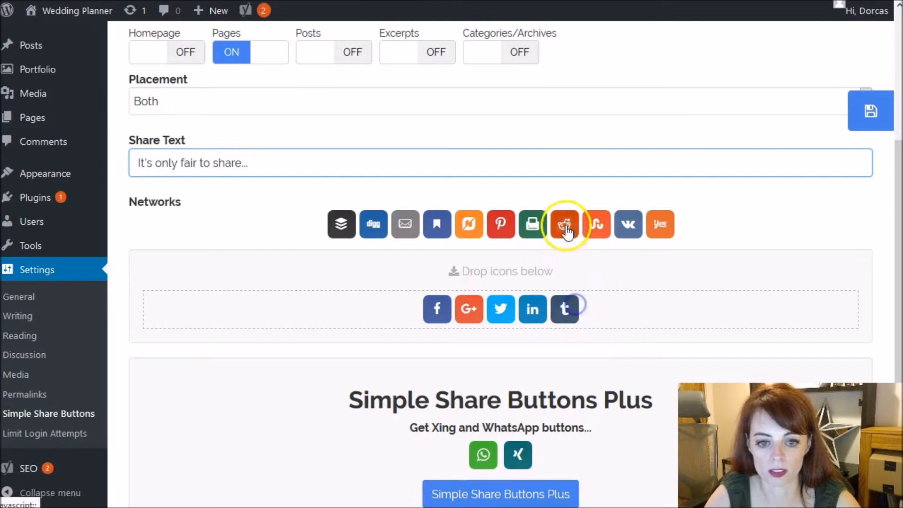
left_click_drag(596, 225, 600, 312)
left_click_drag(520, 217, 619, 311)
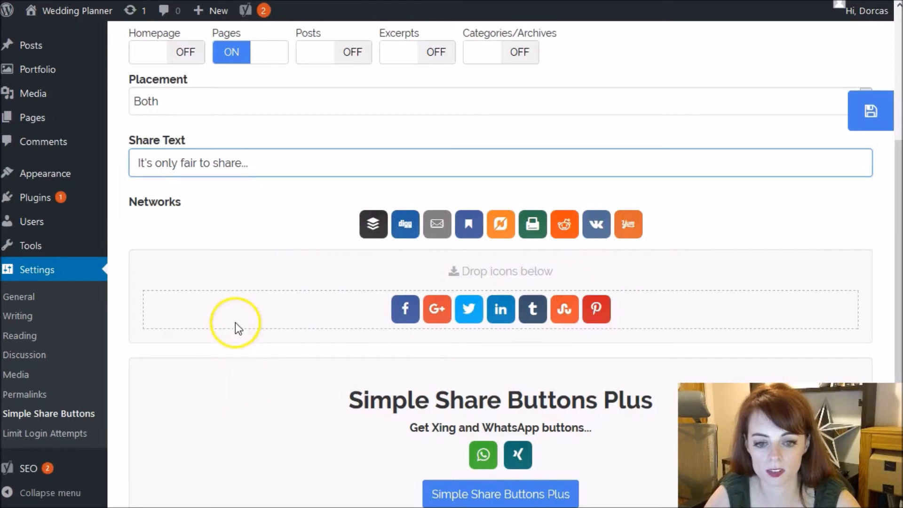
scroll(235, 322, "down", 3)
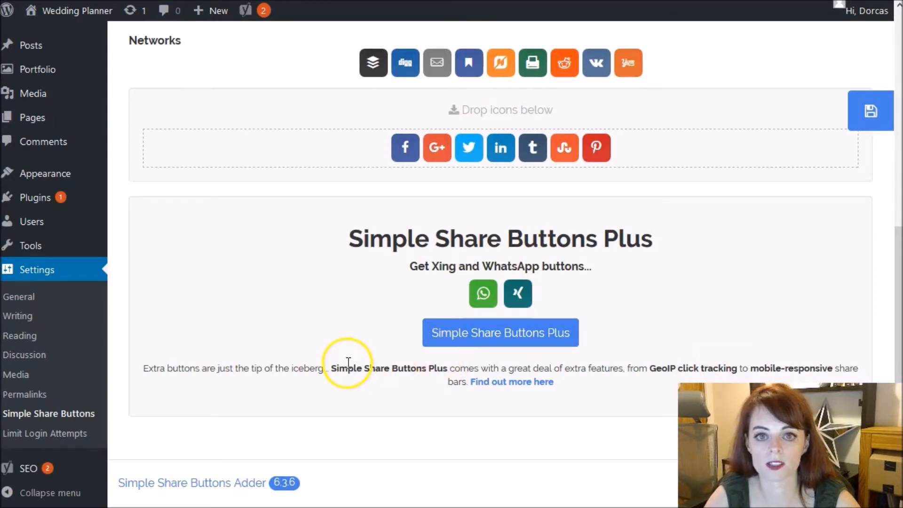
left_click(870, 111)
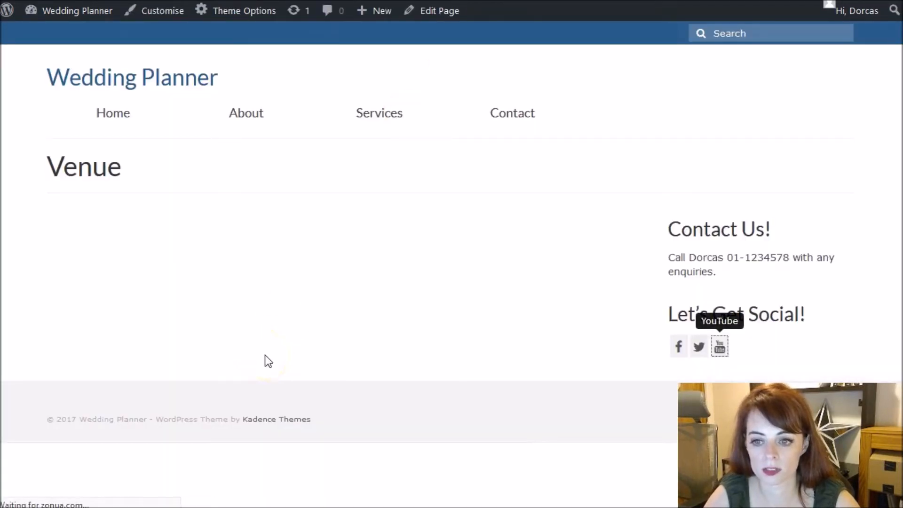
- Check the share buttons before and after the content of the site's About page, and test the Twitter one
left_click(249, 118)
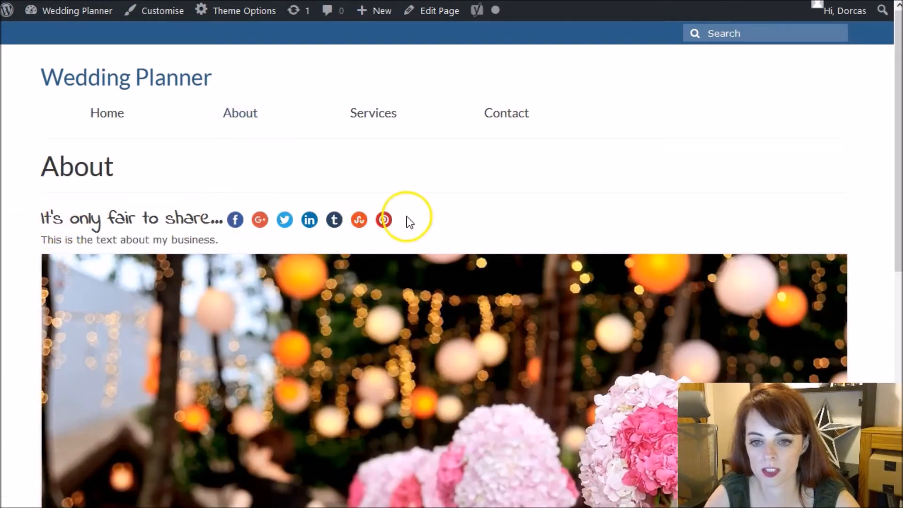
scroll(363, 316, "down", 8)
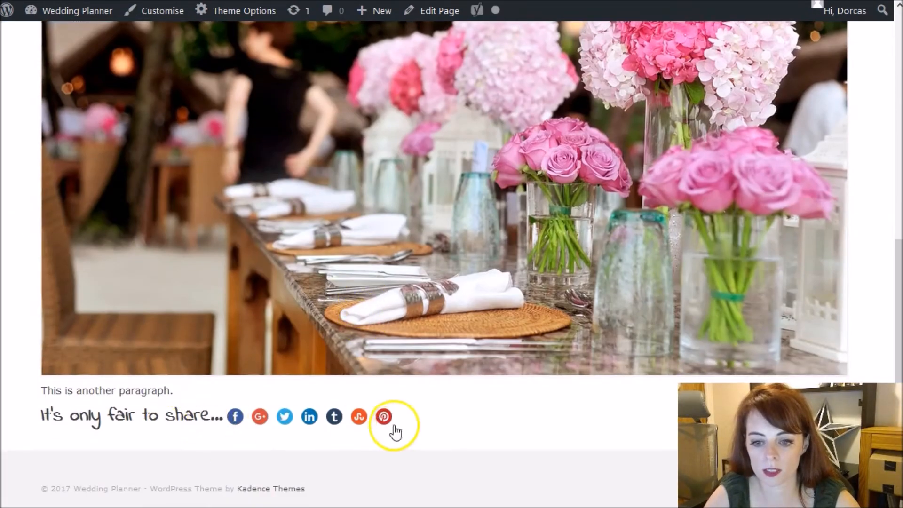
left_click(285, 416)
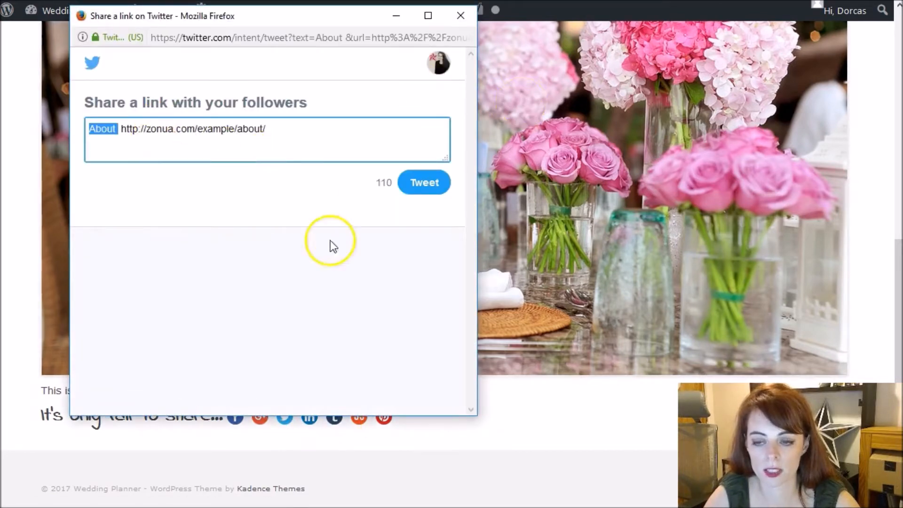
left_click(461, 16)
scroll(151, 284, "up", 10)
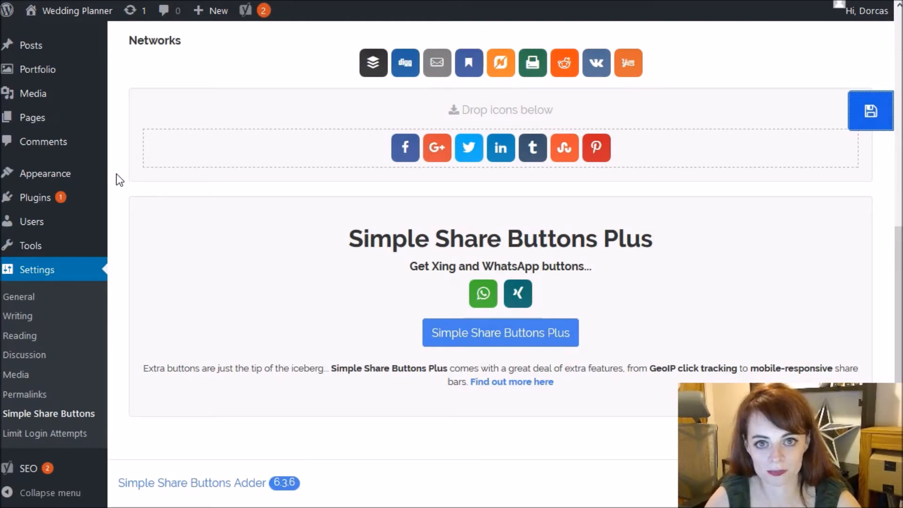
- In the Virtue theme options, set the logo layout to the centred logo variant and save the main settings
left_click(78, 211)
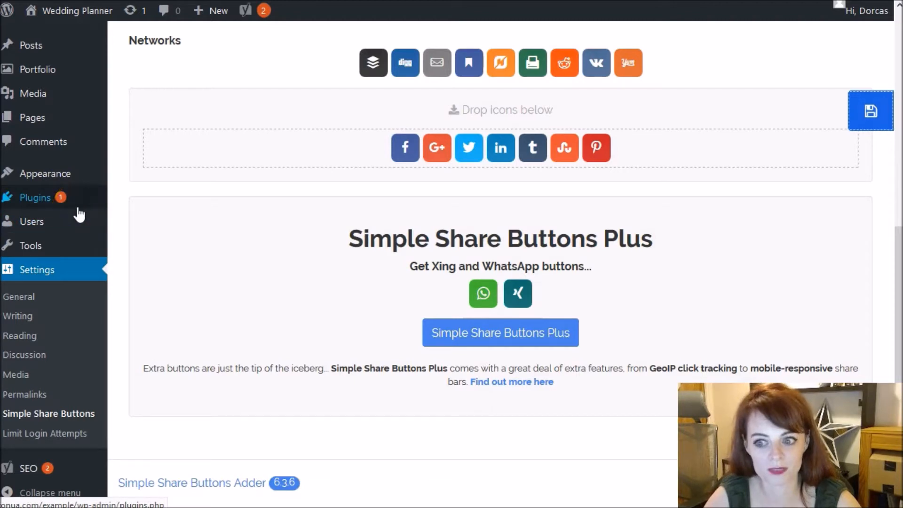
mouse_move(66, 174)
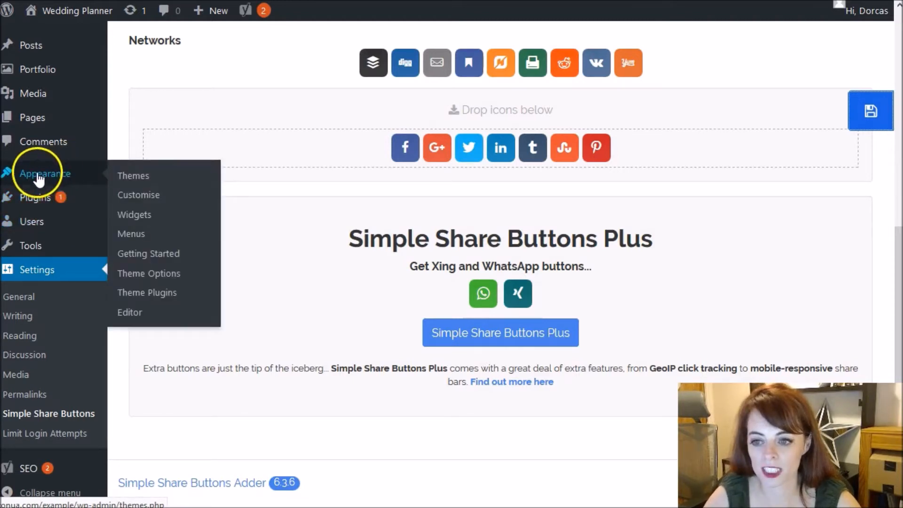
left_click(167, 275)
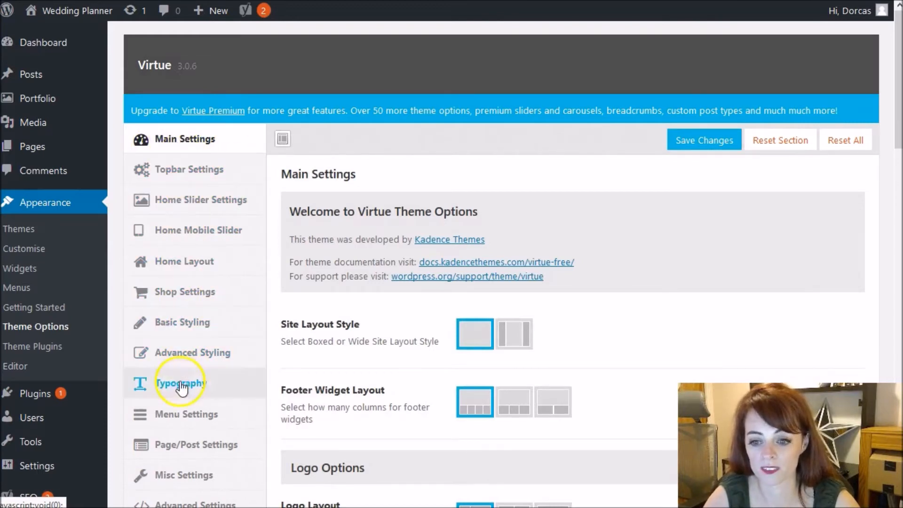
scroll(179, 420, "down", 2)
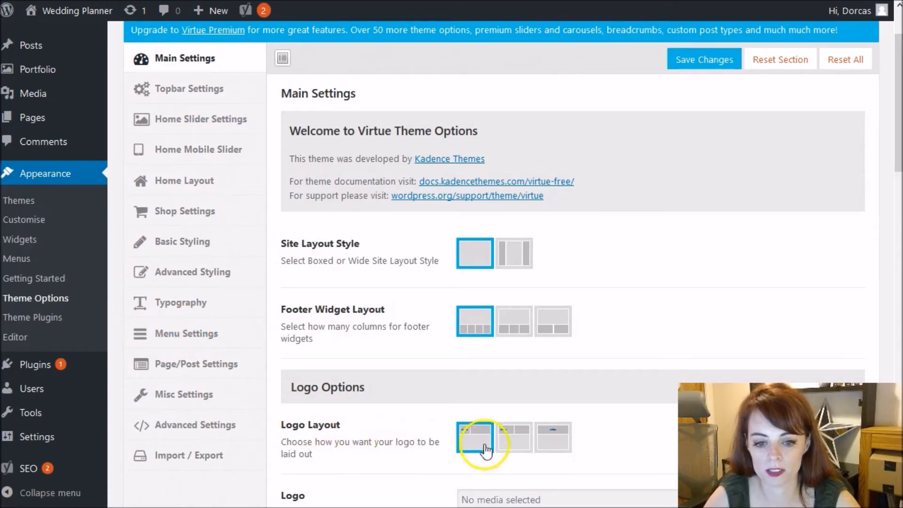
scroll(423, 433, "down", 3)
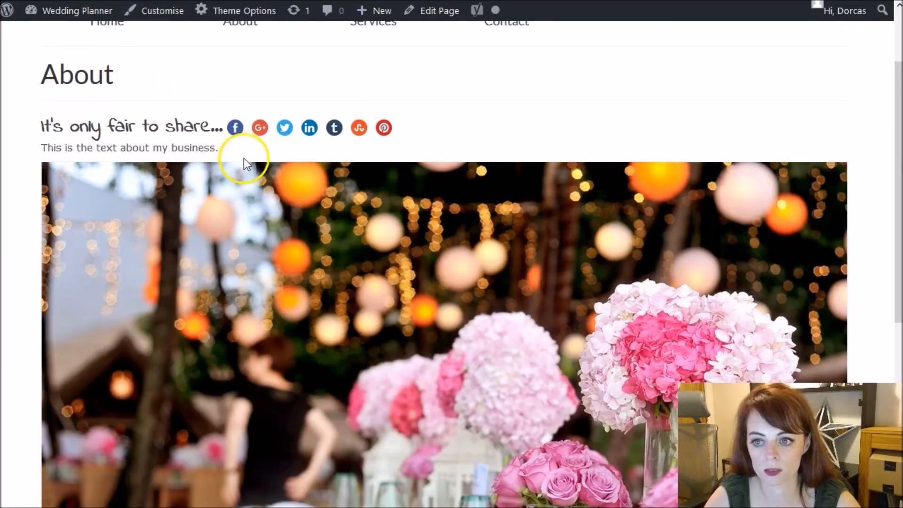
scroll(241, 157, "up", 3)
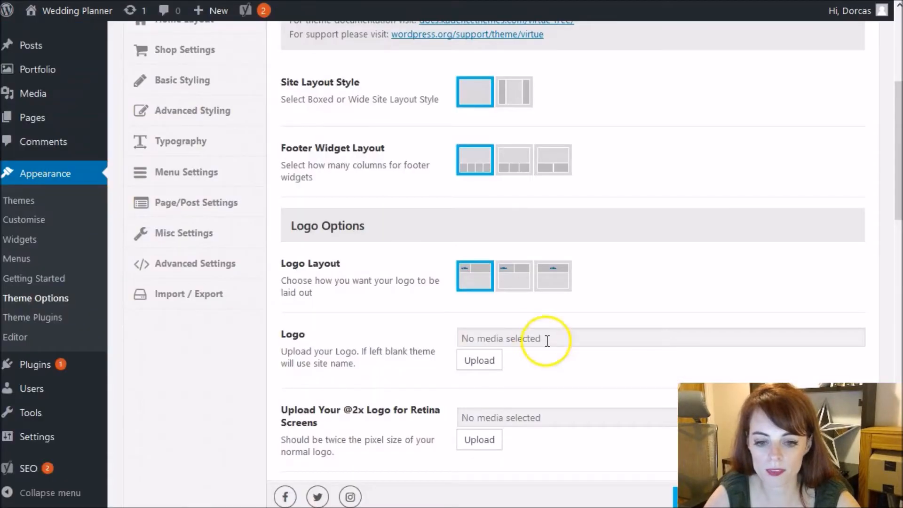
left_click(550, 277)
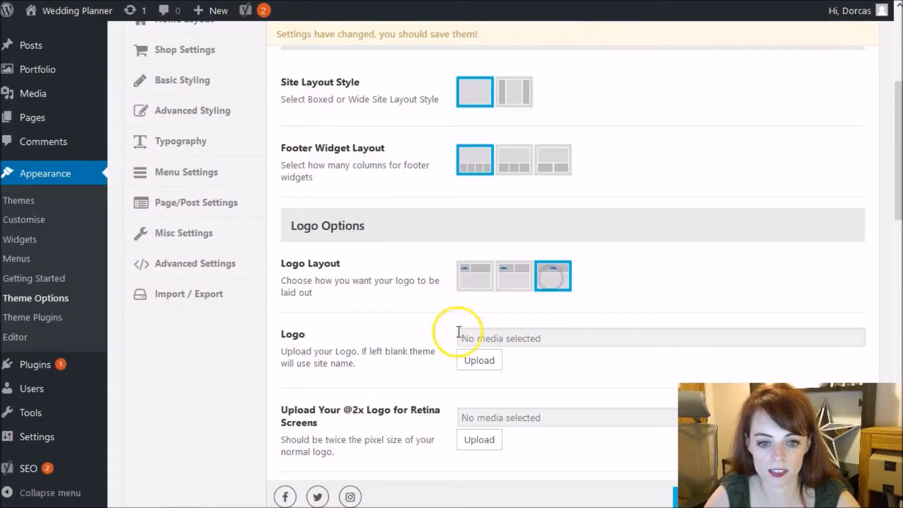
scroll(459, 332, "down", 20)
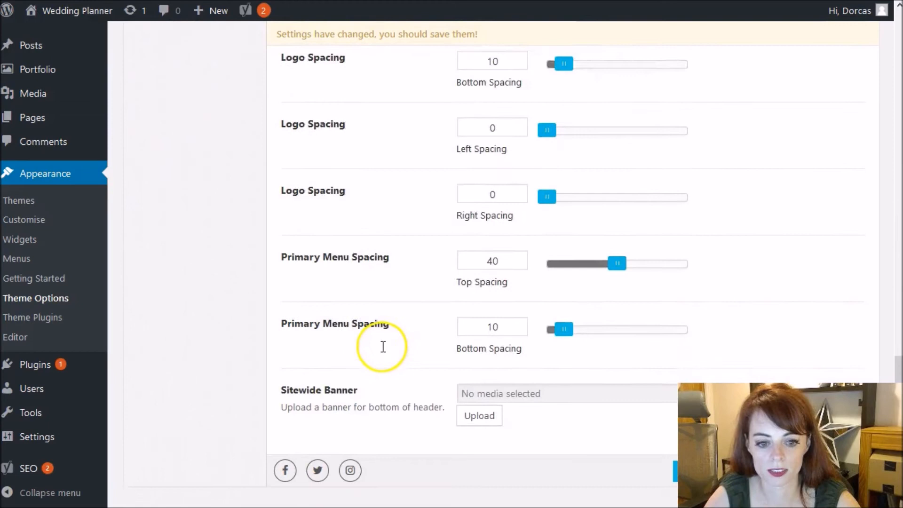
scroll(383, 346, "down", 1)
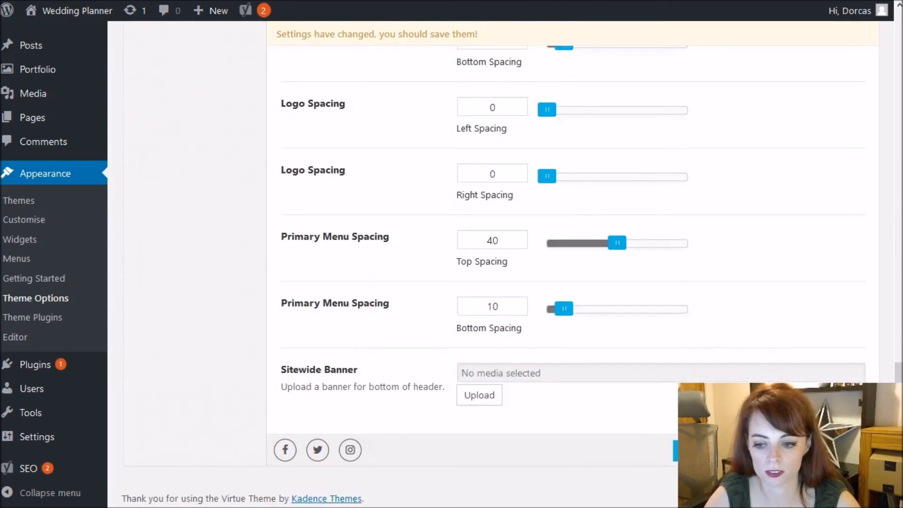
left_click(715, 449)
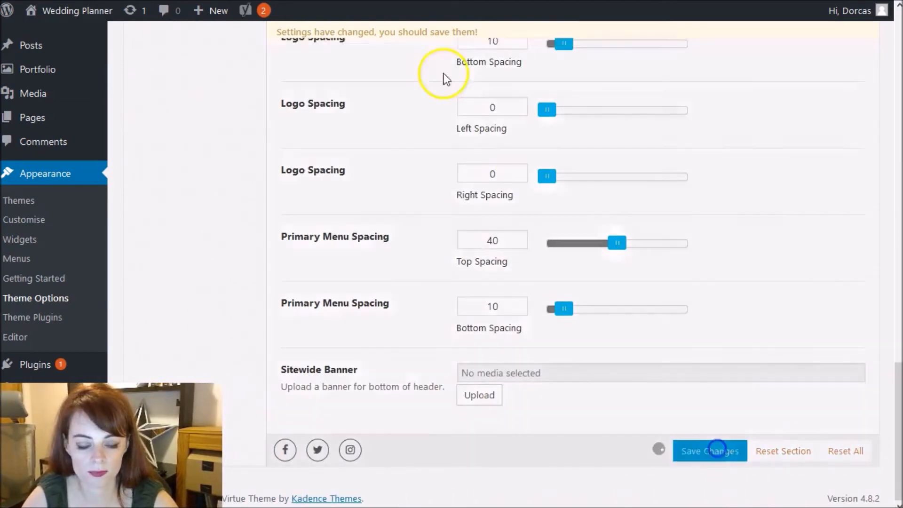
- Reload the site's About page to check the position of the site title in the header
left_click(288, 1)
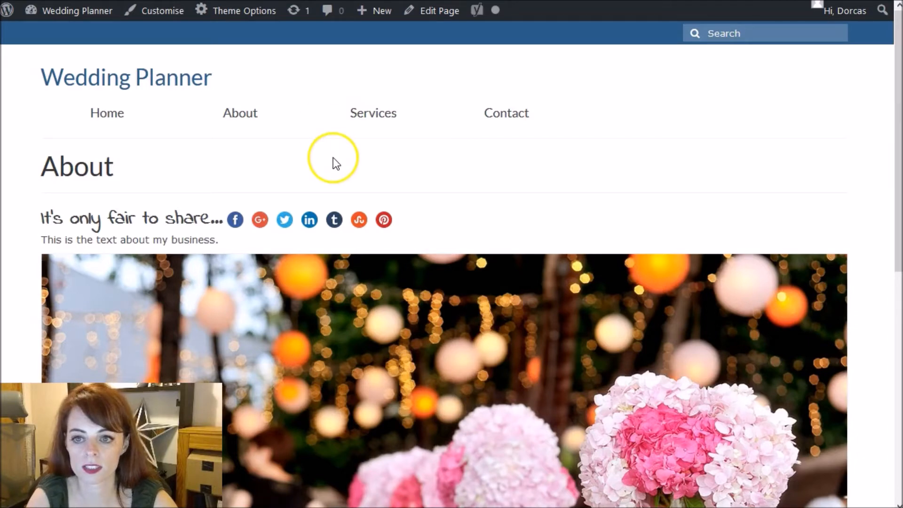
key("F5")
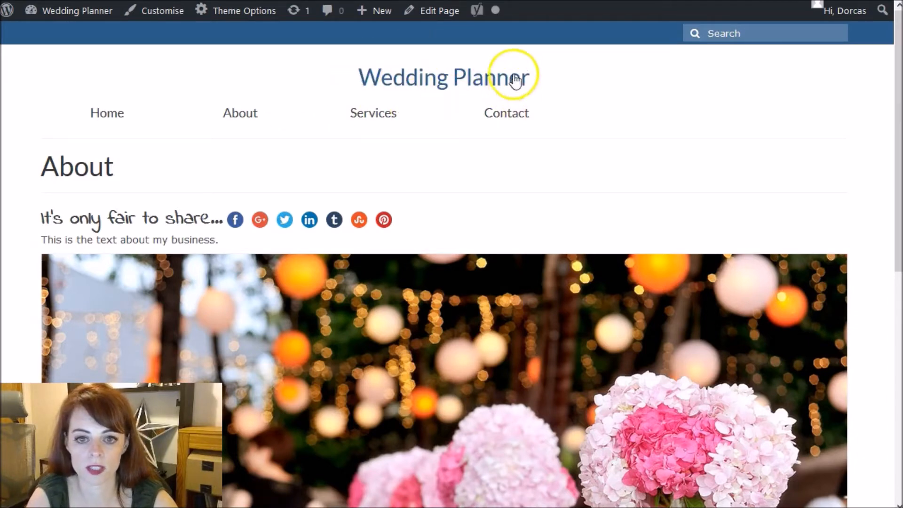
left_click(423, 1)
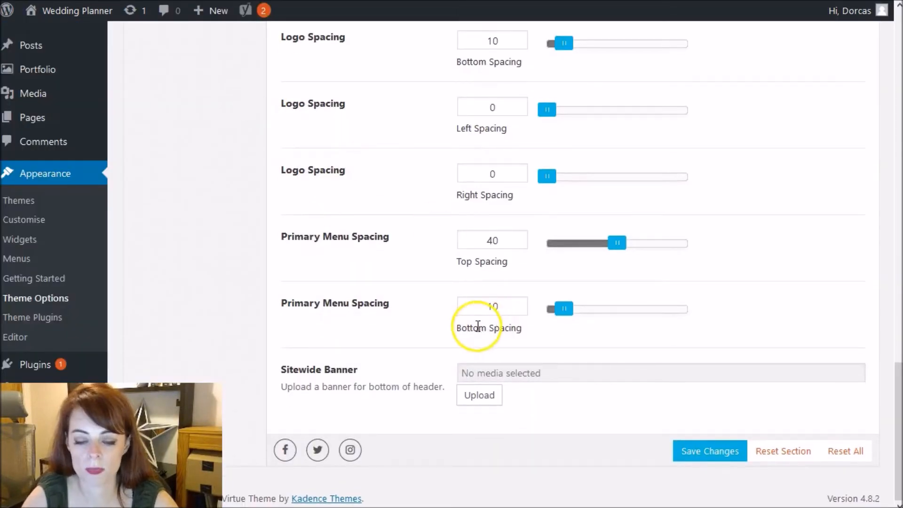
- Set the font family for H1 headings to Lemon in the theme's typography options and save the changes
scroll(376, 348, "up", 15)
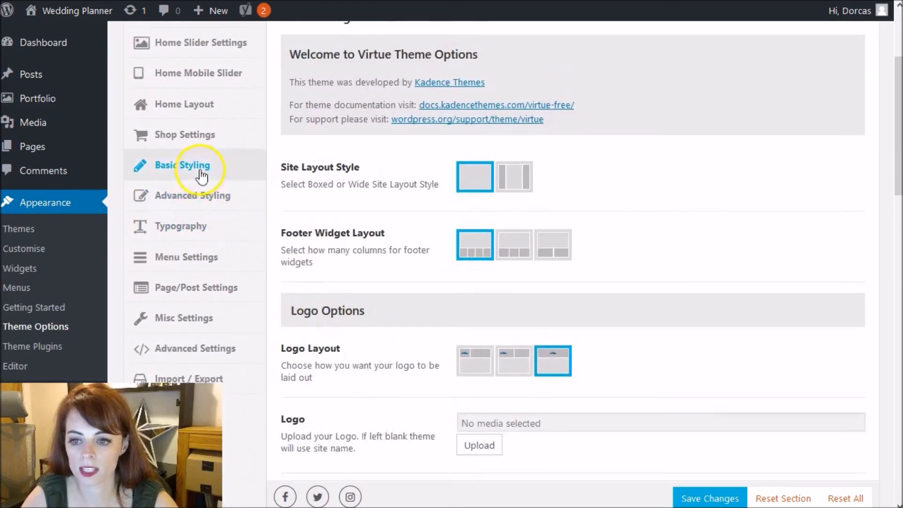
left_click(190, 223)
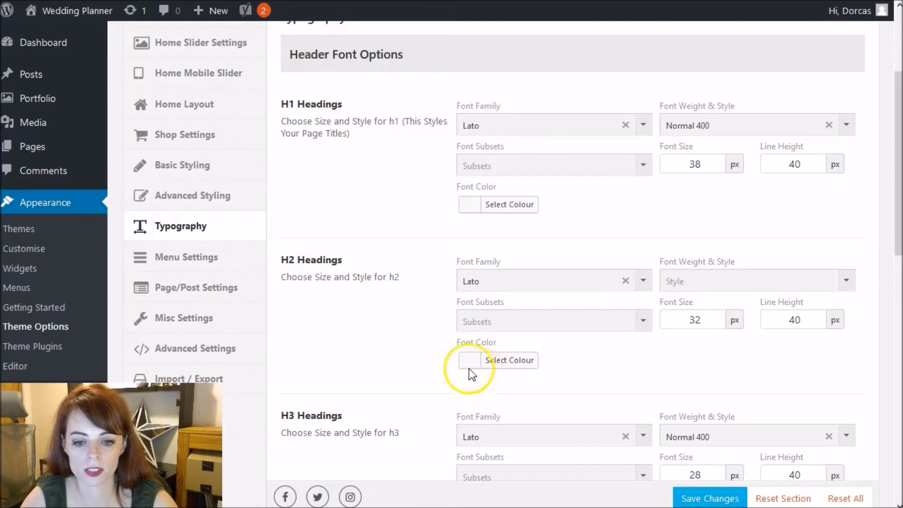
scroll(480, 374, "down", 5)
scroll(464, 372, "up", 7)
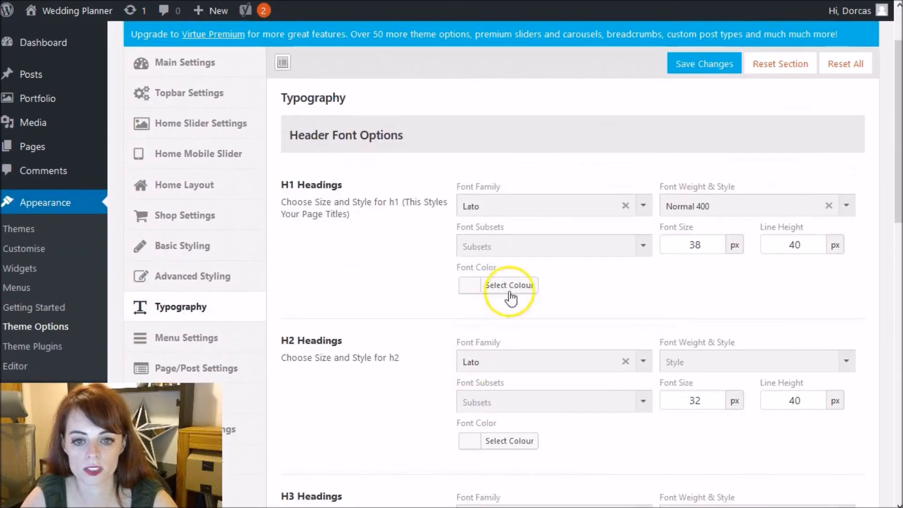
left_click(638, 212)
scroll(574, 329, "down", 3)
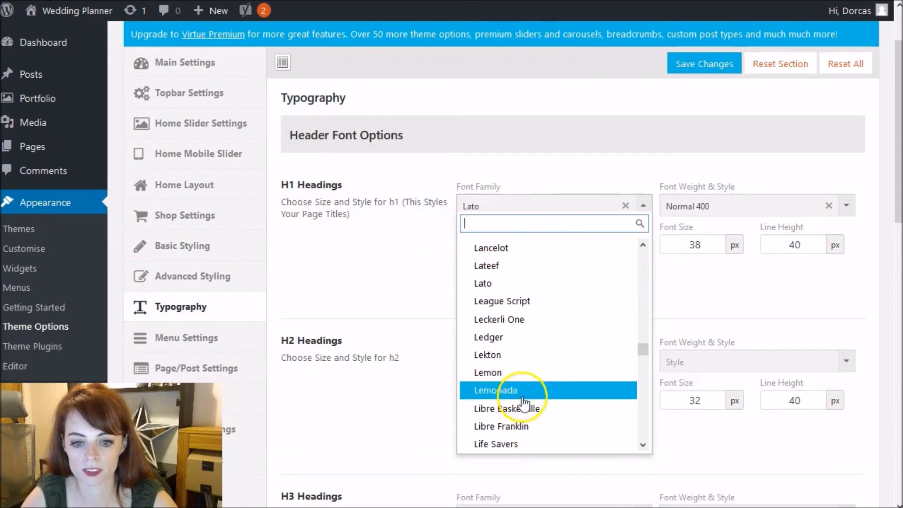
left_click(520, 374)
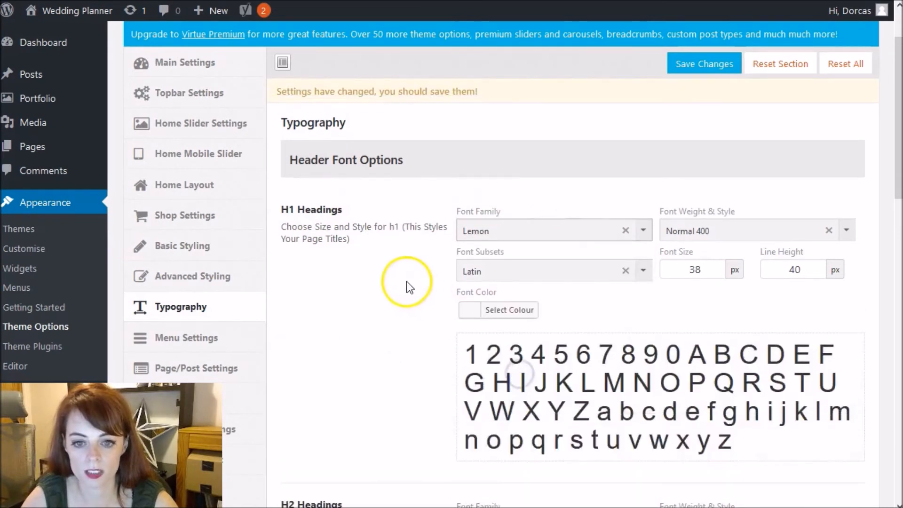
left_click(688, 65)
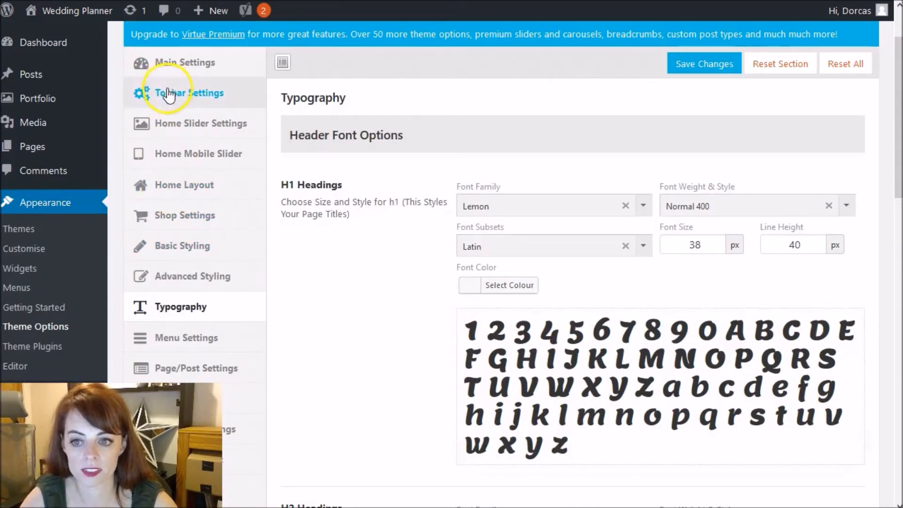
- Look over the Basic Styling and Home Layout options, and check the heading font on the site's About page
scroll(202, 282, "down", 3)
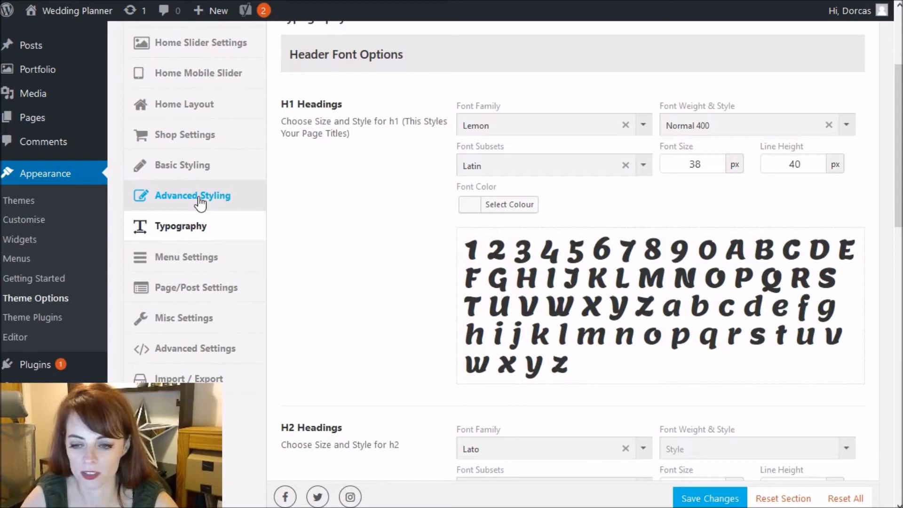
left_click(190, 170)
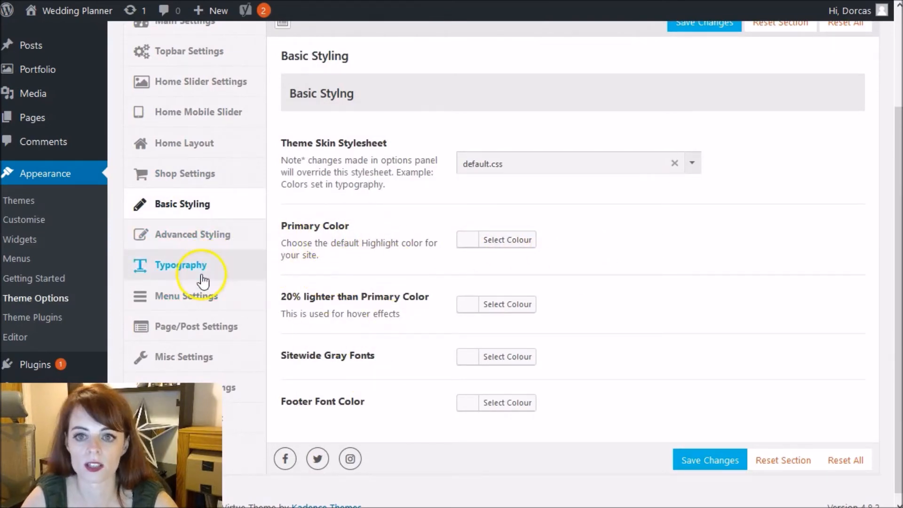
scroll(203, 281, "up", 3)
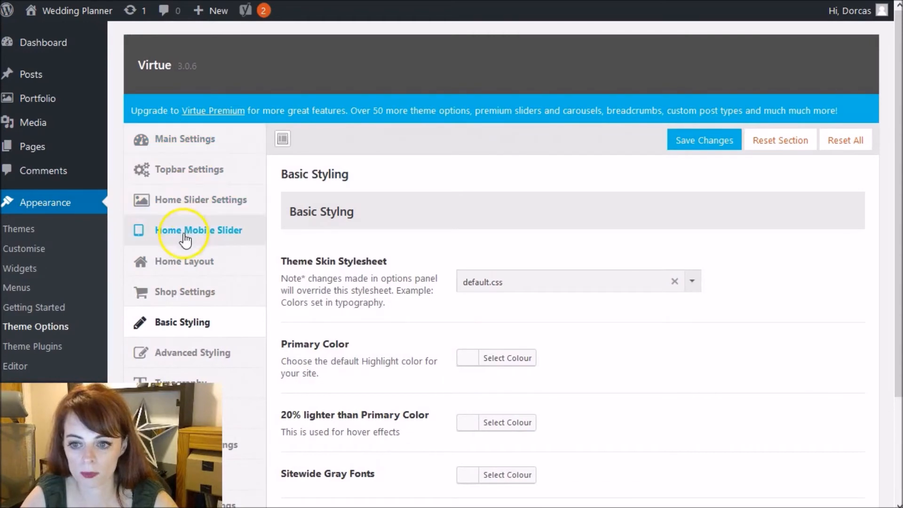
left_click(185, 261)
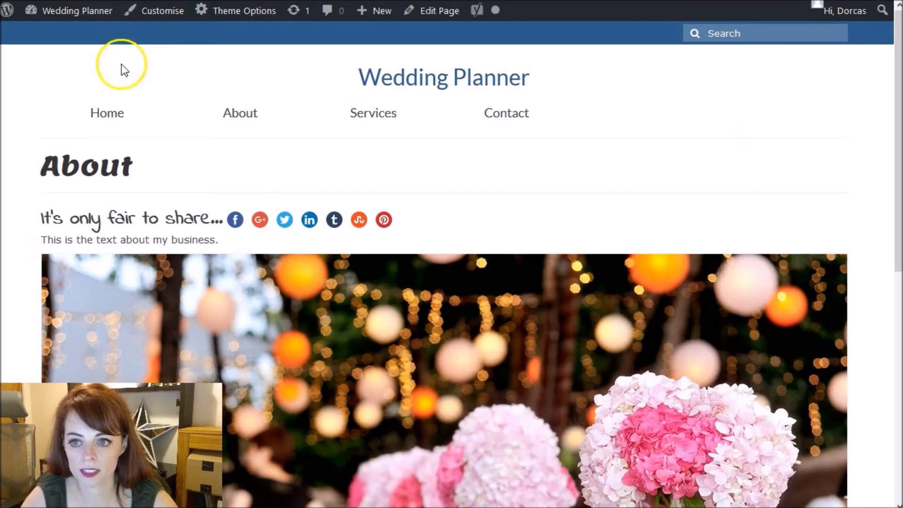
left_click(101, 113)
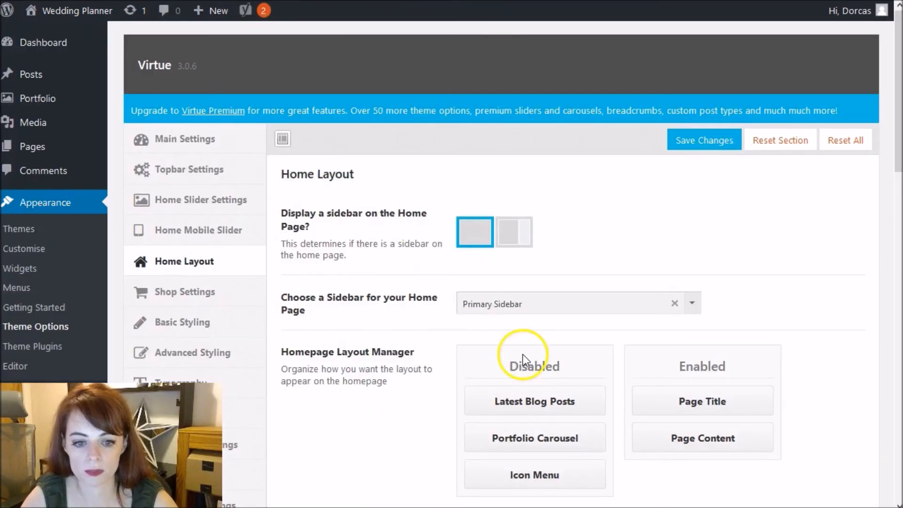
- Compare the Homepage Layout Manager options with the slider and Featured Projects on the Virtue demo site's home page
scroll(375, 377, "down", 2)
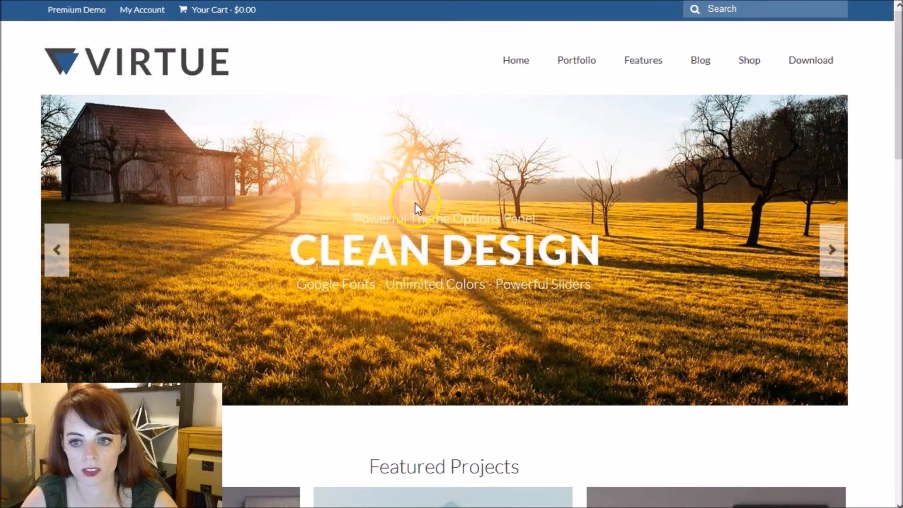
scroll(413, 205, "down", 5)
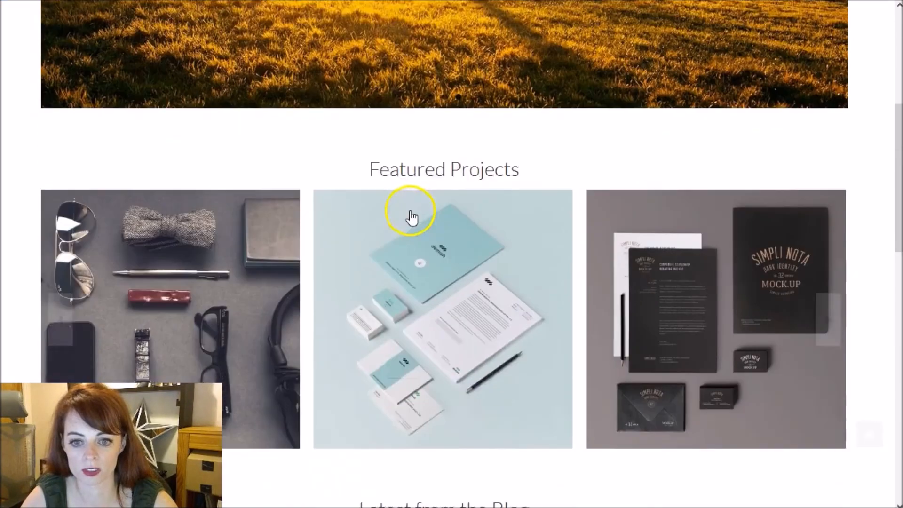
scroll(274, 99, "up", 2)
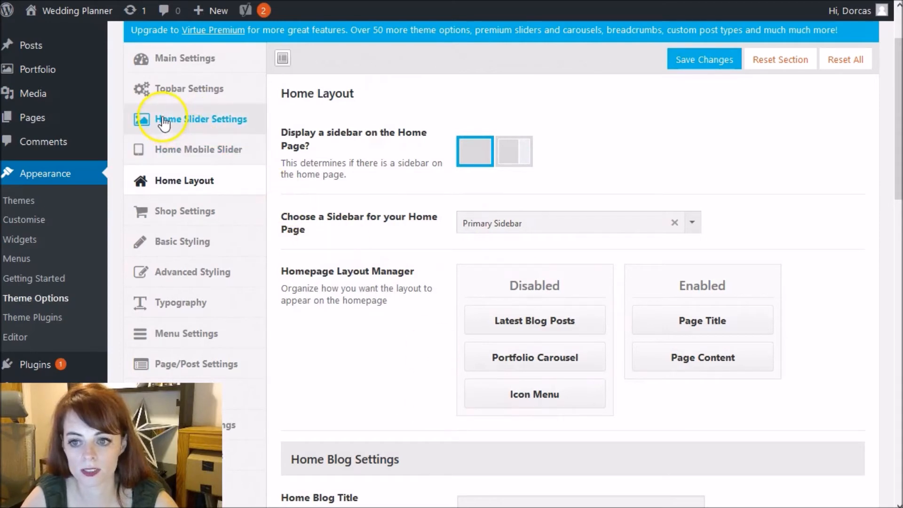
- Choose Flex Slider as the home image slider and add a second slide to the slider images
left_click(222, 118)
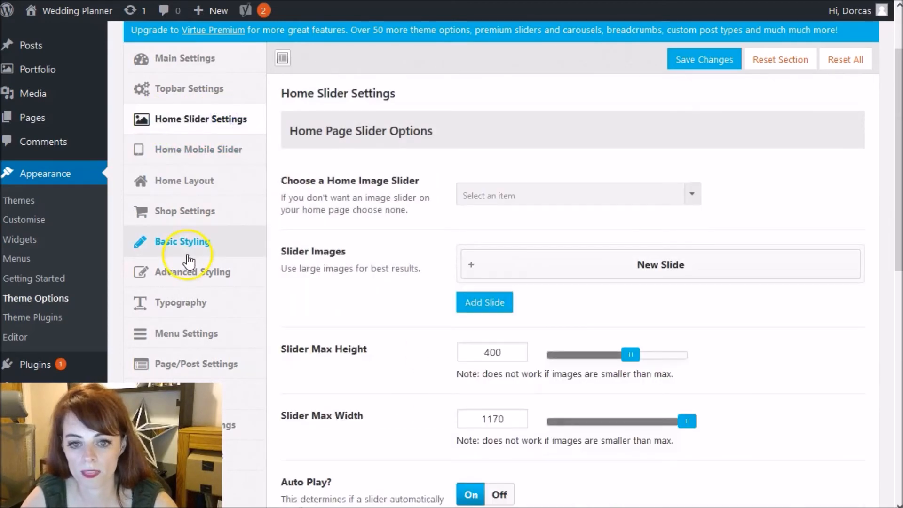
left_click(693, 193)
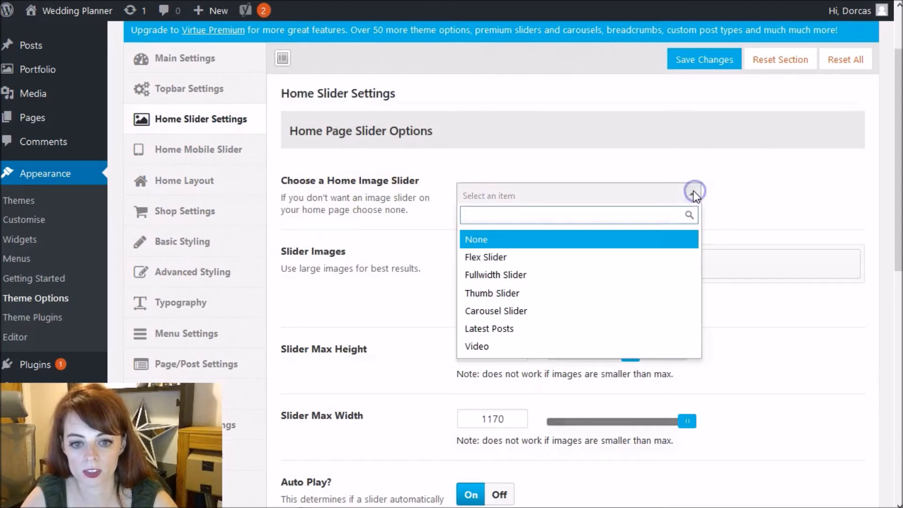
left_click(680, 256)
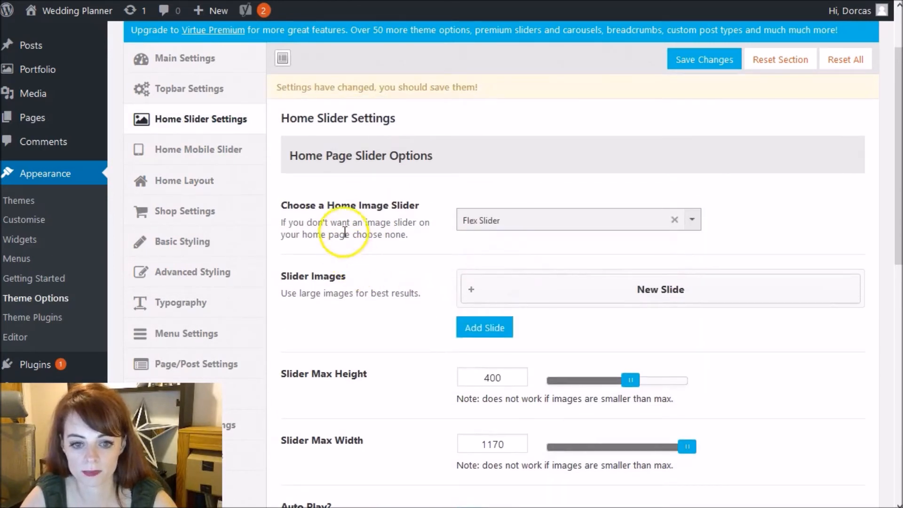
scroll(402, 231, "down", 2)
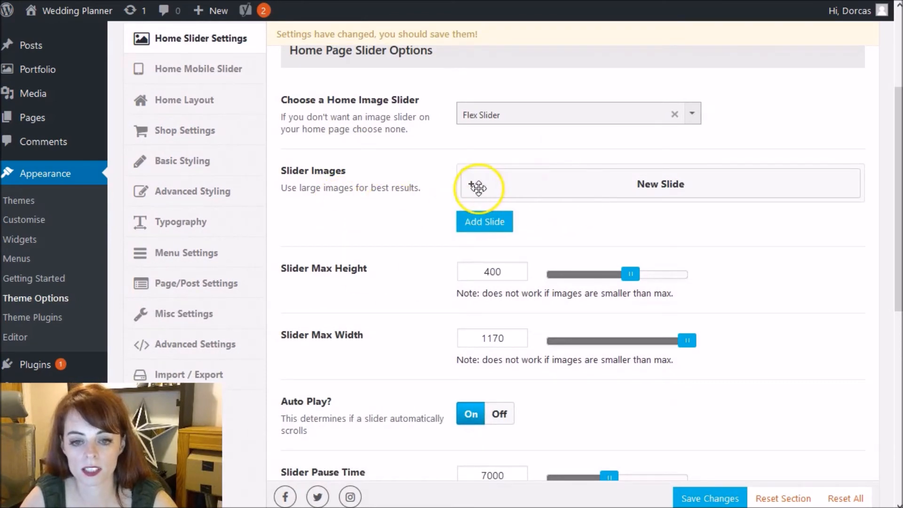
left_click(492, 225)
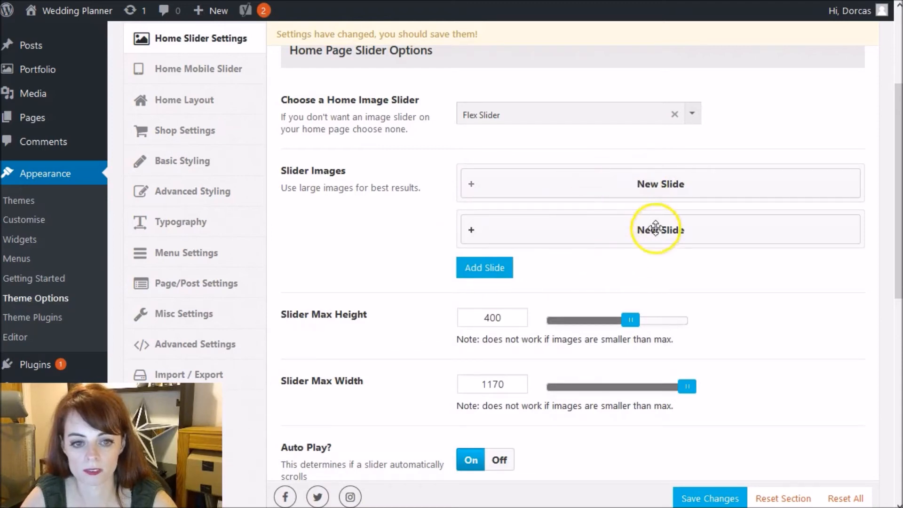
- Upload the images 1170x450 B.jpeg and 1170x450.jpeg to the media library from the first slide's image chooser
left_click(658, 183)
left_click(496, 221)
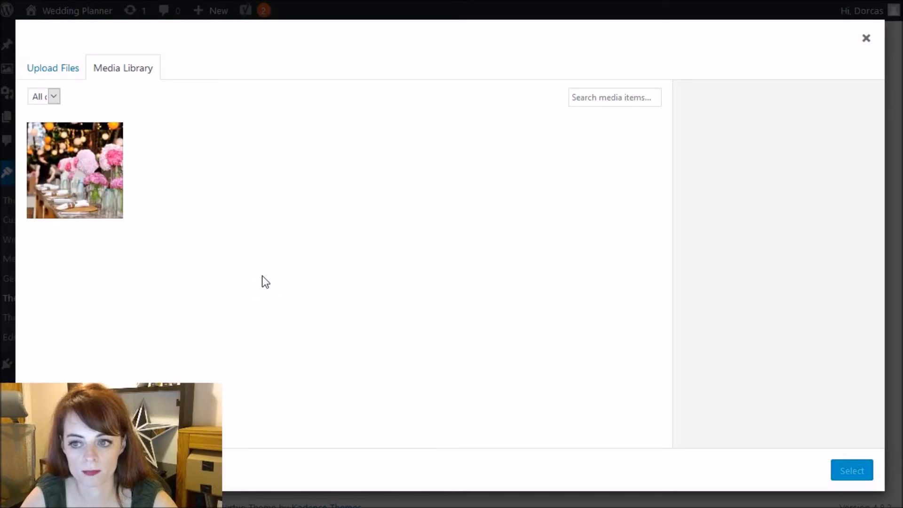
left_click(54, 73)
left_click(475, 266)
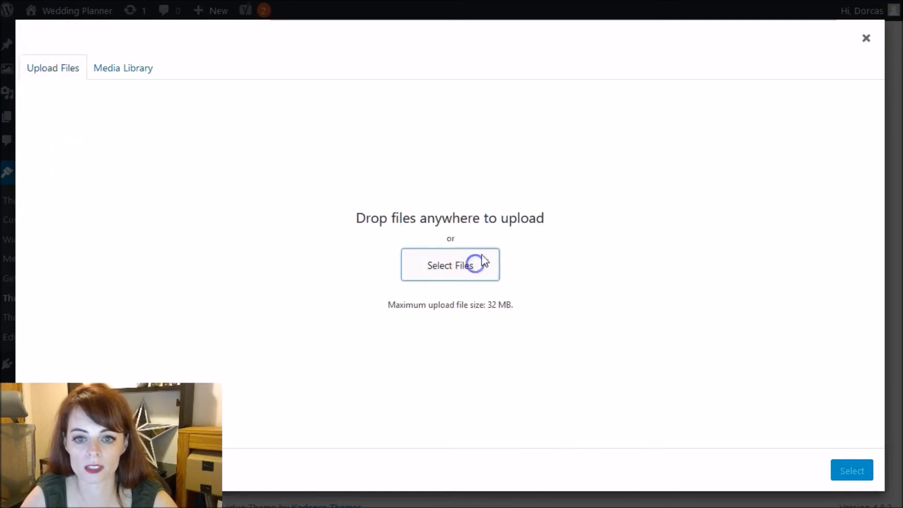
left_click(288, 68)
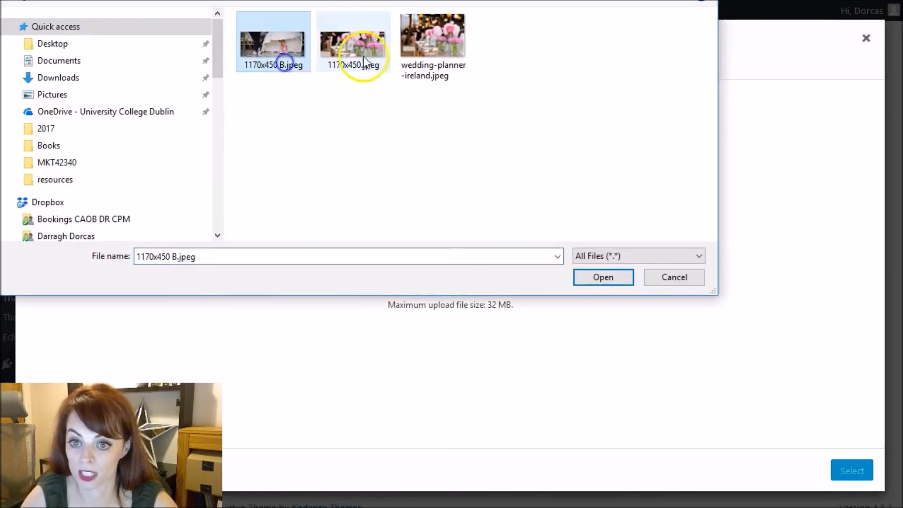
left_click(353, 44, "ctrl")
left_click(604, 276)
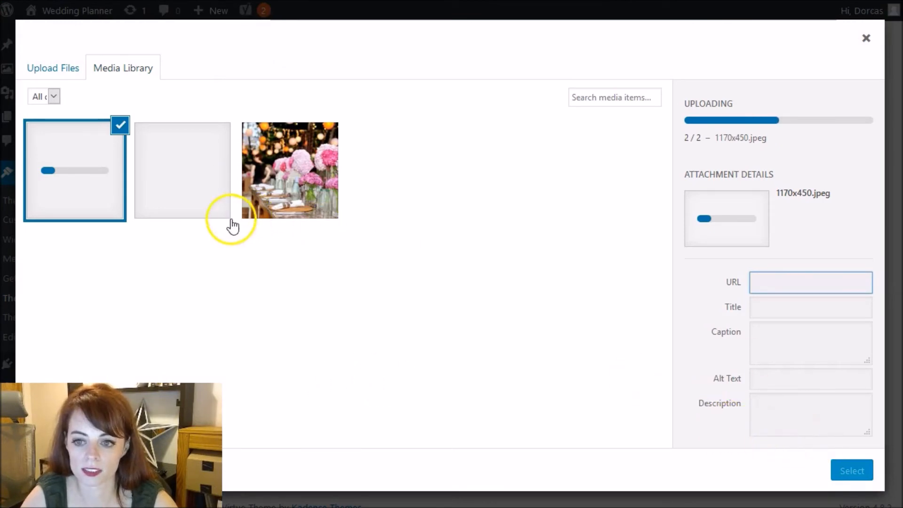
- Use the uploaded 1170x450.jpeg as the image of the first slide
left_click(87, 181)
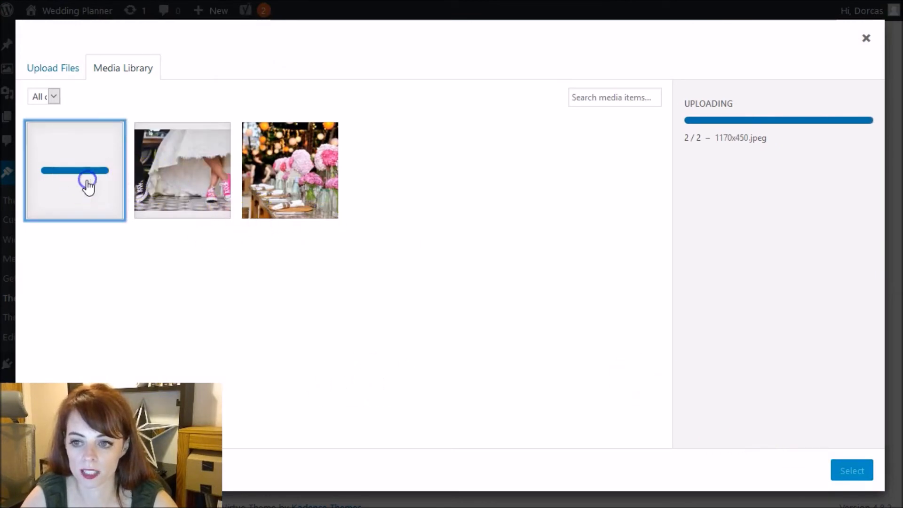
left_click(116, 215)
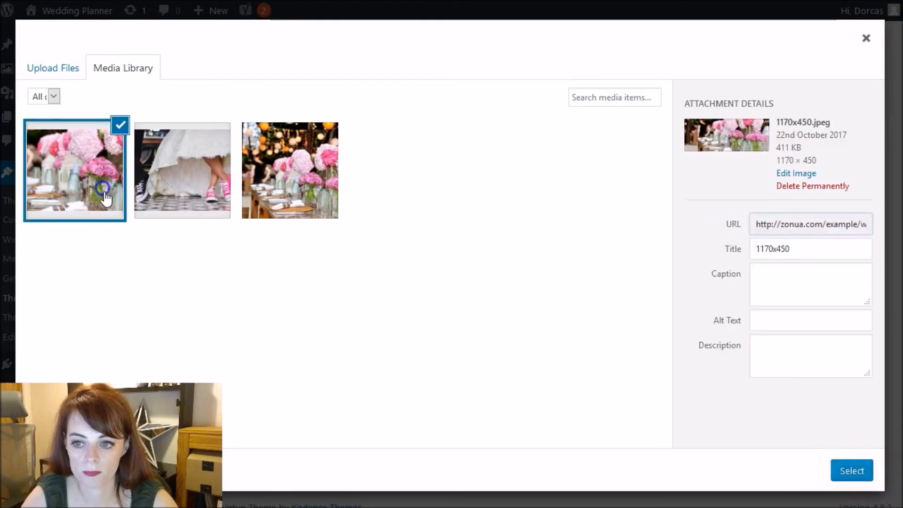
left_click(851, 470)
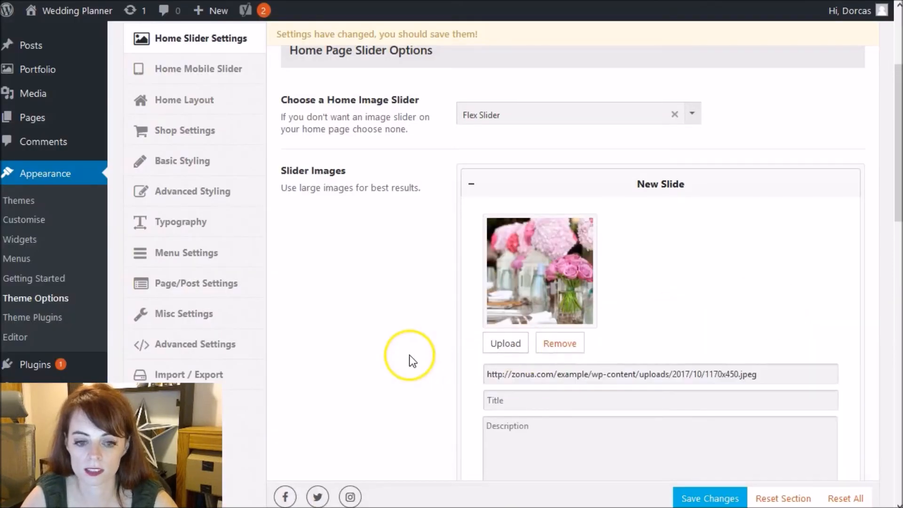
- Give the first slide the title "Title" and the description "Description (about wedding co-ordination)"
scroll(409, 354, "down", 3)
left_click(533, 238)
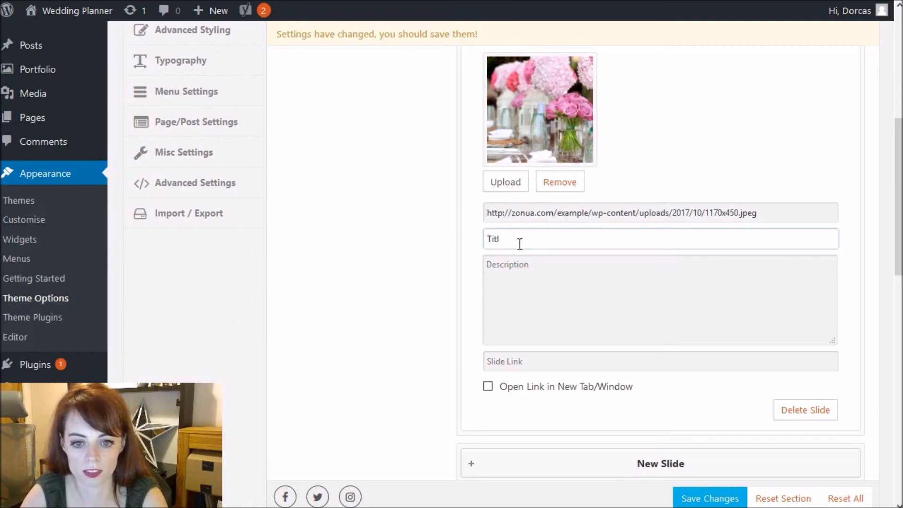
type("e")
key("Tab")
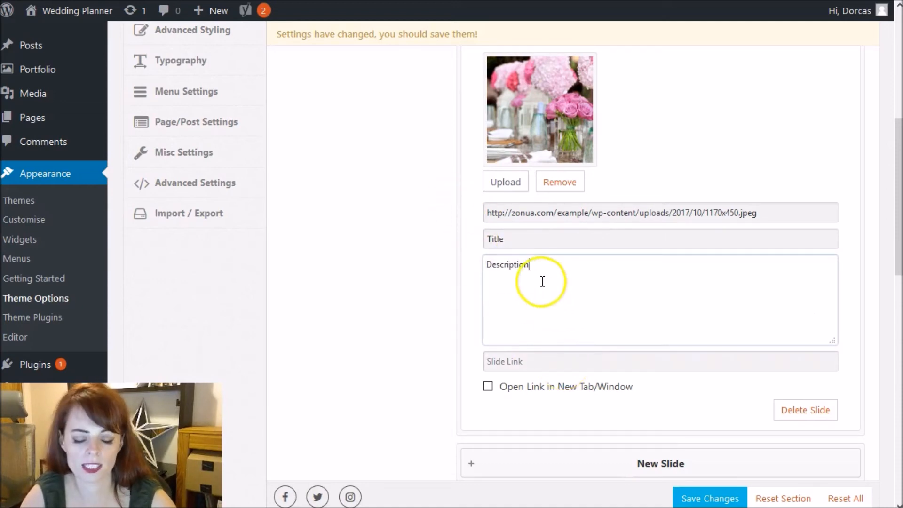
left_click_drag(524, 238, 469, 239)
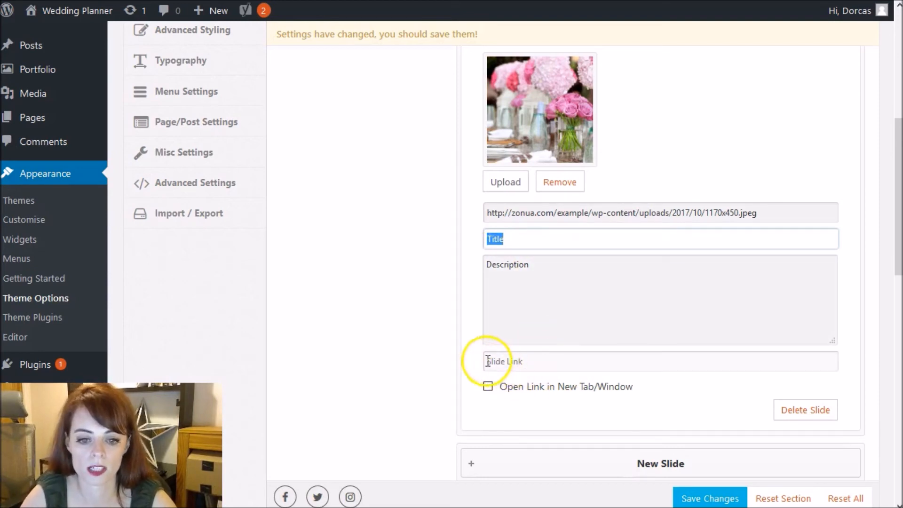
left_click(508, 366)
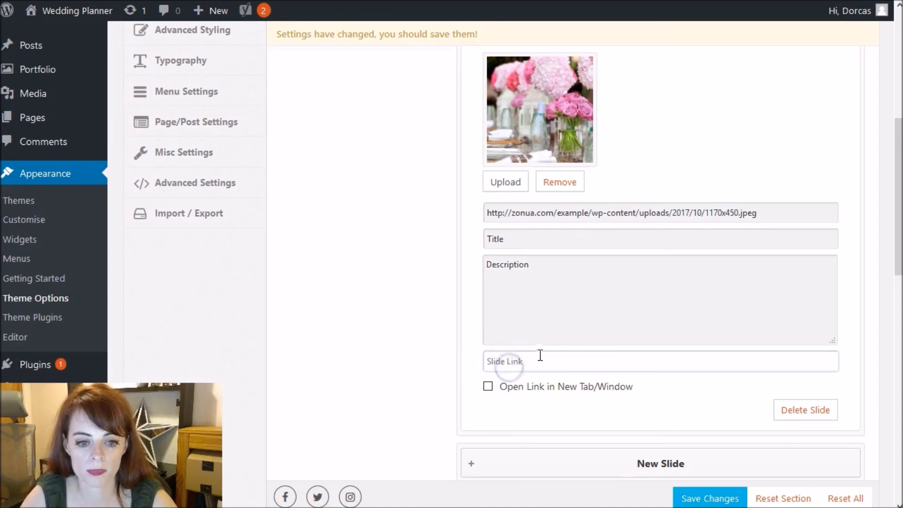
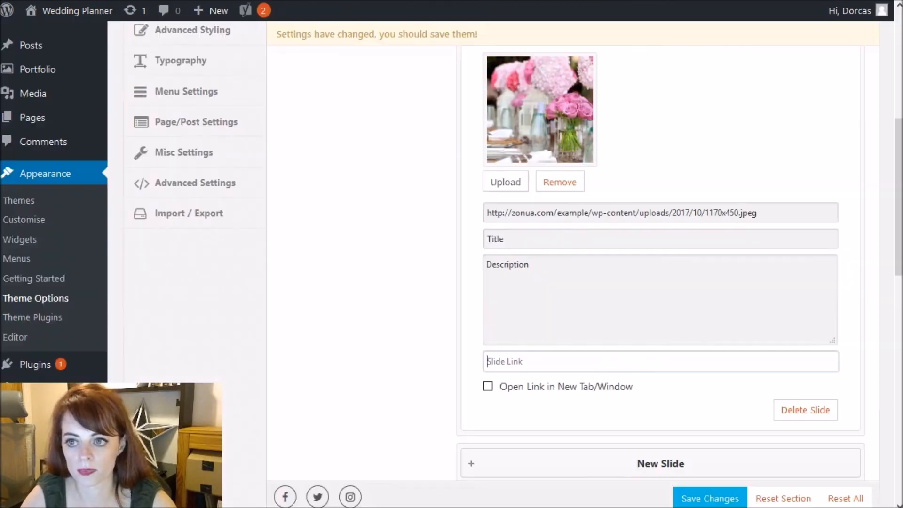
left_click(574, 290)
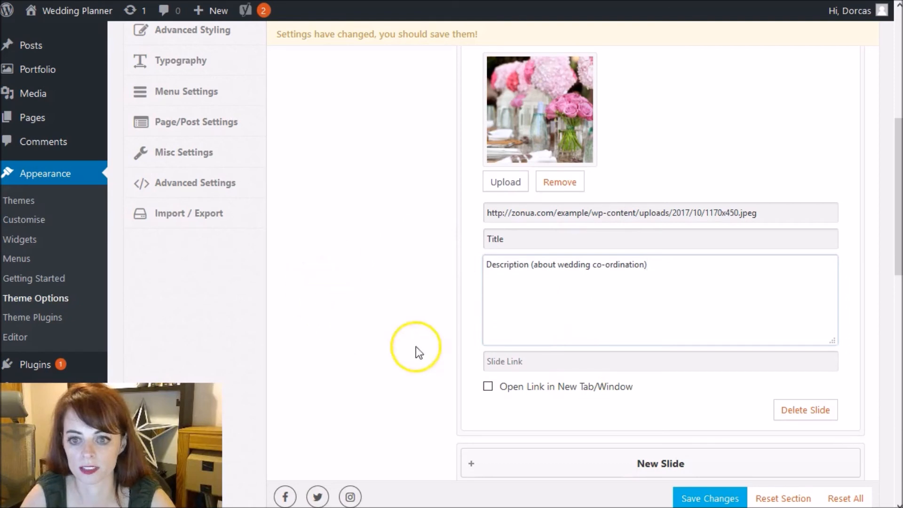
left_click(525, 362)
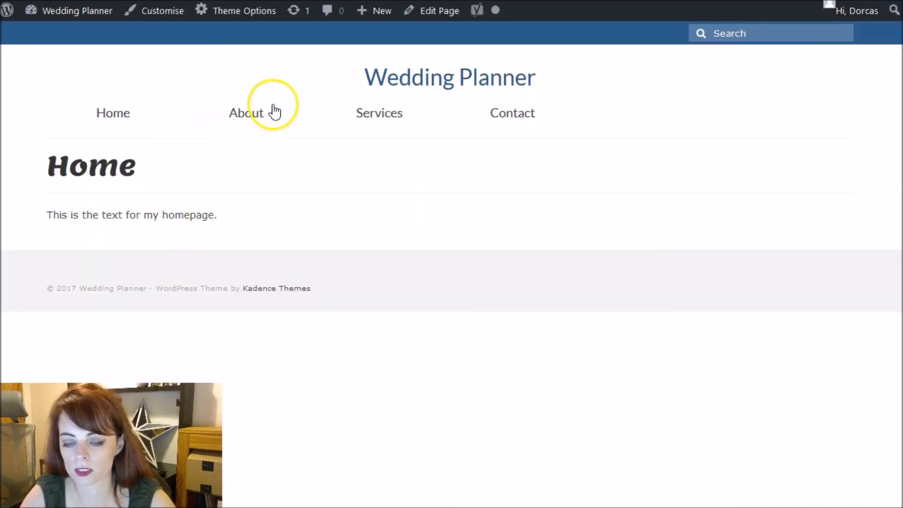
mouse_move(393, 117)
left_click(373, 206)
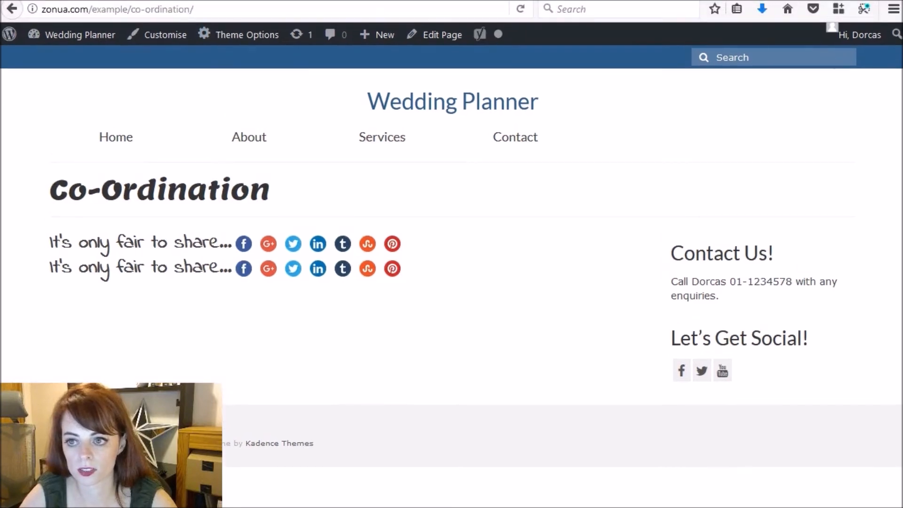
left_click_drag(228, 10, 5, 7)
key("ctrl+c")
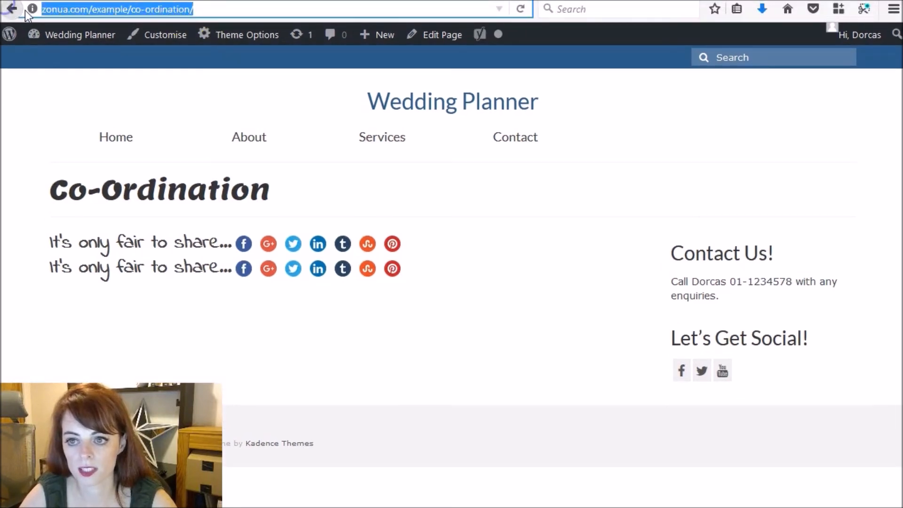
left_click(51, 1)
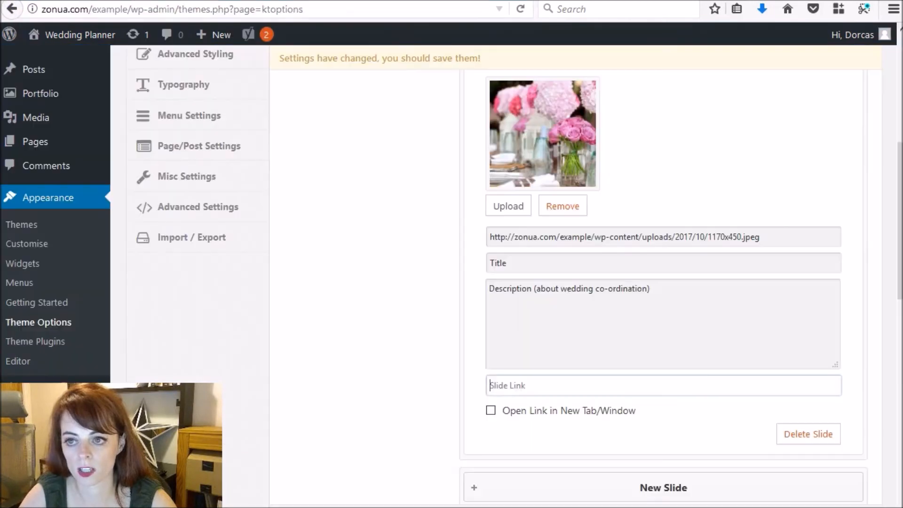
key("ctrl+v")
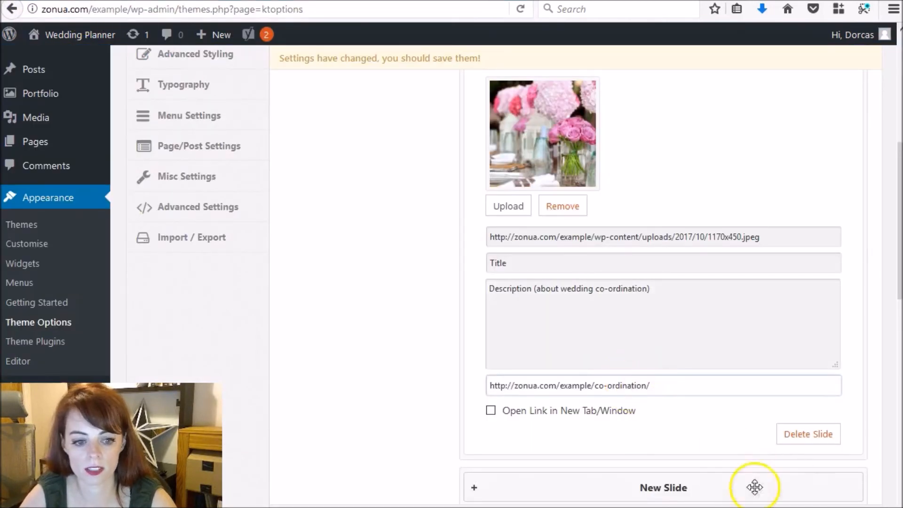
- Expand the second slide and set its image to the wedding dress photo 1170x450-B.jpeg from the media library
scroll(476, 360, "down", 3)
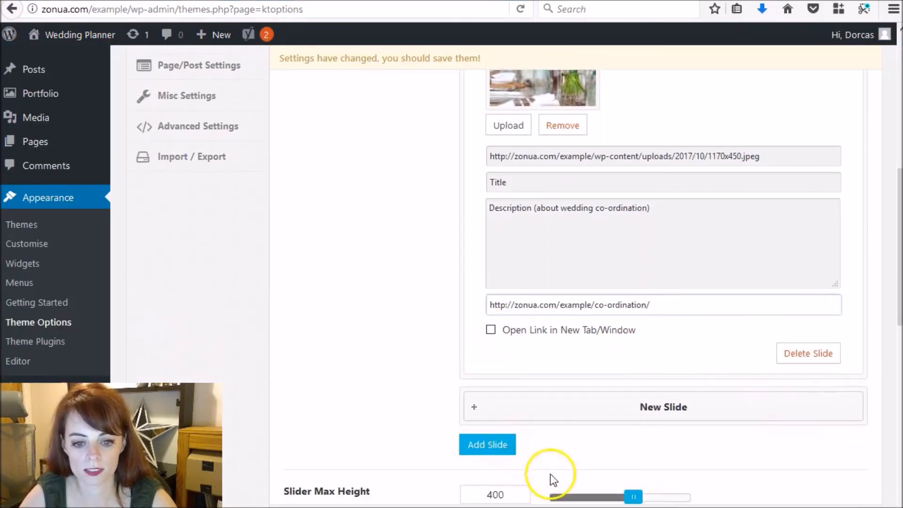
left_click(510, 440)
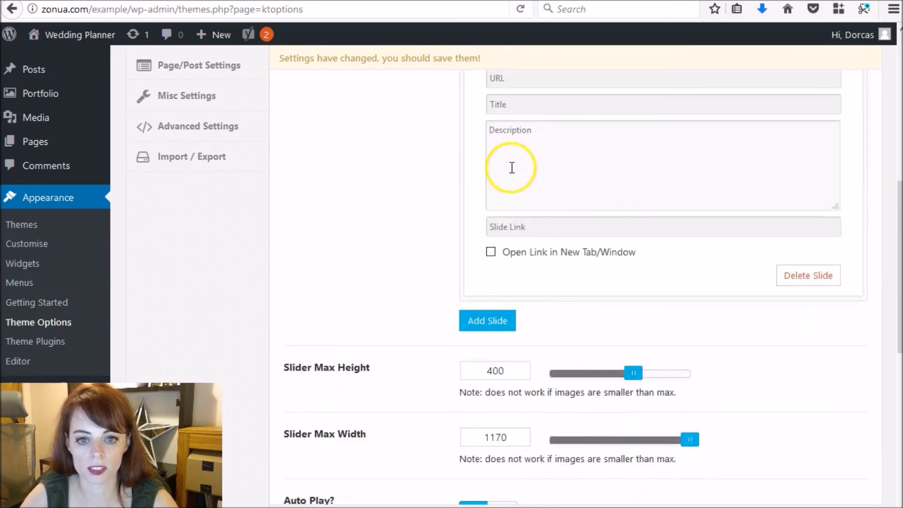
scroll(534, 165, "up", 5)
left_click(508, 196)
left_click(185, 194)
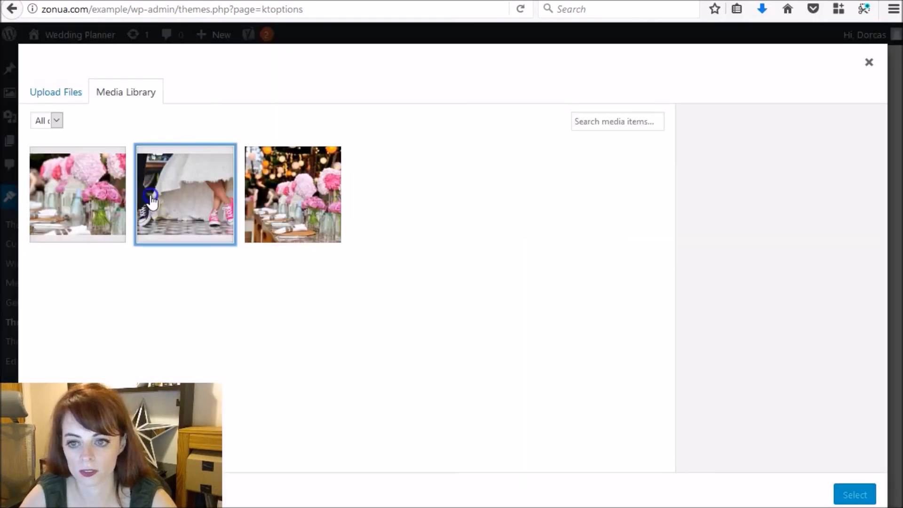
left_click(861, 493)
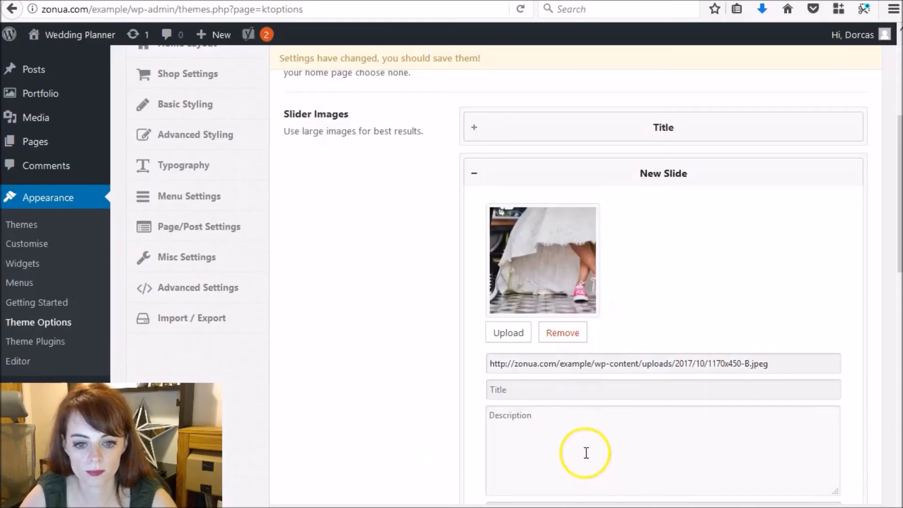
scroll(506, 376, "down", 5)
left_click(537, 350)
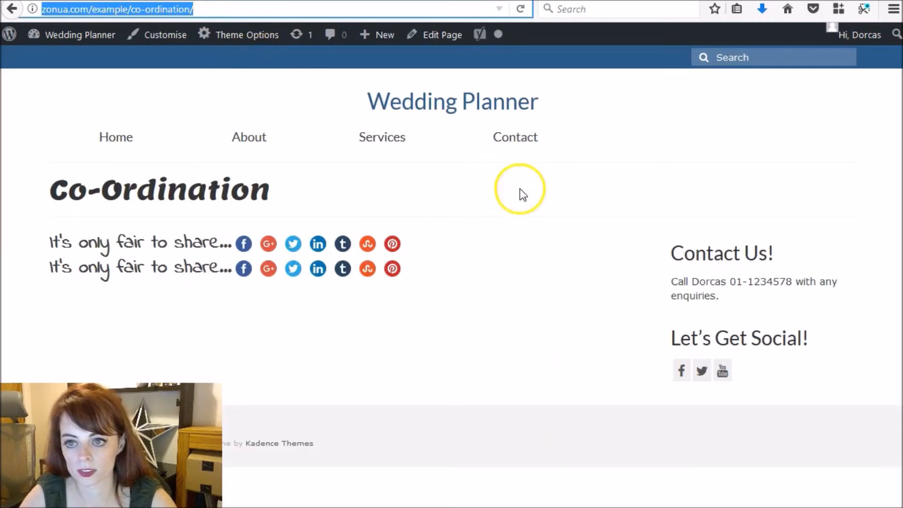
mouse_move(395, 143)
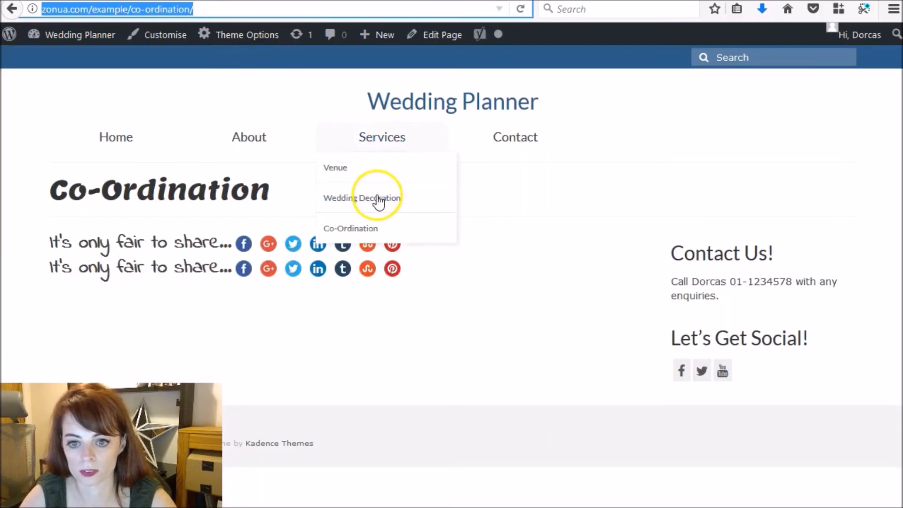
left_click(355, 168)
left_click(239, 14)
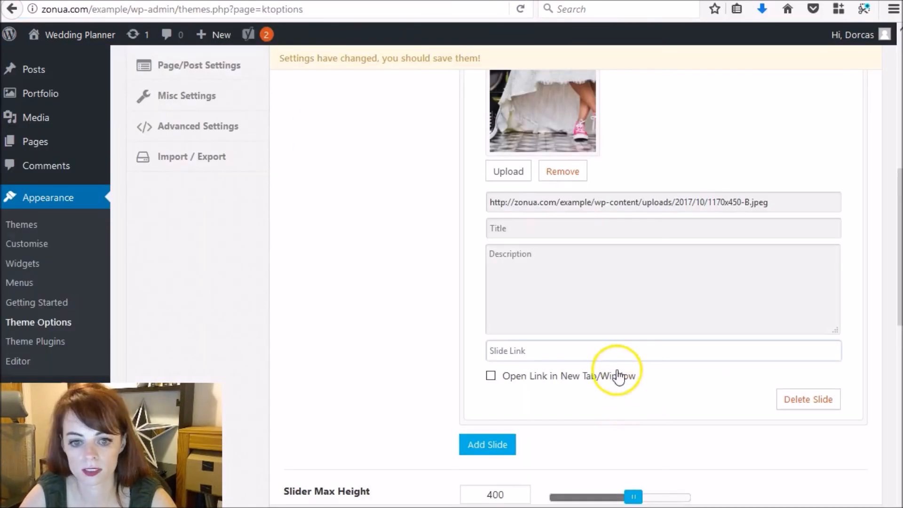
type("http://zonua.com/example/how-to-pick-a-great-wedding-venue/")
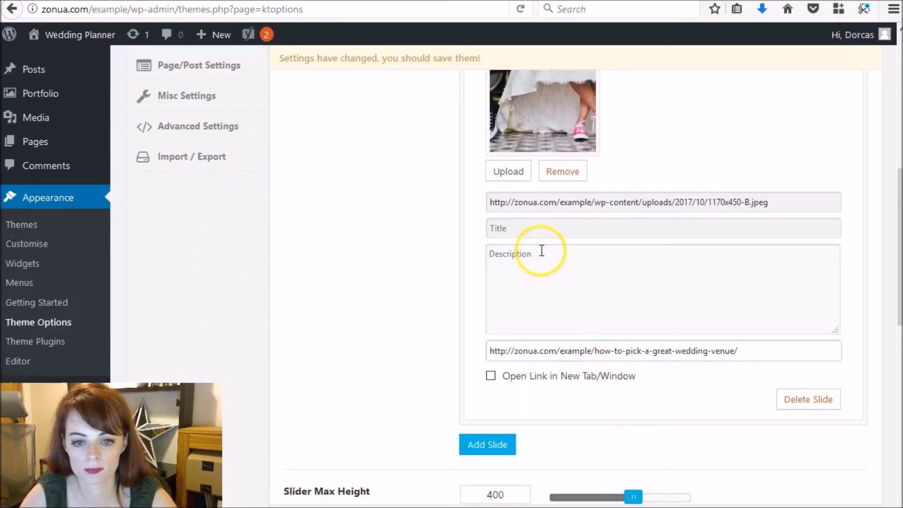
- Give the second slide the title "Title" and the description "Description goes here"
left_click(541, 229)
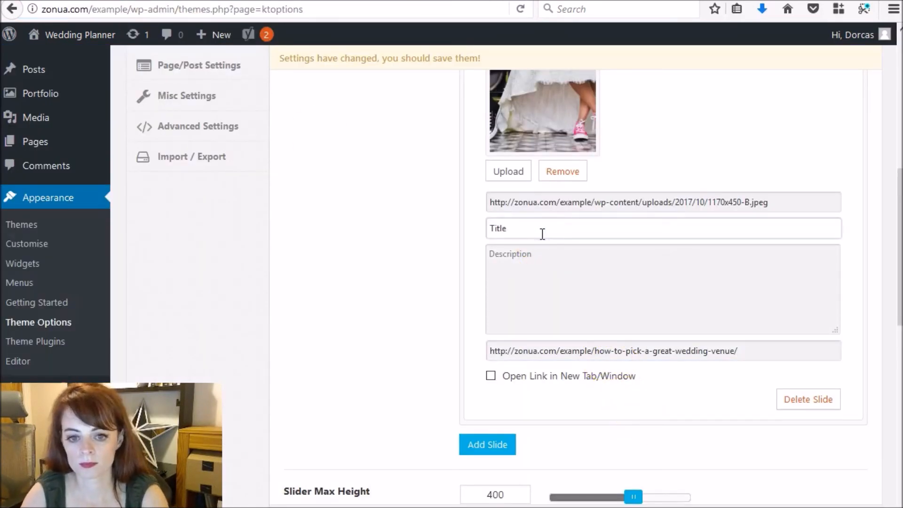
key("Tab")
type("D")
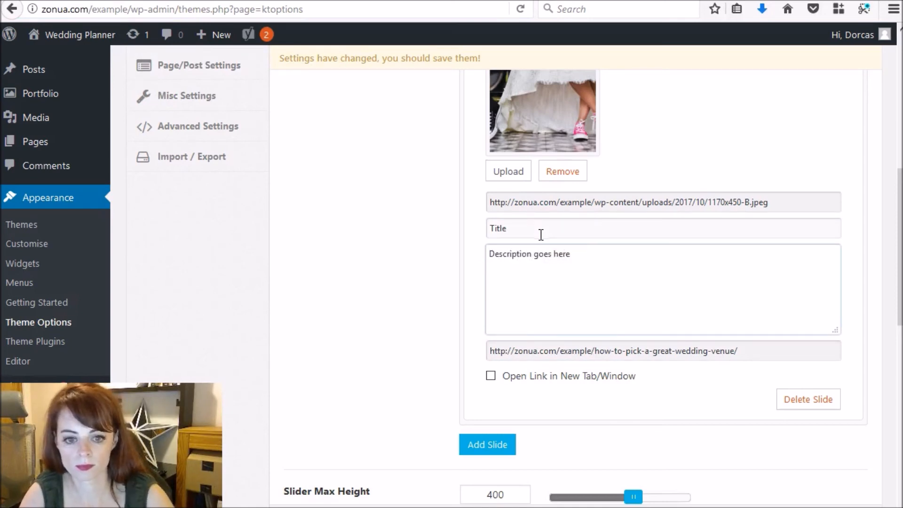
- Set the Slider Max Height to 450 and check the slider on the Virtue demo site's home page for comparison
scroll(416, 442, "down", 3)
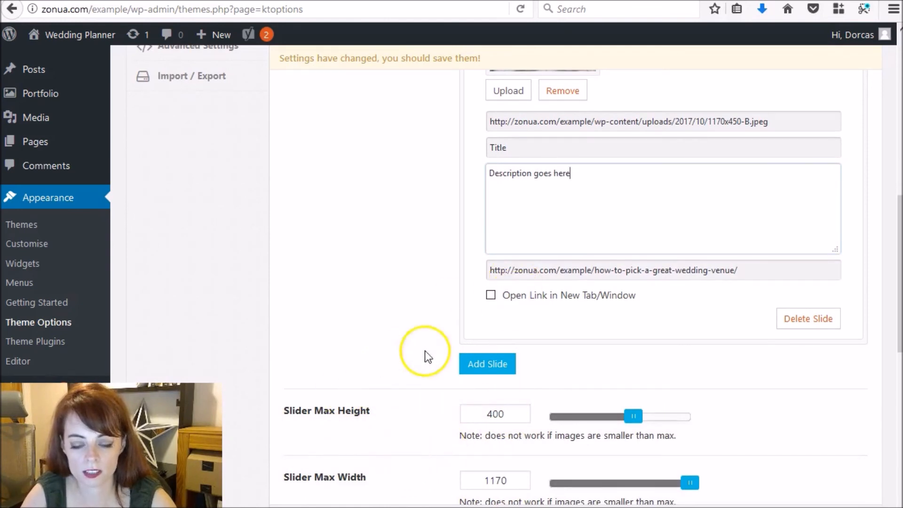
left_click(581, 184)
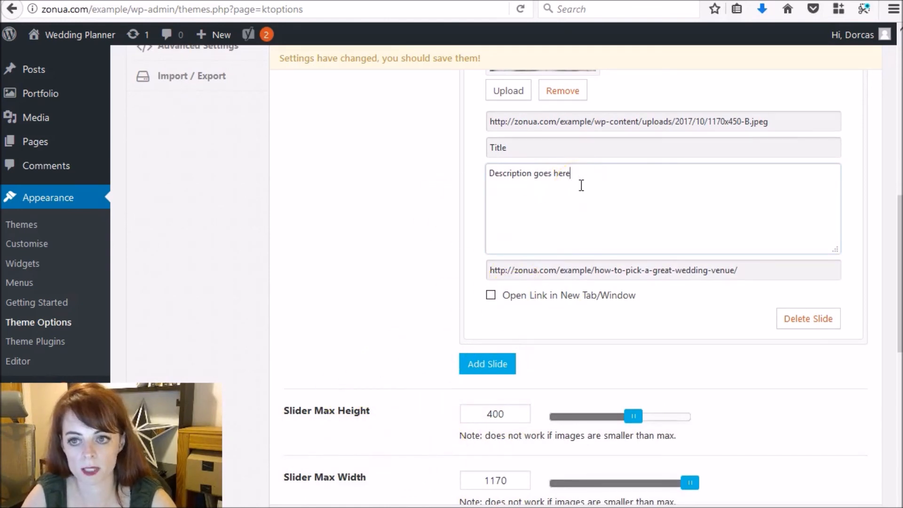
left_click_drag(515, 413, 421, 411)
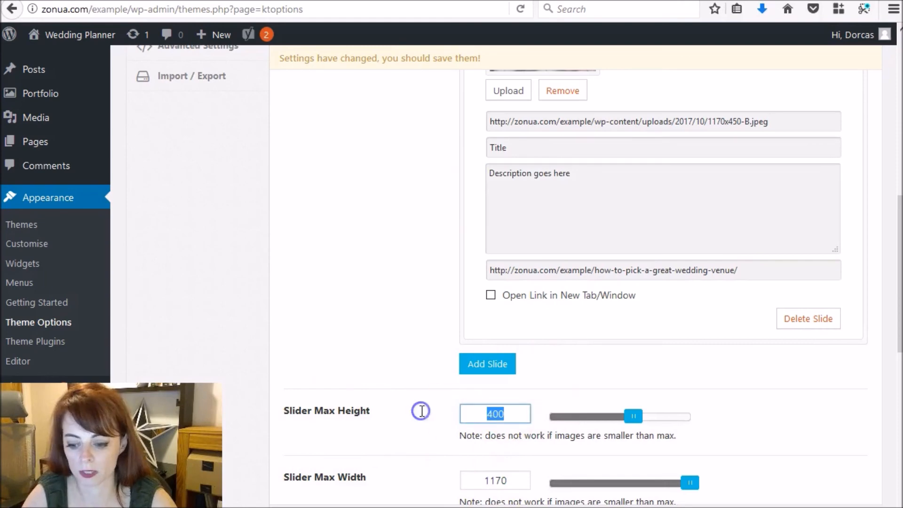
type("450")
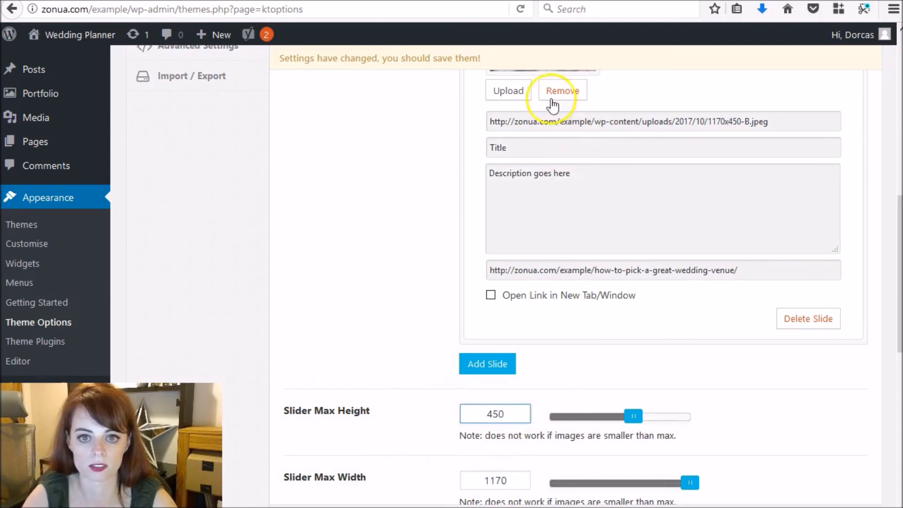
left_click(463, 0)
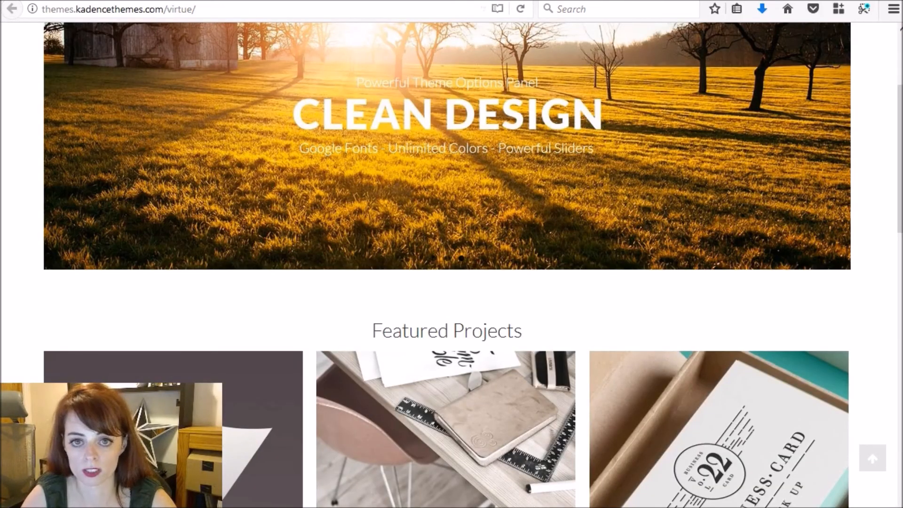
scroll(337, 170, "up", 4)
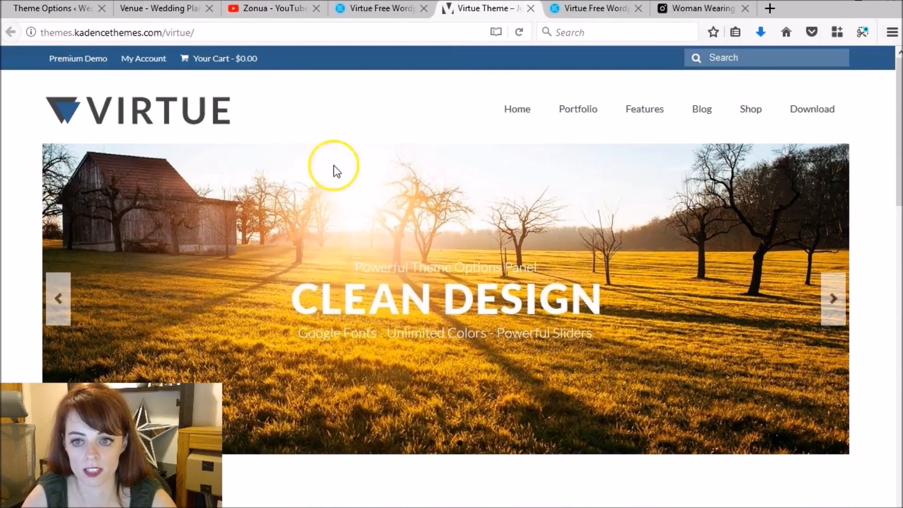
left_click(73, 10)
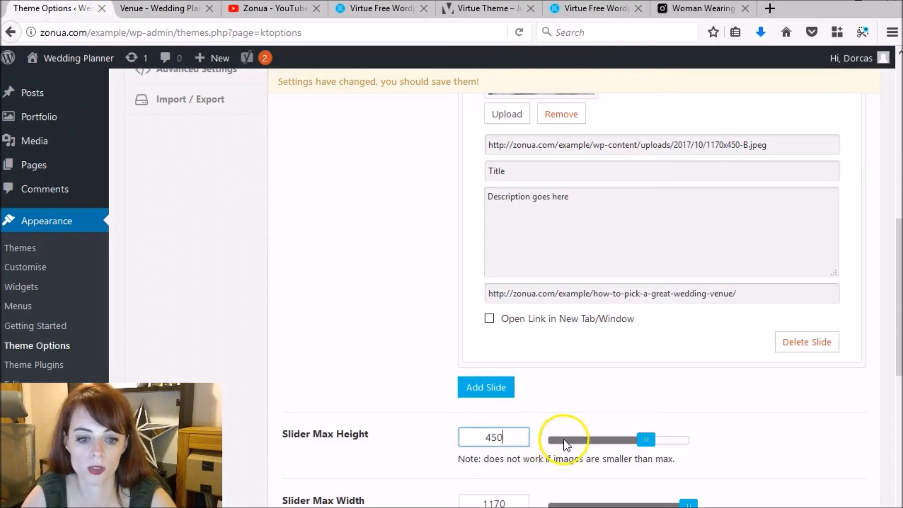
- Save the slider settings and open the wedding site's home page to check the image slider
scroll(382, 306, "down", 3)
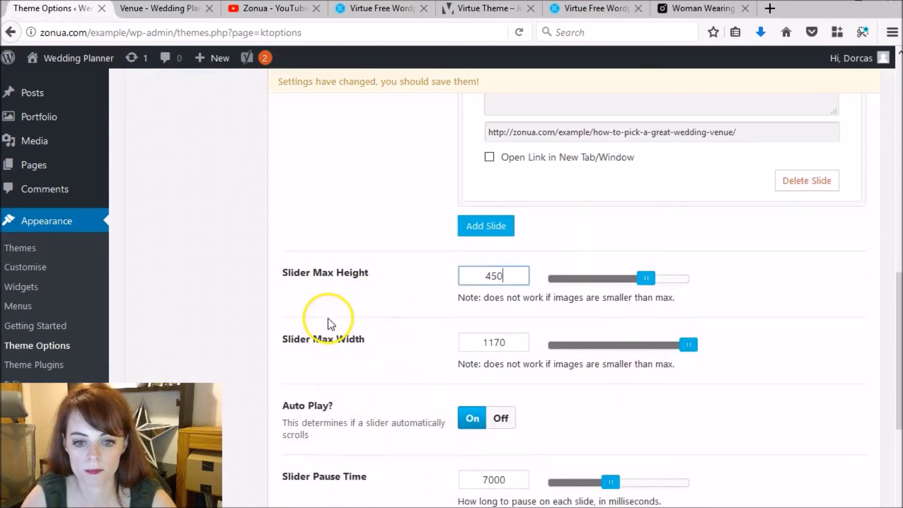
left_click(429, 337)
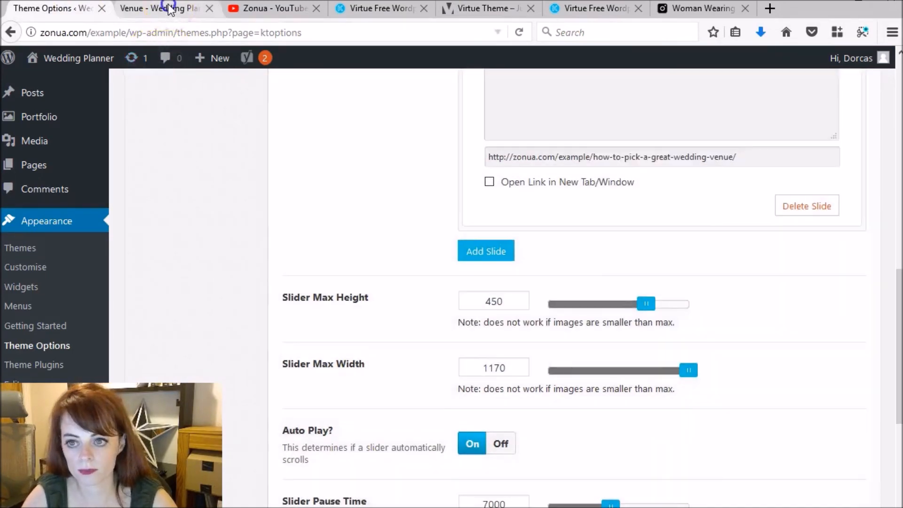
left_click(181, 9)
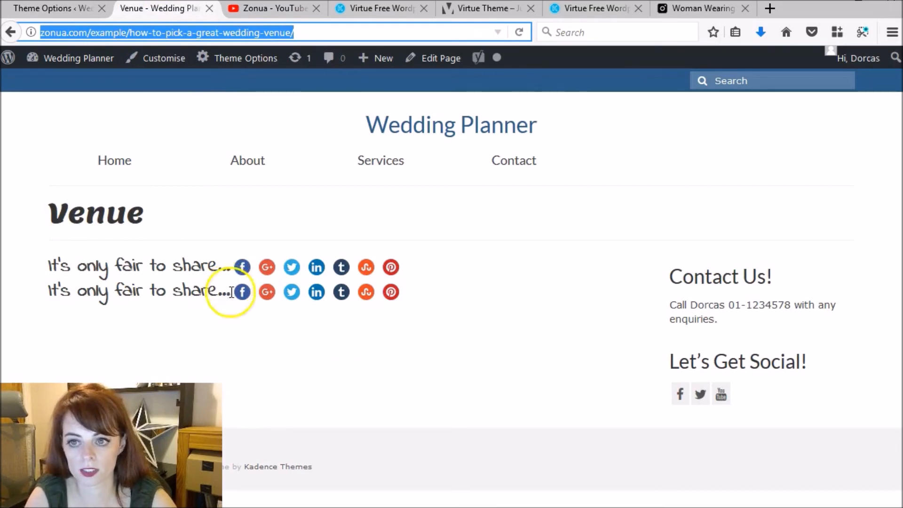
left_click(123, 167)
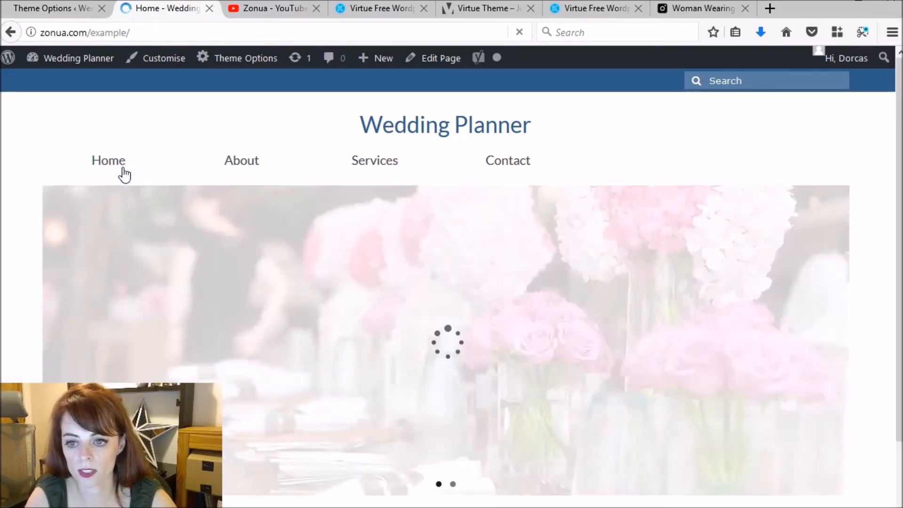
scroll(34, 283, "down", 1)
scroll(34, 282, "down", 2)
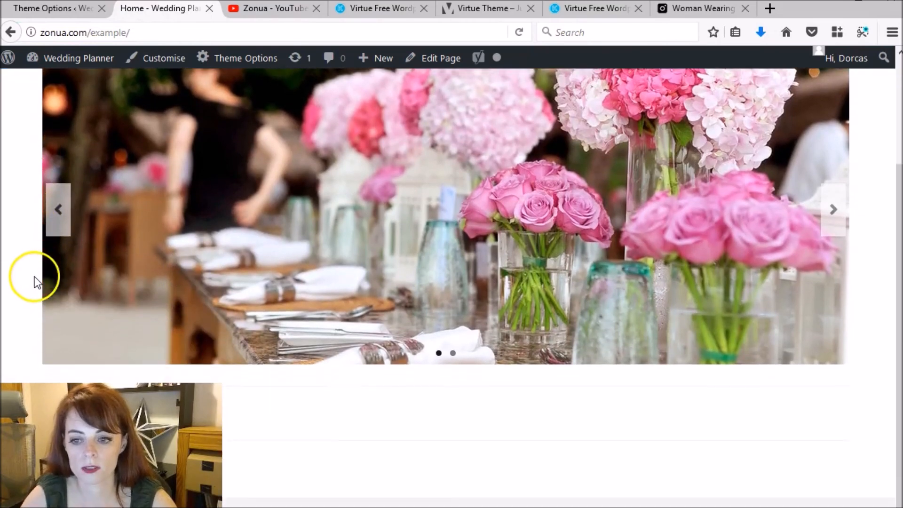
- Switch the home page slider to the wedding dress slide, follow its link to the Venue page, and return to the home page
left_click(58, 212)
scroll(32, 282, "up", 3)
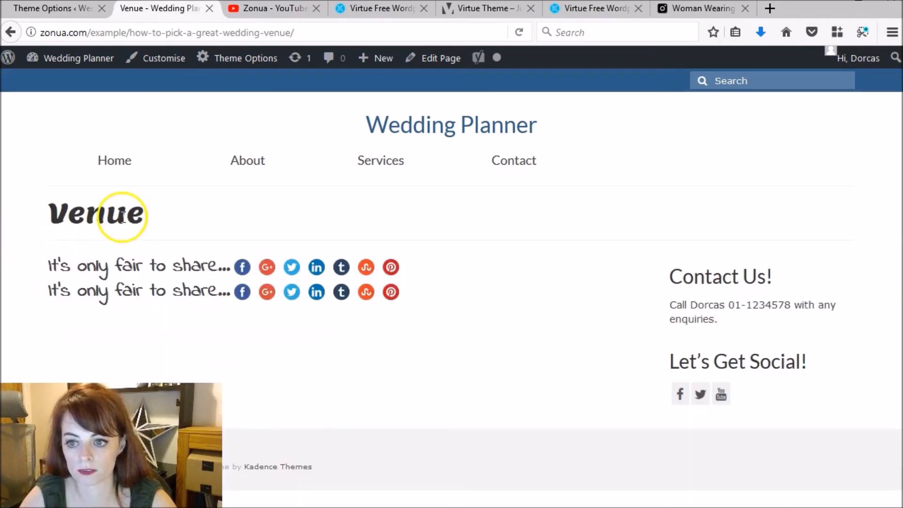
left_click(10, 32)
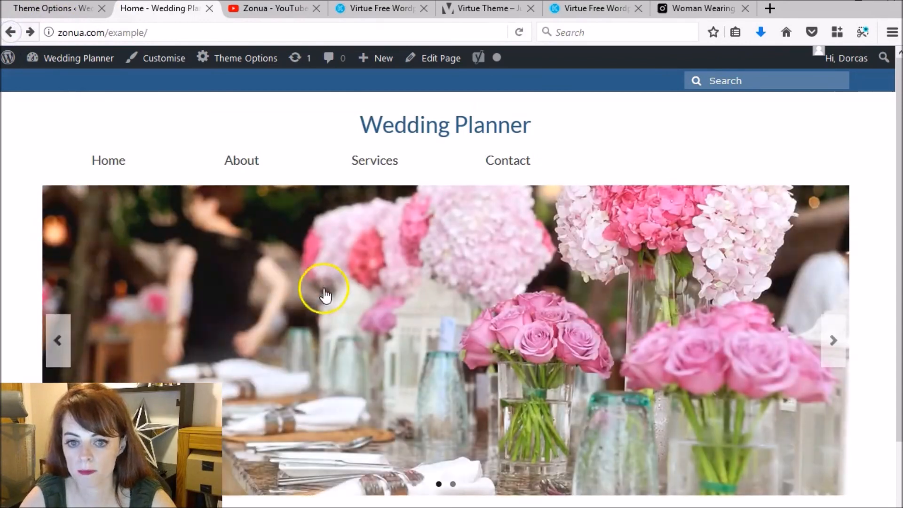
scroll(66, 322, "down", 3)
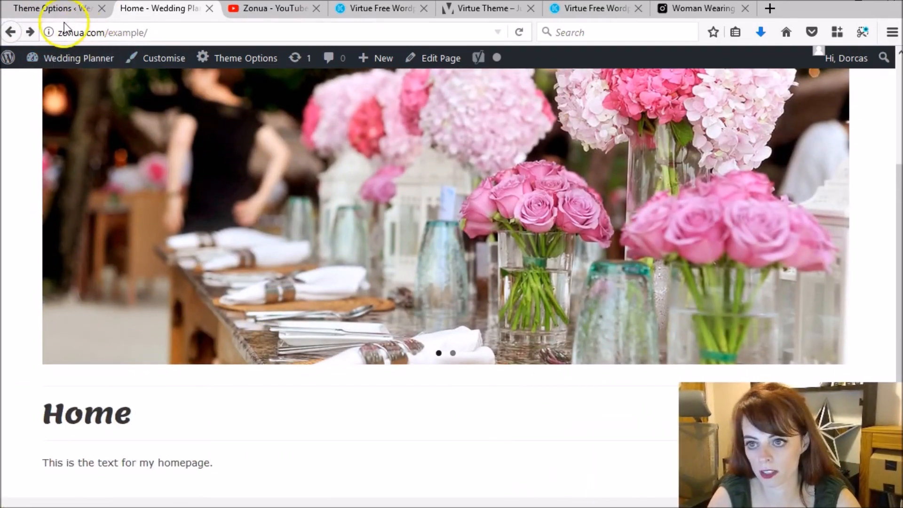
- Turn on Show Captions for the home slider, save the changes, and reload the home page to check the slide captions
left_click(56, 8)
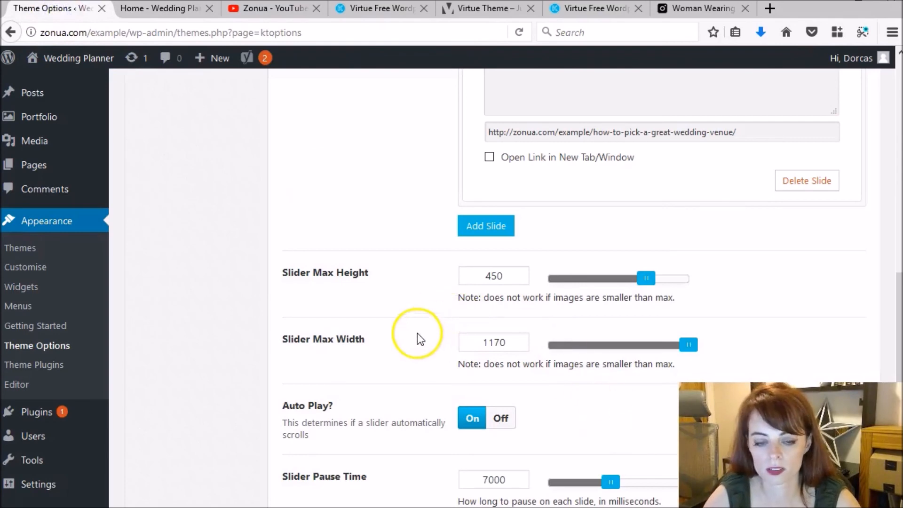
scroll(397, 292, "up", 7)
scroll(395, 295, "down", 5)
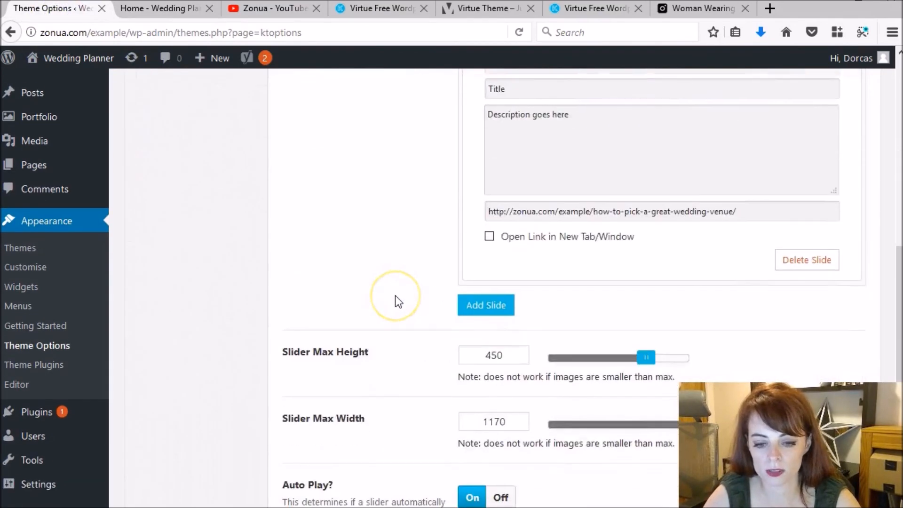
scroll(394, 295, "down", 10)
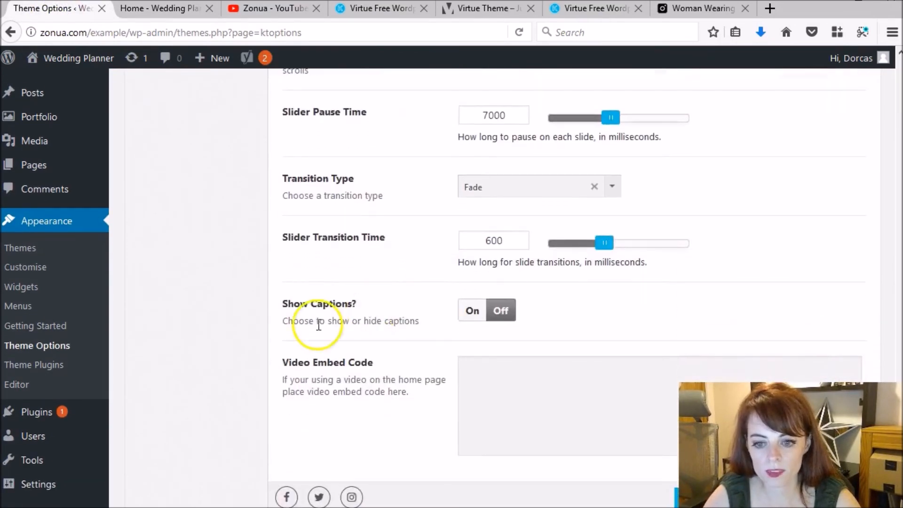
left_click(475, 311)
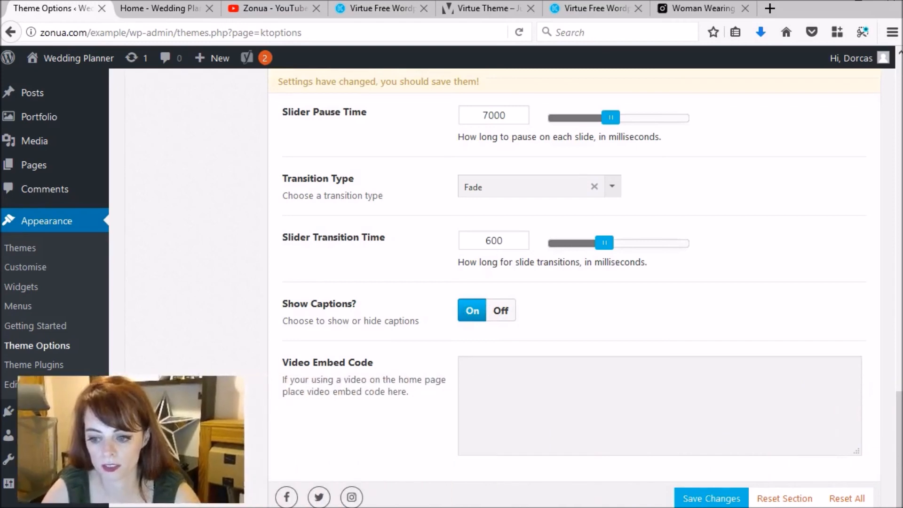
left_click(705, 498)
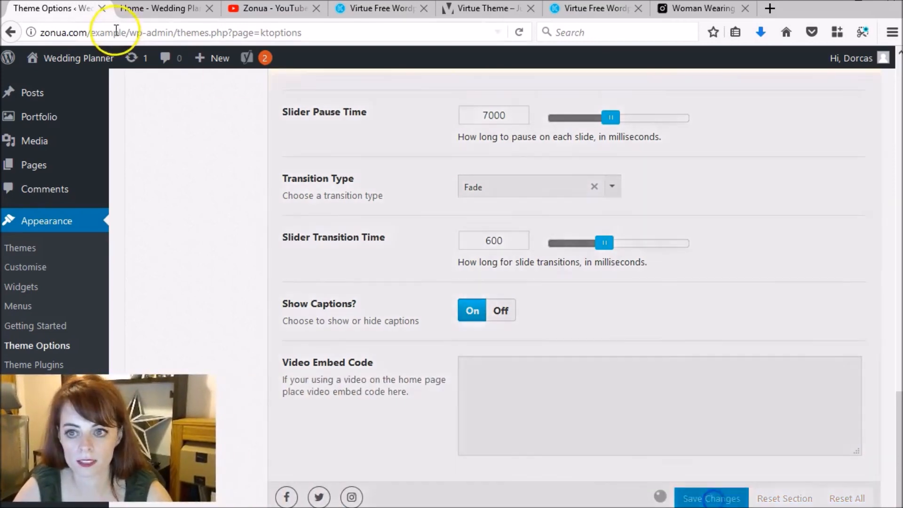
left_click(133, 9)
key("F5")
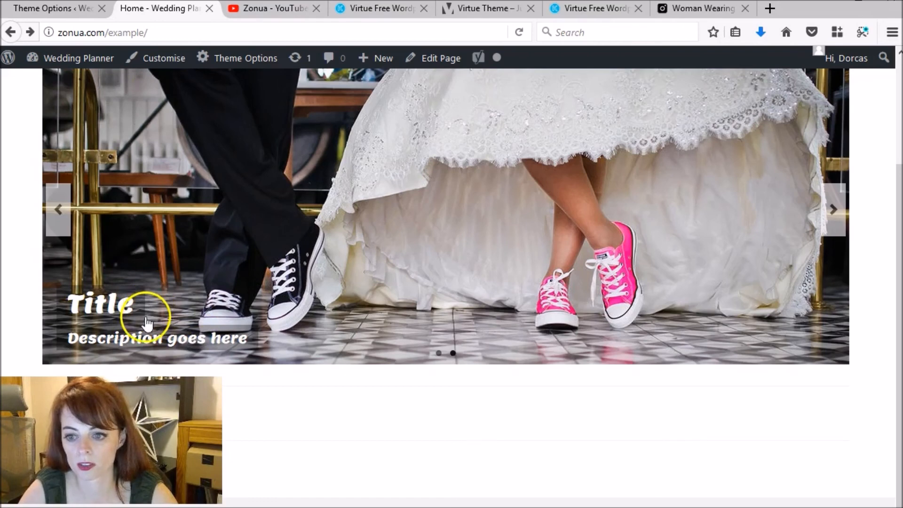
- Expand the first slide in the slider settings and compare its title and description with the caption on the home page
left_click(56, 8)
scroll(643, 268, "up", 5)
scroll(643, 278, "up", 8)
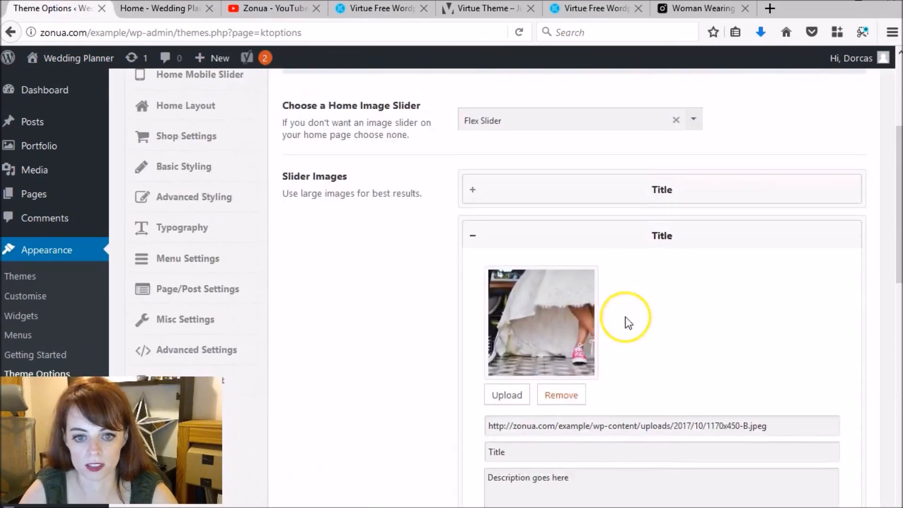
scroll(627, 323, "down", 7)
scroll(588, 211, "up", 6)
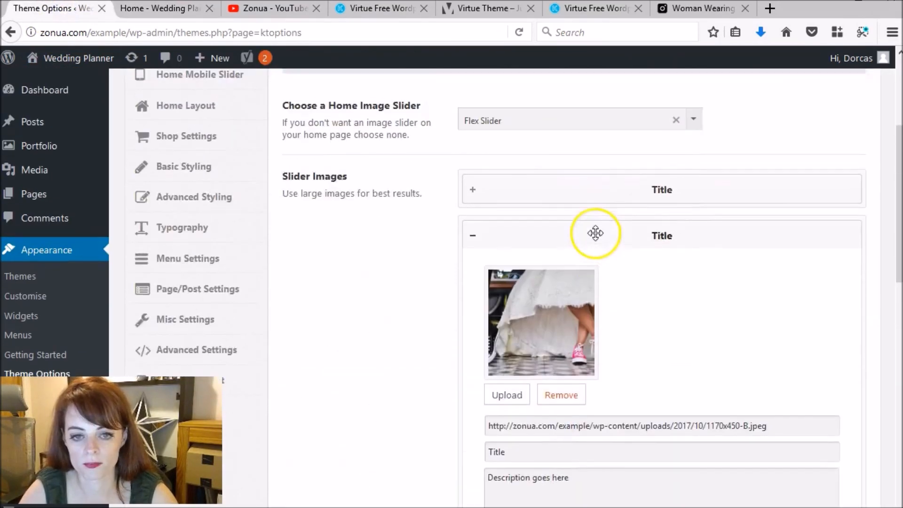
left_click(607, 188)
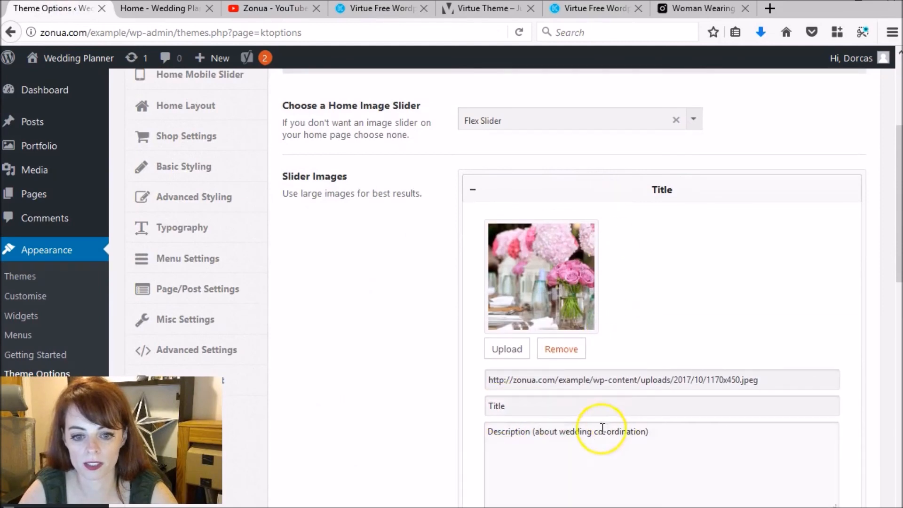
left_click_drag(651, 432, 461, 448)
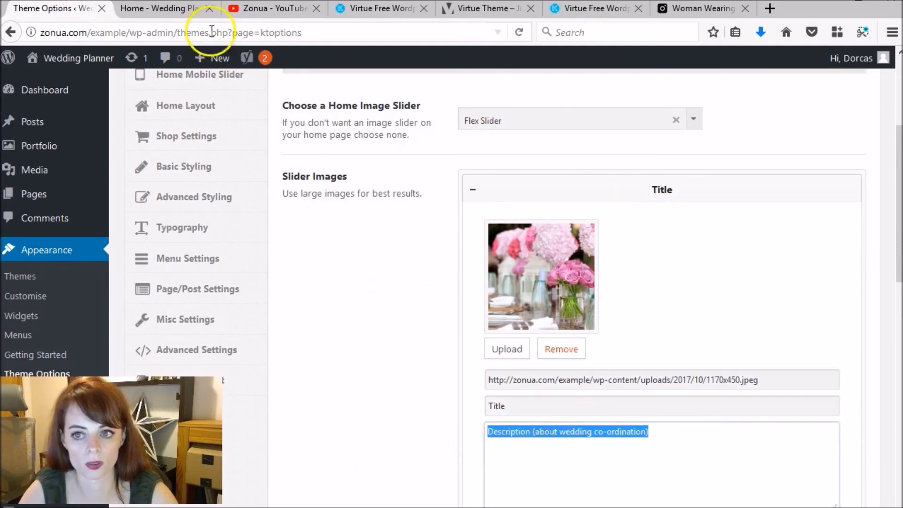
left_click(182, 10)
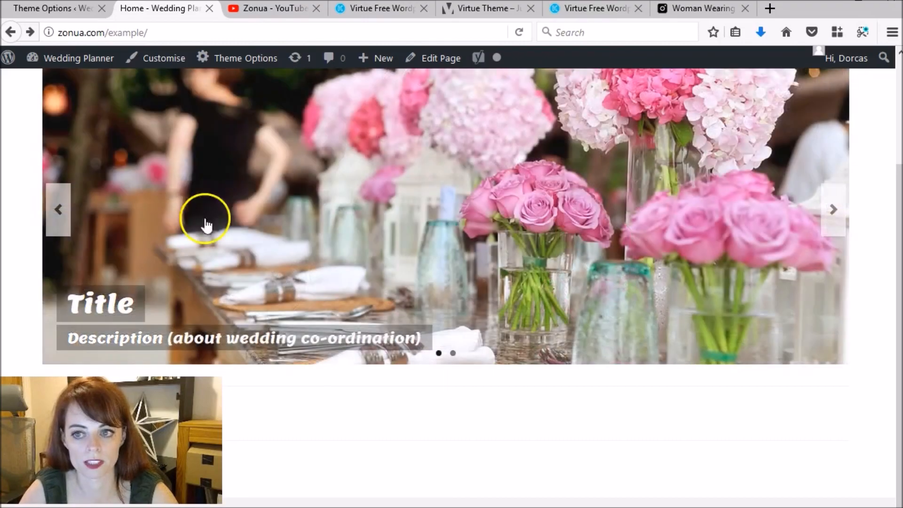
left_click(68, 11)
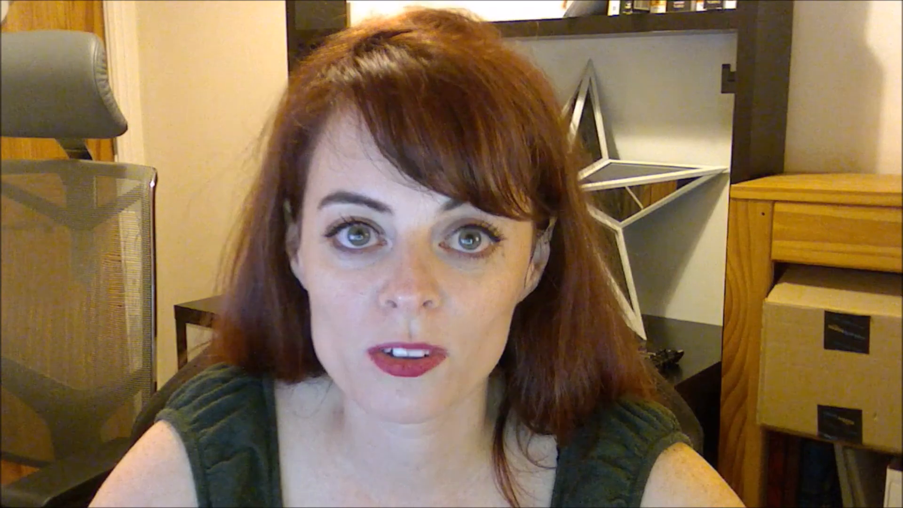